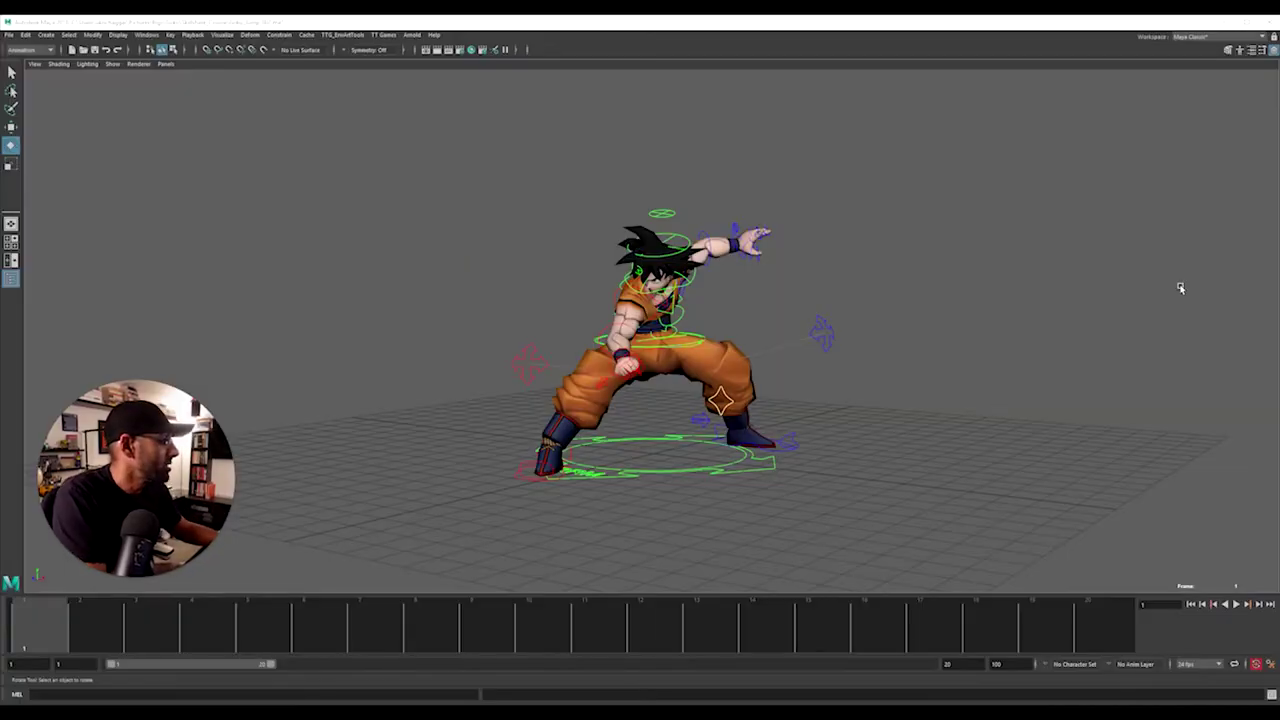
Step: Switch to the browser, look through the "goku pose" image results for reference poses, and return to Maya
scroll(645, 432, up, 3)
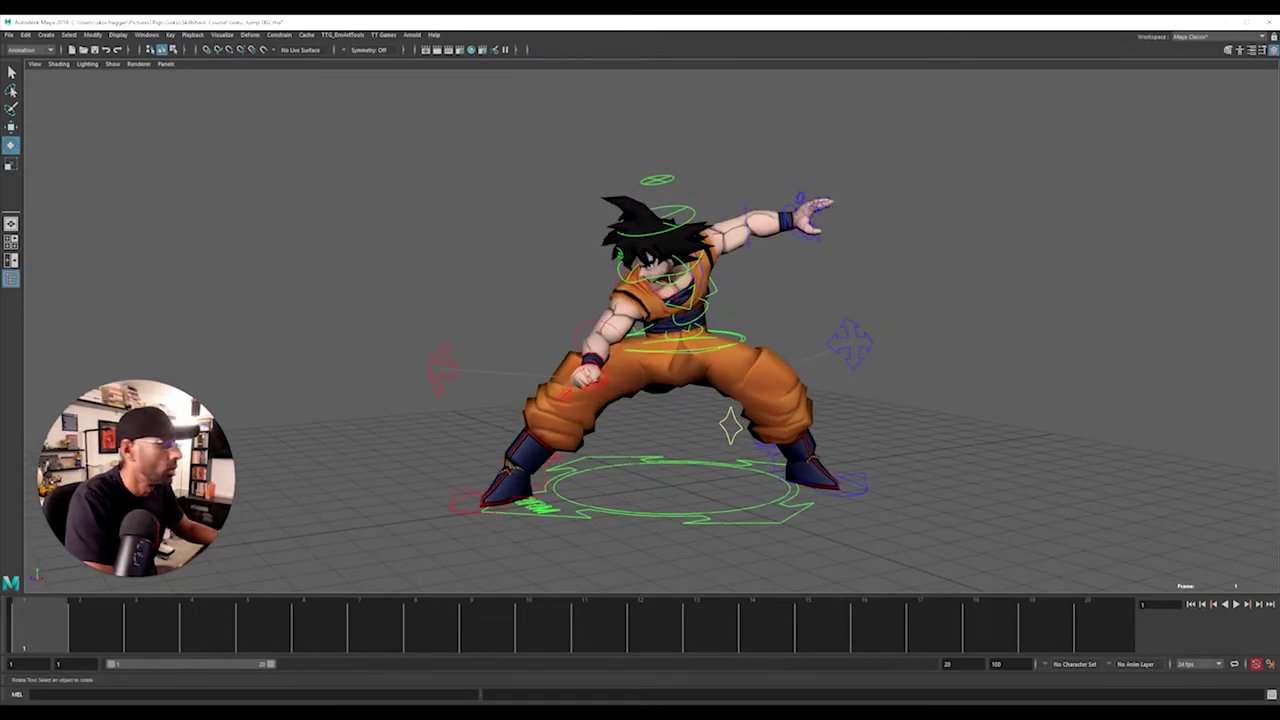
key(alt+Tab)
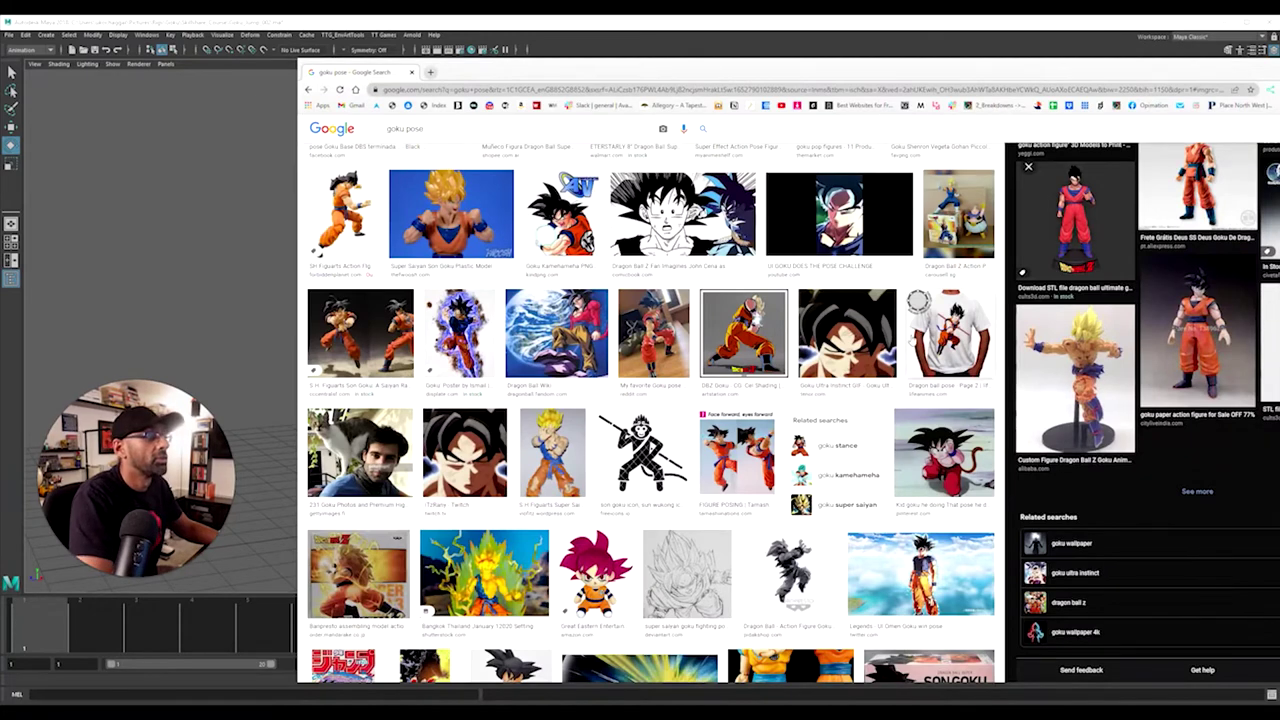
scroll(652, 650, down, 15)
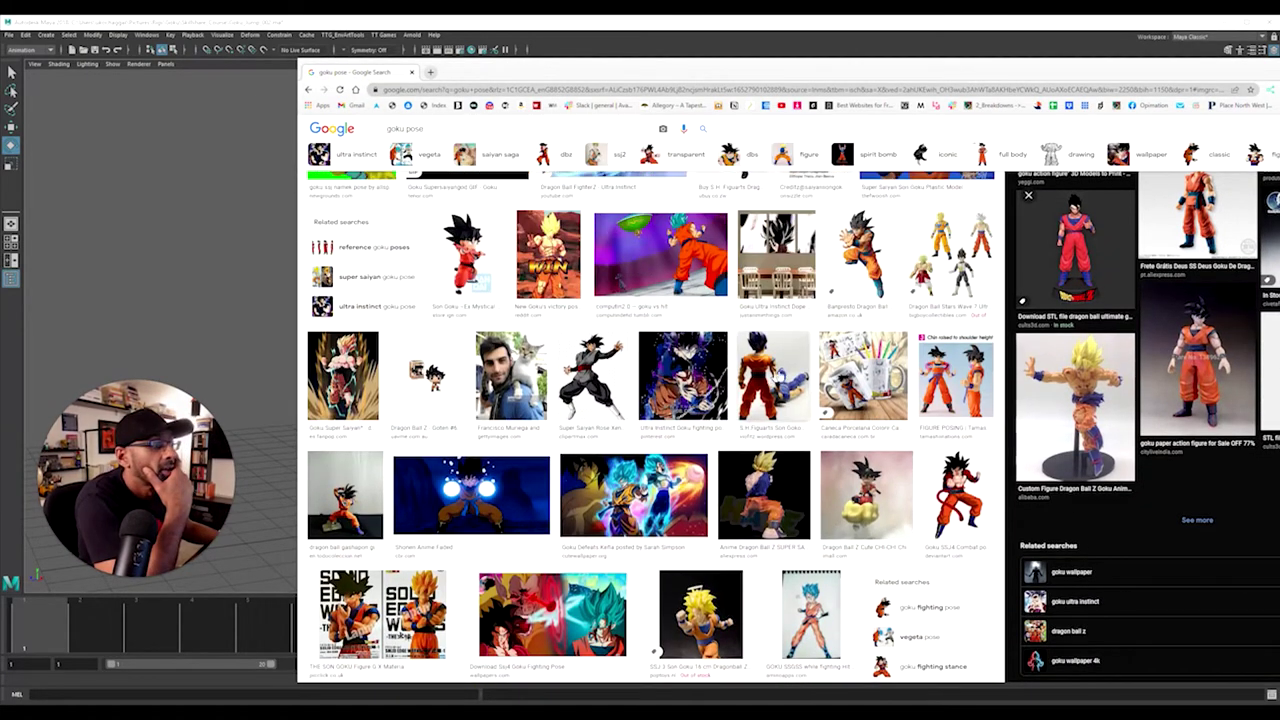
scroll(835, 330, up, 6)
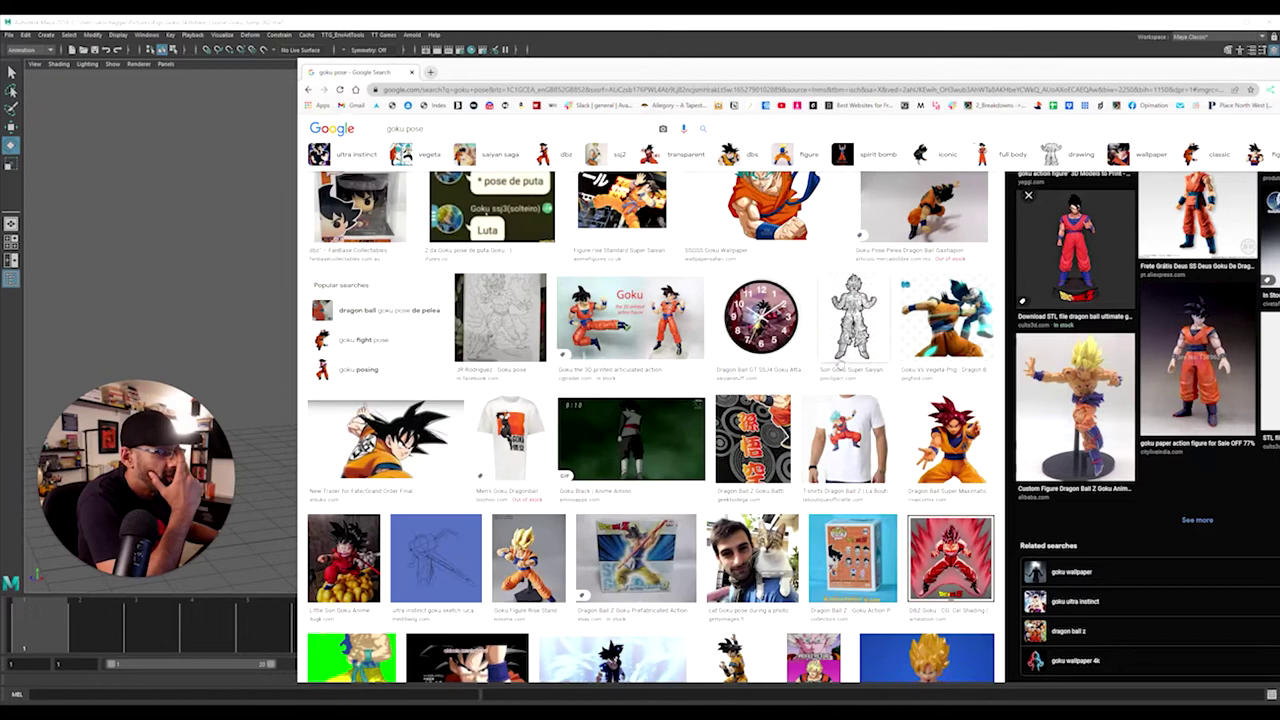
scroll(840, 368, up, 2)
drag(900, 58, 900, 85)
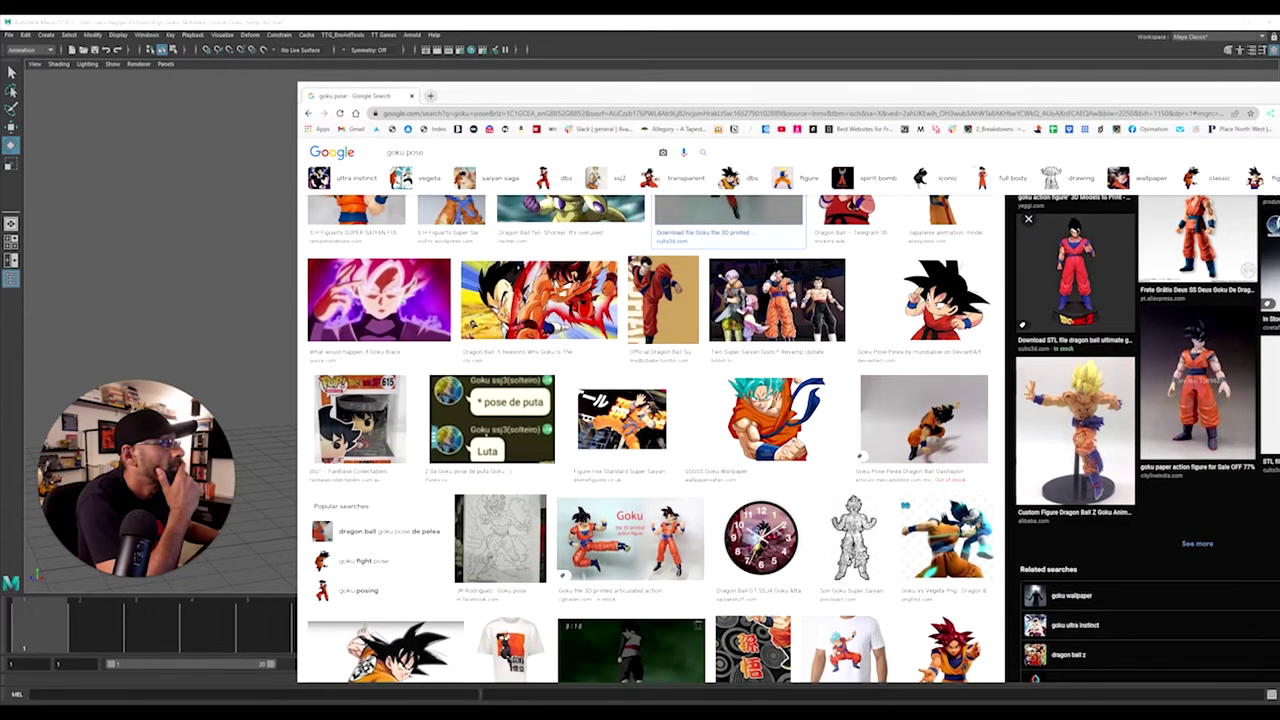
key(alt+Tab)
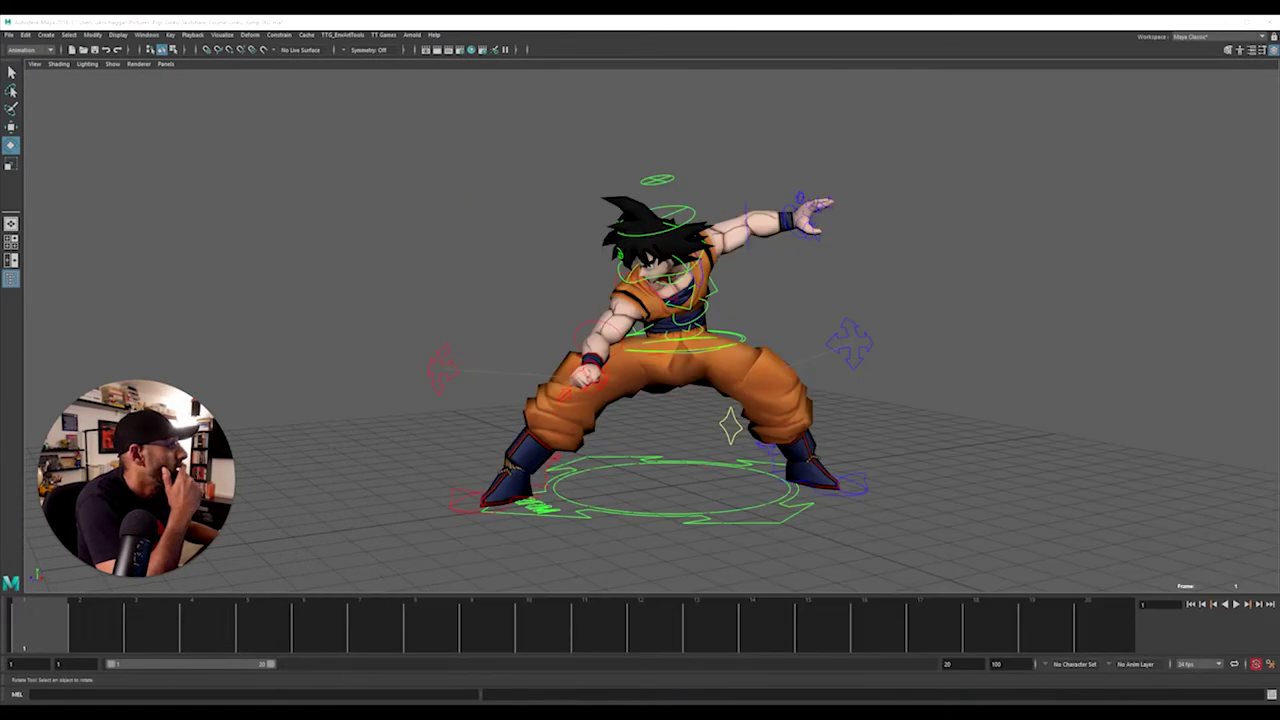
Step: Bring the Photoshop image with the two Goku figure references beside the posed character and compare the poses
drag(1279, 240, 882, 112)
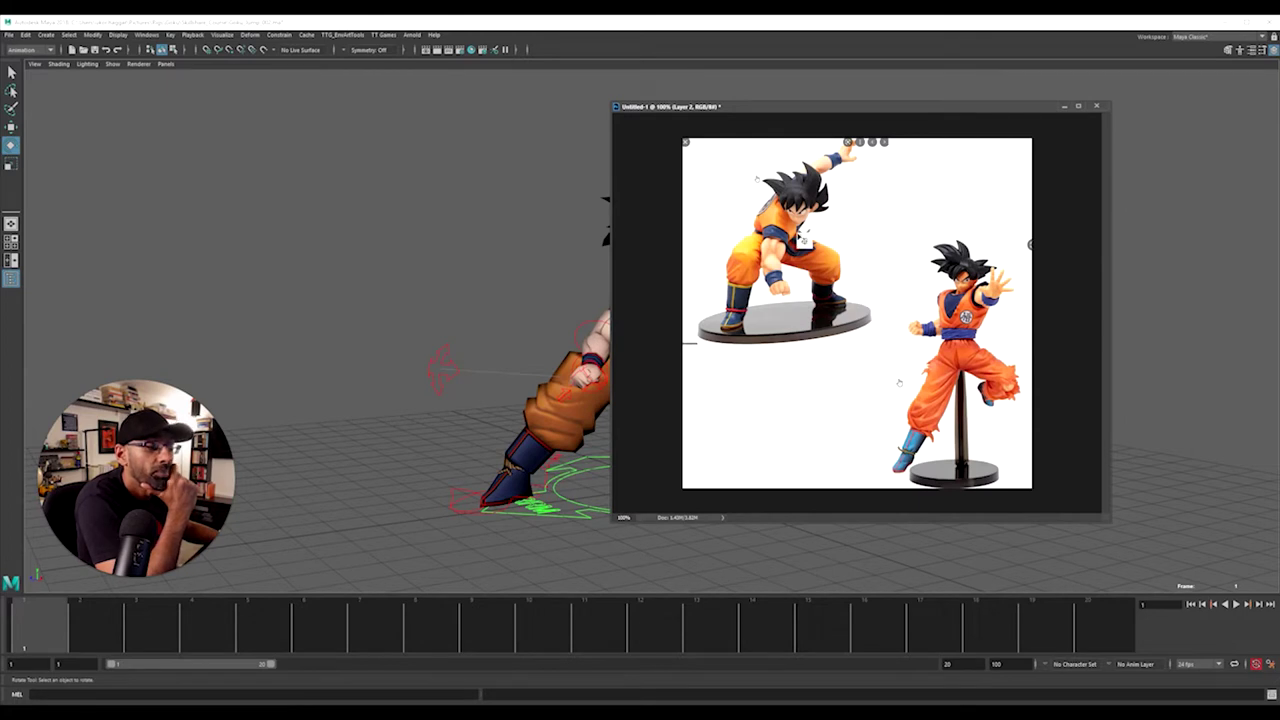
drag(785, 106, 1204, 138)
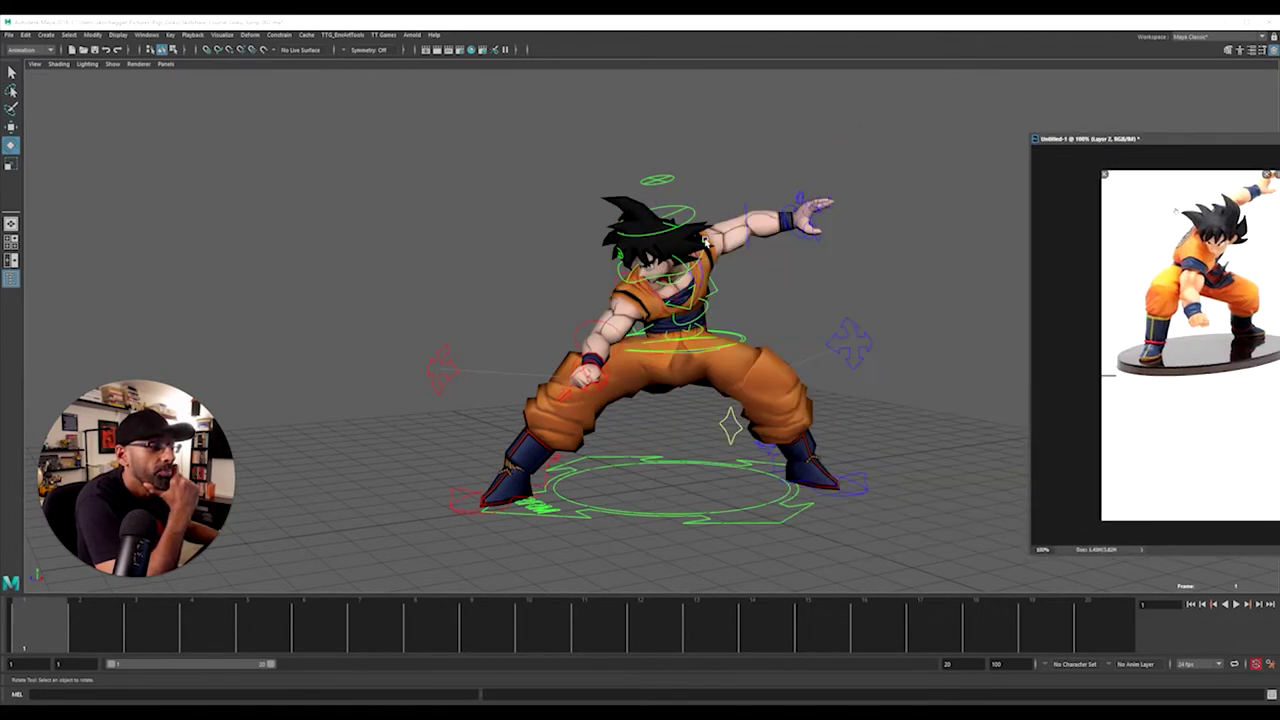
drag(1098, 140, 926, 137)
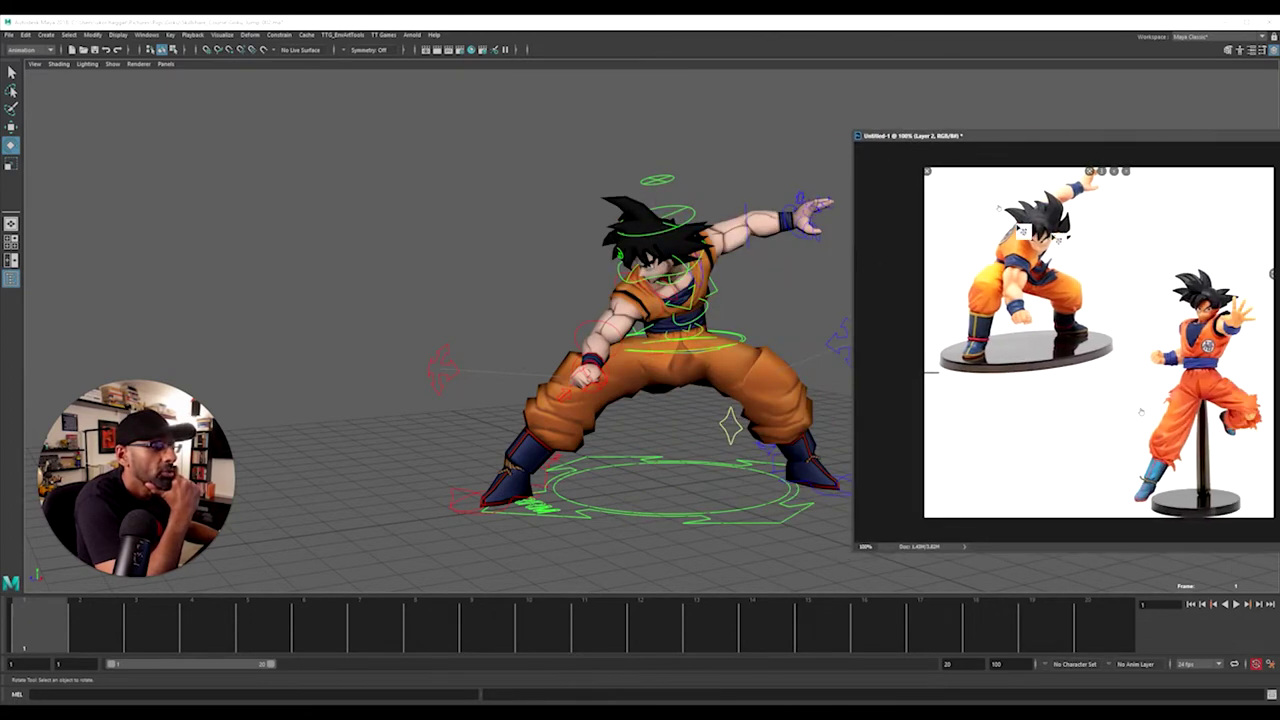
drag(1108, 143, 841, 130)
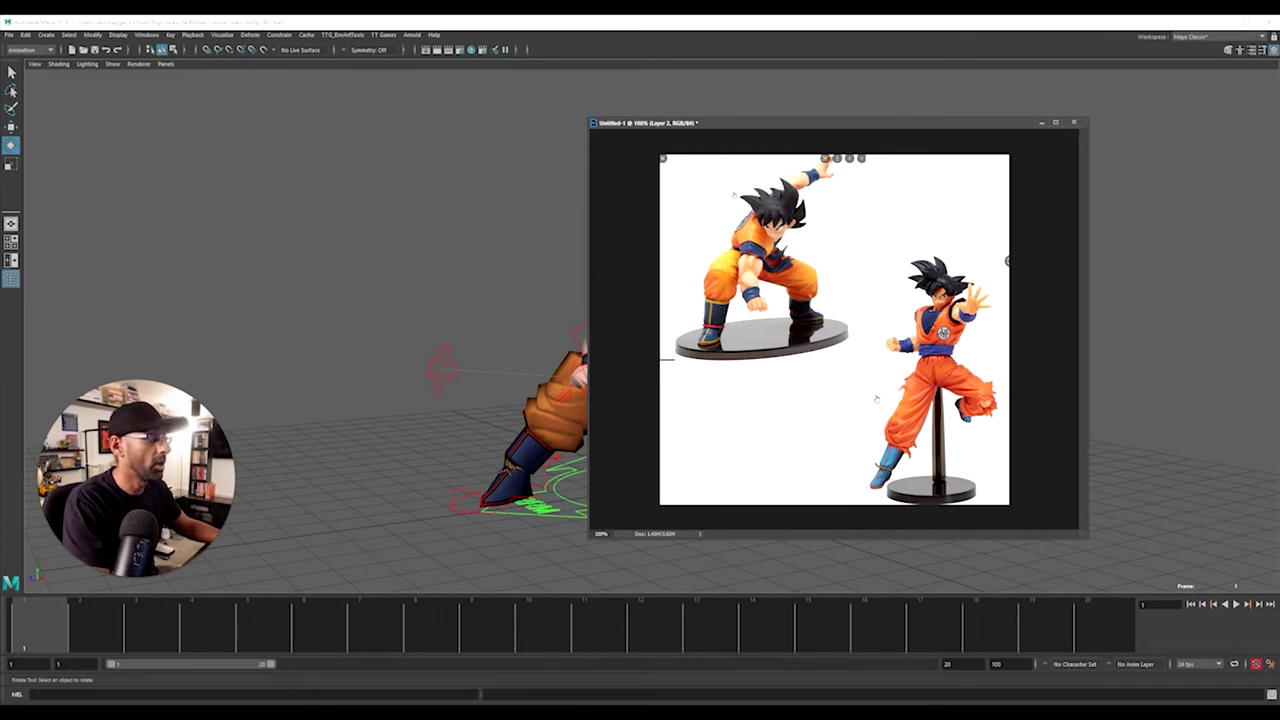
Step: Mark the body tilt across the waists of both reference figures, undo the strokes and put the reference image away
key(alt+Tab)
drag(716, 251, 800, 246)
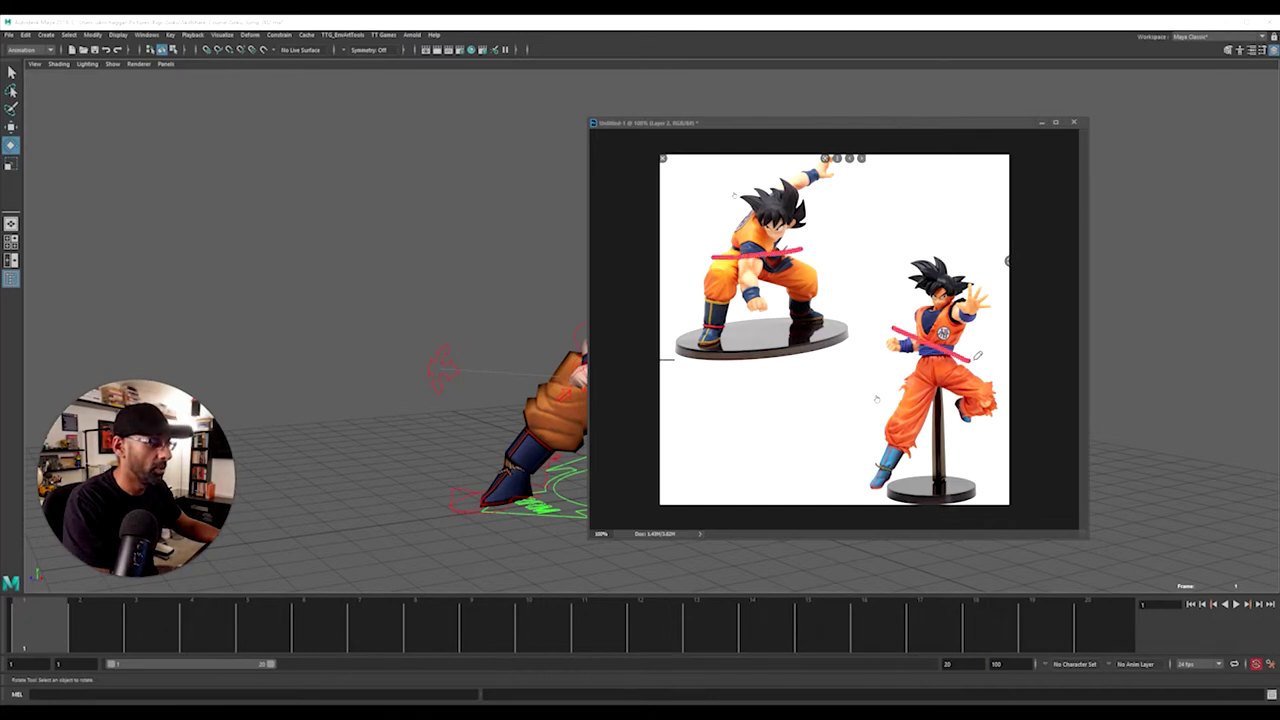
key(ctrl+z)
key(ctrl+z)
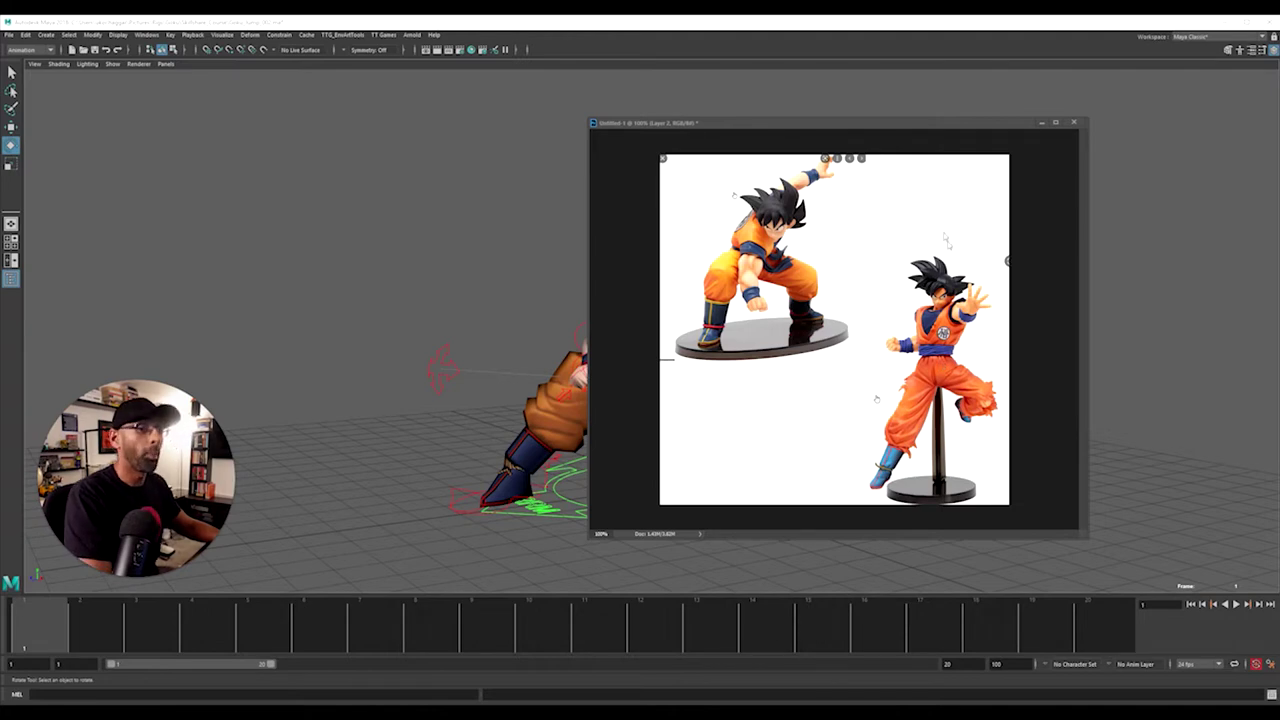
drag(994, 128, 1279, 128)
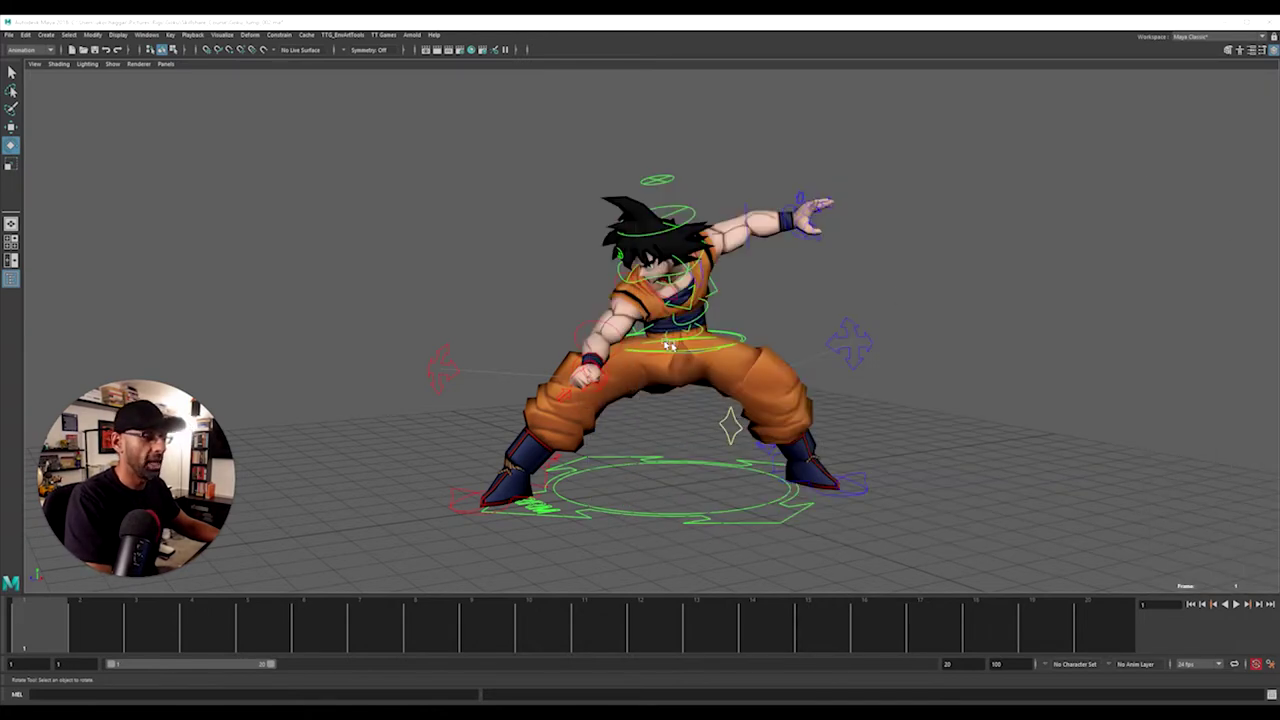
Step: Examine the crouching character's pose from the side, the front and above
mouse_move(669, 345)
alt+mouse_down()
mouse_move(763, 349)
mouse_move(669, 352)
alt+mouse_up()
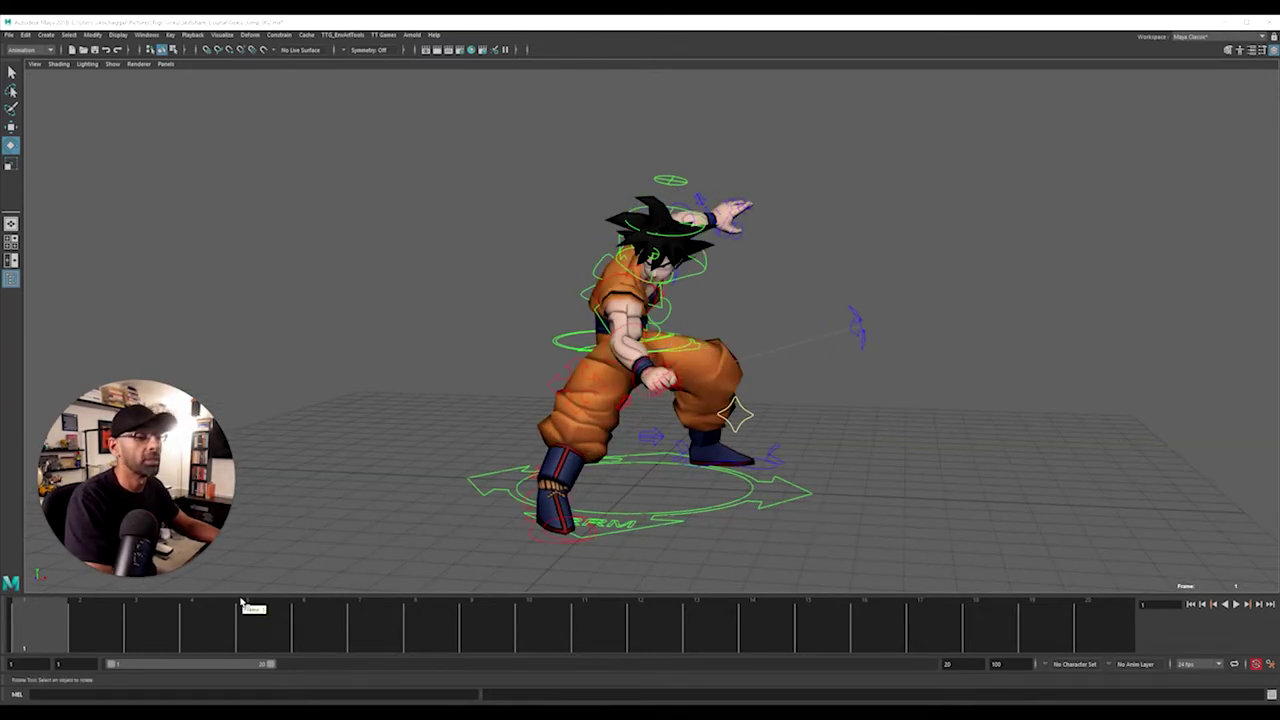
alt+drag(728, 368, 397, 413)
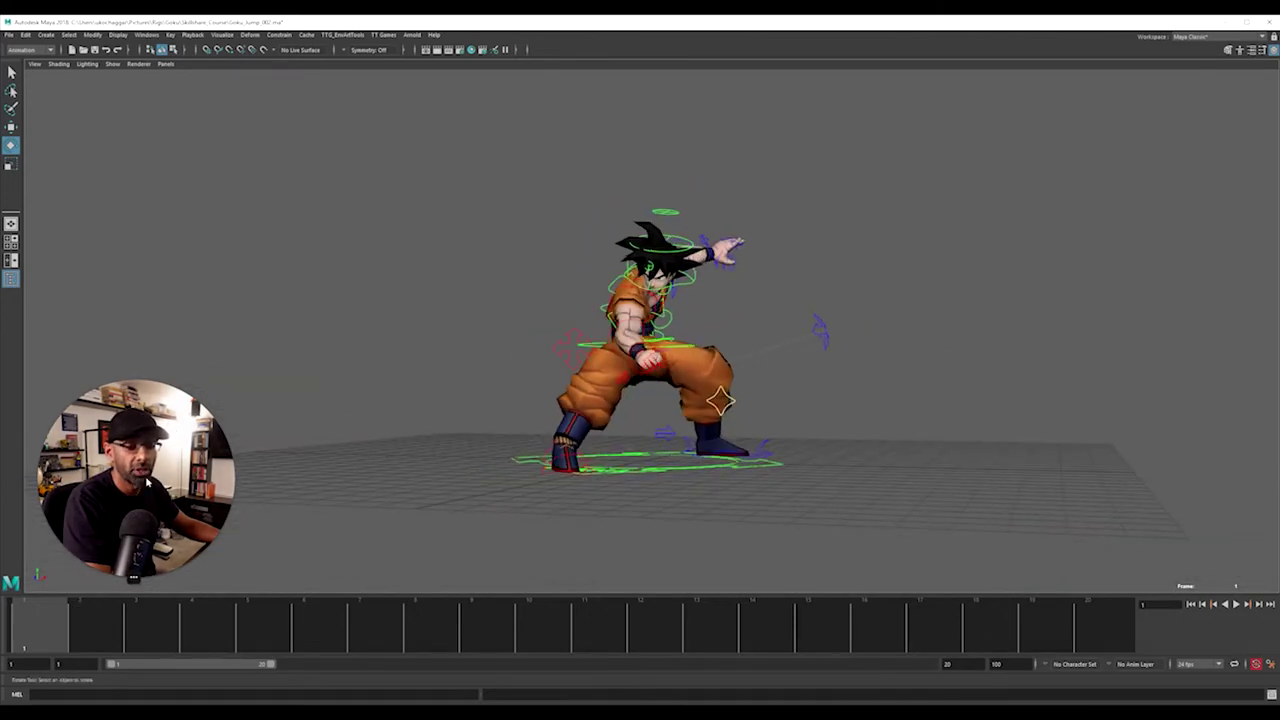
alt+drag(474, 326, 435, 336)
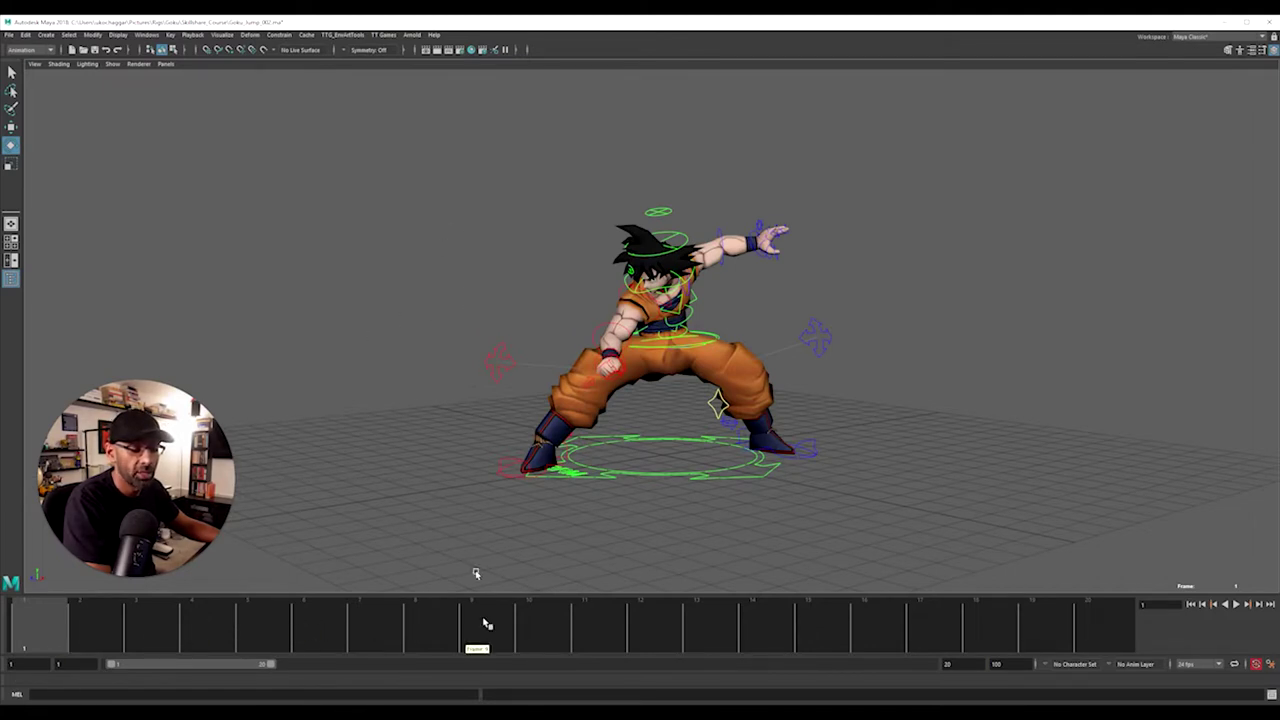
scroll(694, 409, up, 2)
scroll(650, 408, up, 2)
alt+drag(650, 408, 591, 240)
alt+right_drag(591, 240, 880, 255)
alt+middle_drag(880, 255, 583, 326)
alt+drag(583, 326, 694, 296)
Step: Mark the arm direction with freehand strokes in a view from above and clear the markings
alt+drag(633, 201, 556, 428)
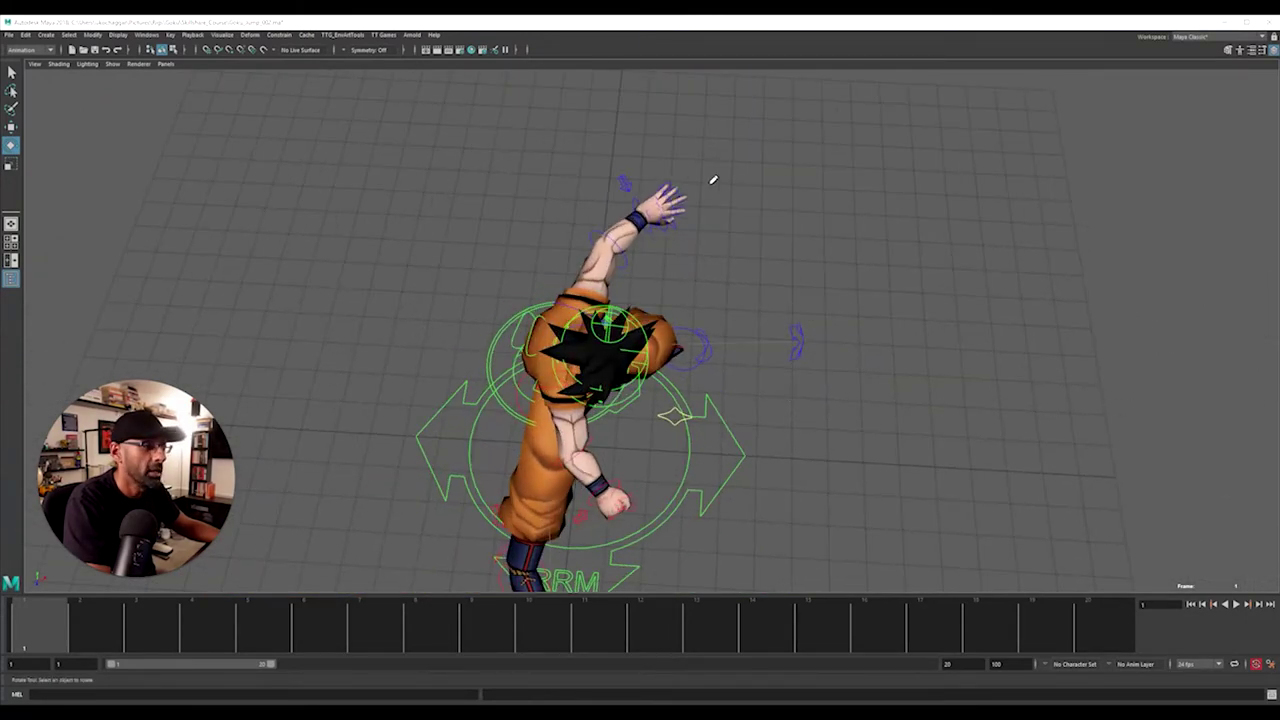
mouse_move(571, 419)
mouse_down()
mouse_move(624, 517)
mouse_move(668, 515)
mouse_up()
key(Escape)
Step: Sketch lines of action from the head through the torso down to both feet and clear the strokes
mouse_move(731, 418)
alt+mouse_down()
mouse_move(674, 382)
mouse_move(650, 384)
alt+mouse_up()
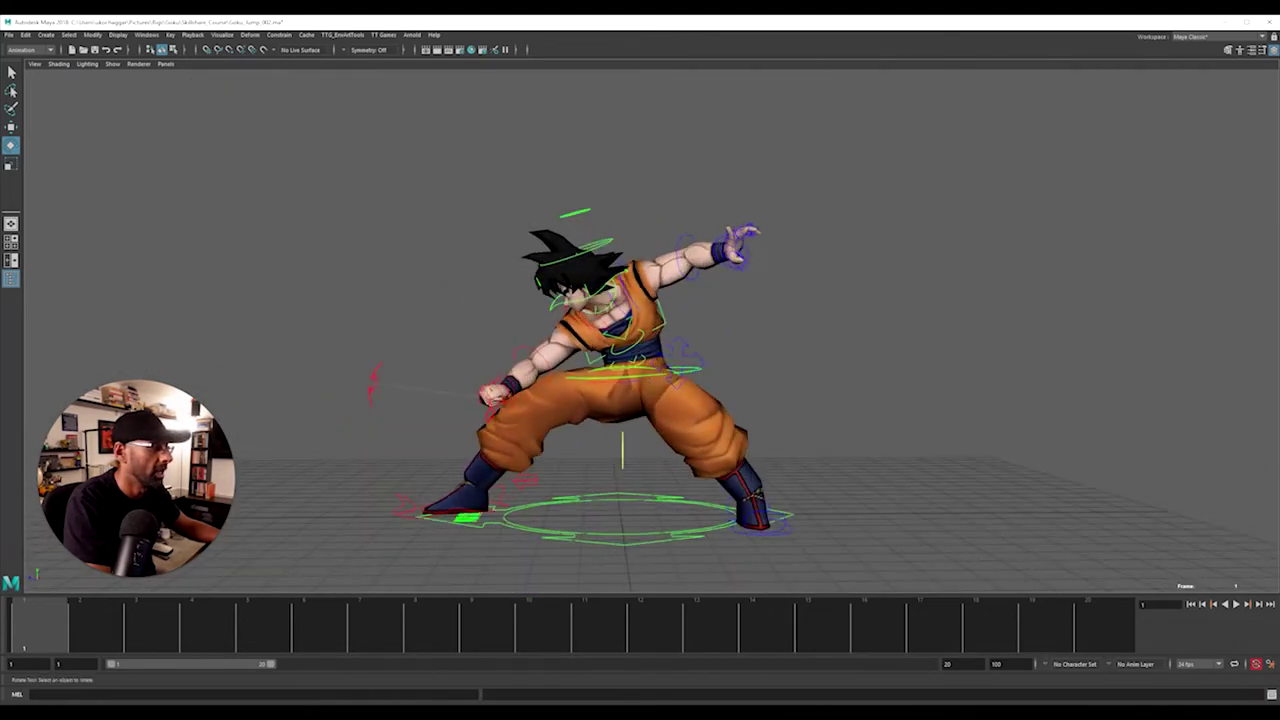
drag(568, 259, 652, 330)
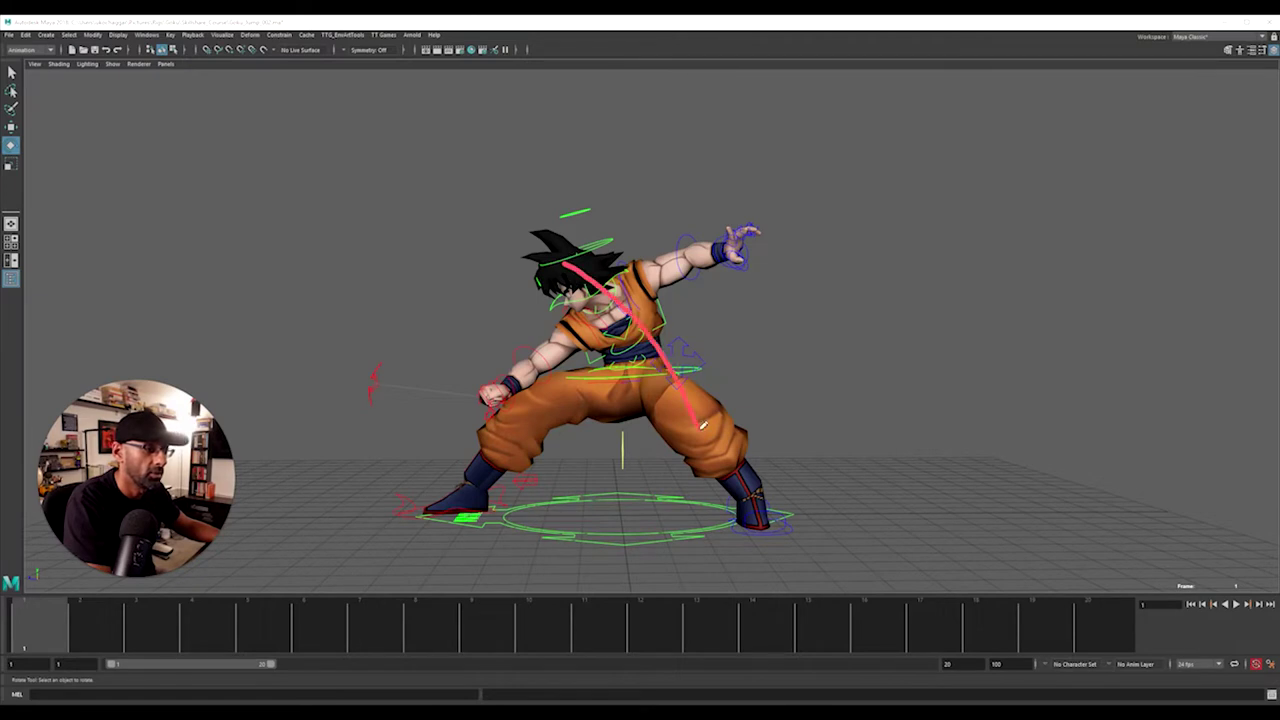
drag(712, 442, 773, 513)
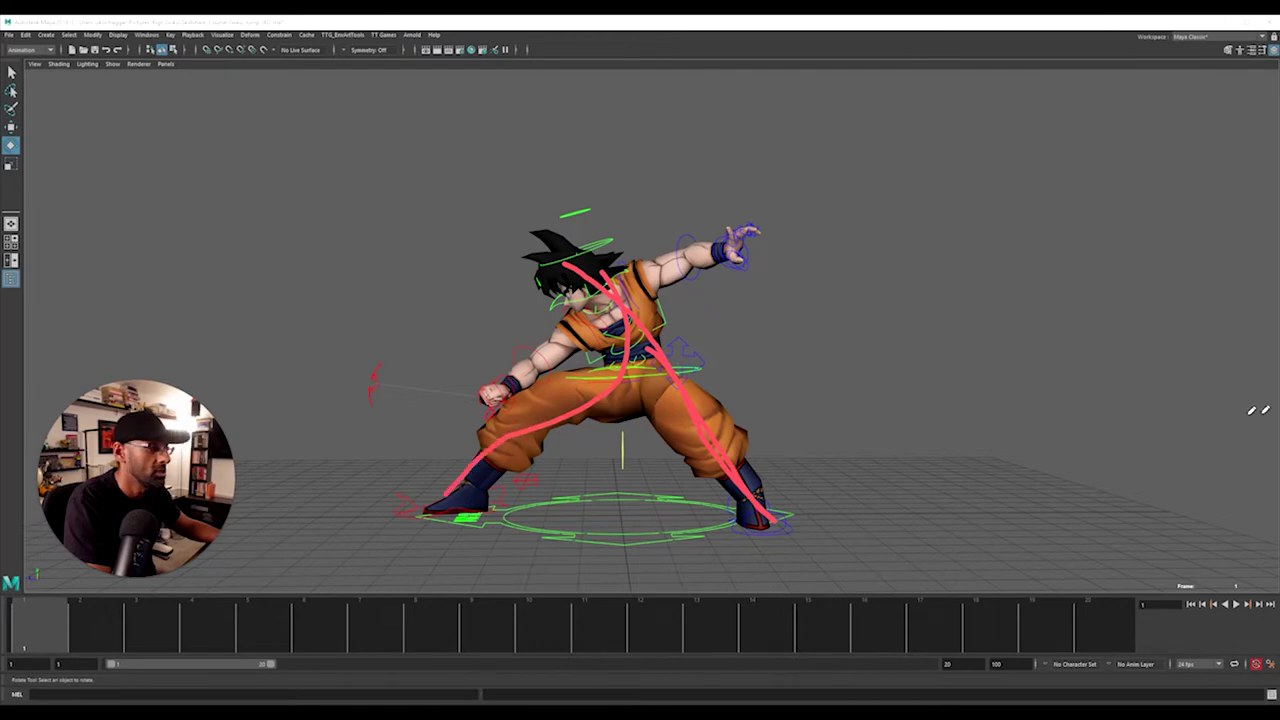
key(Escape)
Step: Sketch the curved line of the back in side view, undo it and check the pose against the reference image
mouse_move(640, 438)
alt+mouse_down()
mouse_move(756, 440)
mouse_move(645, 442)
alt+mouse_up()
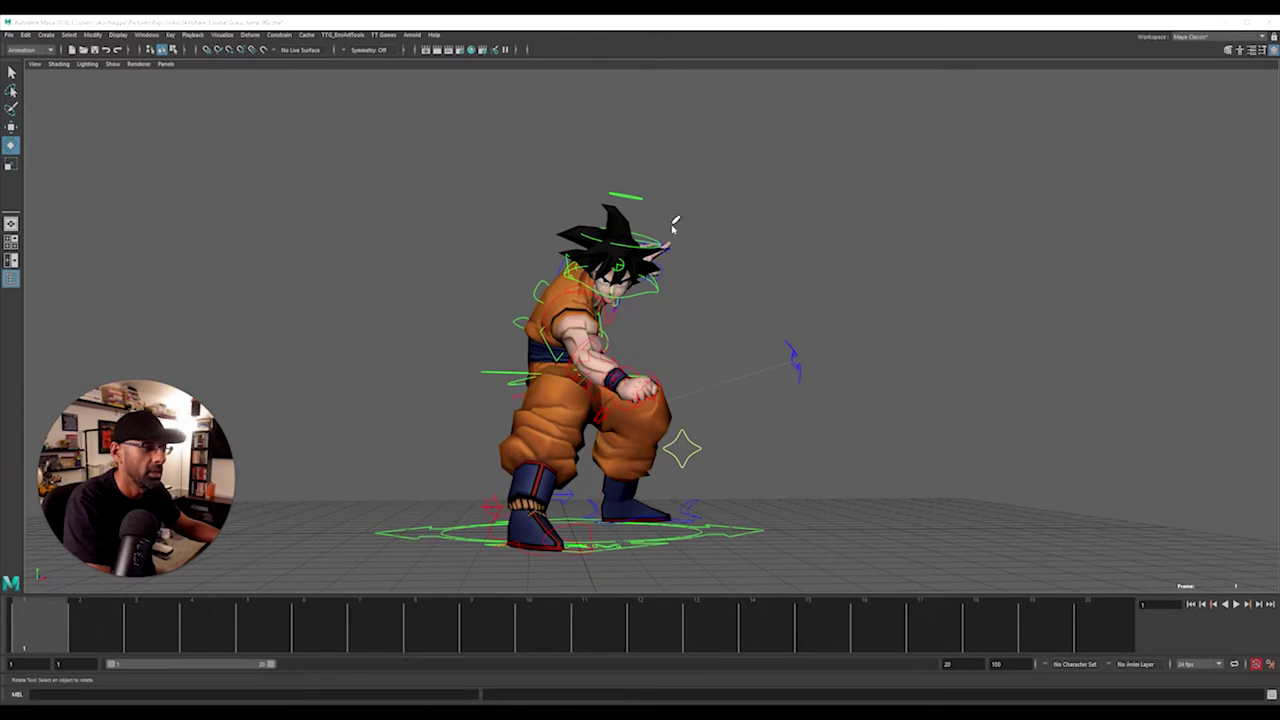
drag(674, 222, 610, 252)
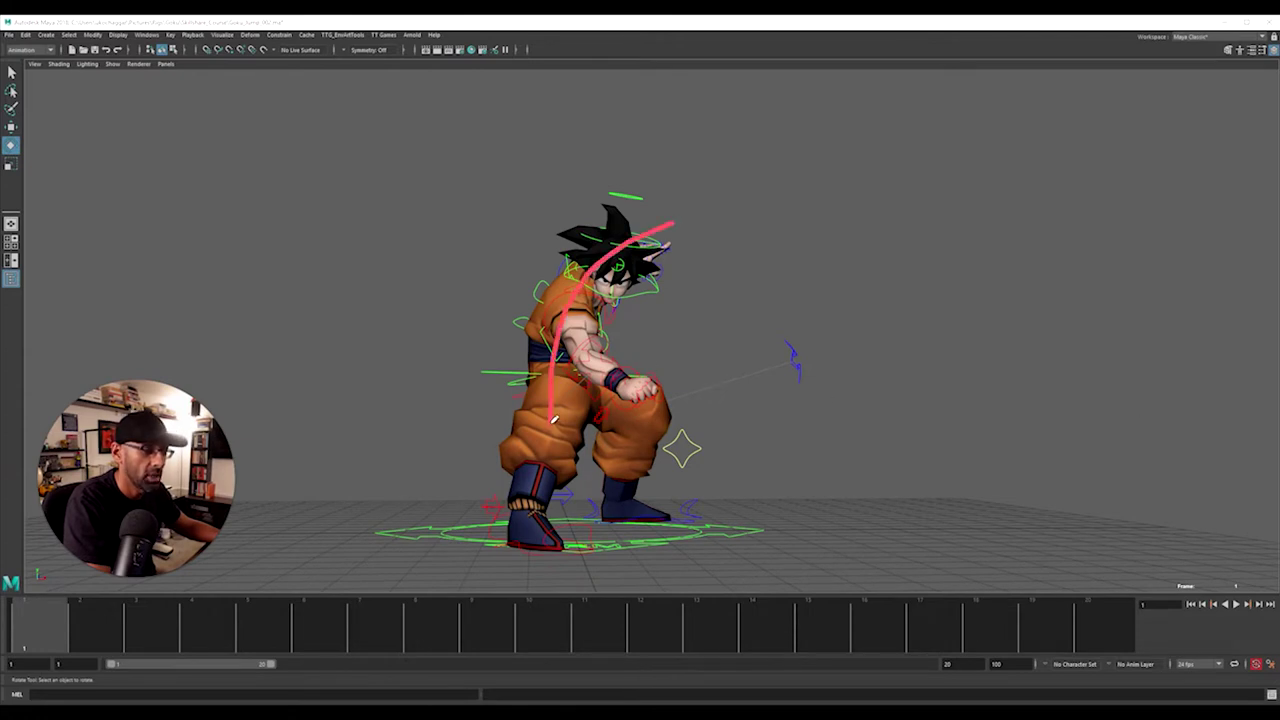
key(ctrl+z)
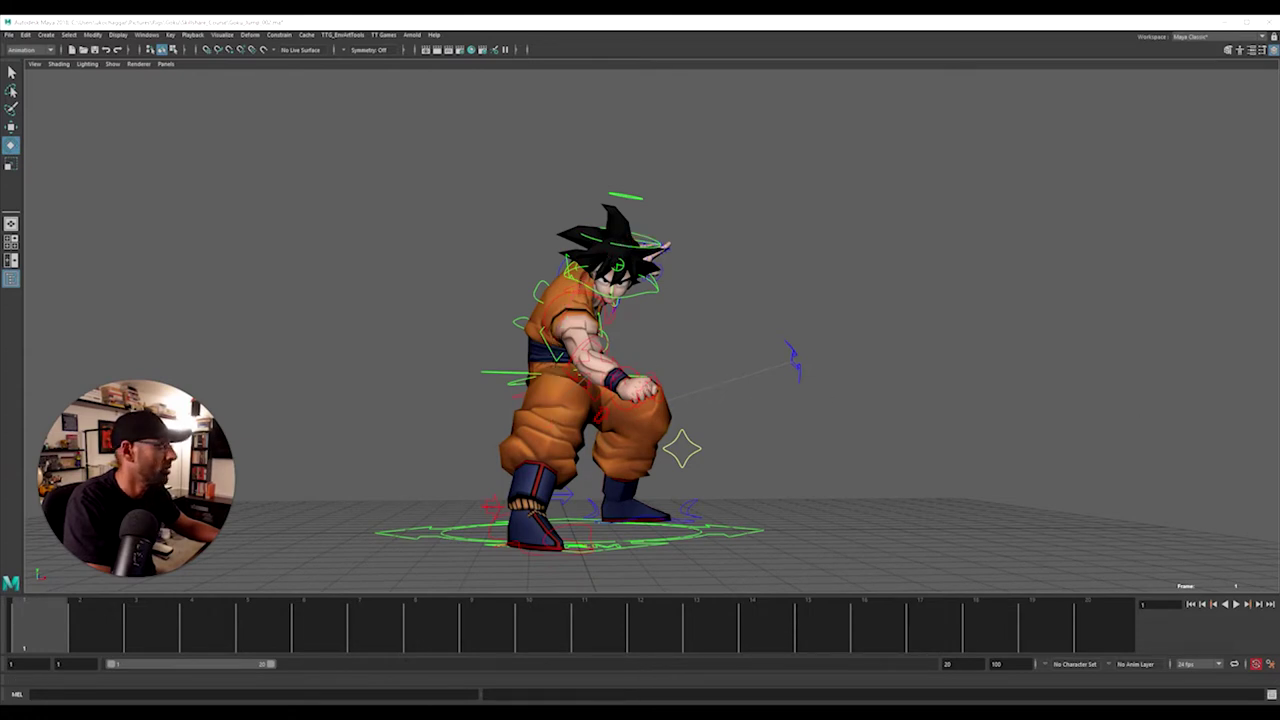
drag(1279, 162, 942, 157)
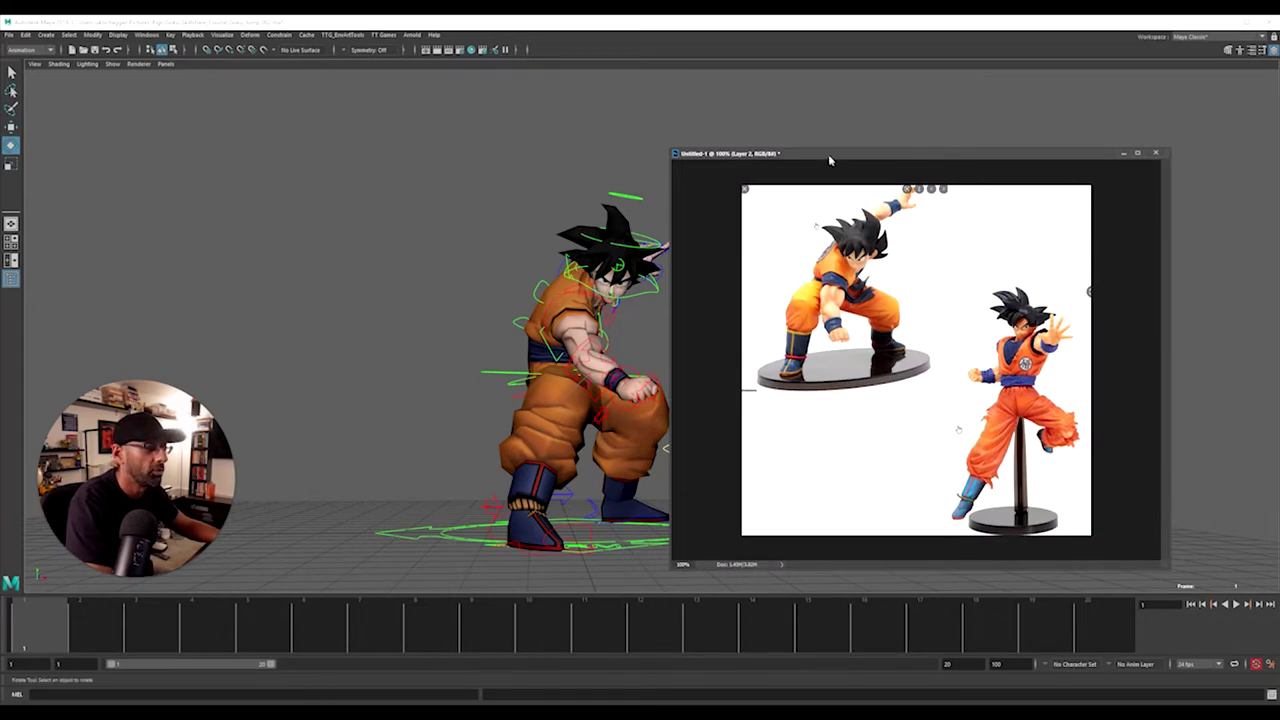
drag(829, 159, 1279, 163)
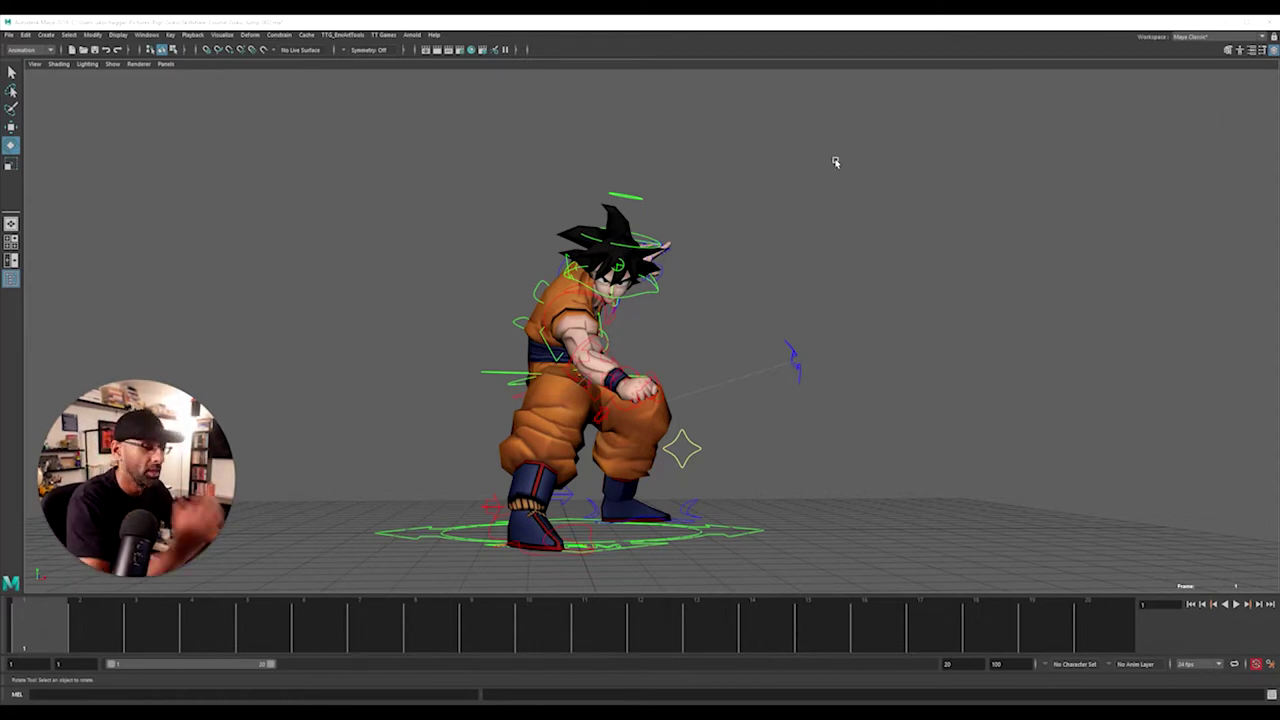
Step: Select the character's root control at the hips and move it along the forward-backward axis in side view
mouse_move(24, 621)
mouse_down()
mouse_move(12, 621)
mouse_move(40, 620)
mouse_up()
alt+drag(530, 450, 608, 467)
click(509, 383)
alt+drag(509, 383, 440, 382)
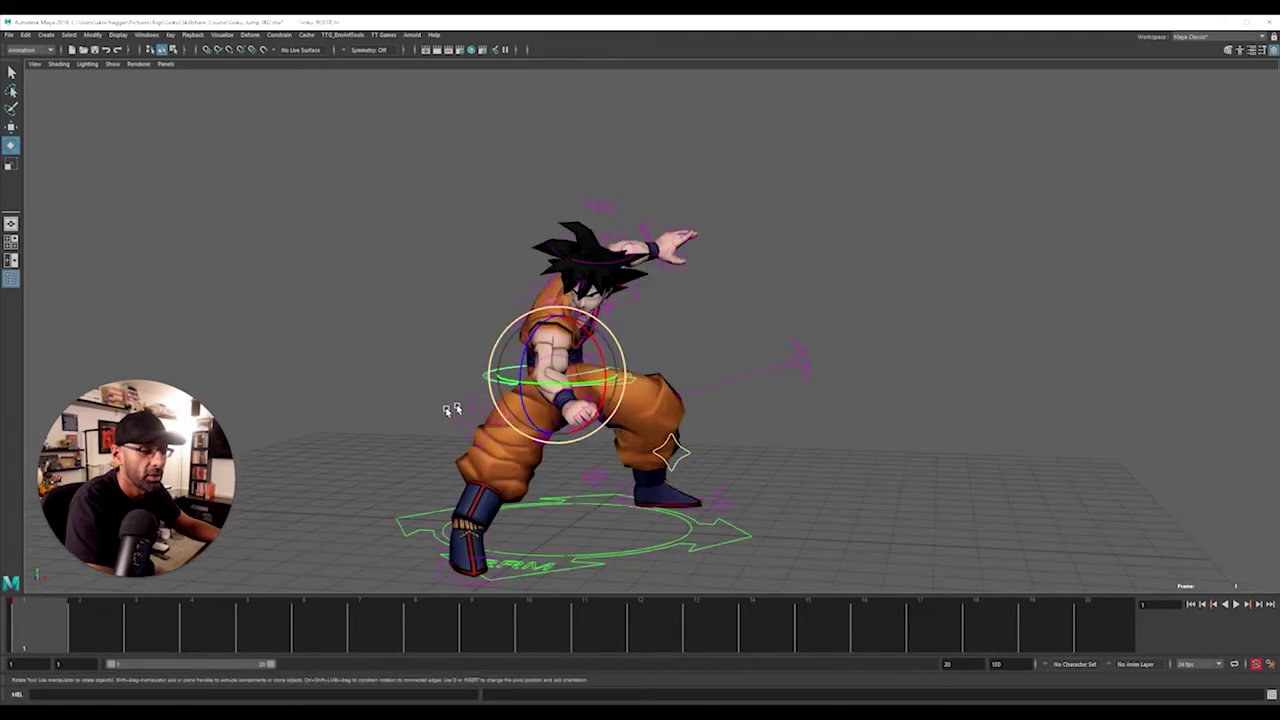
key(w)
drag(558, 343, 558, 342)
alt+drag(700, 357, 617, 374)
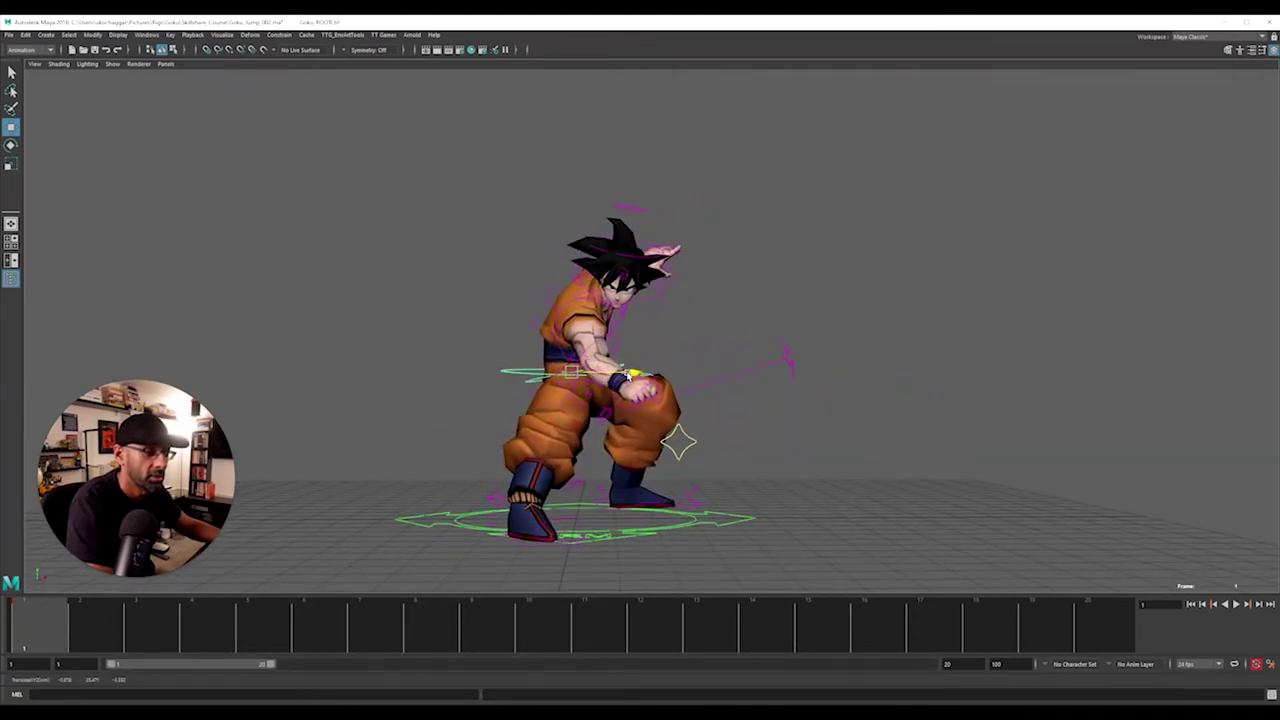
Step: Reposition the right knee's IK control to adjust the bend of the right leg
alt+drag(731, 404, 366, 420)
mouse_move(650, 366)
mouse_down()
mouse_move(800, 375)
mouse_move(667, 371)
mouse_up()
mouse_move(661, 373)
middle_down()
mouse_move(600, 405)
mouse_move(654, 394)
middle_up()
alt+drag(645, 393, 504, 426)
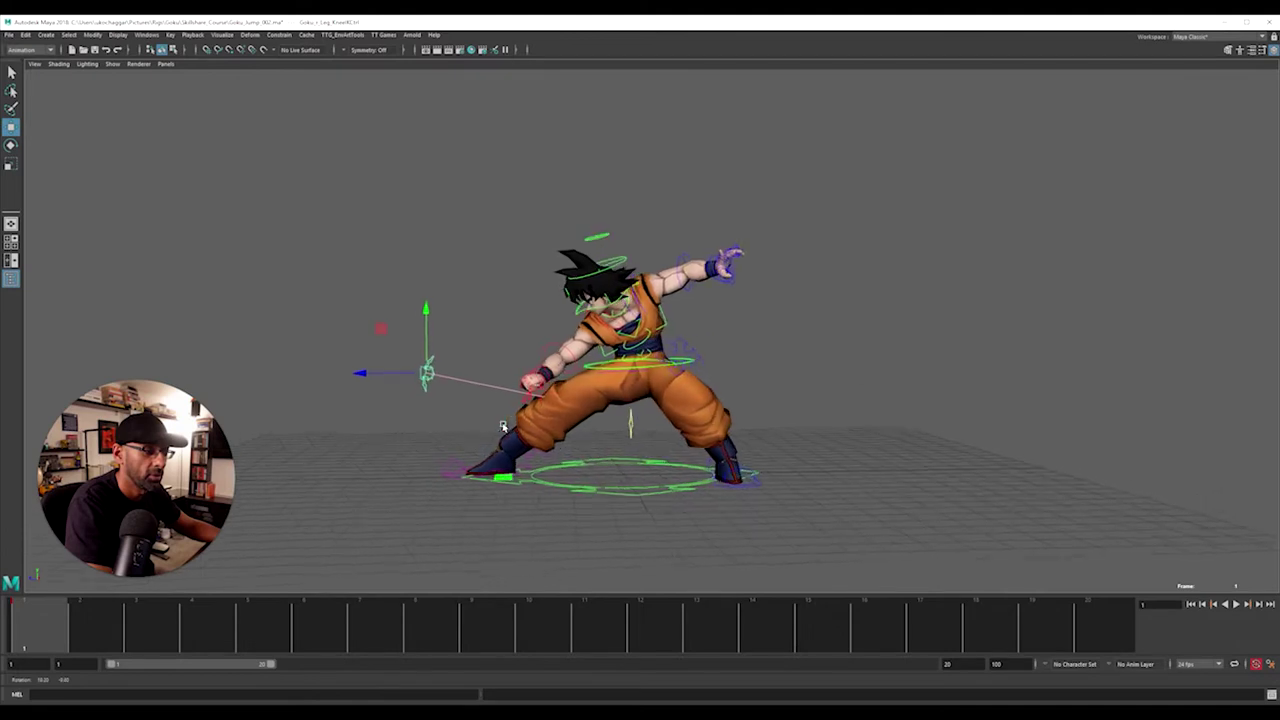
Step: Shift the hip root control sideways between the feet and clear the selection to check the pose in profile
click(590, 368)
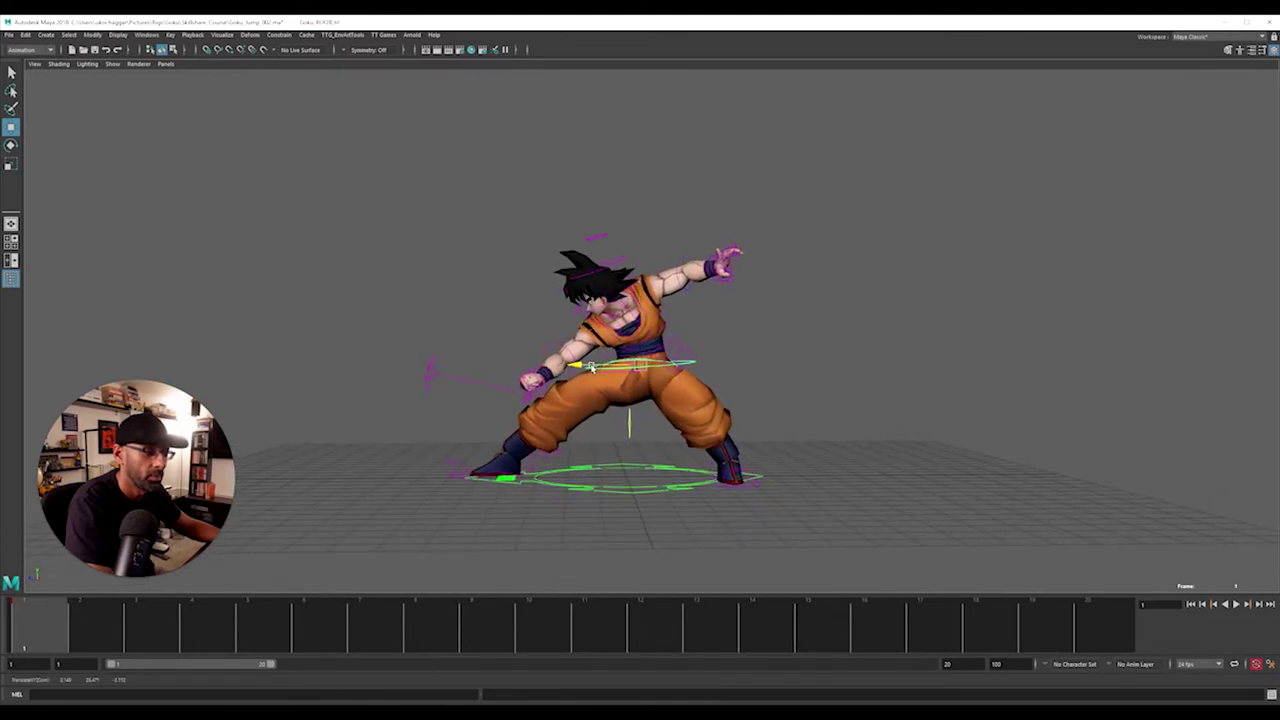
alt+drag(587, 370, 624, 391)
drag(390, 152, 880, 574)
alt+drag(519, 425, 661, 357)
click(507, 318)
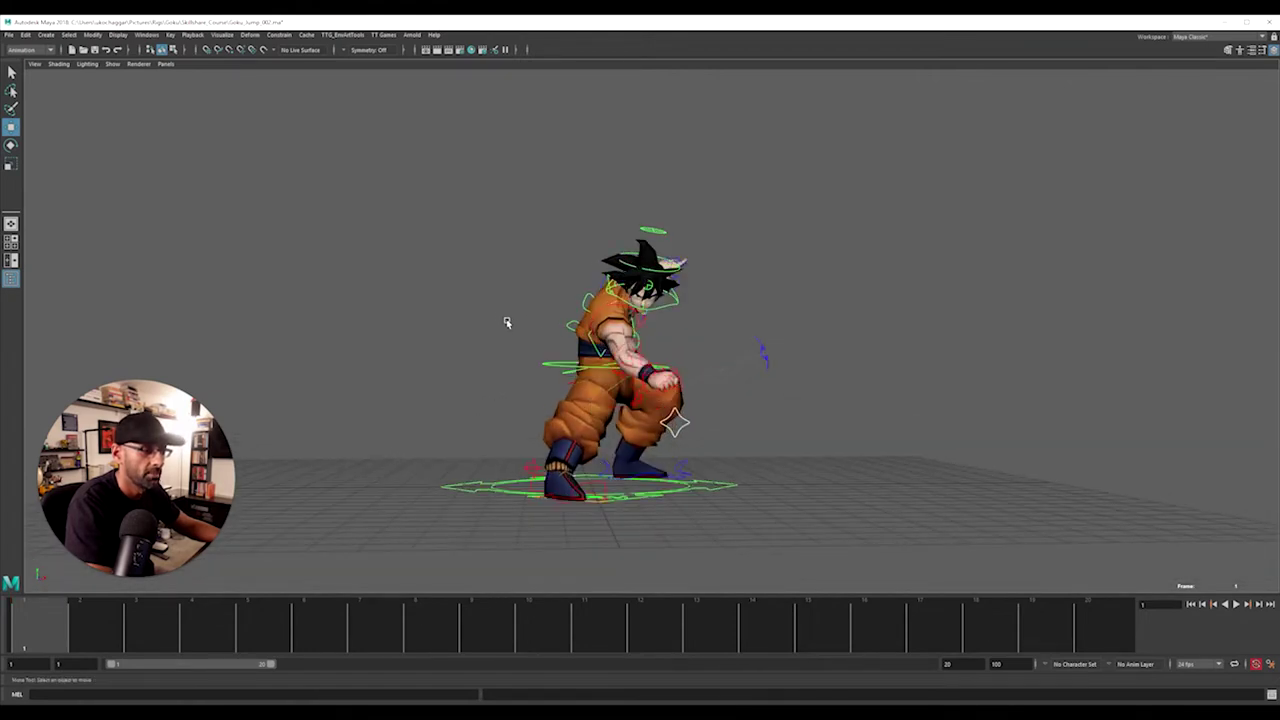
alt+drag(509, 323, 506, 322)
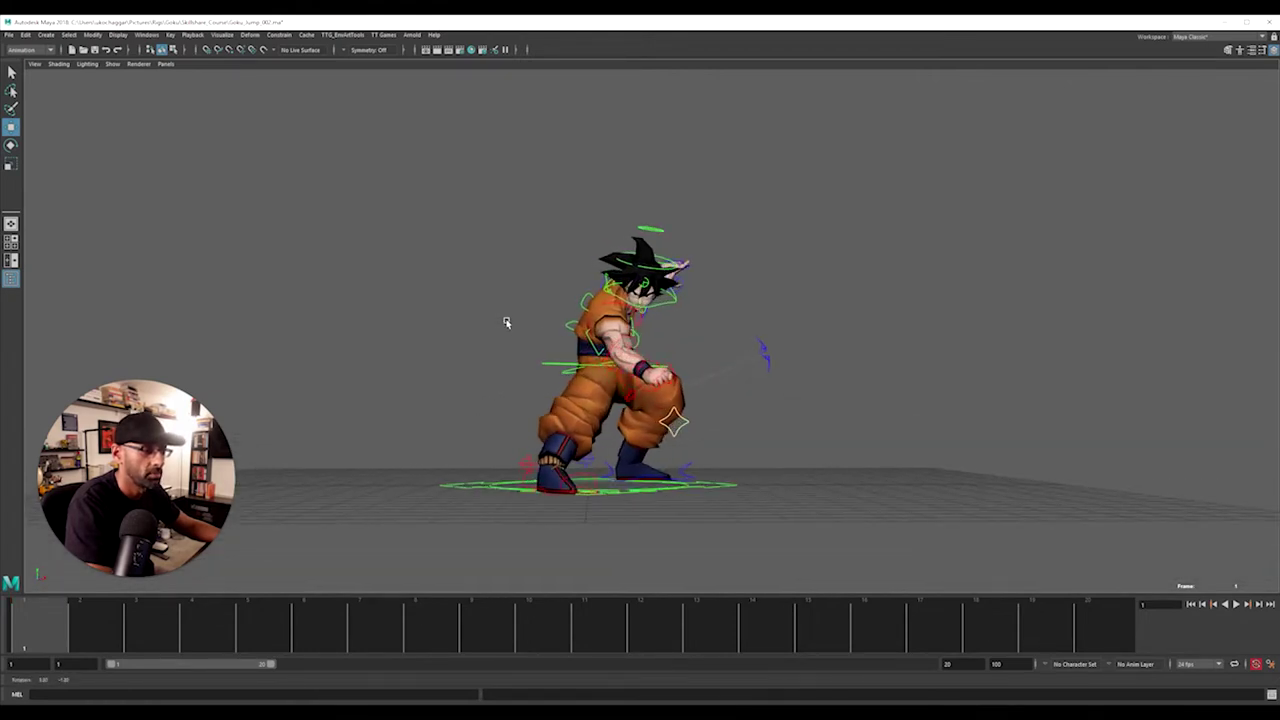
Step: Lower the left knee's IK control to adjust where the left knee points
alt+drag(555, 371, 557, 366)
click(557, 365)
drag(660, 365, 547, 420)
drag(683, 372, 677, 366)
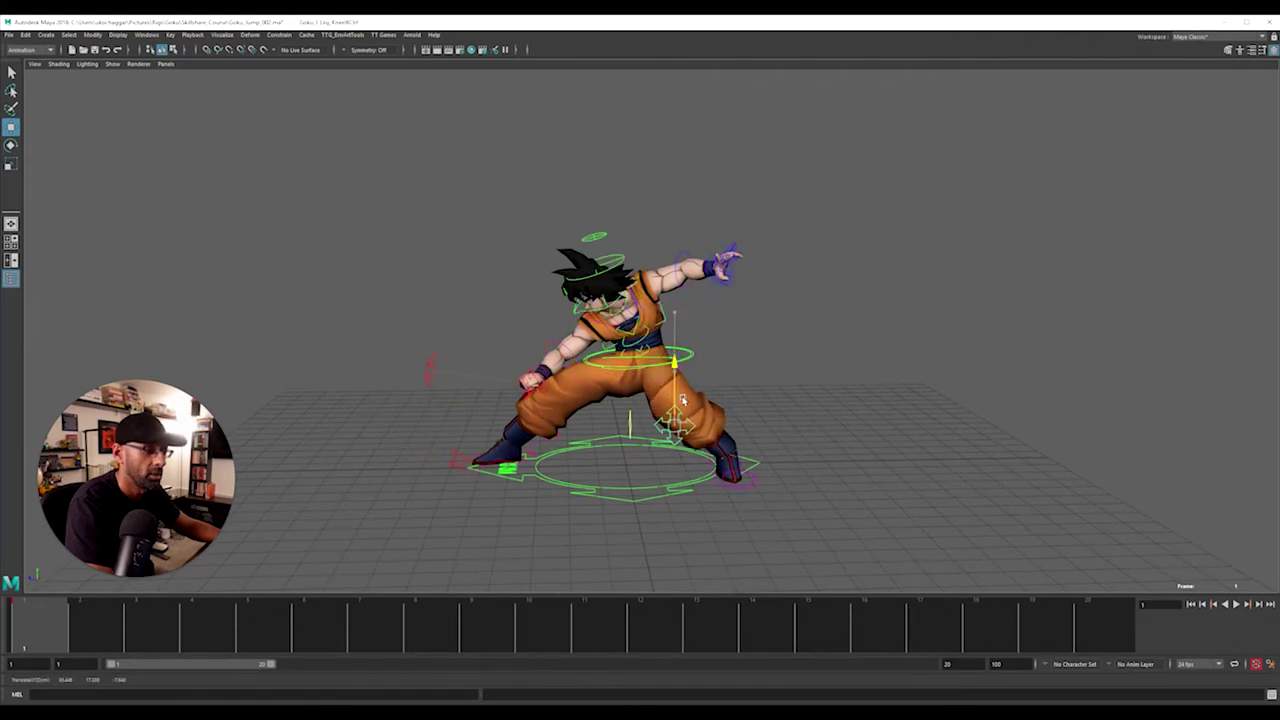
alt+drag(624, 432, 697, 430)
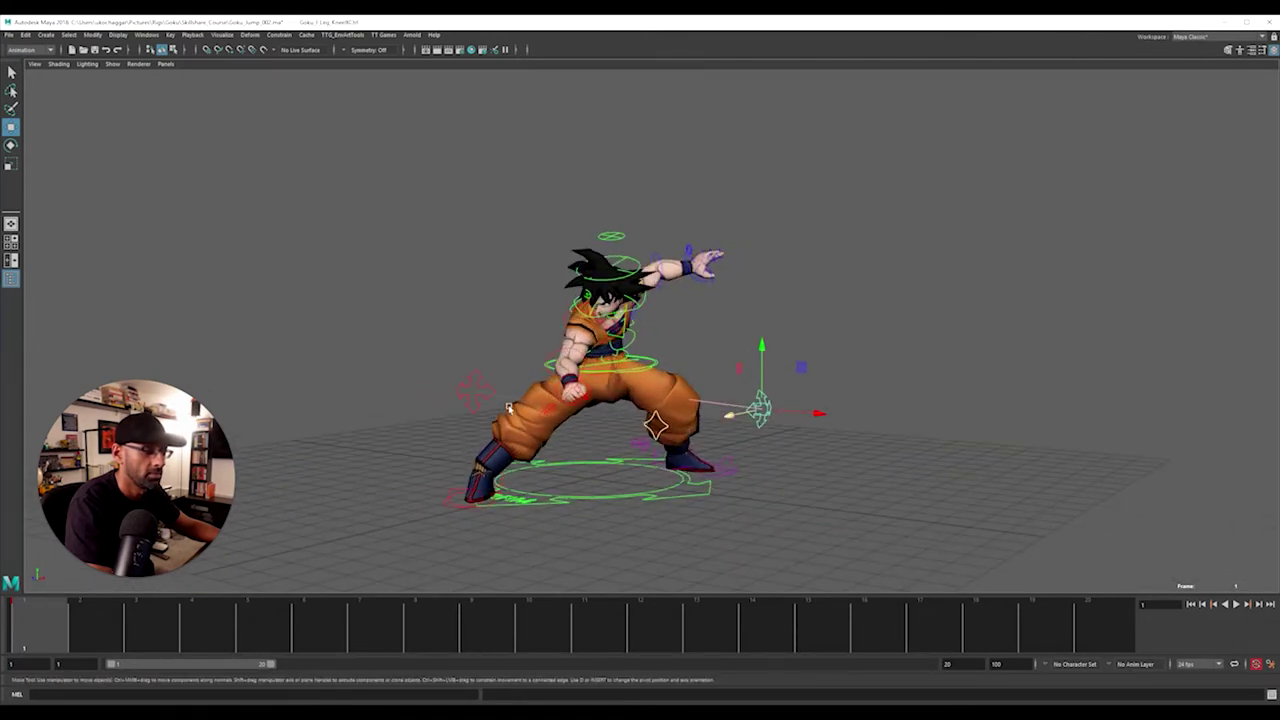
Step: Reposition the right knee's IK control to refine the direction and bend of the right leg
click(486, 400)
alt+drag(491, 406, 514, 416)
drag(602, 432, 648, 444)
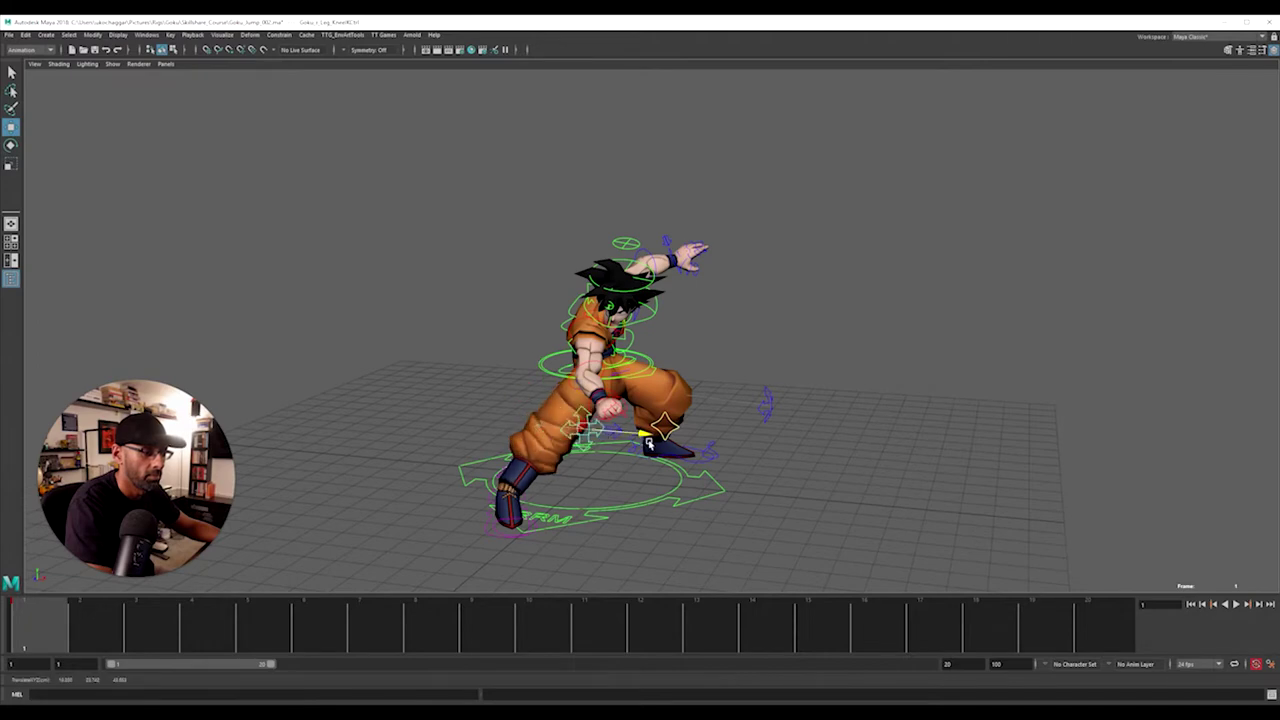
alt+drag(507, 457, 676, 450)
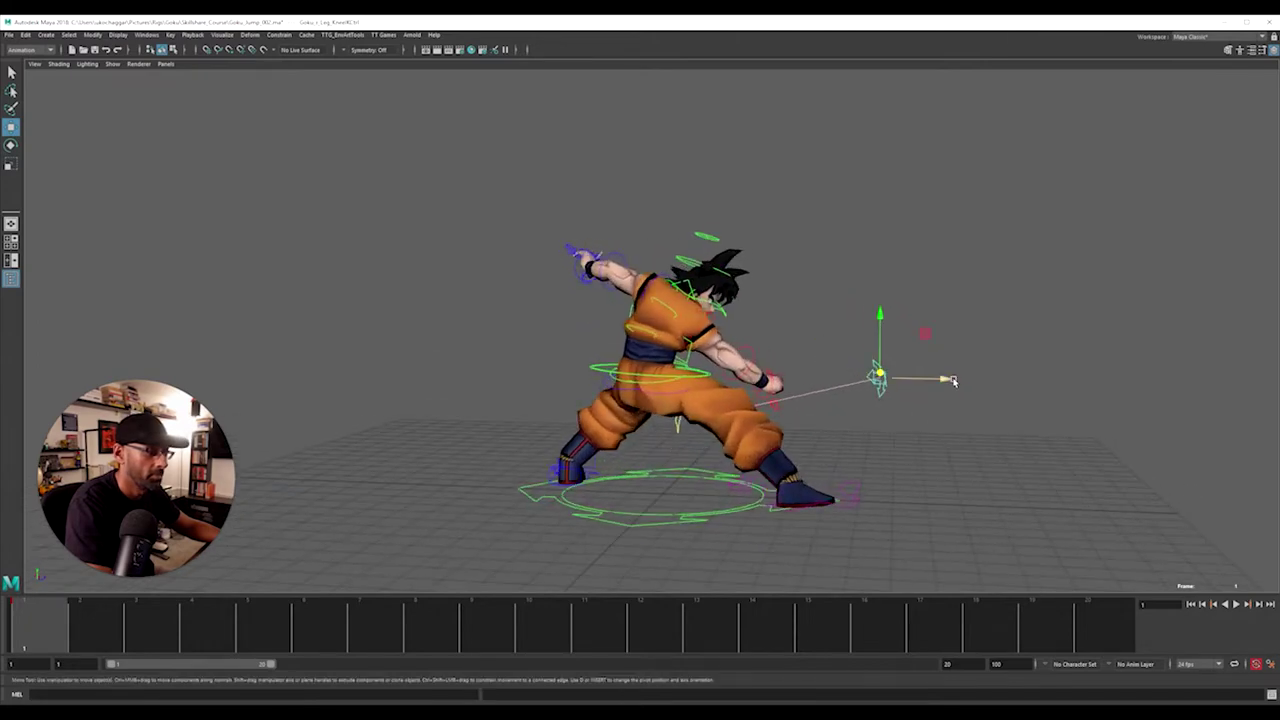
drag(951, 380, 513, 188)
Step: Select all of the rig's controls, key them on frame 1 and move to frame 2
drag(400, 156, 792, 515)
key(s)
click(100, 641)
alt+drag(513, 477, 657, 485)
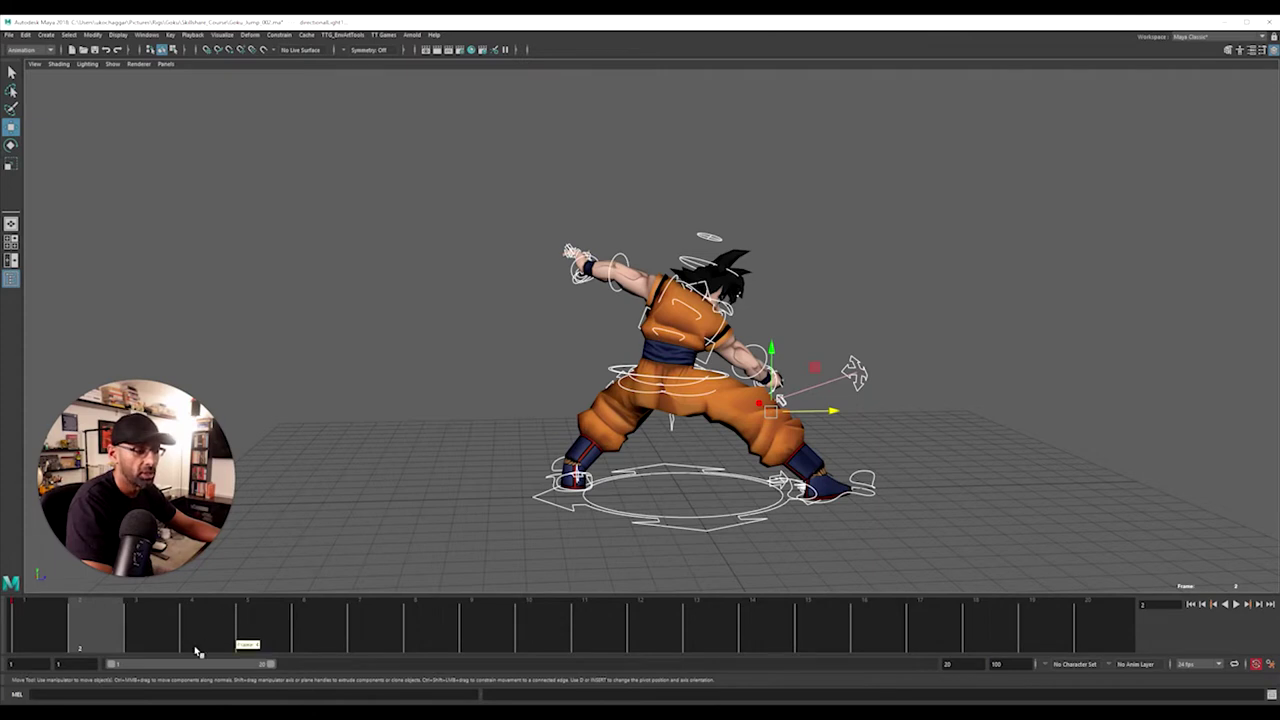
Step: Lower the hip root control on frame 2 to deepen the crouch and key it
alt+drag(483, 437, 511, 443)
click(531, 369)
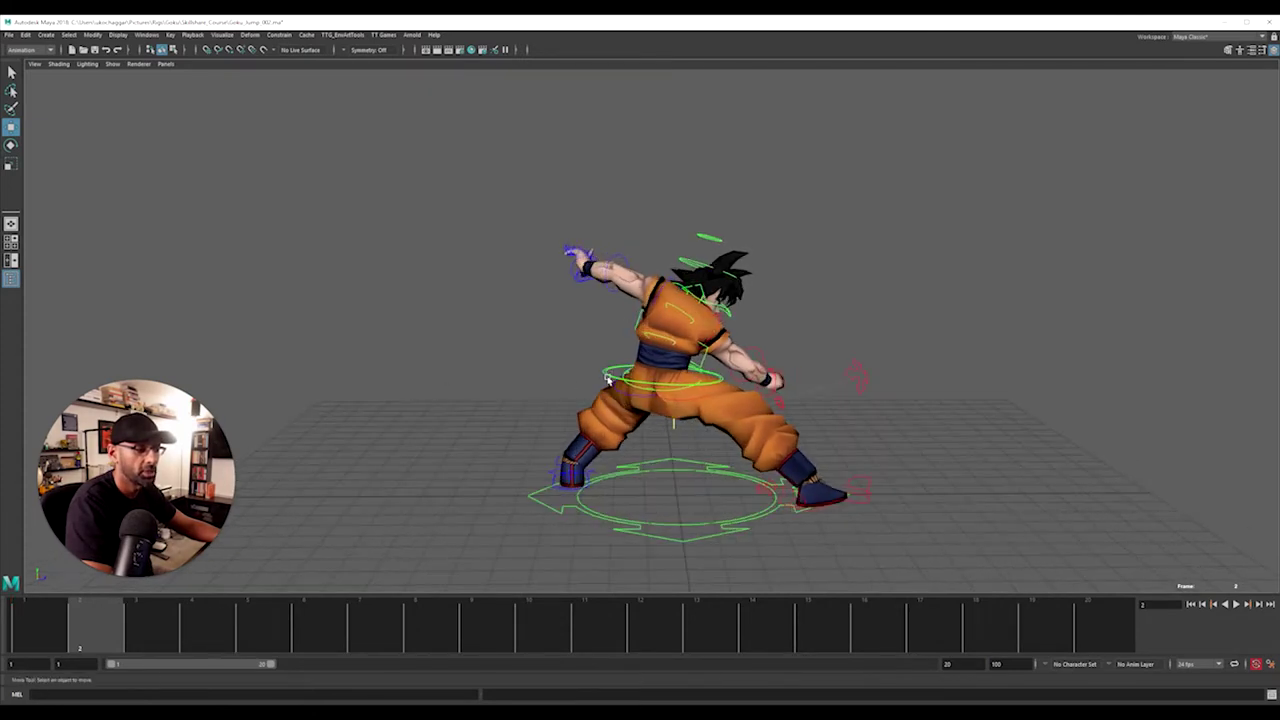
click(608, 378)
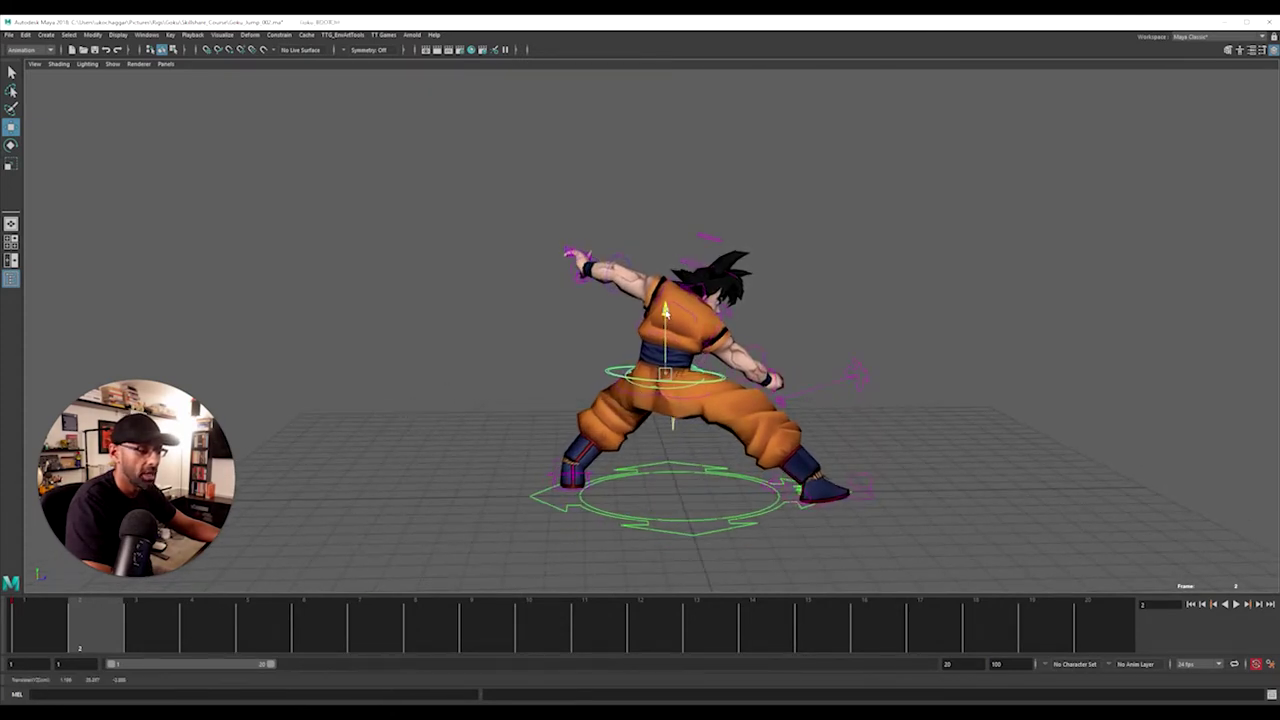
drag(666, 313, 495, 338)
key(s)
Step: Rotate the spine controls on frame 2 to lean the torso deeper into the crouch
alt+right_drag(495, 338, 570, 366)
alt+drag(570, 366, 628, 336)
alt+drag(630, 340, 654, 353)
click(667, 370)
click(677, 373)
key(e)
alt+drag(757, 350, 760, 343)
click(760, 345)
click(657, 360)
mouse_move(606, 349)
mouse_down()
mouse_move(621, 317)
mouse_move(709, 323)
mouse_move(586, 364)
mouse_up()
click(693, 358)
click(641, 342)
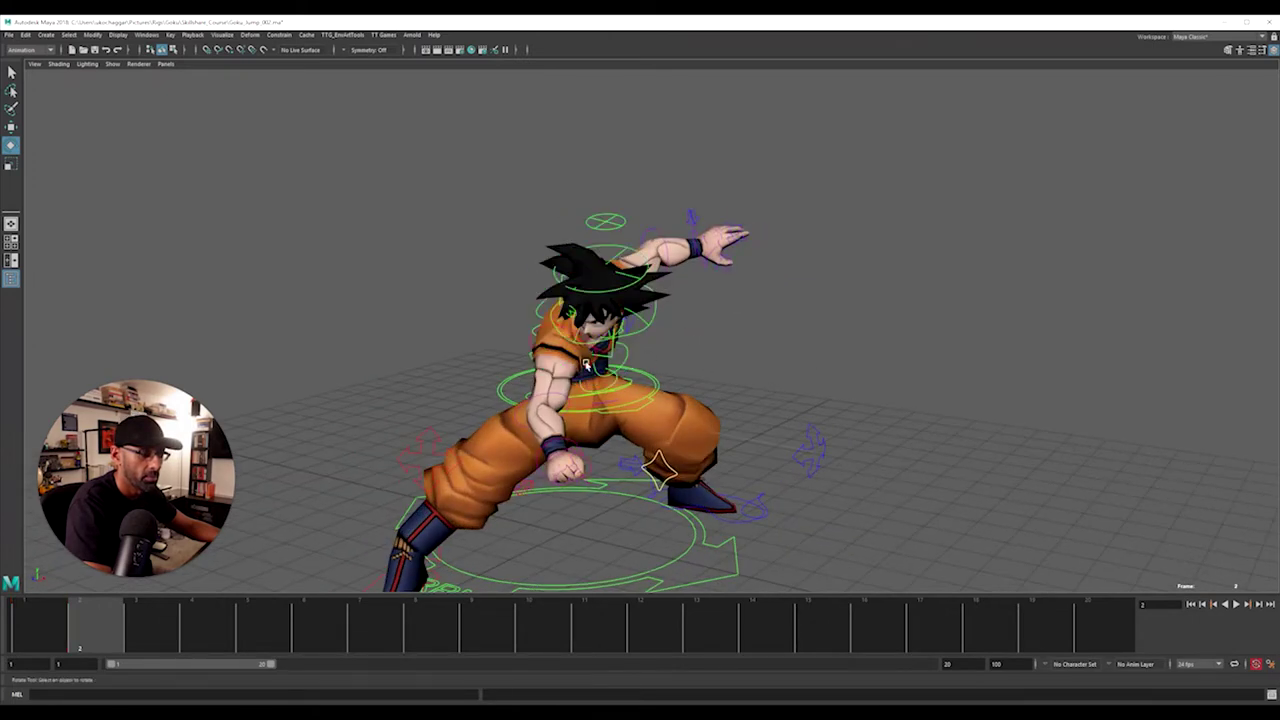
Step: Try rotating the right shoulder control and undo the rotations
click(544, 330)
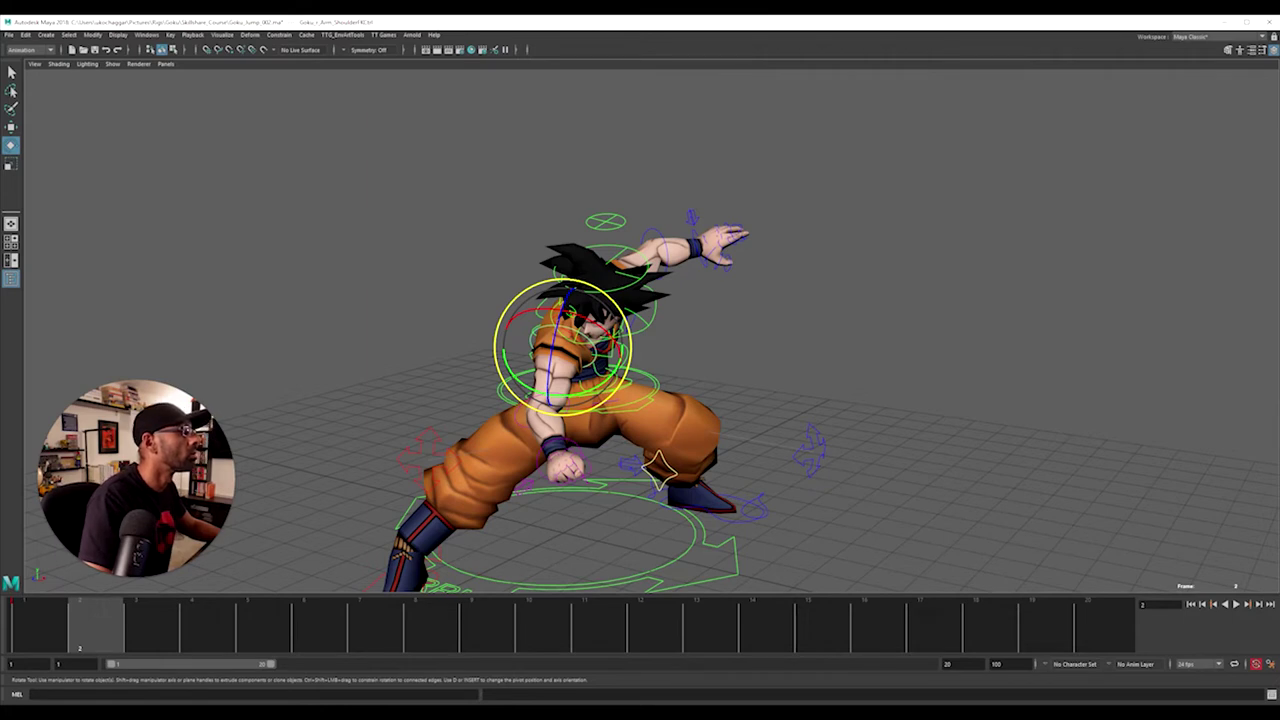
key(ctrl+z)
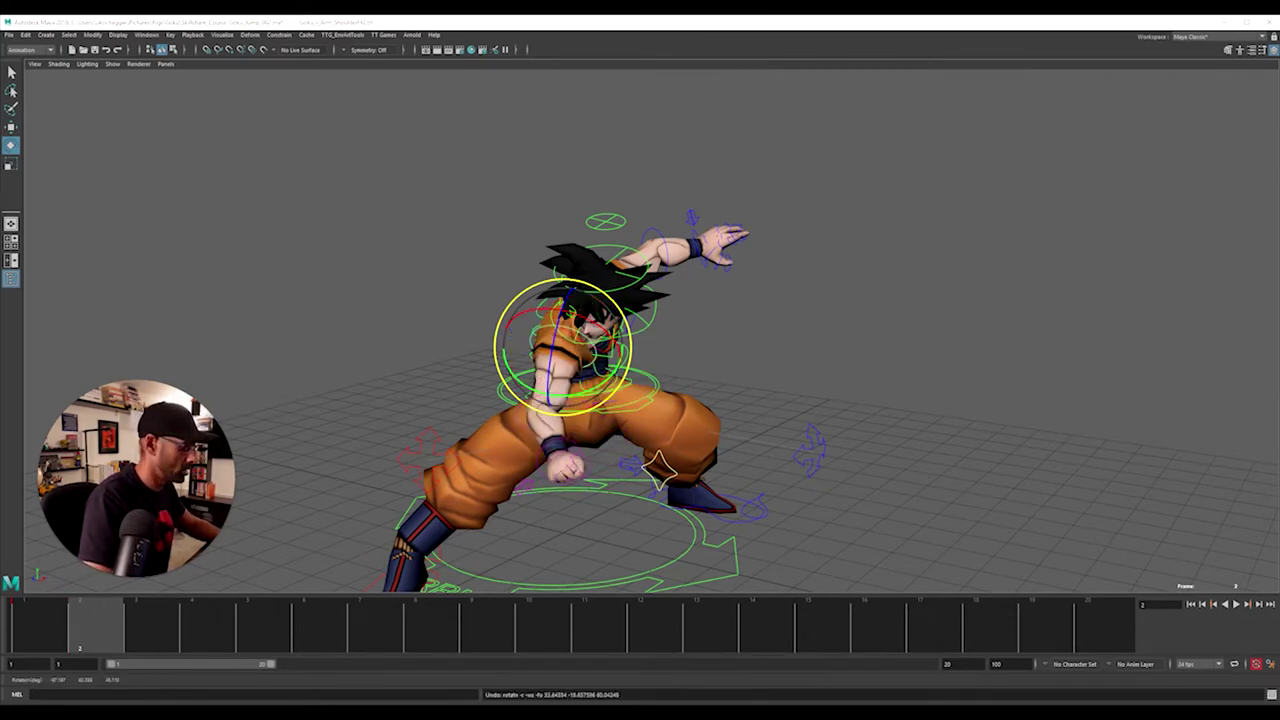
key(ctrl+z)
key(ctrl+z)
key(ctrl+z)
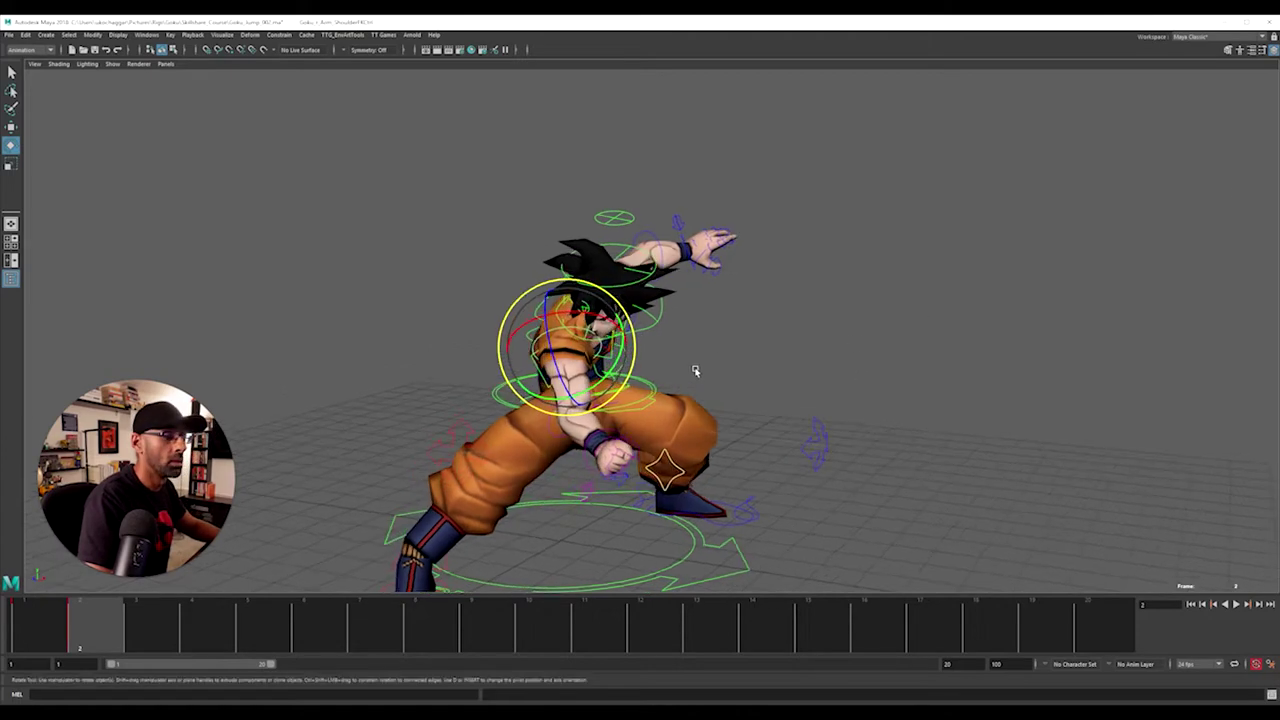
key(ctrl+z)
key(ctrl+z)
key(ctrl+z)
Step: Try further rotations of the spine and right shoulder controls and undo them
click(617, 348)
drag(602, 338, 575, 358)
key(ctrl+z)
key(ctrl+z)
key(ctrl+z)
key(ctrl+z)
key(ctrl+z)
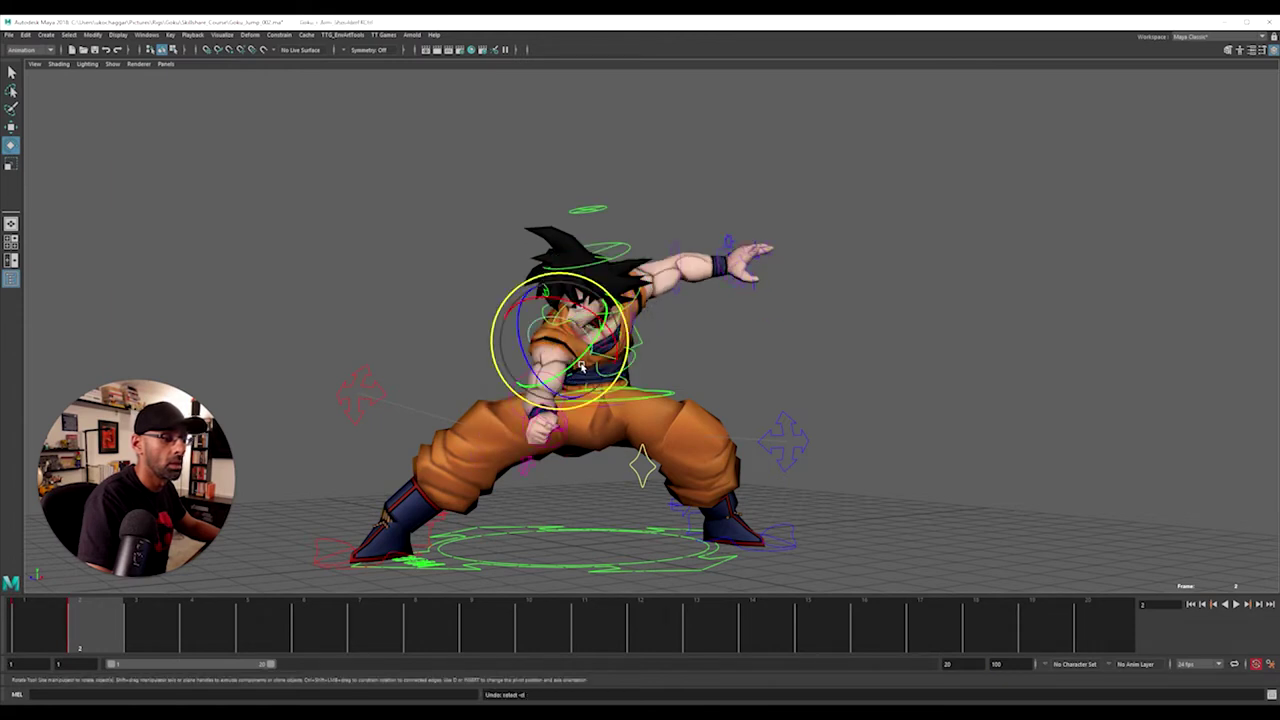
key(ctrl+z)
key(ctrl+z)
key(ctrl+z)
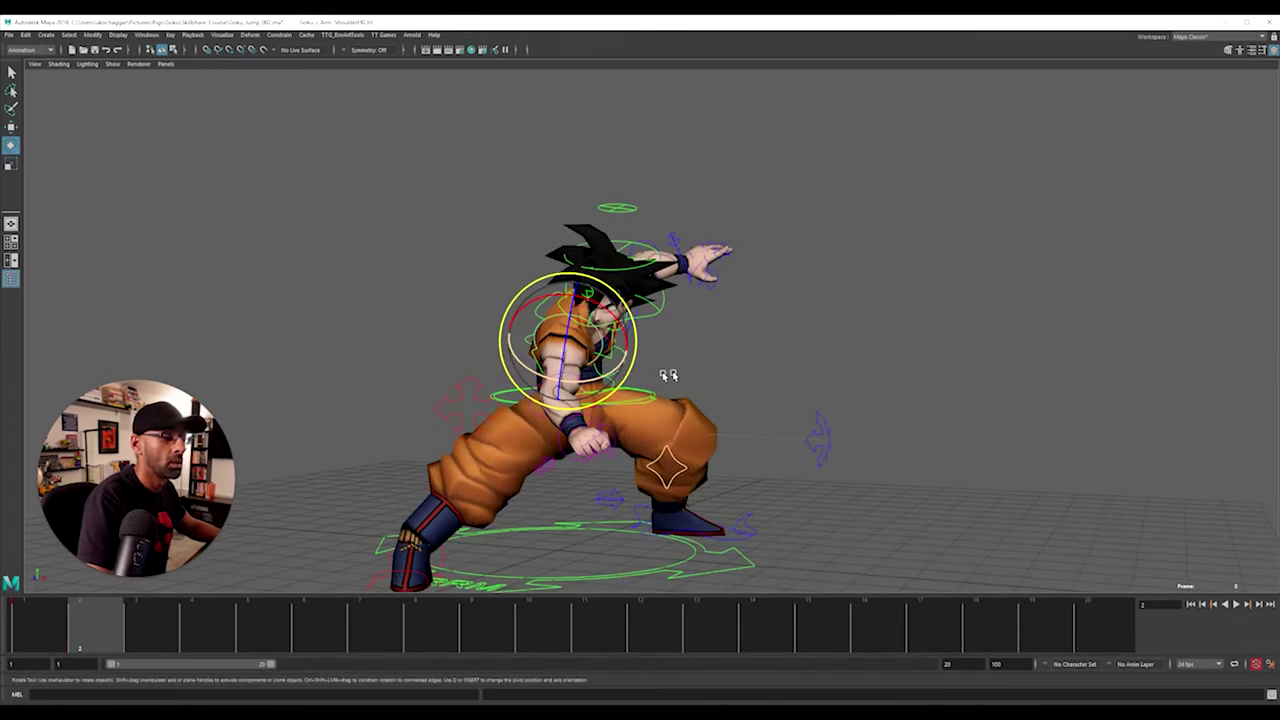
key(ctrl+z)
key(ctrl+z)
key(ctrl+z)
key(ctrl+z)
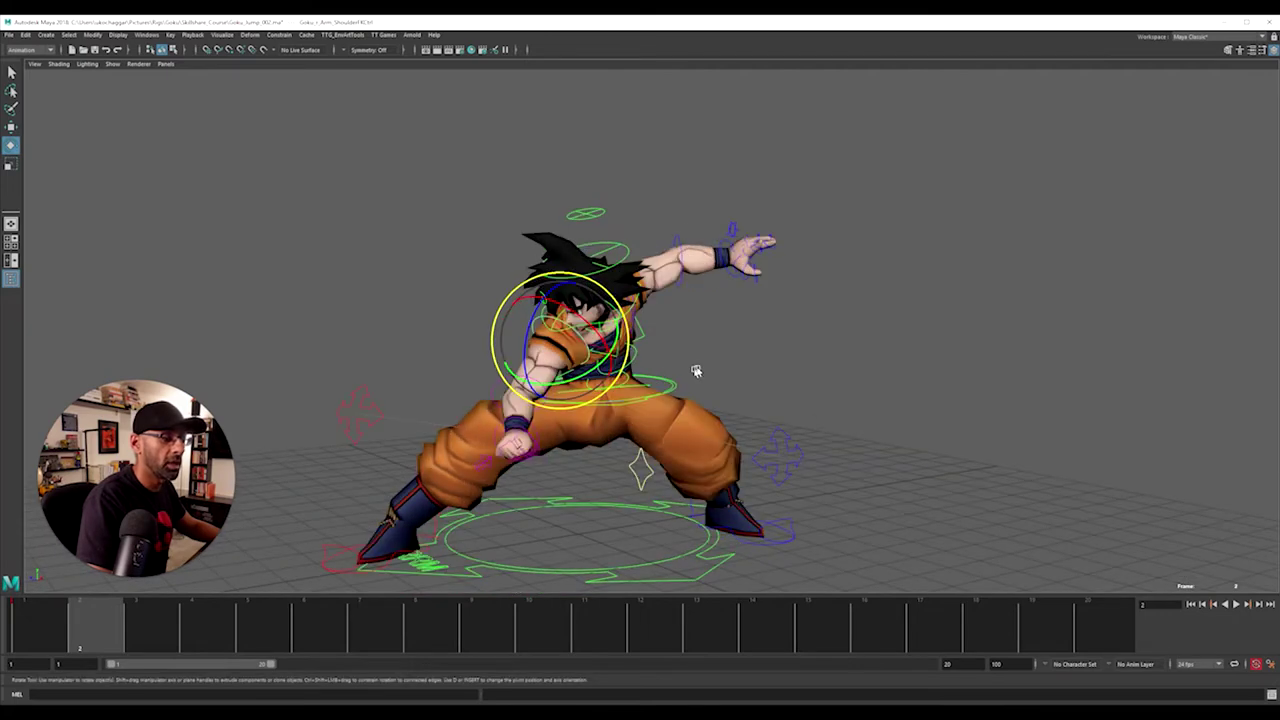
key(ctrl+z)
key(ctrl+z)
key(ctrl+z)
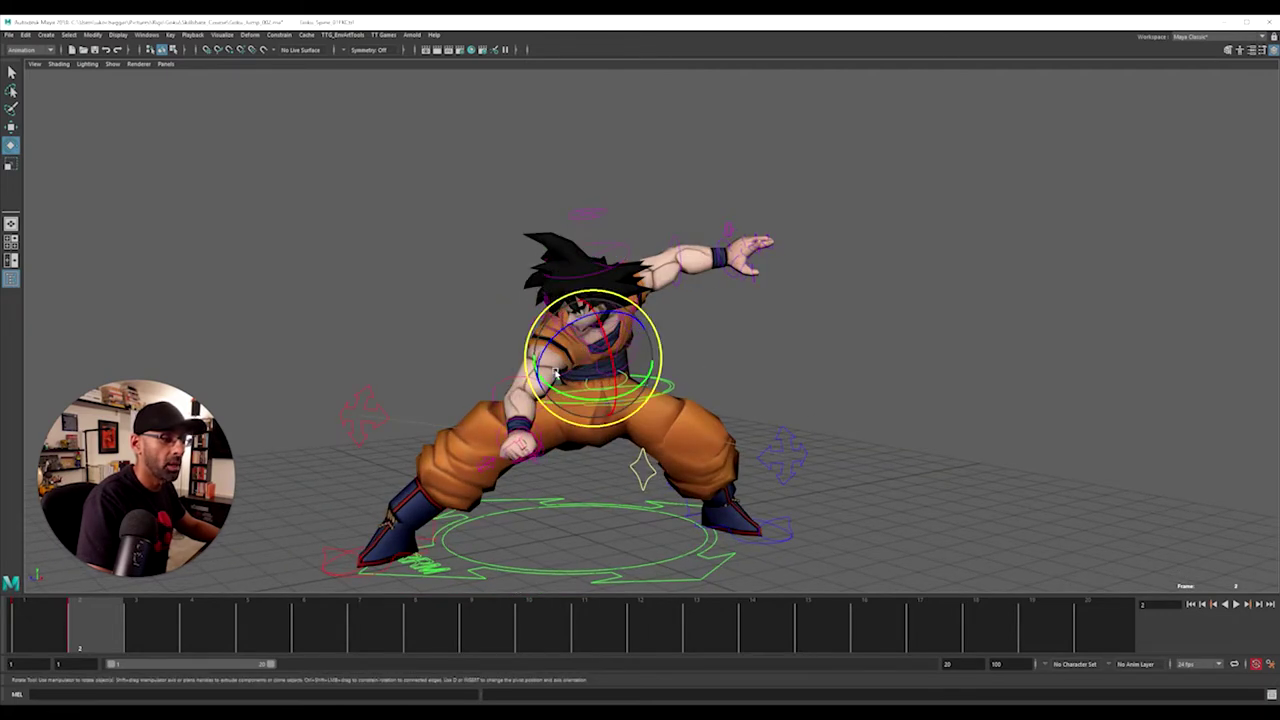
Step: Undo the remaining trial changes and rotate the top spine control to turn the chest on frame 2
scroll(824, 348, up, 3)
key(ctrl+z)
key(ctrl+z)
key(ctrl+z)
key(ctrl+z)
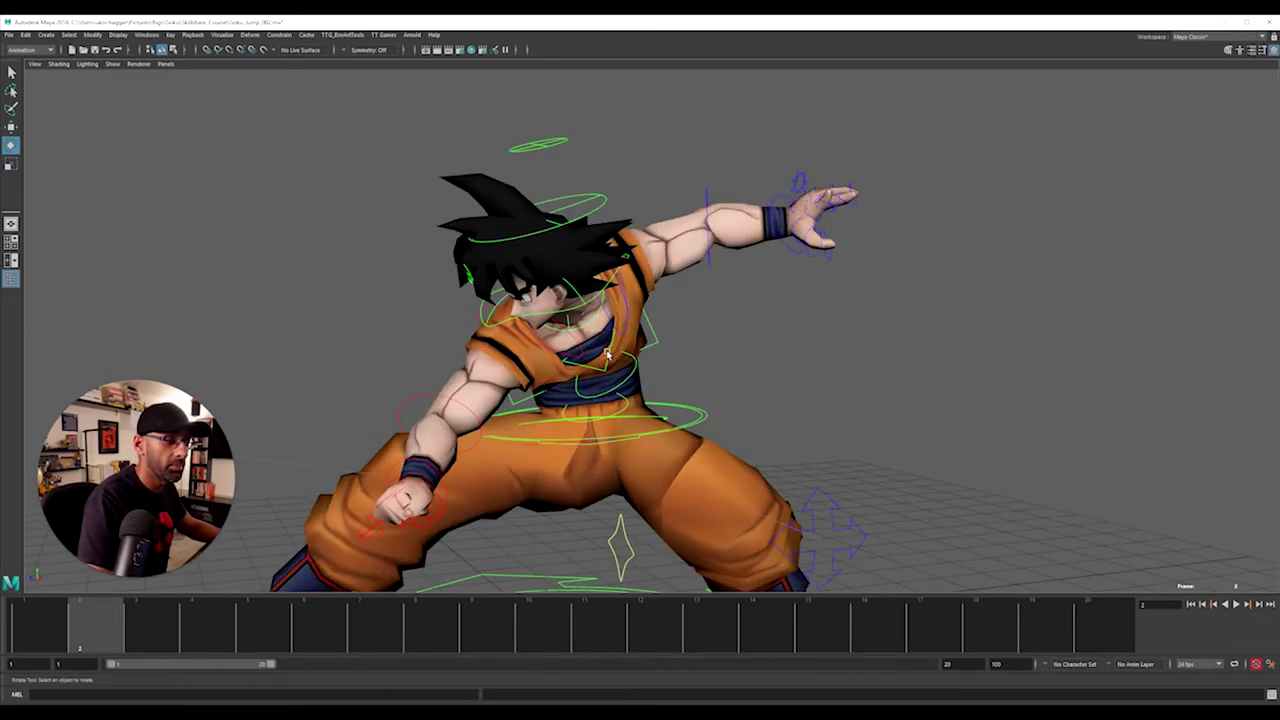
key(ctrl+z)
key(ctrl+z)
key(ctrl+z)
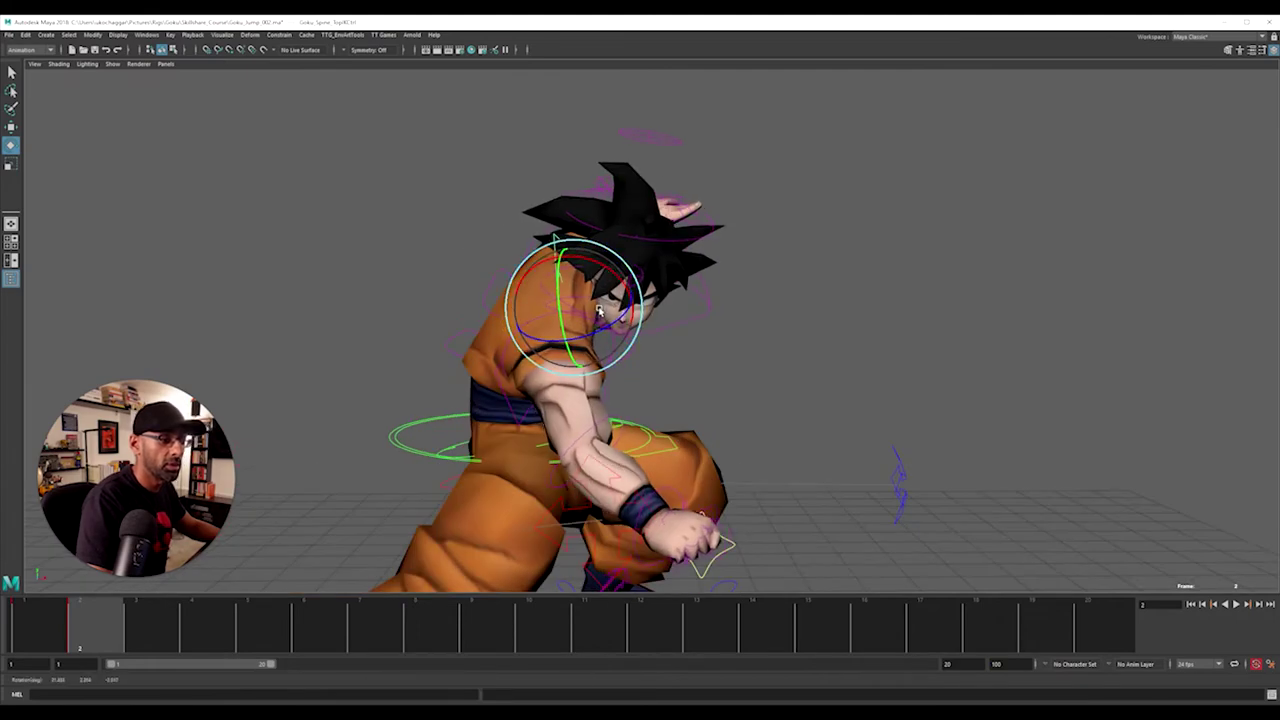
Step: Rotate the right shoulder and elbow controls to swing the right arm inward on frame 2
click(467, 318)
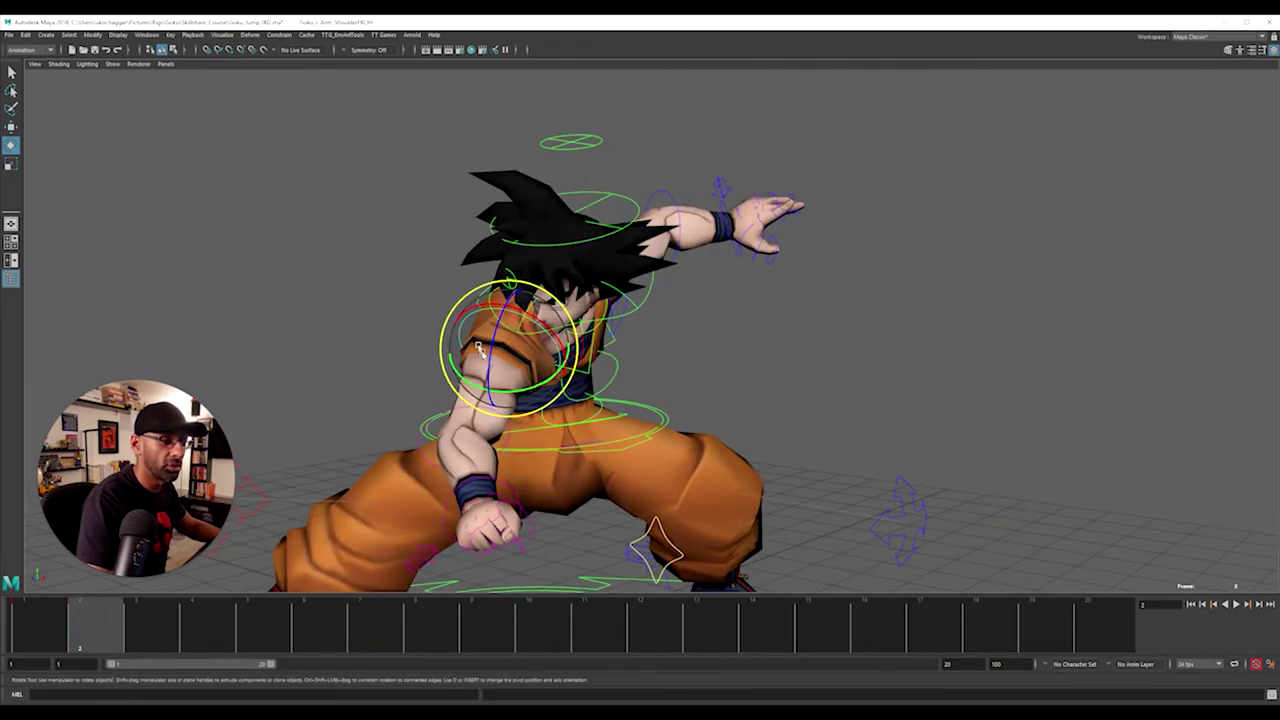
drag(488, 361, 510, 378)
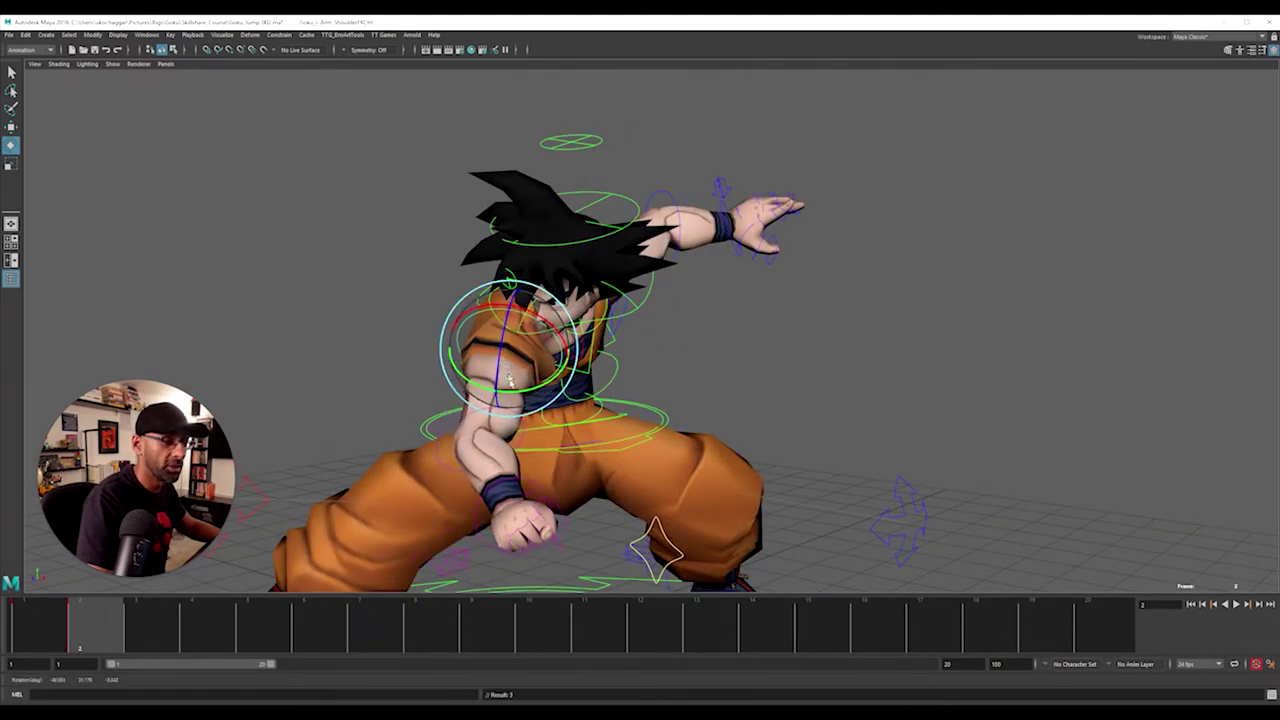
click(461, 422)
drag(458, 440, 474, 490)
Step: Rotate the left arm and hand controls to adjust the raised left arm's pose
alt+drag(715, 370, 652, 315)
click(639, 303)
click(734, 274)
drag(737, 284, 776, 317)
click(791, 285)
click(794, 283)
mouse_move(843, 264)
mouse_down()
mouse_move(864, 263)
mouse_move(848, 268)
mouse_up()
Step: Adjust the rotation of the head and shoulder controls to tuck the head down in side view
alt+drag(734, 326, 650, 325)
click(640, 304)
drag(680, 258, 682, 257)
drag(622, 294, 706, 306)
click(538, 311)
click(518, 307)
drag(524, 332, 491, 363)
click(754, 354)
click(638, 316)
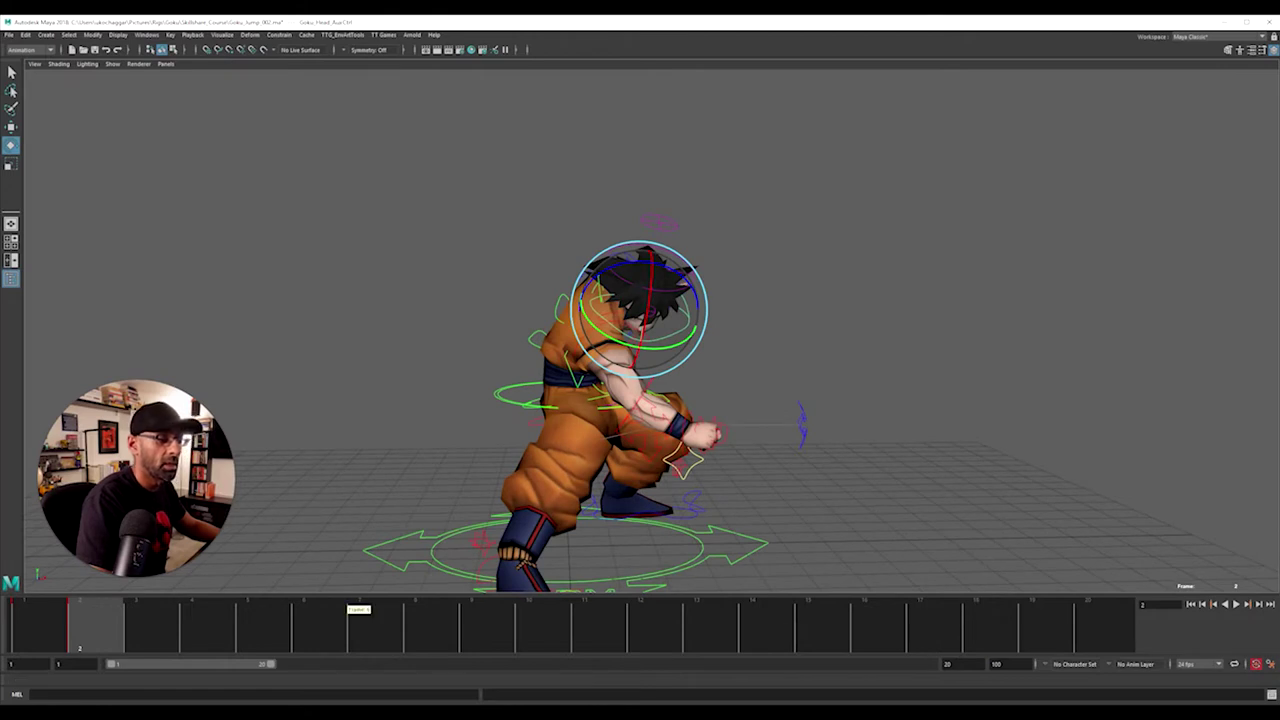
Step: Compare the poses on frames 1 and 2, then select all controls and move the frame 2 keys to frame 6
click(32, 616)
drag(78, 623, 100, 621)
alt+right_drag(402, 414, 380, 416)
alt+drag(380, 415, 531, 417)
drag(474, 200, 863, 537)
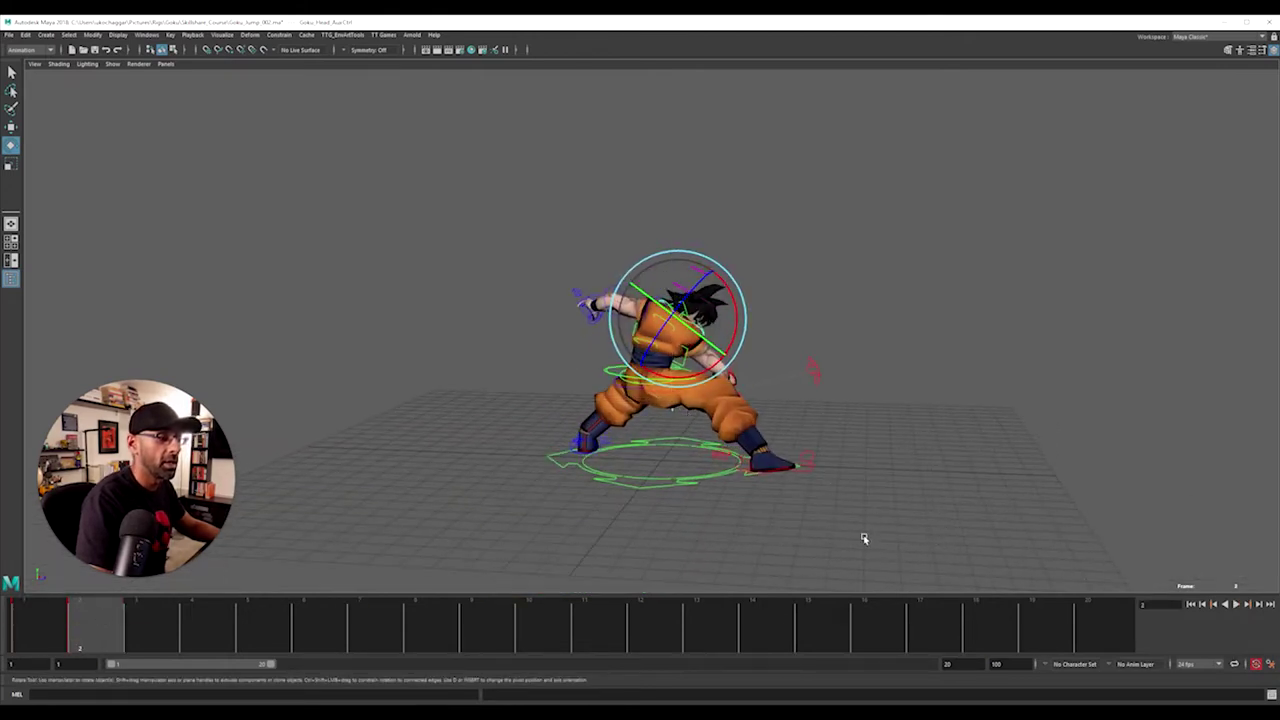
shift+click(86, 636)
drag(108, 638, 192, 662)
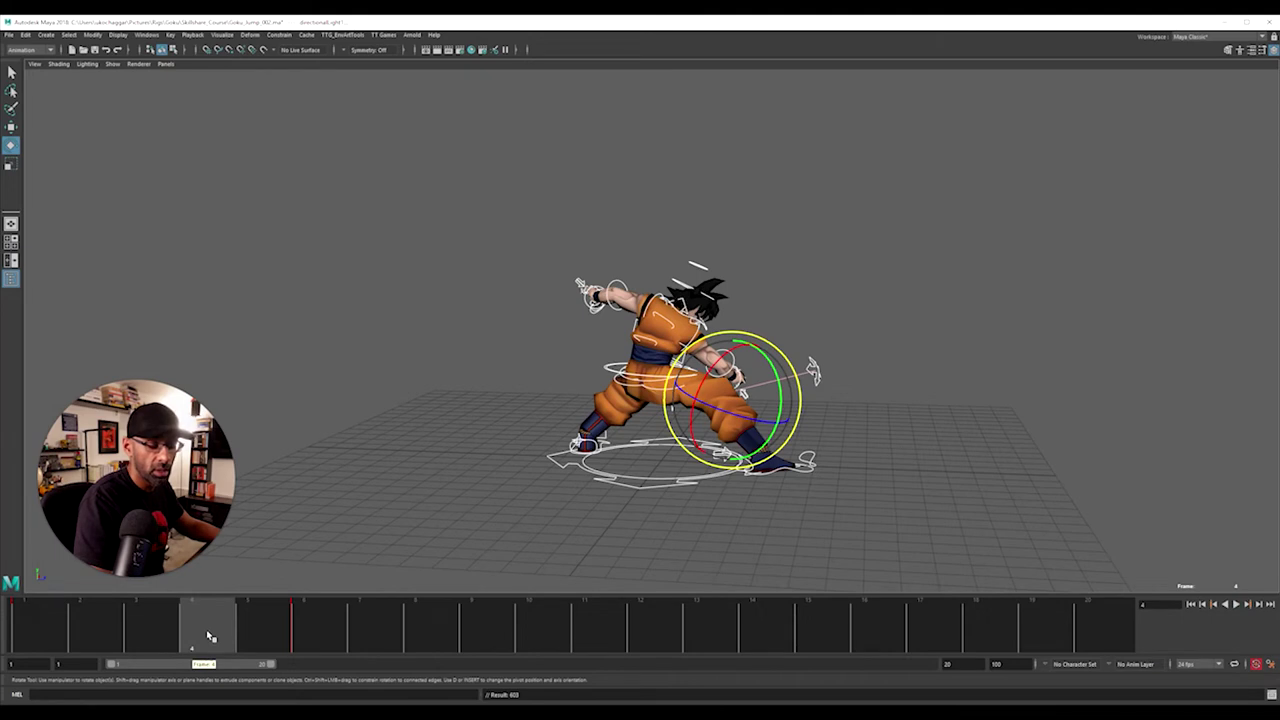
Step: Retime the crouch by moving the in-between keys from frame 4 to frame 2
shift+click(209, 642)
drag(207, 637, 118, 634)
drag(24, 640, 69, 646)
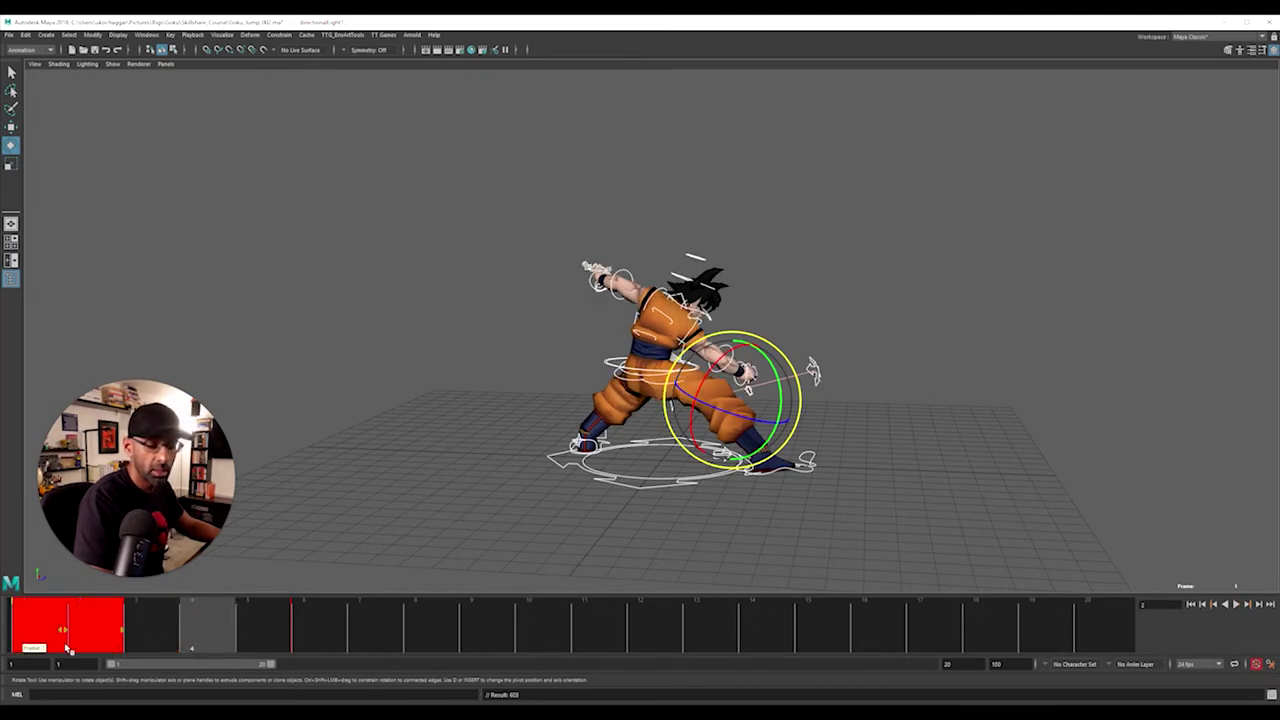
key(ctrl+z)
Step: Scrub and play back the crouch to check its timing, return to frame 1 and clear the selection
drag(175, 643, 36, 630)
alt+drag(620, 520, 480, 496)
key(alt+v)
key(alt+v)
click(24, 628)
alt+right_drag(470, 472, 697, 380)
click(909, 406)
Step: Place the Channel Box and Layer Editor window, select Goku's body mesh and open the Hypershade
drag(1279, 36, 1188, 46)
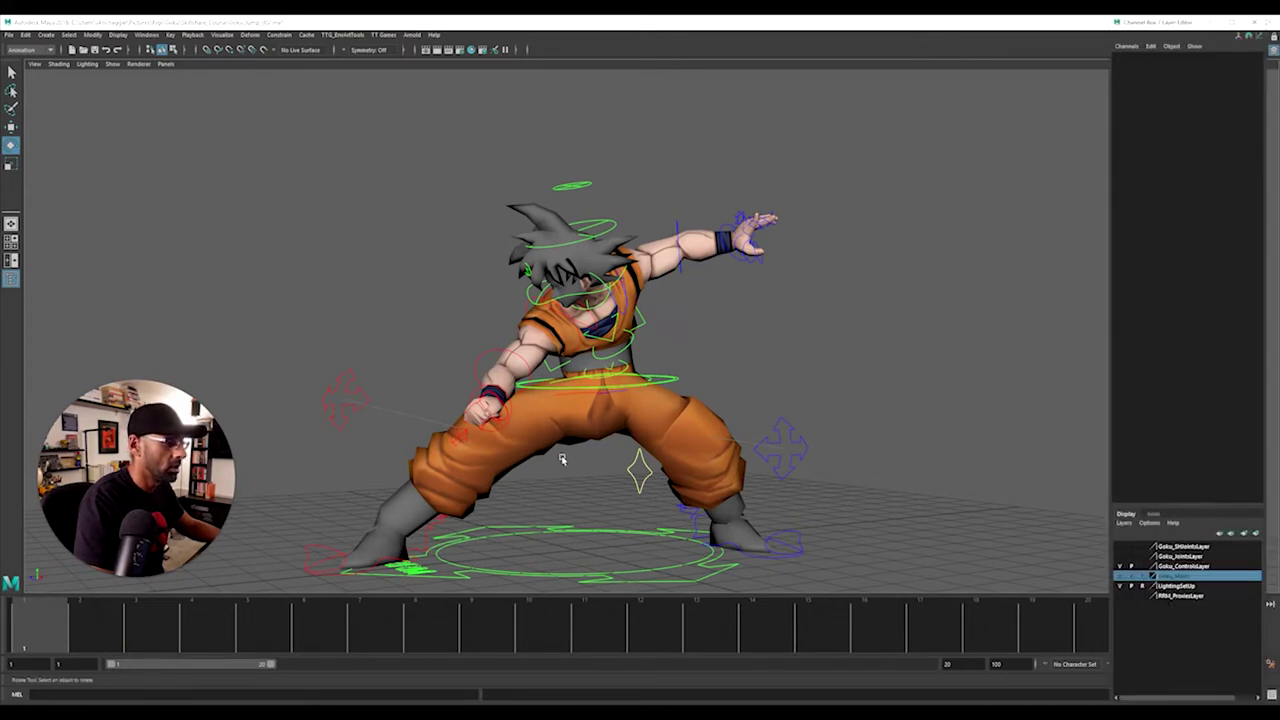
click(610, 424)
click(146, 35)
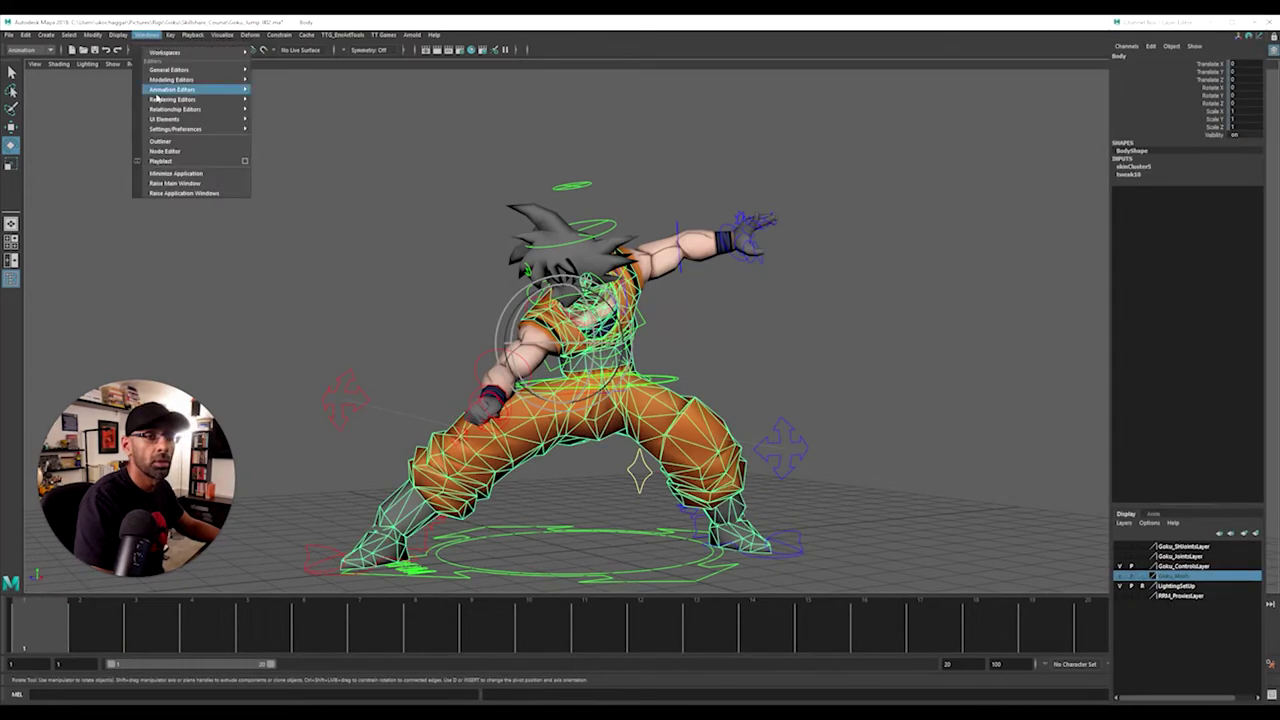
mouse_move(169, 104)
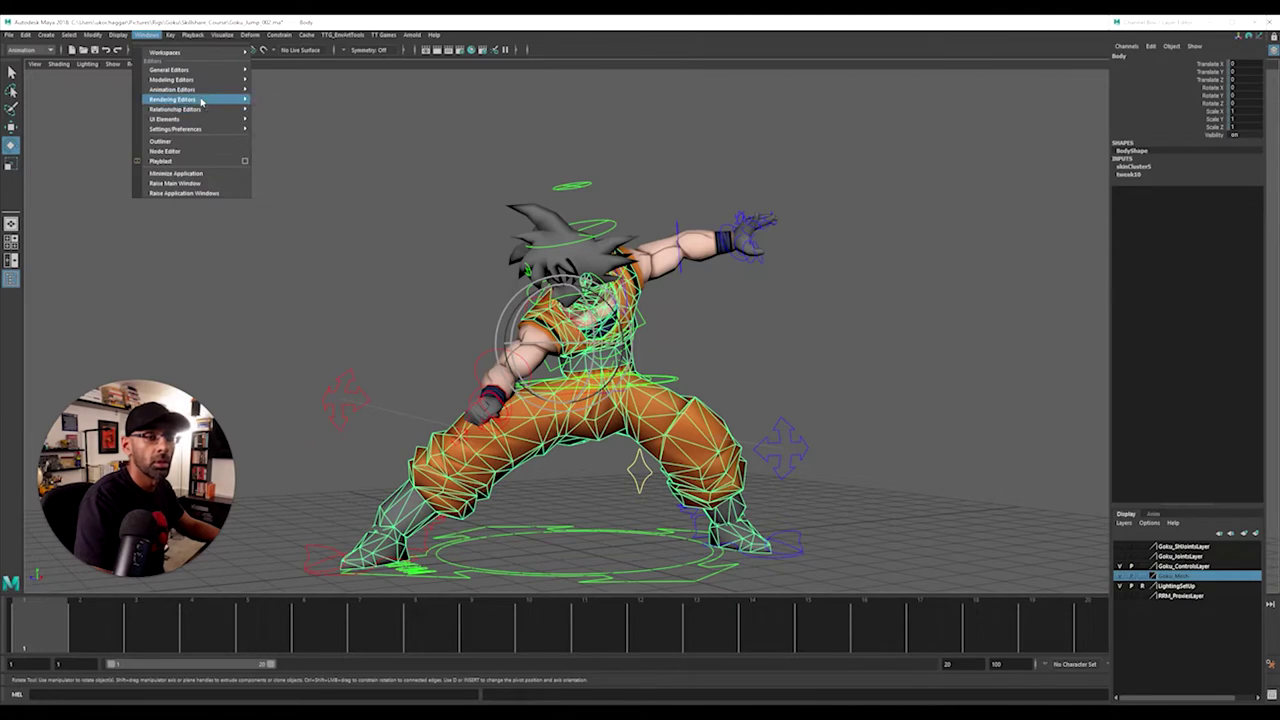
click(286, 129)
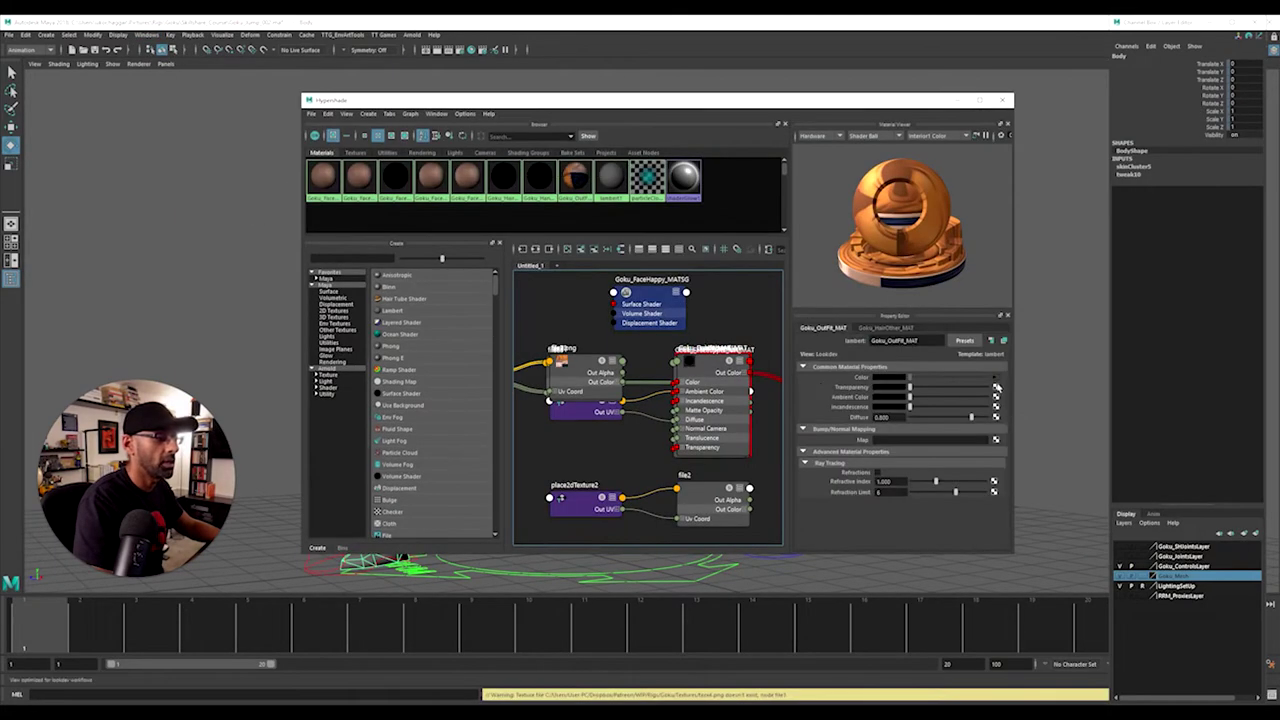
Step: Relink the outfit material's file texture to tex3.png and move the Hypershade out of the way
click(996, 386)
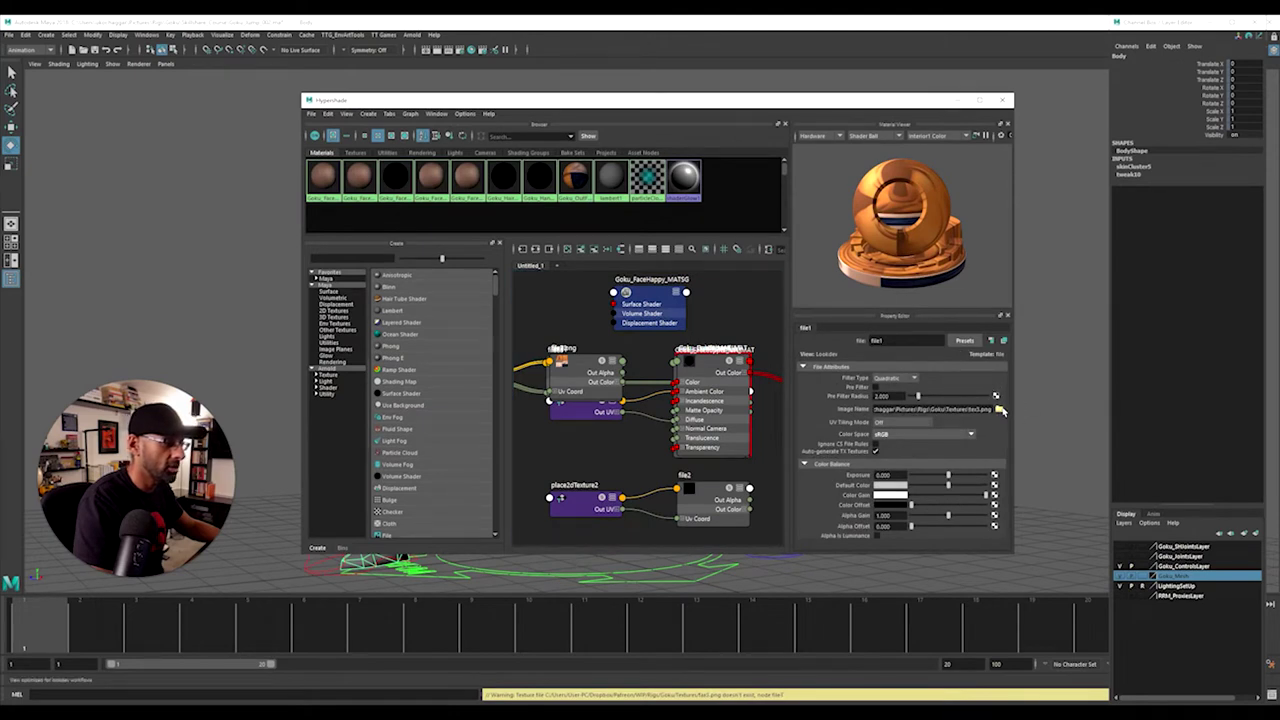
click(999, 409)
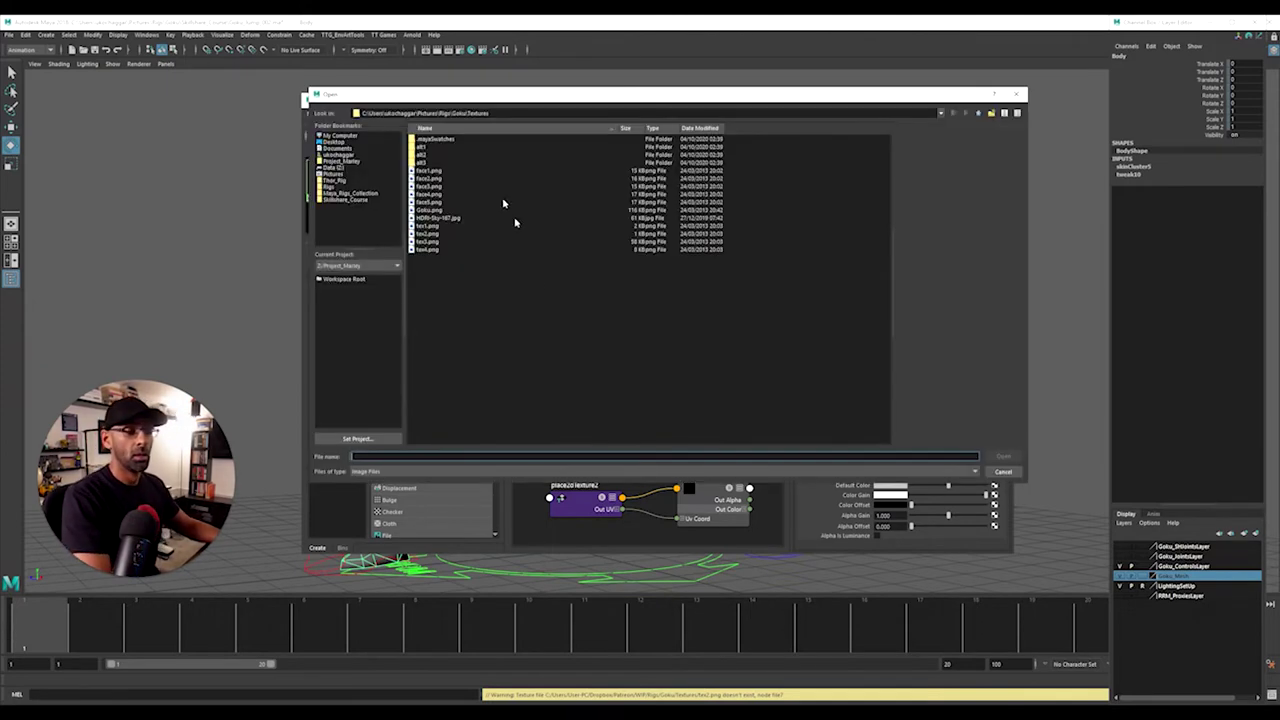
double_click(437, 242)
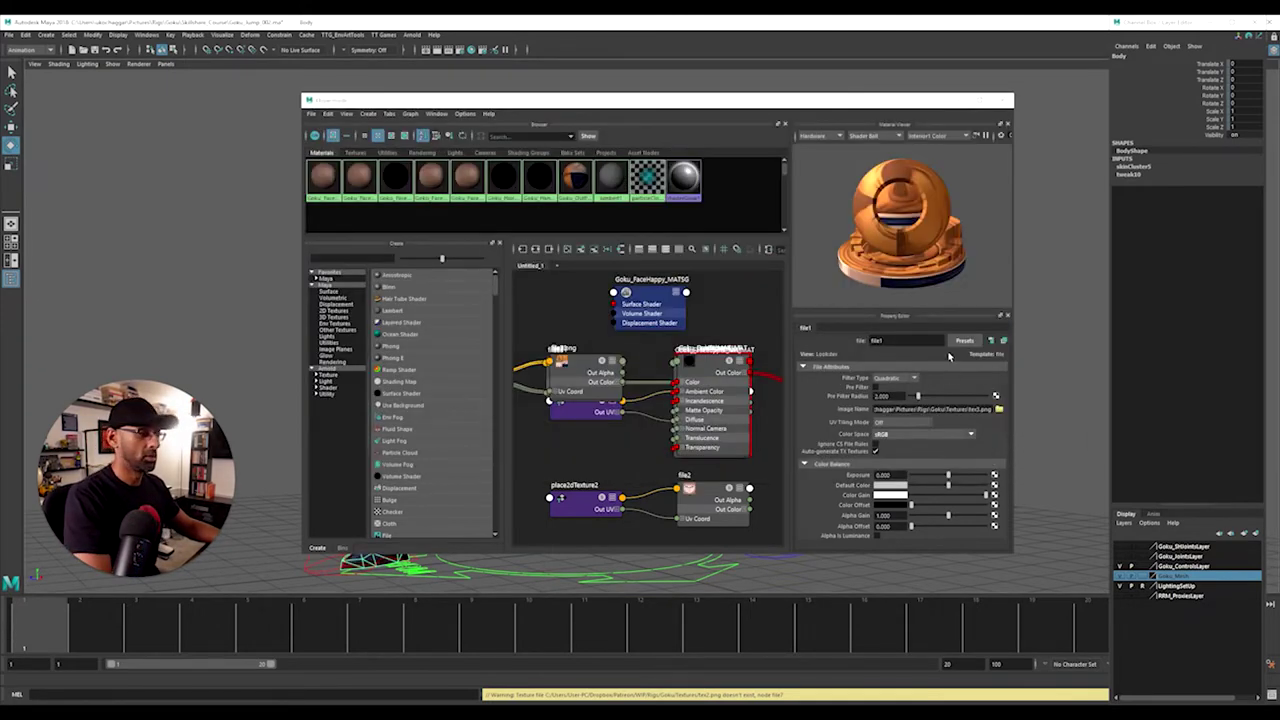
drag(813, 111, 1279, 149)
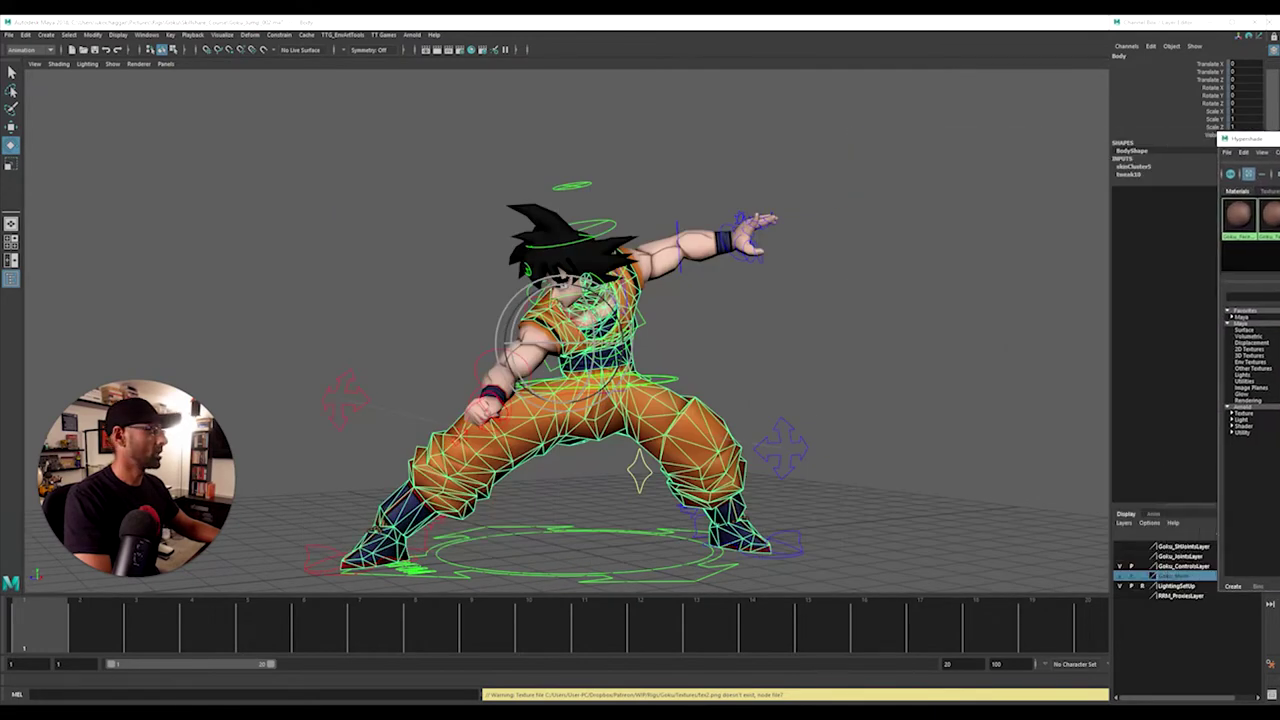
click(924, 228)
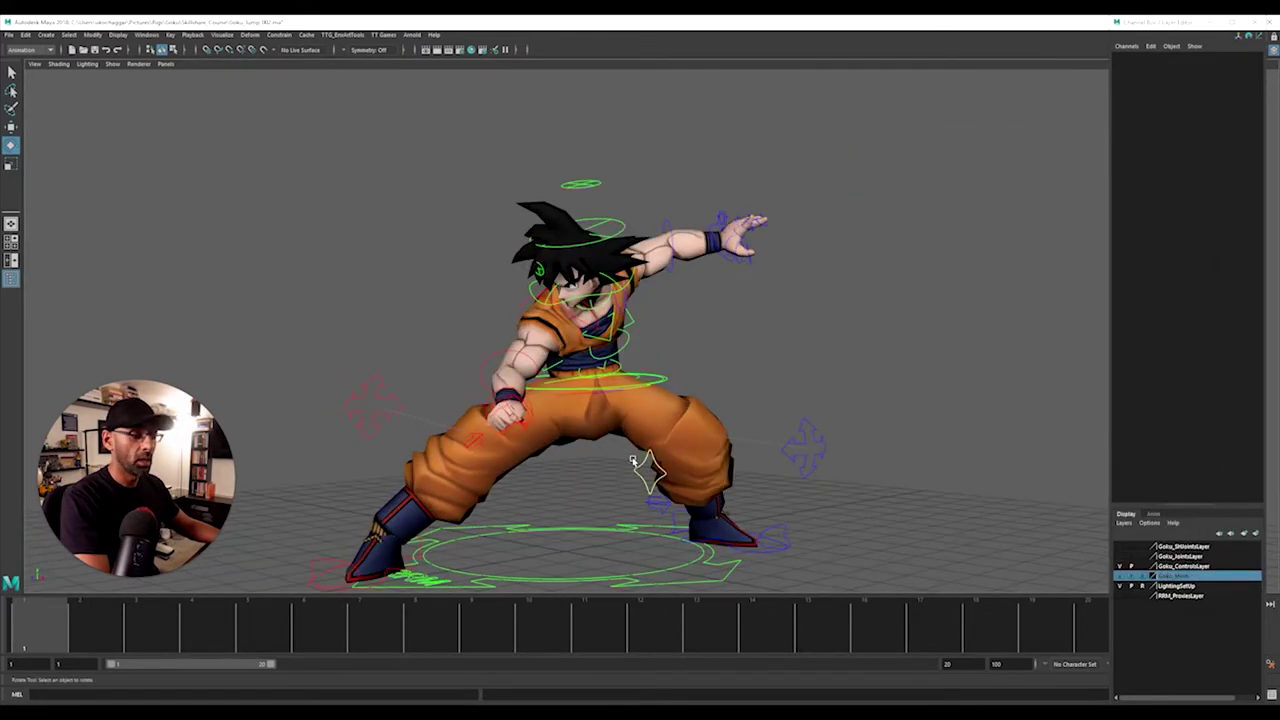
Step: On frame 4, raise the hip root control to a Translate Y of about -0.78
alt+right_drag(585, 461, 535, 463)
drag(100, 633, 203, 648)
drag(473, 211, 760, 479)
drag(75, 635, 206, 646)
alt+drag(753, 481, 966, 523)
click(985, 518)
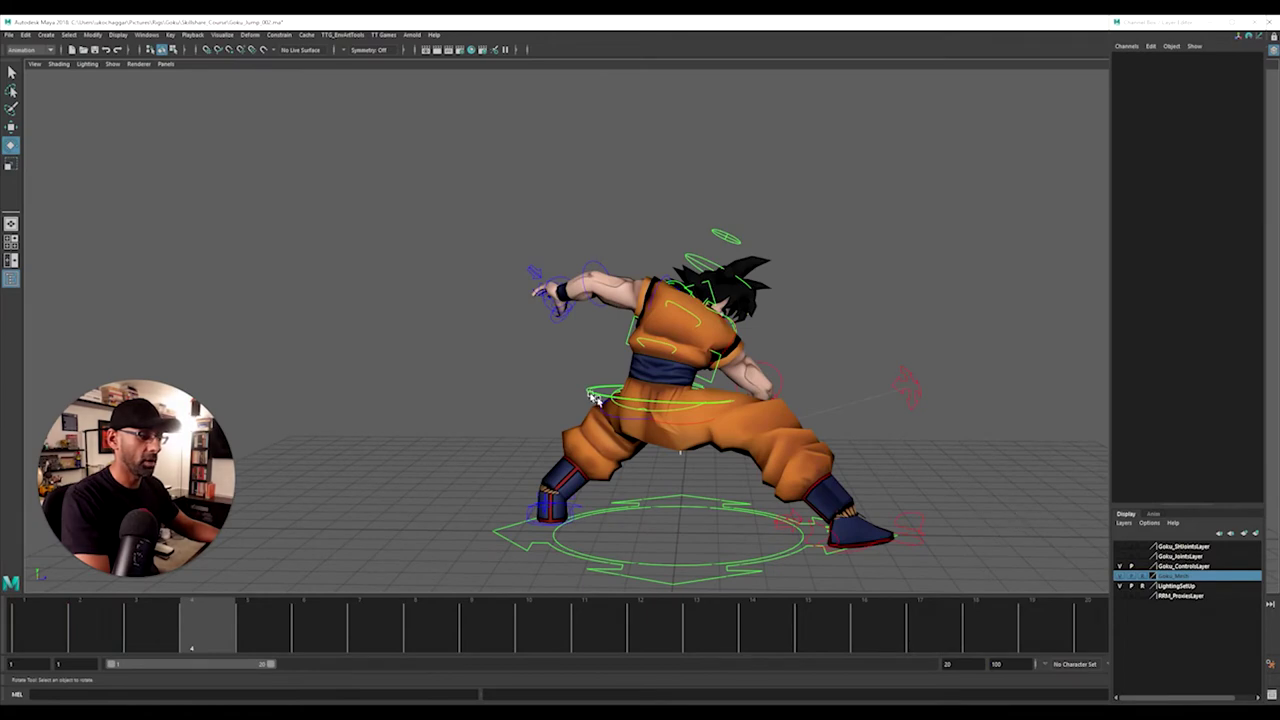
click(590, 396)
key(w)
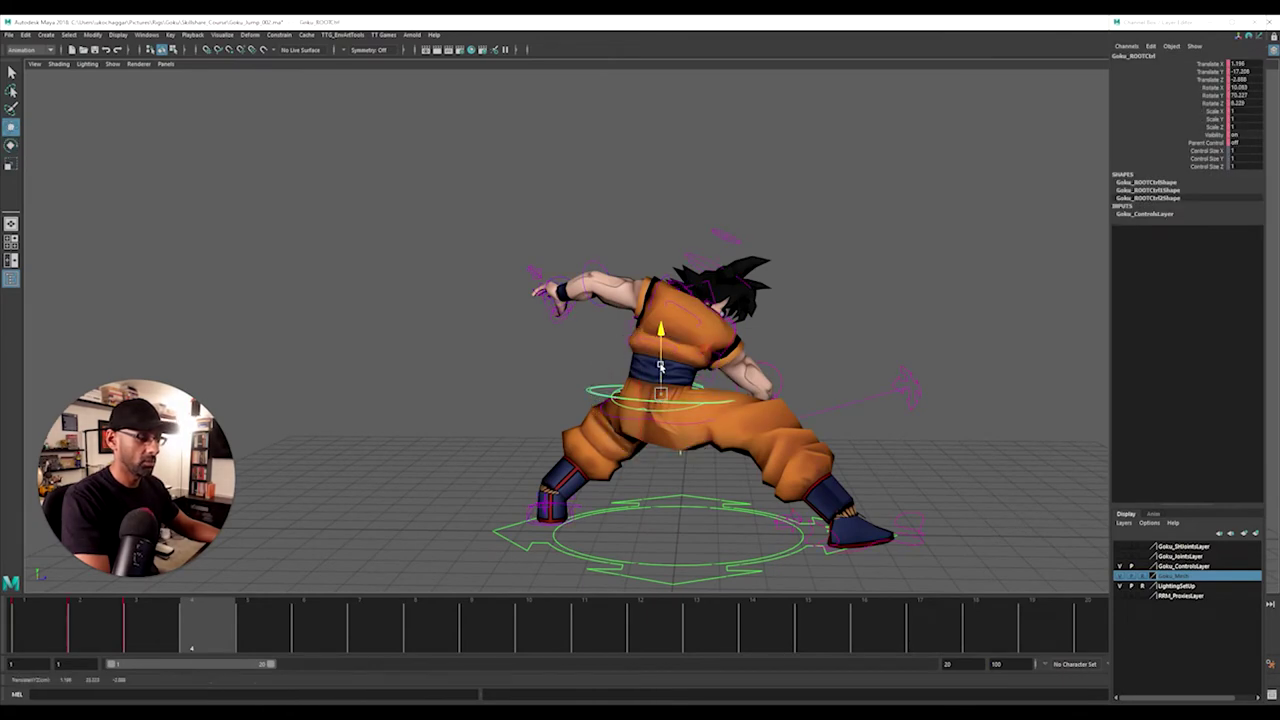
alt+drag(660, 366, 538, 300)
Step: Set the hip root control's Rotate X, Y and Z to 0
key(e)
drag(1238, 87, 1243, 99)
text(0)
key(Return)
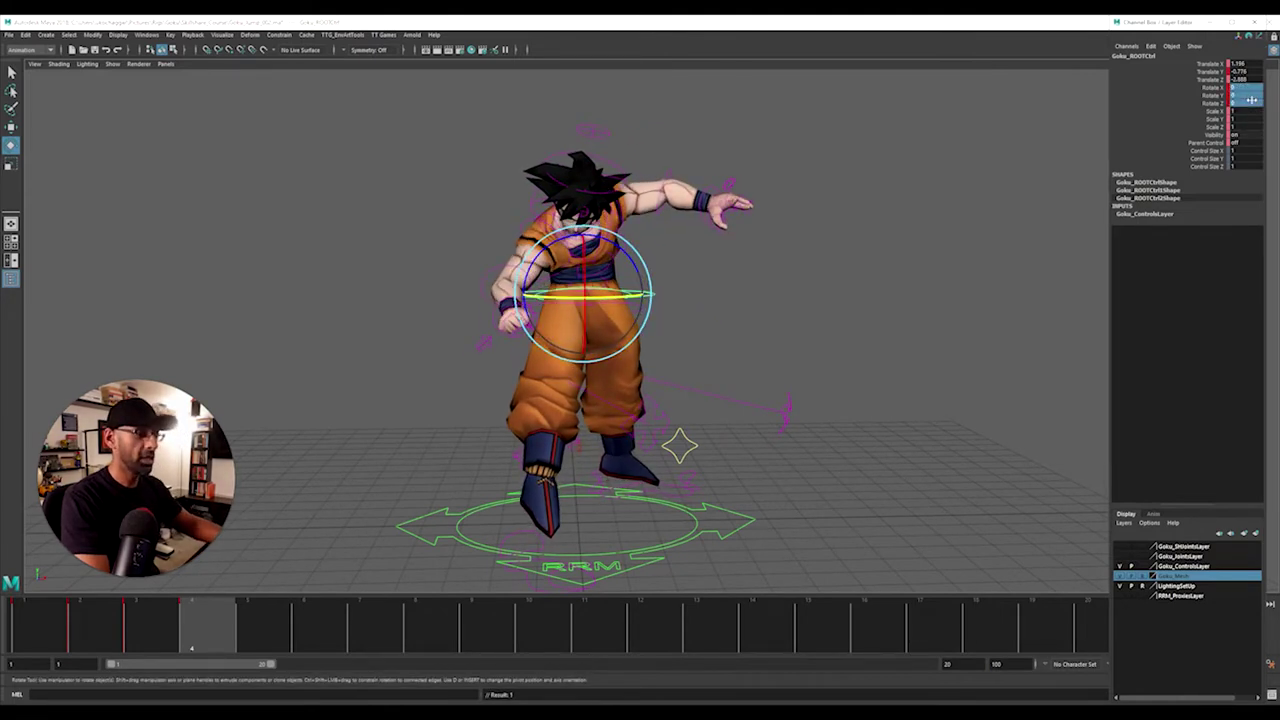
Step: Adjust the hip root control's position in side view and undo the last change
alt+drag(735, 354, 785, 353)
key(w)
drag(593, 248, 714, 303)
key(e)
key(ctrl+z)
Step: Set the secondary hip root control's Rotate X to 0
click(665, 342)
click(622, 330)
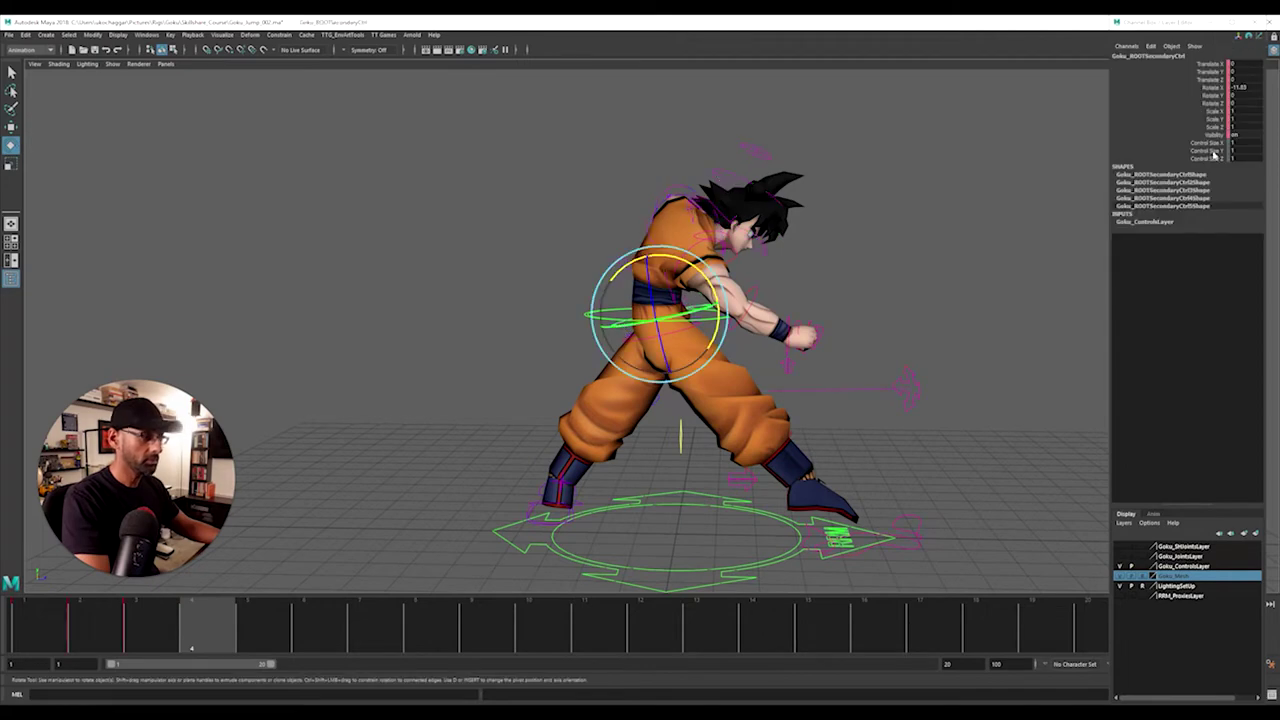
click(1245, 87)
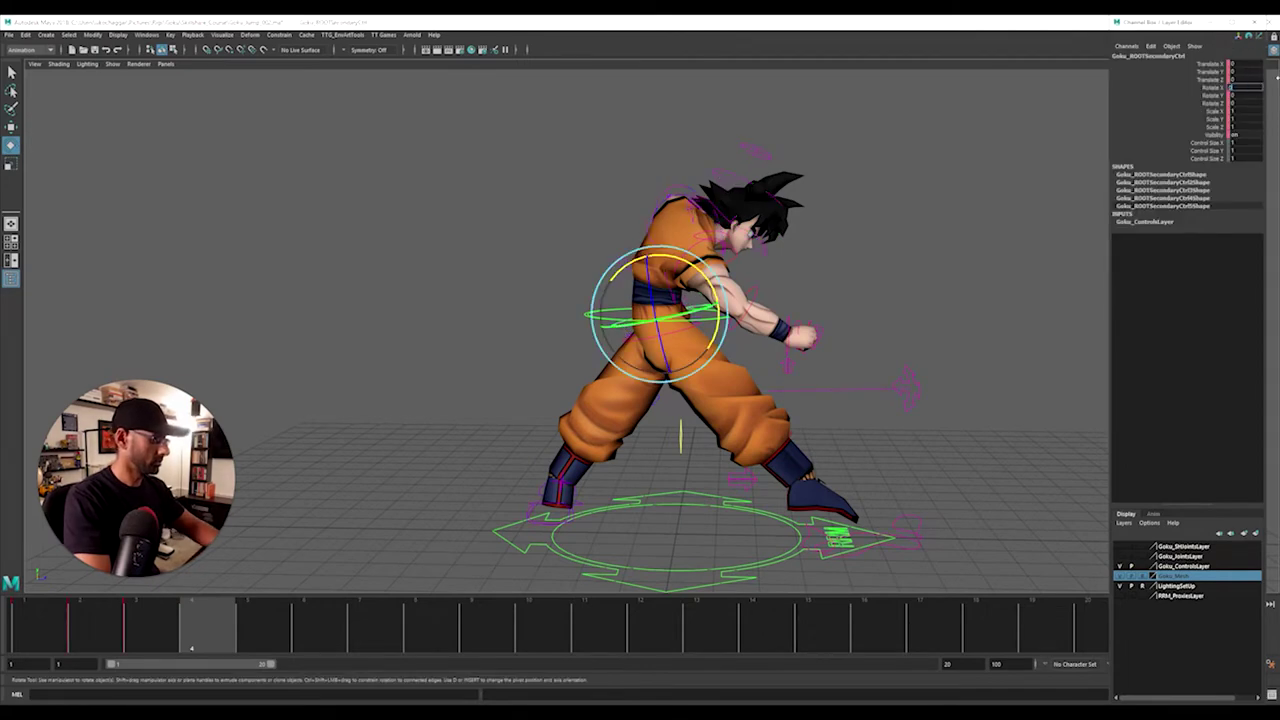
text(0)
key(Return)
Step: Move the right foot control back under the body to a Translate Z of about 2 on frame 4
alt+drag(783, 284, 775, 517)
click(892, 546)
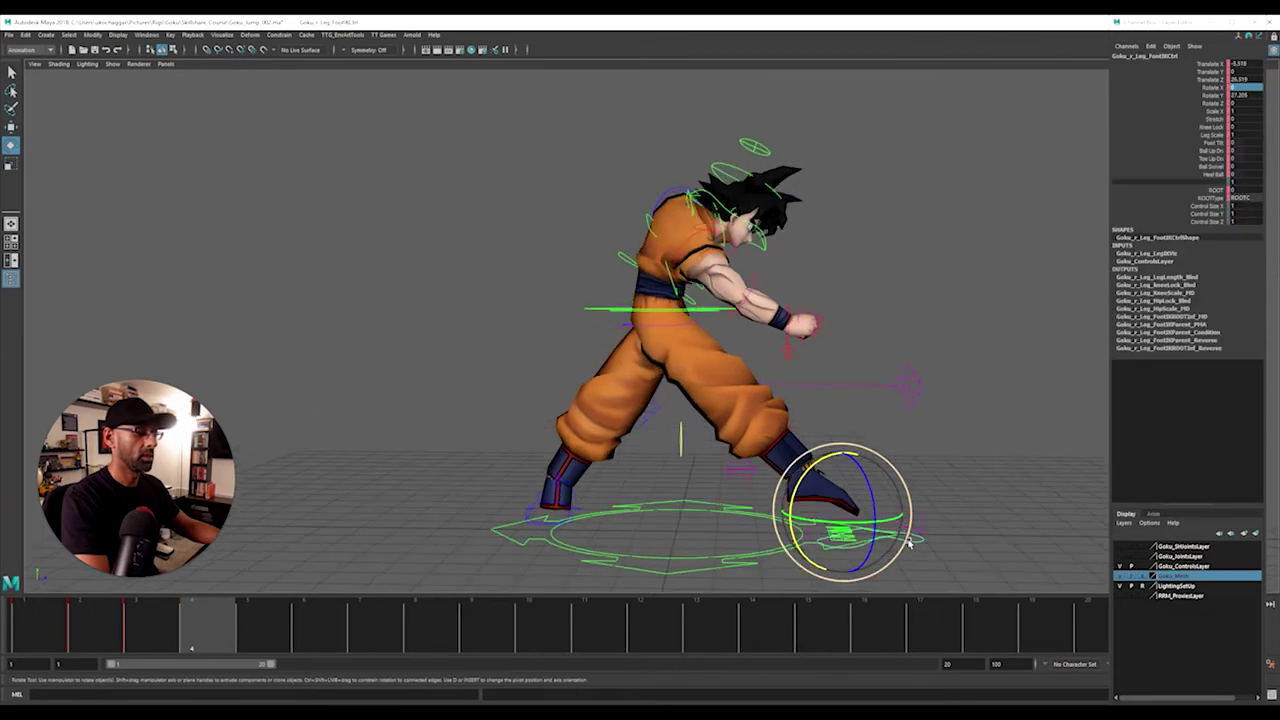
key(w)
drag(903, 516, 741, 507)
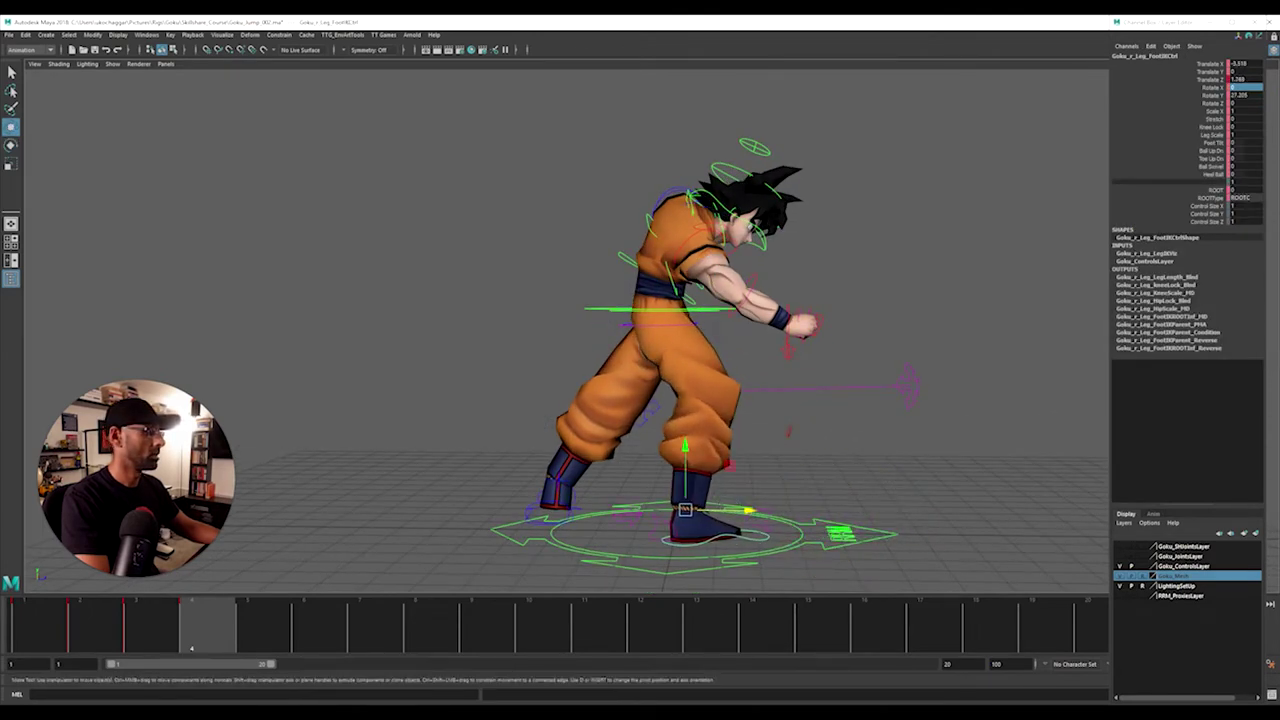
click(181, 633)
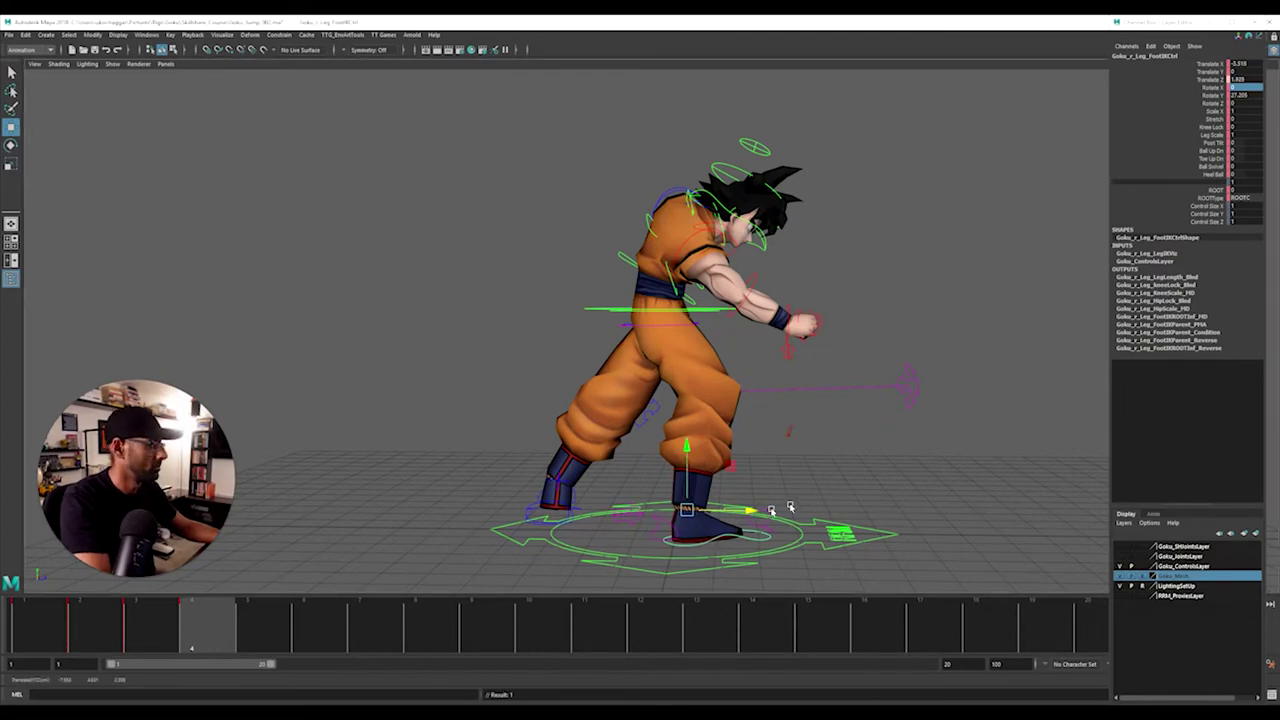
alt+drag(820, 531, 720, 495)
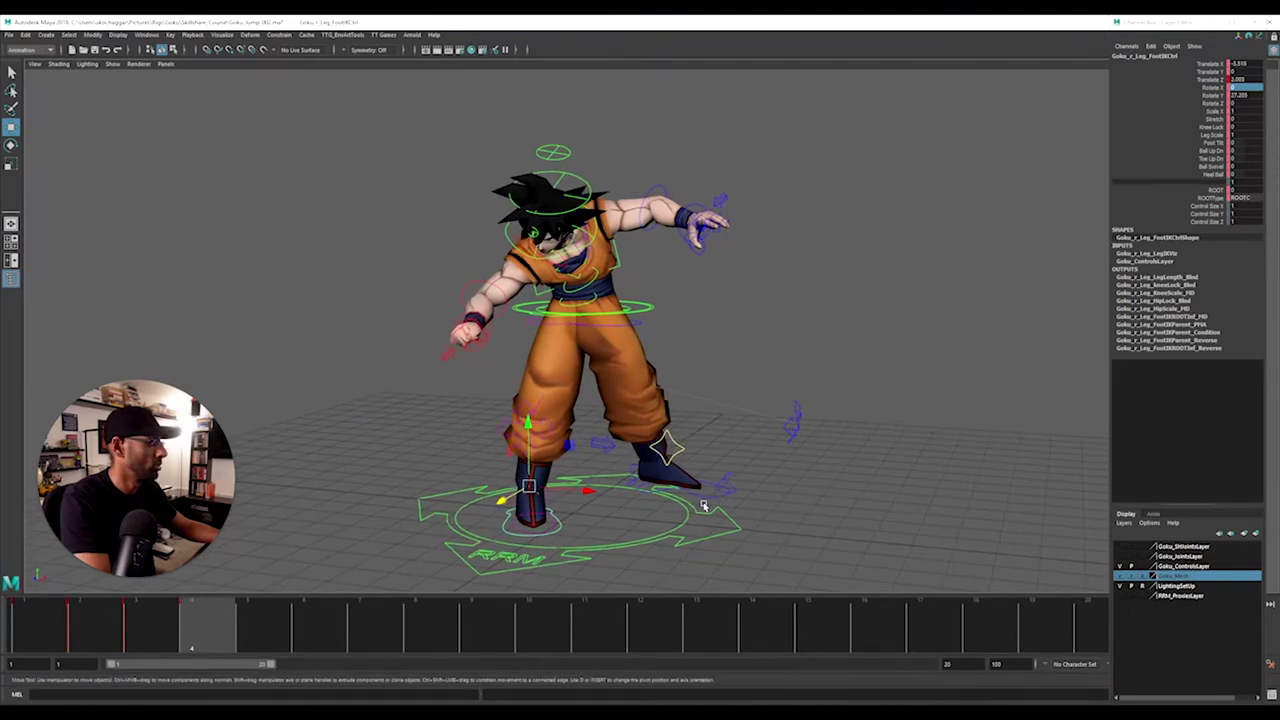
Step: Rotate the left foot control so the toes point forward, with Rotate Y at about 2.6
alt+drag(533, 540, 724, 509)
key(e)
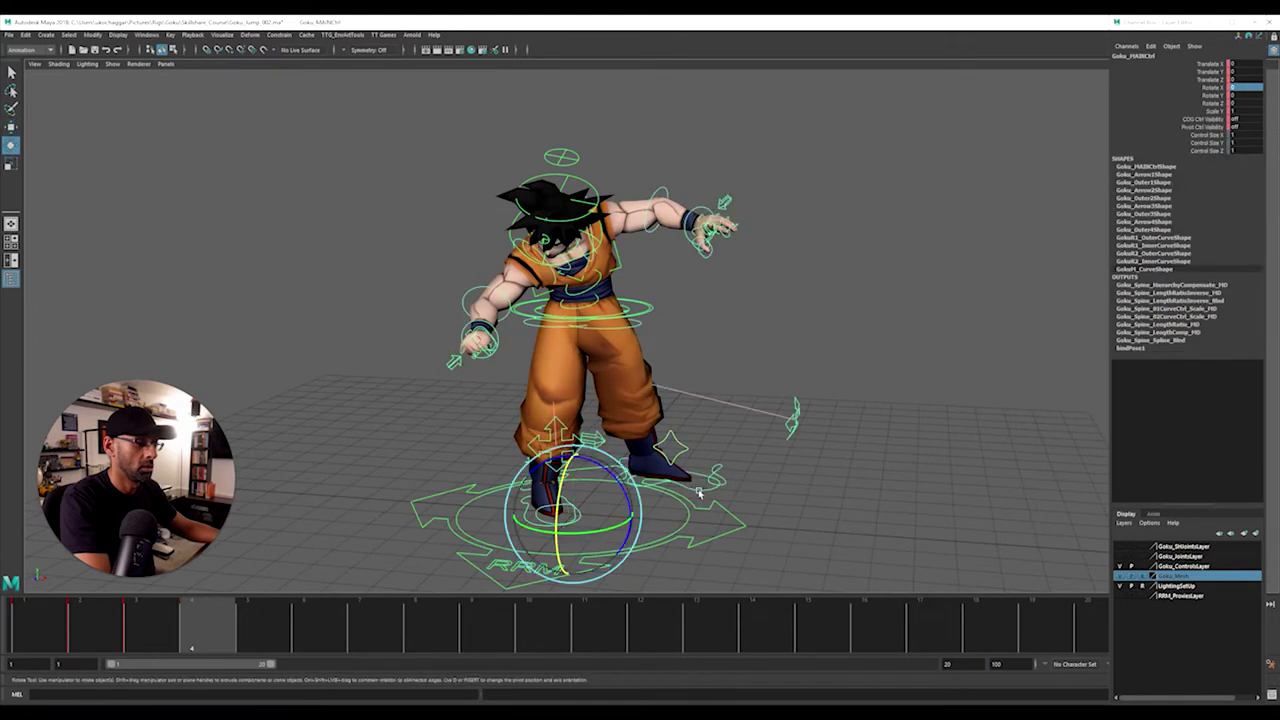
click(675, 477)
drag(673, 474, 619, 450)
Step: Move the left knee control inward so the left knee points forward
click(794, 420)
key(w)
drag(810, 418, 648, 418)
alt+drag(650, 424, 560, 460)
key(q)
click(533, 441)
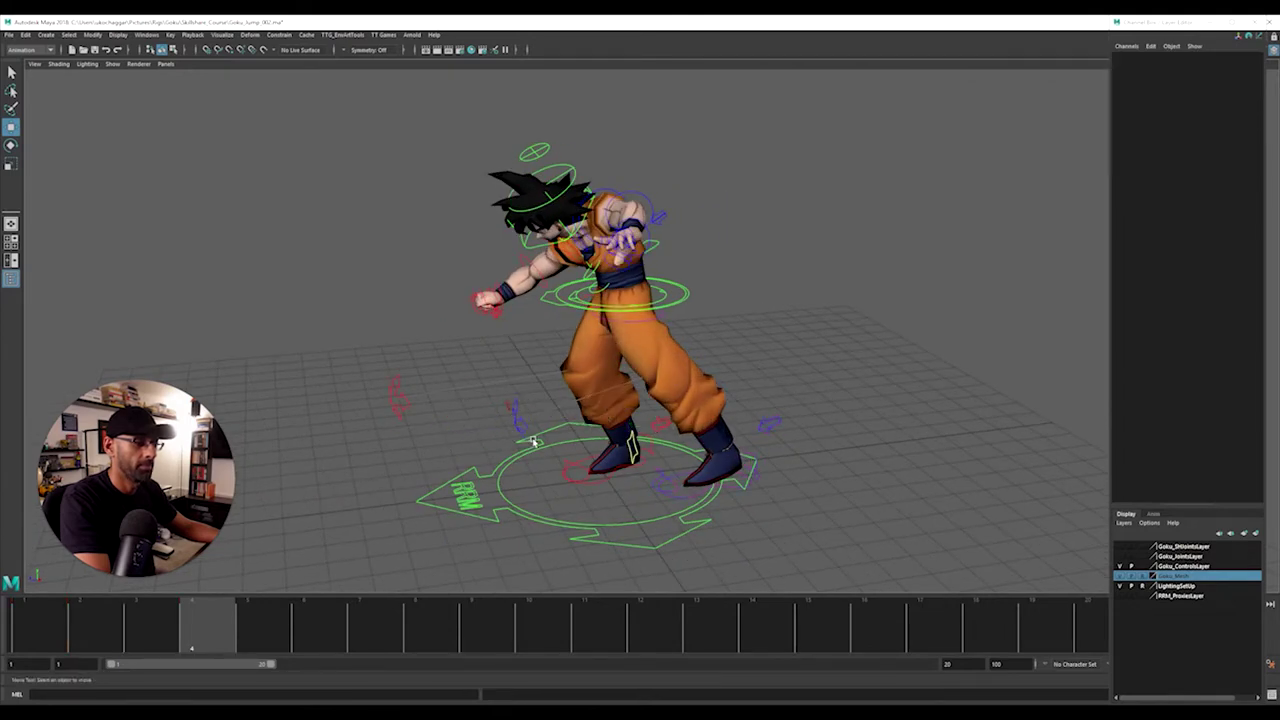
click(522, 429)
click(522, 427)
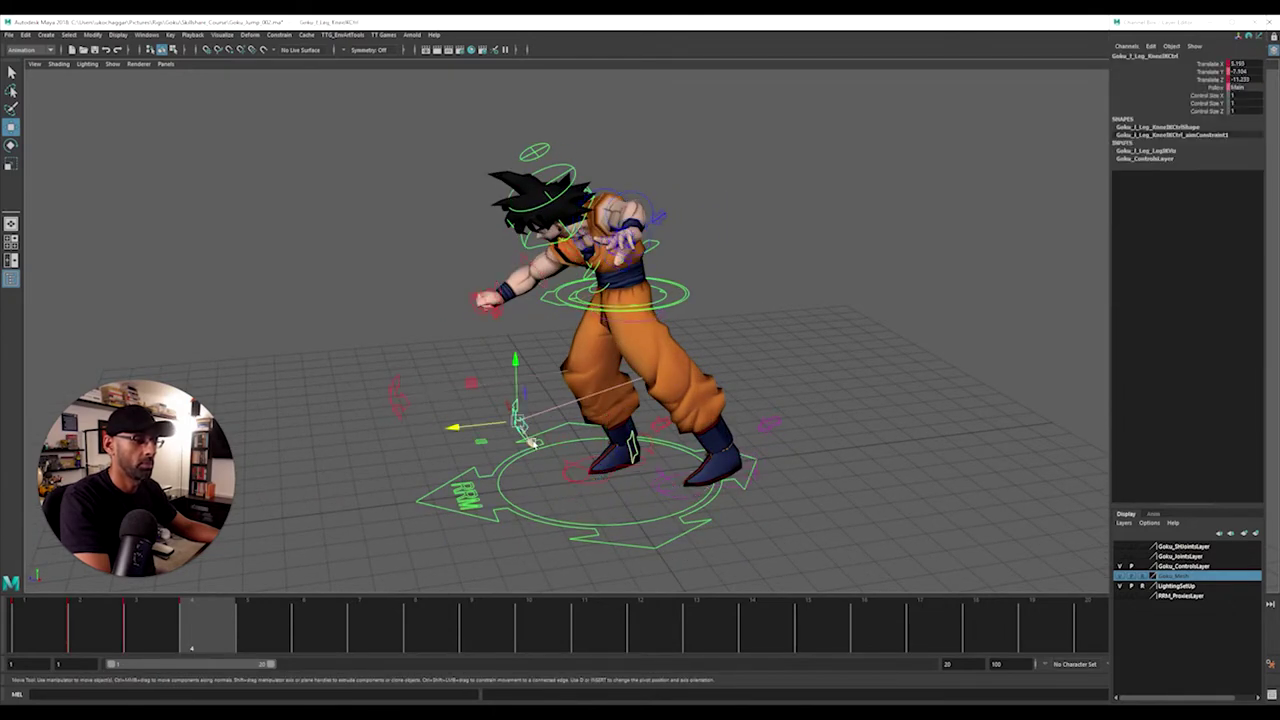
drag(531, 443, 714, 456)
Step: Move the left foot control inward to a Translate X of about 2.9 and forward under the body
click(643, 497)
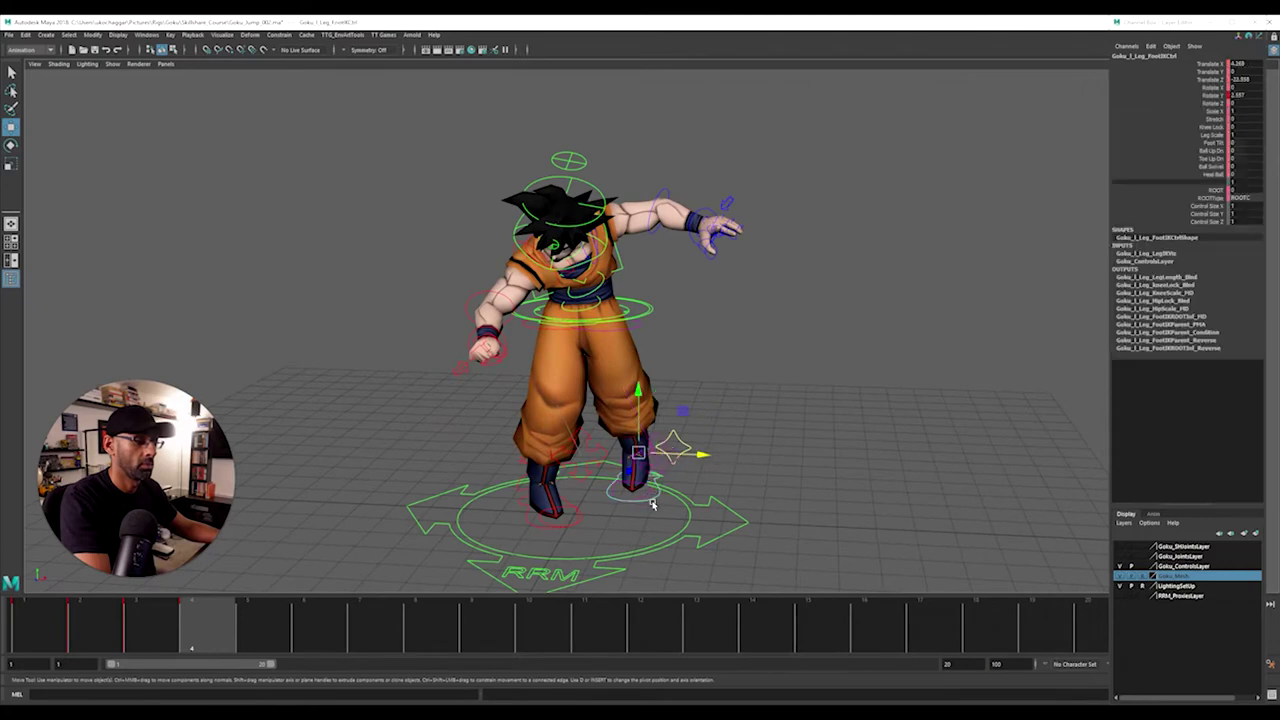
alt+drag(654, 503, 679, 475)
alt+drag(586, 486, 745, 504)
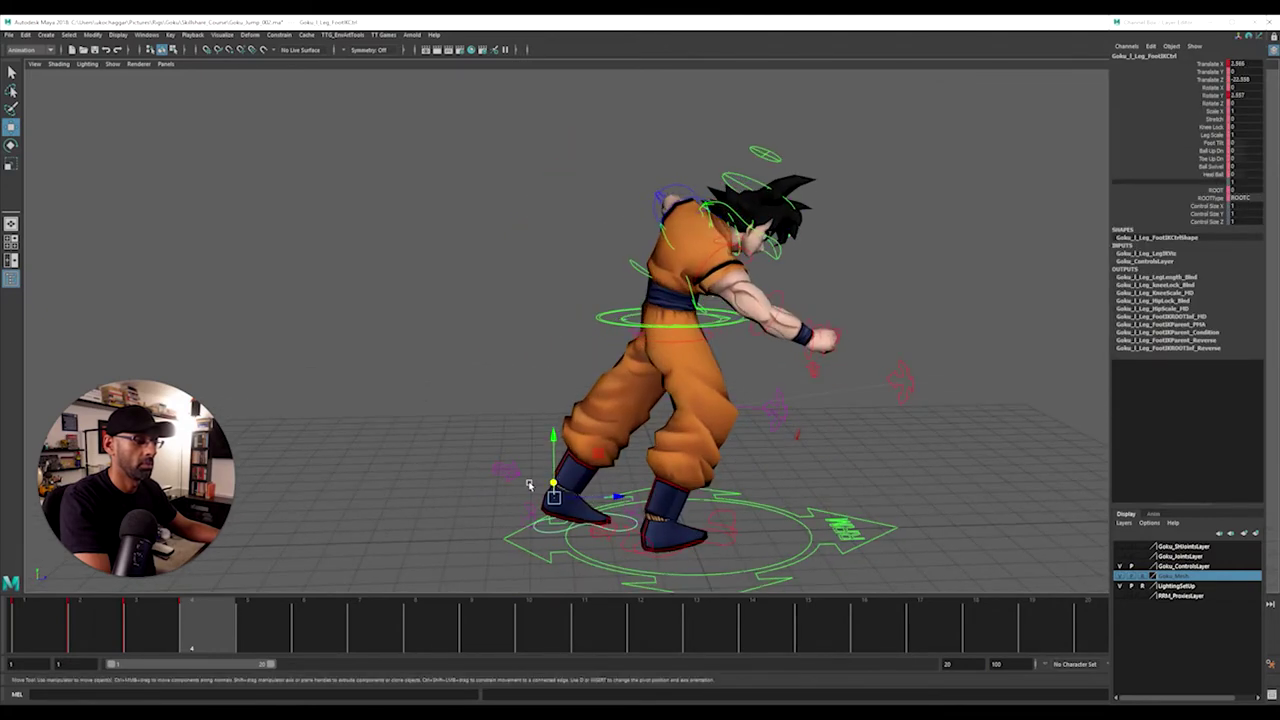
drag(621, 499, 671, 495)
Step: Move the right foot control back to a Translate Z of about -6 and rotate it so the toes point down
click(673, 550)
key(e)
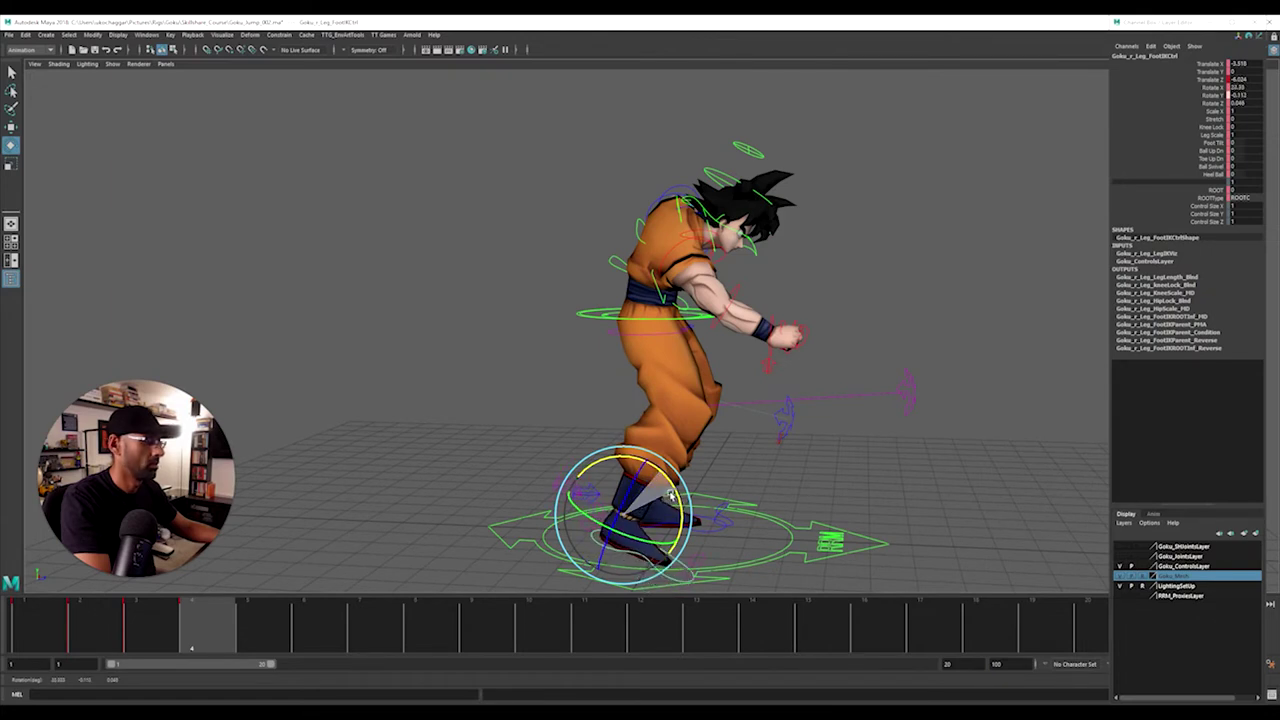
alt+drag(651, 494, 636, 532)
key(w)
alt+drag(628, 468, 603, 452)
Step: Raise the hip root control, and lift the left foot behind the body to Translate Y about 12.2 with Rotate X about 71
click(657, 309)
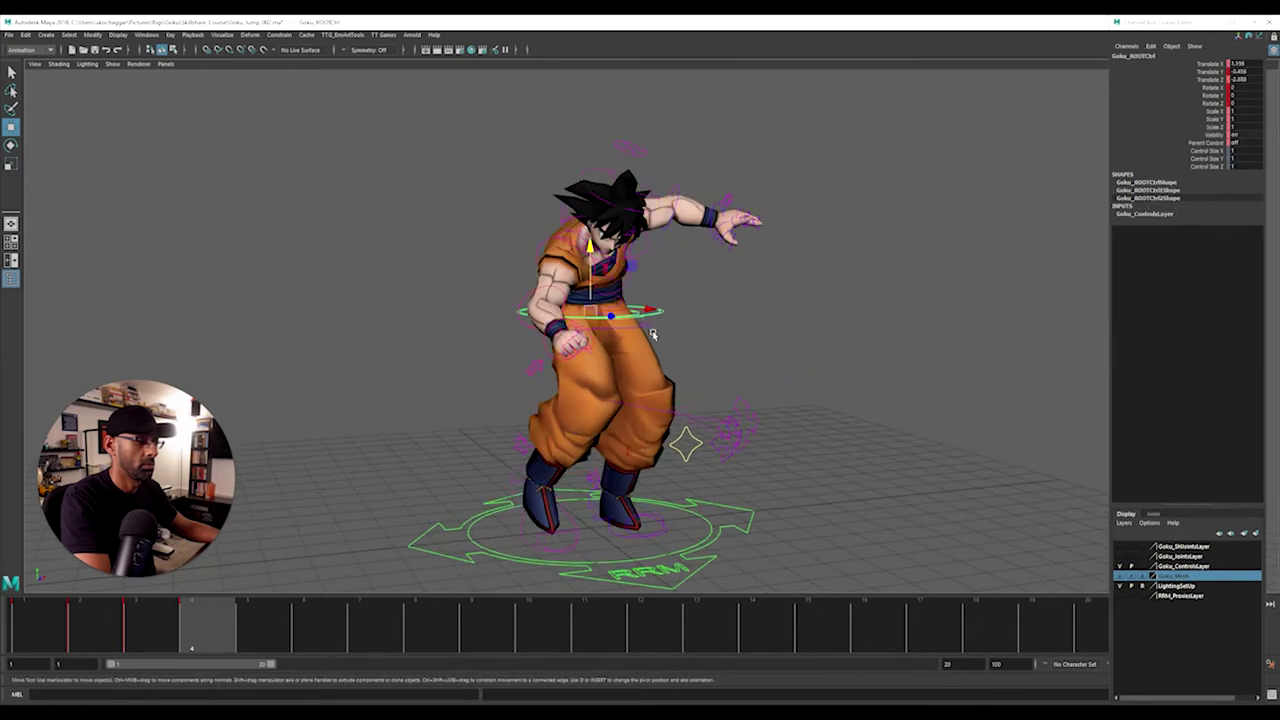
alt+drag(651, 334, 607, 298)
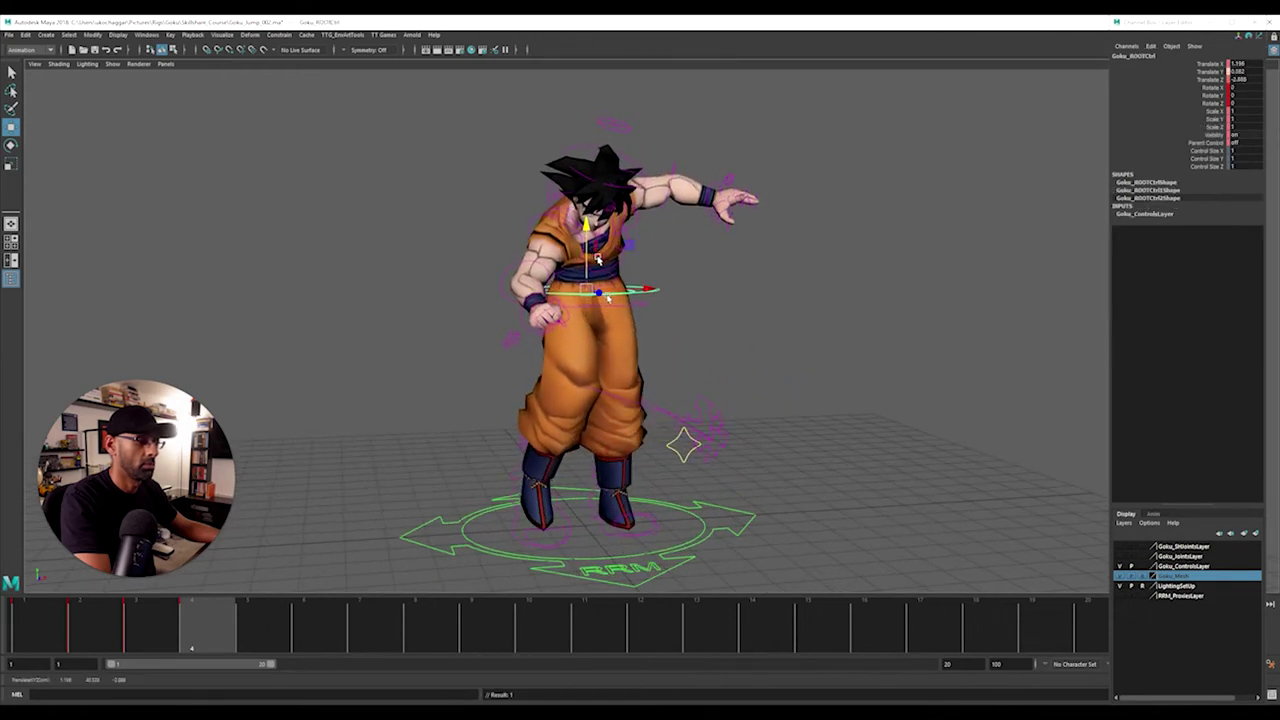
click(621, 530)
drag(614, 450, 778, 442)
key(e)
key(w)
mouse_move(653, 439)
alt+mouse_down()
mouse_move(700, 428)
mouse_move(645, 410)
mouse_move(660, 420)
alt+mouse_up()
key(e)
key(w)
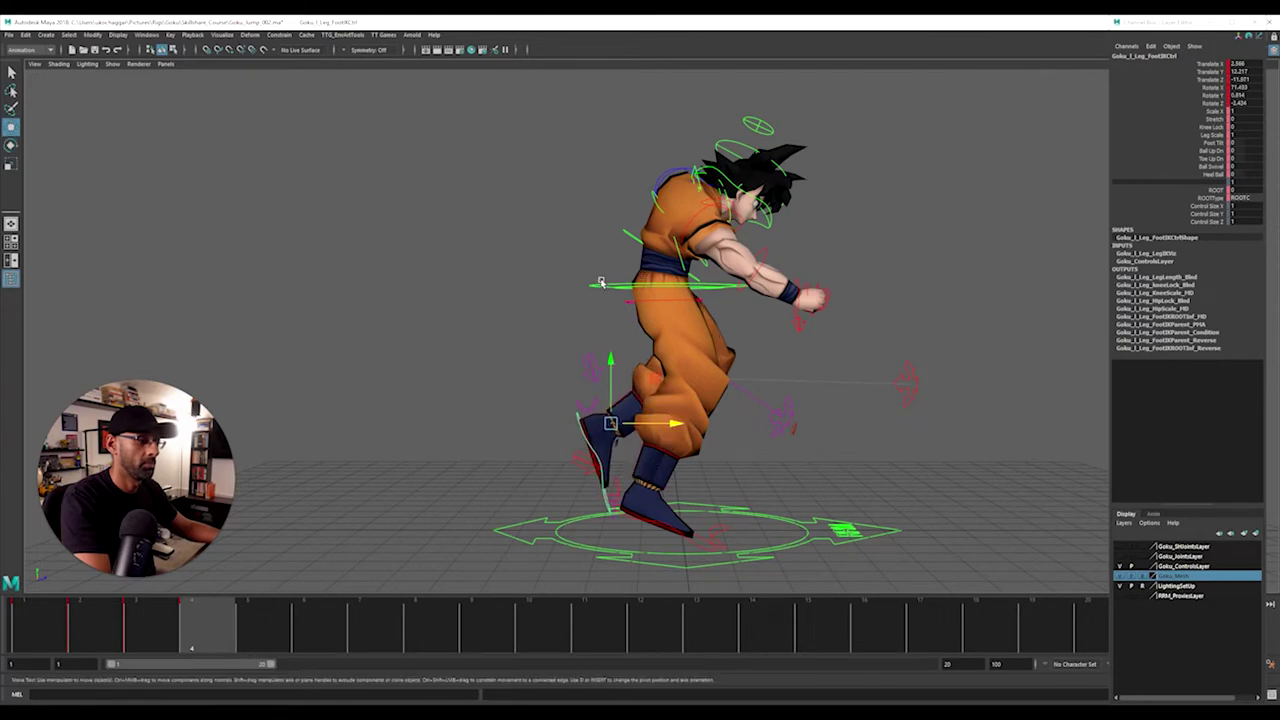
Step: Move the hip root control back and up to Translate Z about -6.6 and Translate Y about 3.05
click(606, 289)
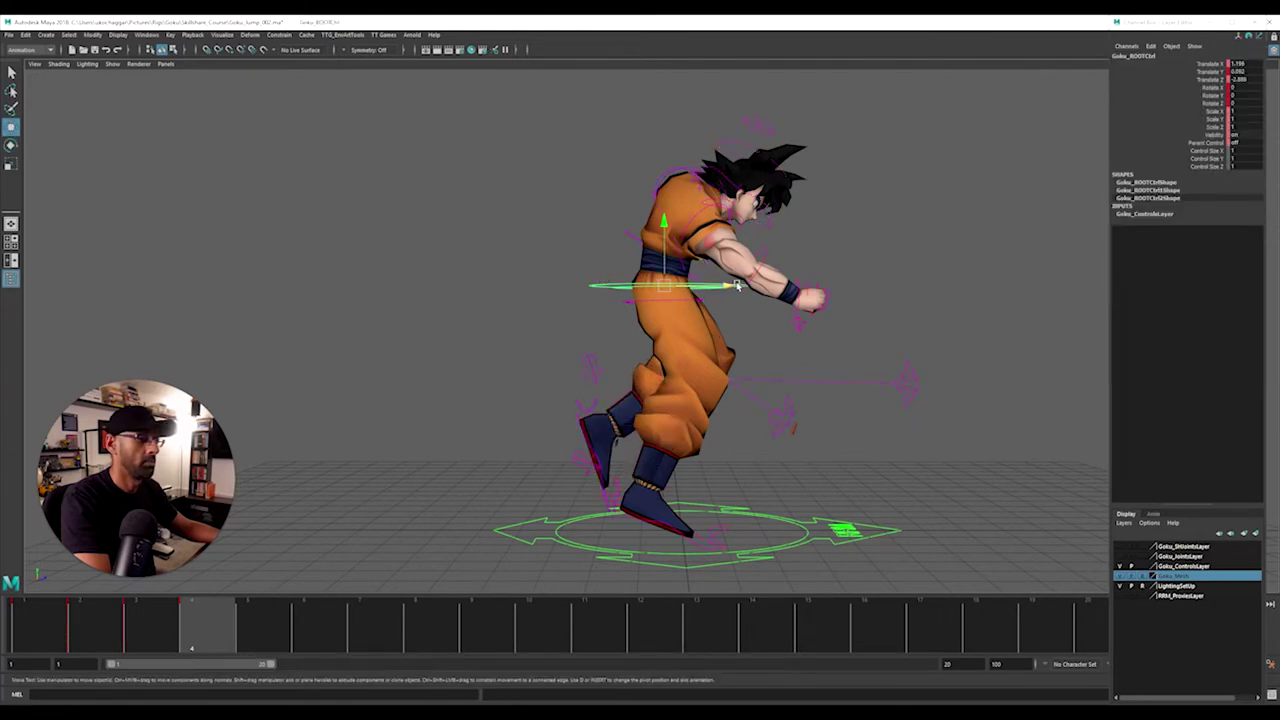
drag(735, 287, 708, 273)
drag(648, 212, 648, 209)
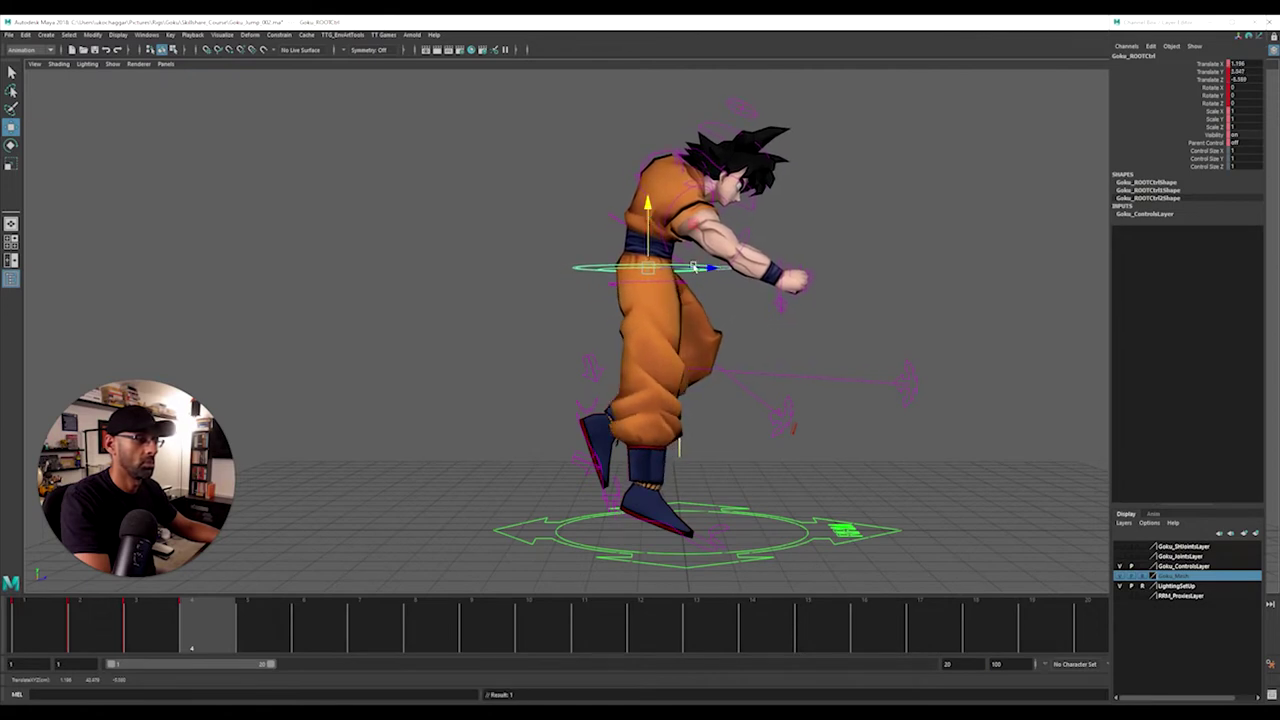
Step: Set the lower spine FK control's Rotate X, Y and Z to 0
click(611, 218)
key(e)
drag(612, 215, 626, 192)
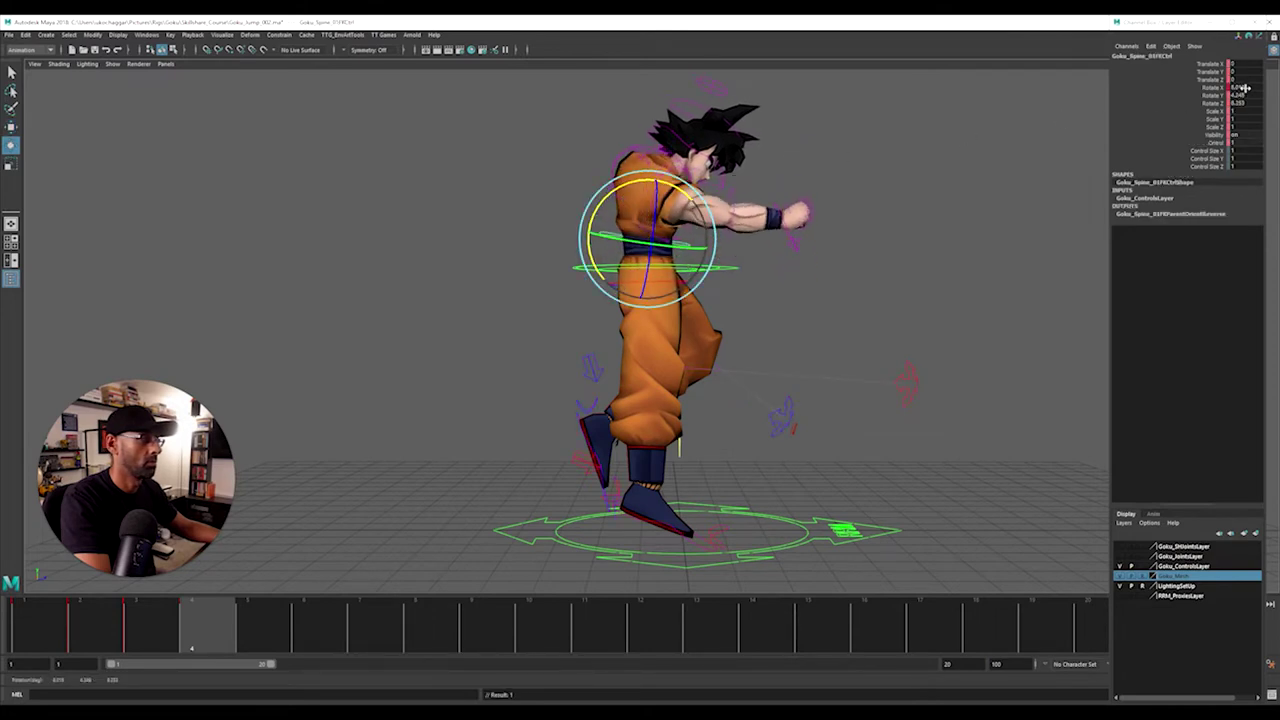
drag(1244, 88, 1236, 104)
click(1238, 135)
key(Return)
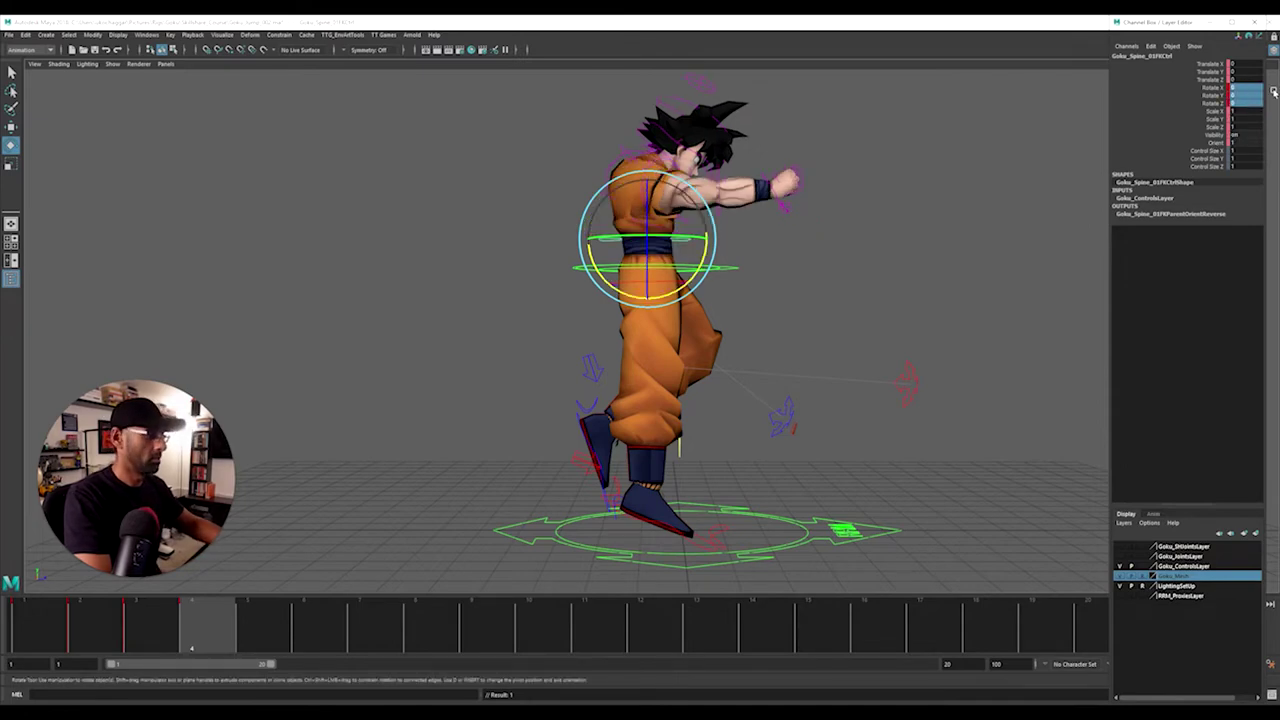
Step: Set the second spine FK control's Rotate X, Y and Z to 0
alt+drag(482, 299, 415, 308)
drag(642, 275, 662, 256)
alt+drag(780, 245, 714, 254)
click(713, 254)
scroll(623, 246, up, 3)
alt+middle_drag(623, 246, 651, 326)
scroll(646, 318, up, 3)
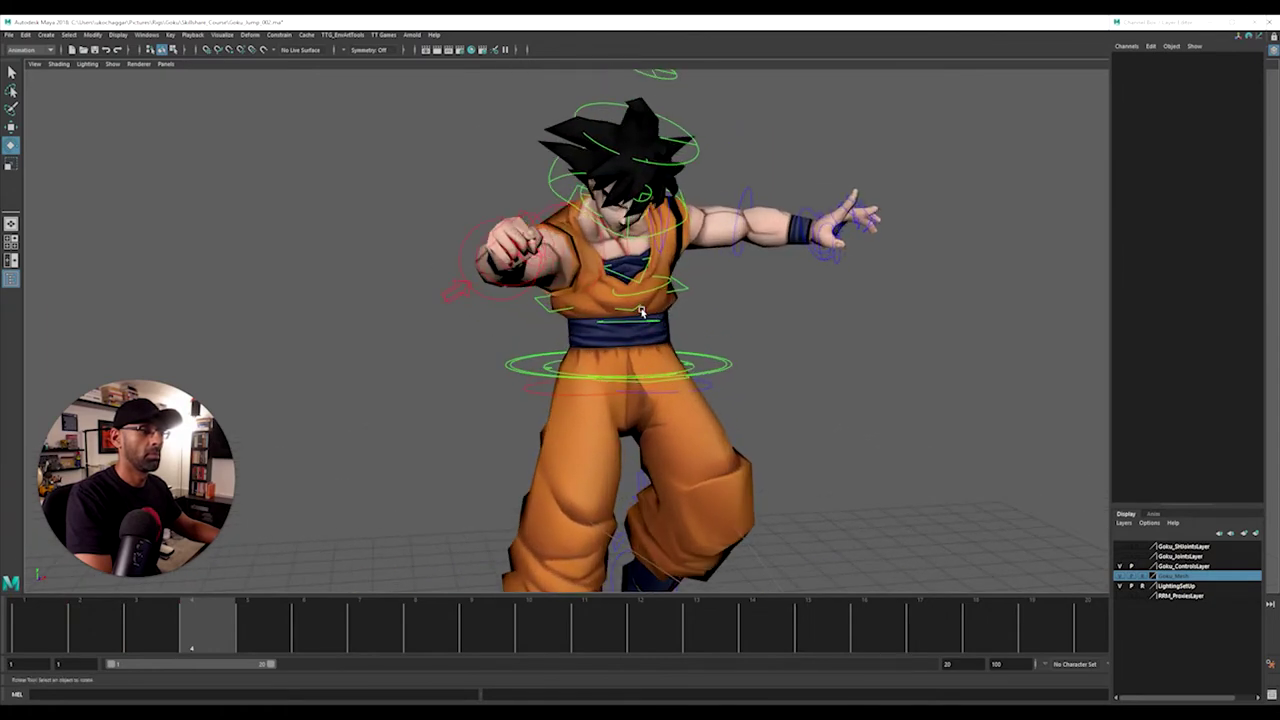
click(640, 293)
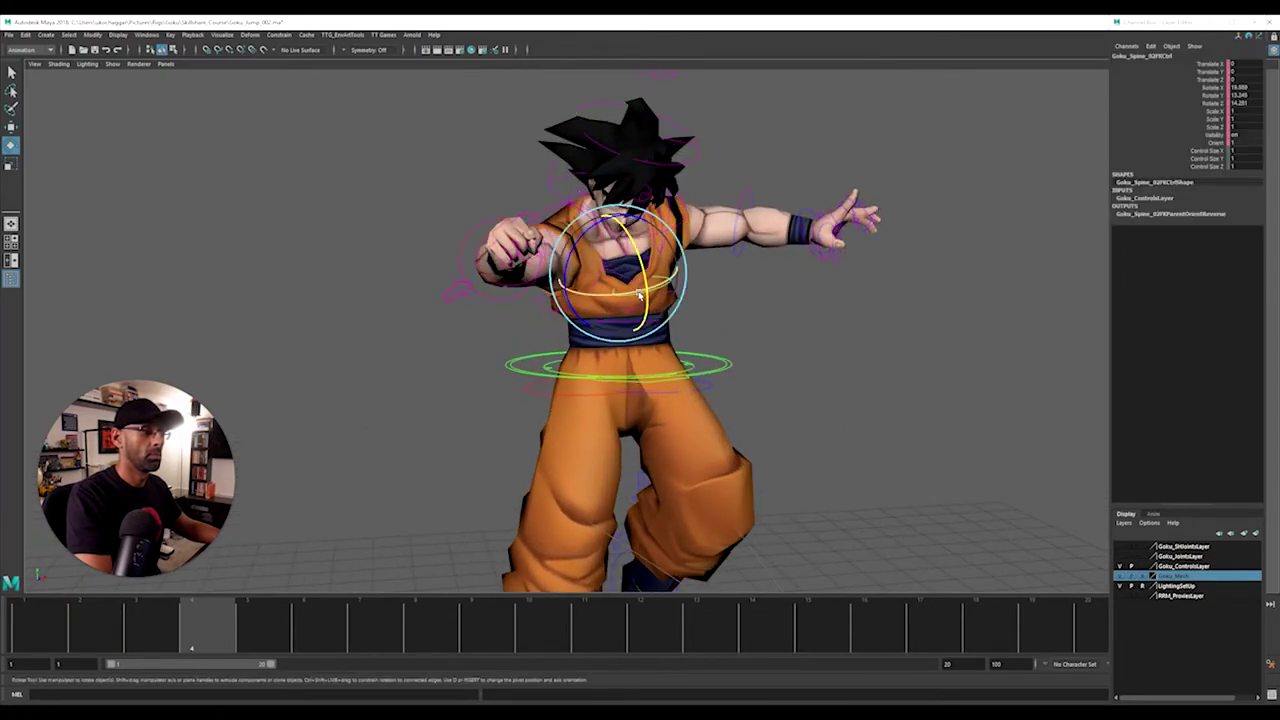
drag(1240, 88, 1240, 97)
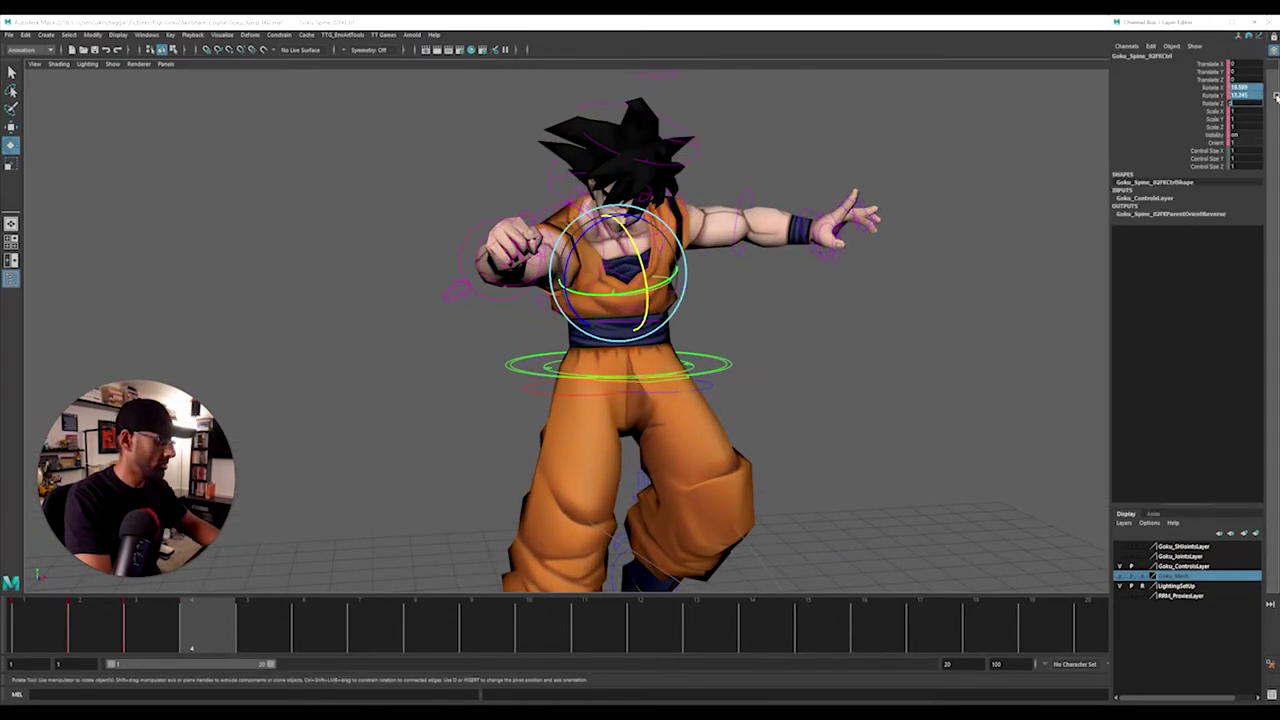
key(Return)
click(853, 402)
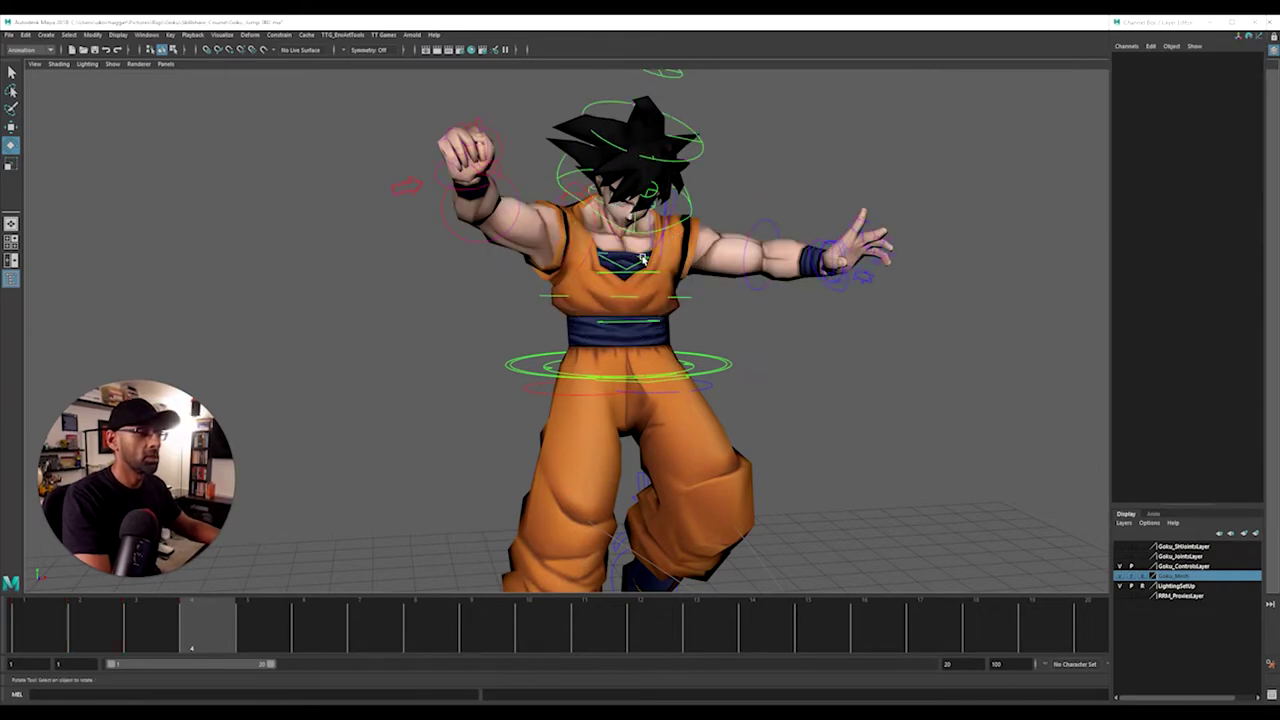
Step: Set the top spine IK control's Rotate X, Y and Z to 0
click(643, 258)
drag(1240, 88, 1249, 94)
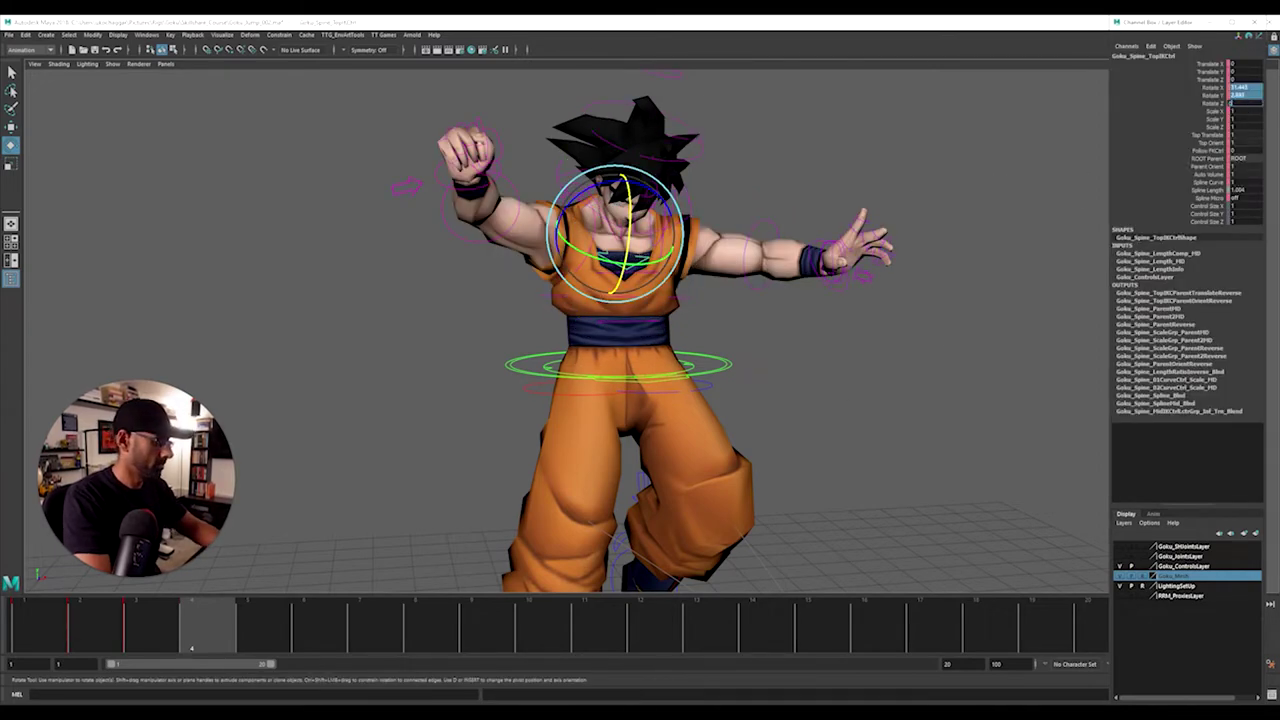
text(0)
key(Return)
Step: Shift the hip root control sideways to a Translate X of about -0.64
alt+drag(916, 234, 704, 292)
click(795, 295)
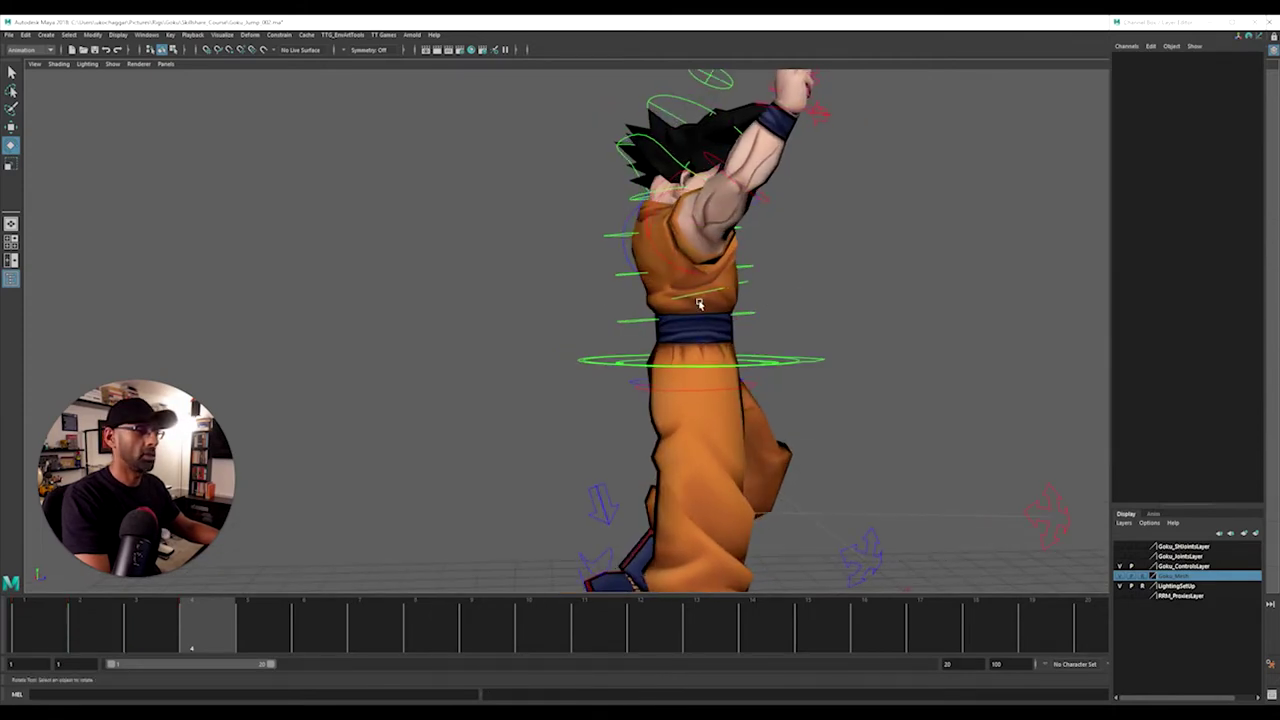
click(625, 283)
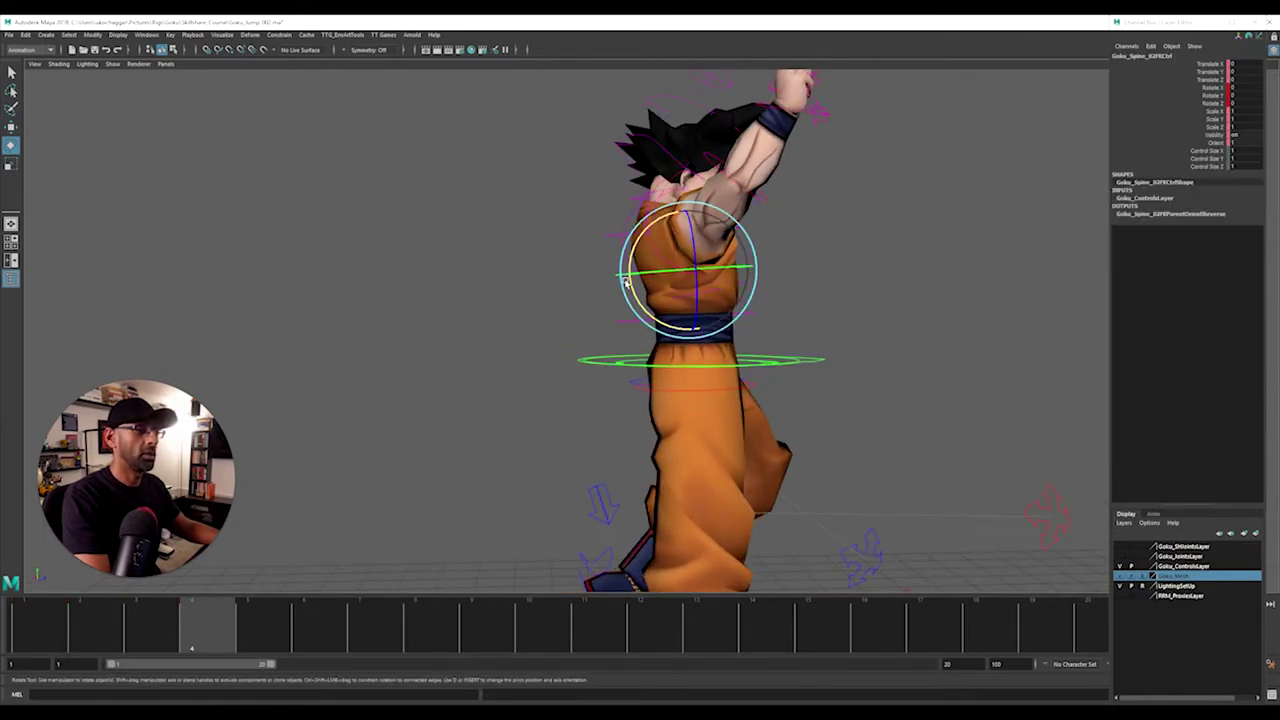
click(609, 232)
drag(609, 232, 639, 331)
click(708, 362)
scroll(731, 371, down, 3)
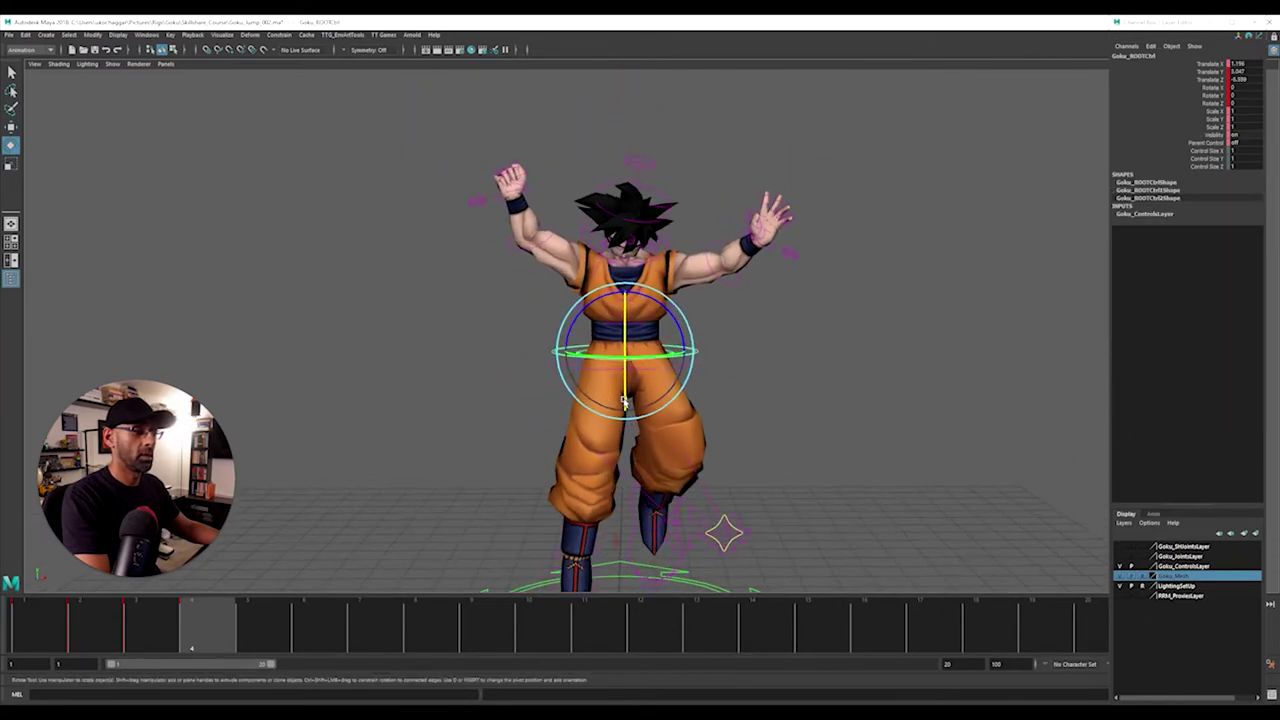
key(w)
drag(692, 349, 680, 350)
Step: Tilt the lower spine control at the waist slightly sideways in the front view
alt+right_drag(671, 335, 706, 337)
click(614, 328)
click(611, 321)
key(e)
drag(662, 318, 688, 331)
click(716, 319)
Step: Tilt the hips sideways with the secondary hip root control to a Rotate Z of about 5.9
click(667, 356)
click(689, 321)
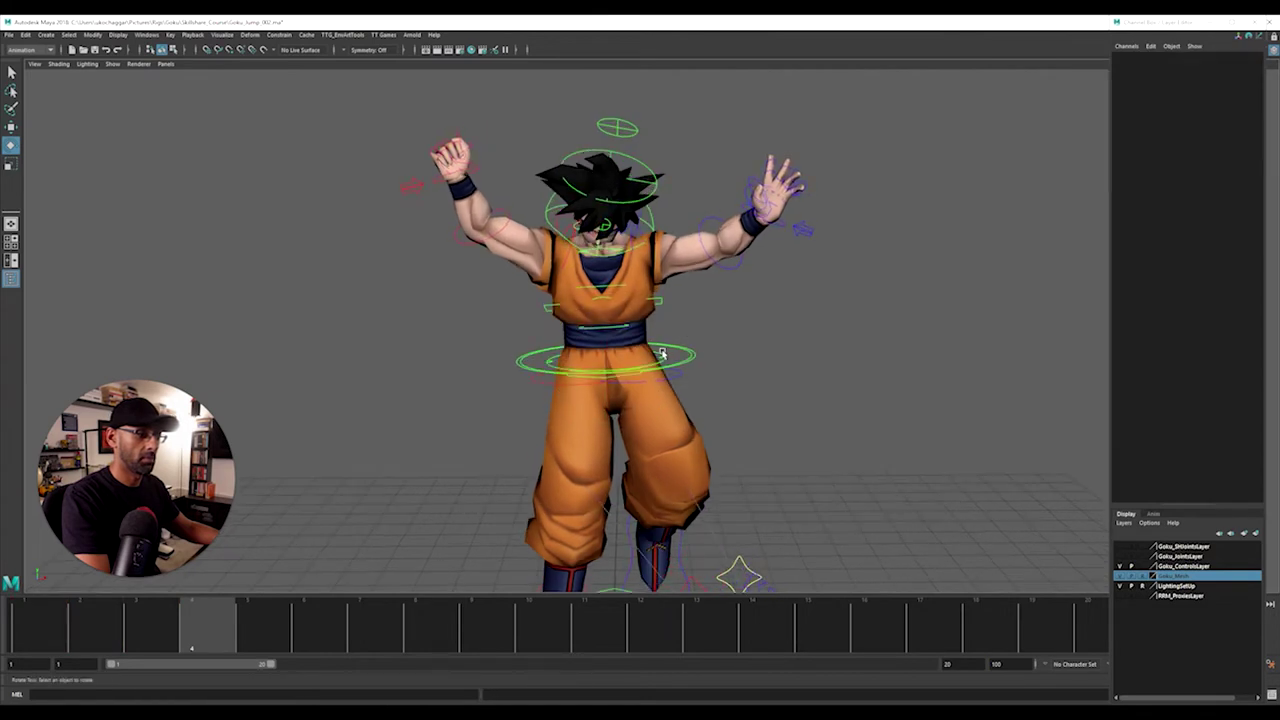
click(660, 353)
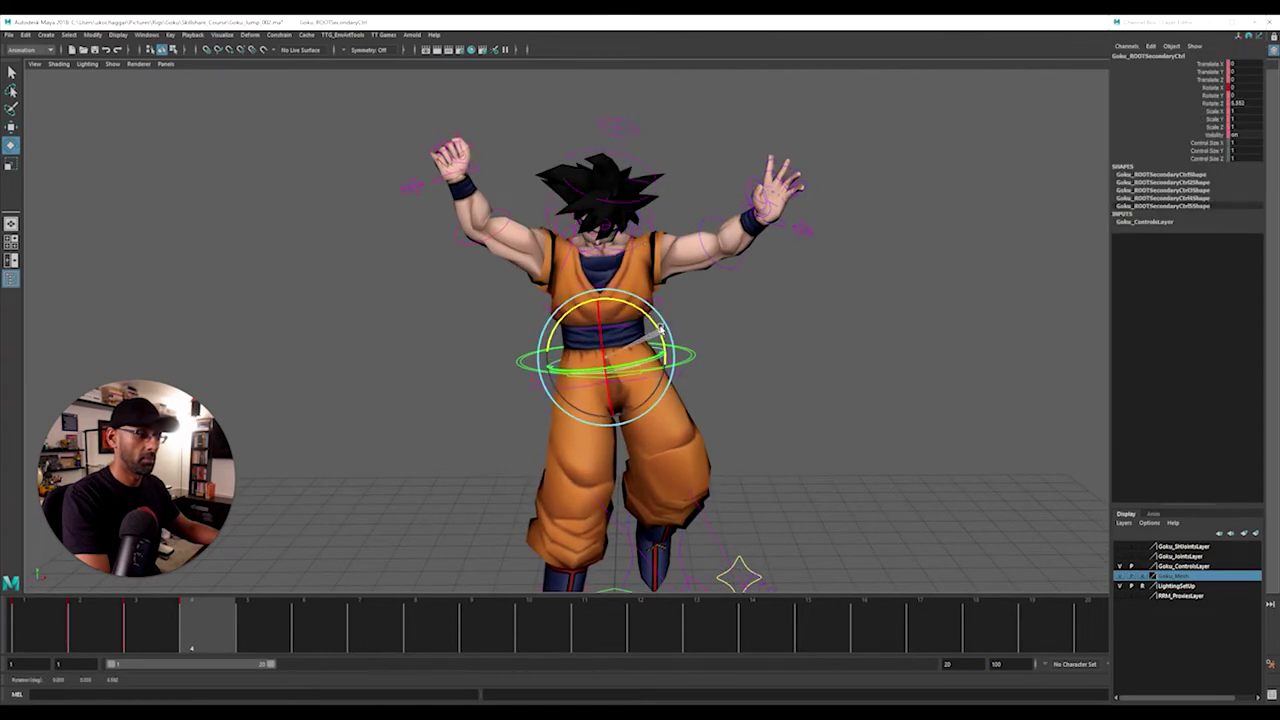
Step: Set the main hip root control's Rotate Z to 0
click(689, 353)
click(1249, 105)
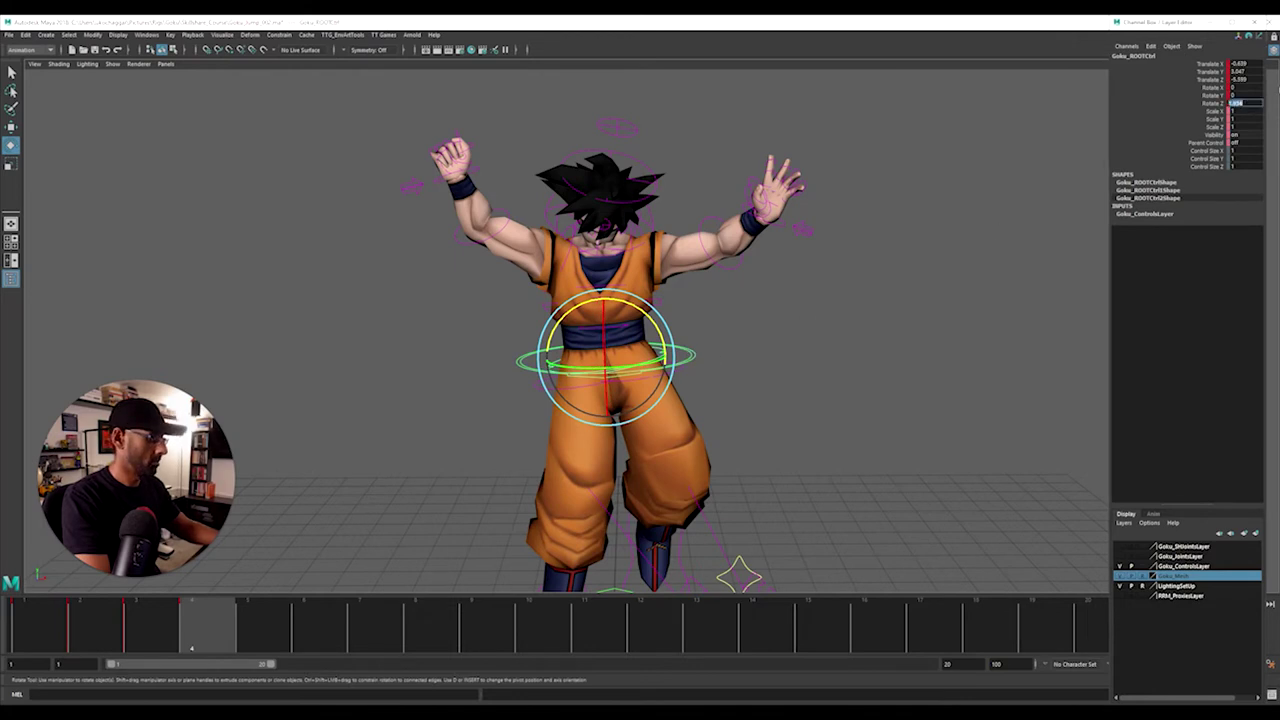
text(0)
key(Return)
Step: Undo the last change at the head and set the hair control's Rotate X, Y and Z to 0
scroll(683, 268, up, 2)
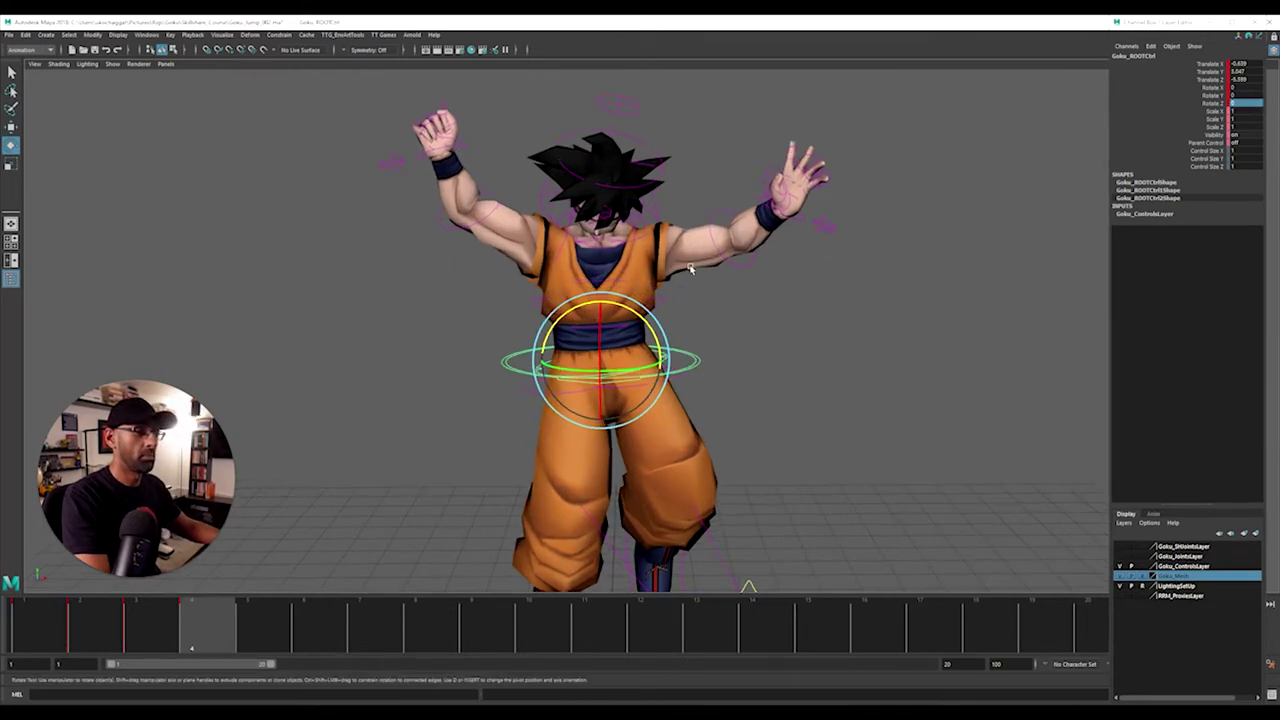
click(643, 146)
mouse_move(643, 146)
alt+mouse_down()
mouse_move(658, 153)
mouse_move(631, 154)
alt+mouse_up()
key(ctrl+z)
click(794, 294)
click(549, 192)
drag(1238, 86, 1242, 97)
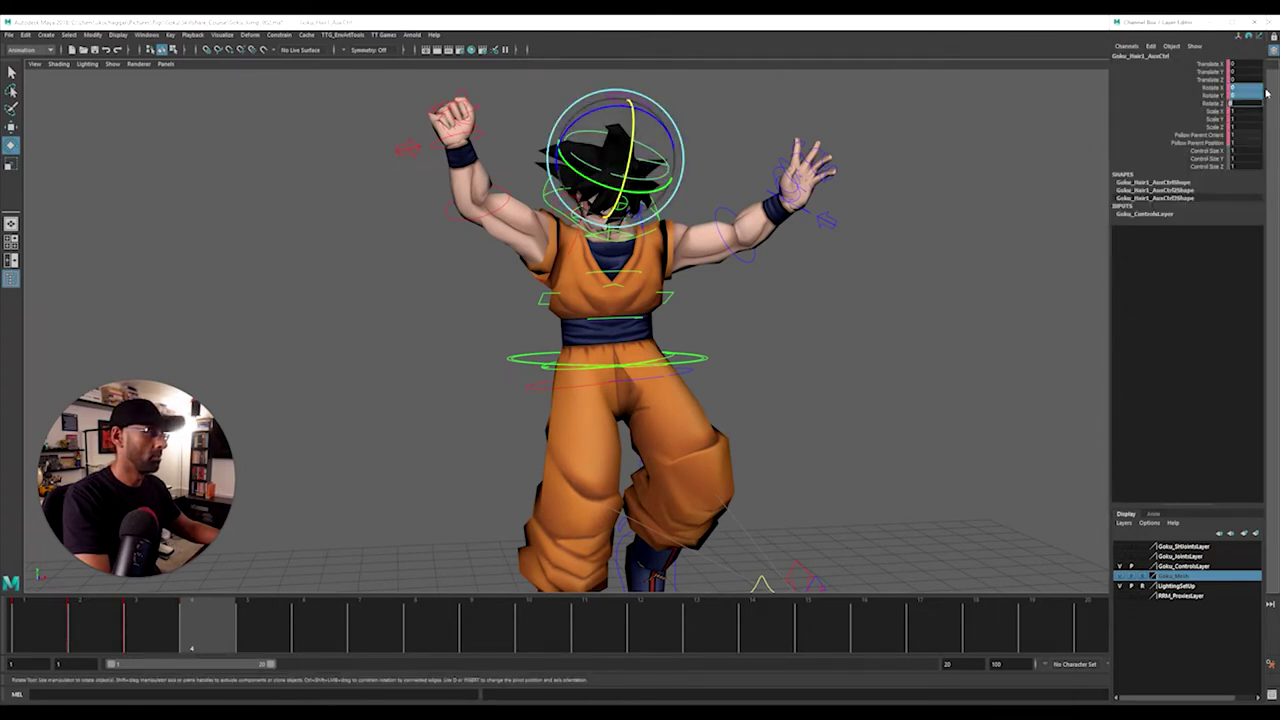
Step: Set the head control's Rotate X, Y and Z to 0, and tilt the head up to a Rotate X of about -21
click(545, 199)
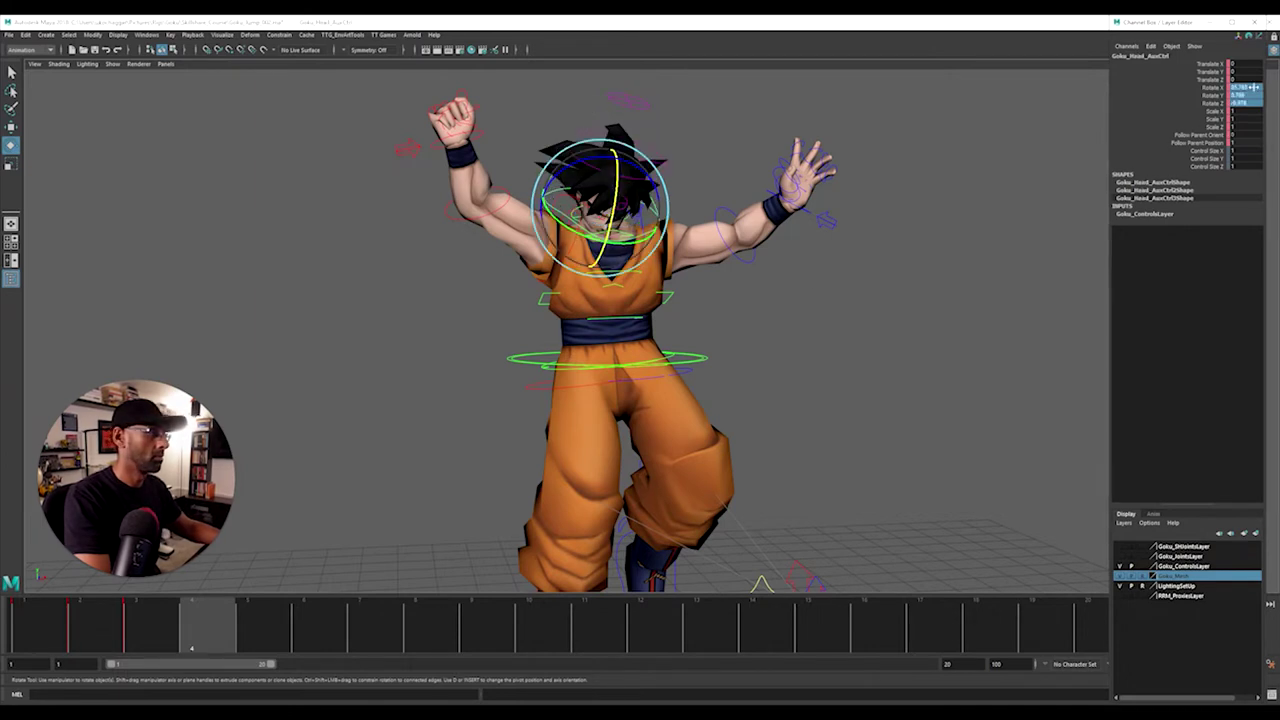
text(0)
key(Return)
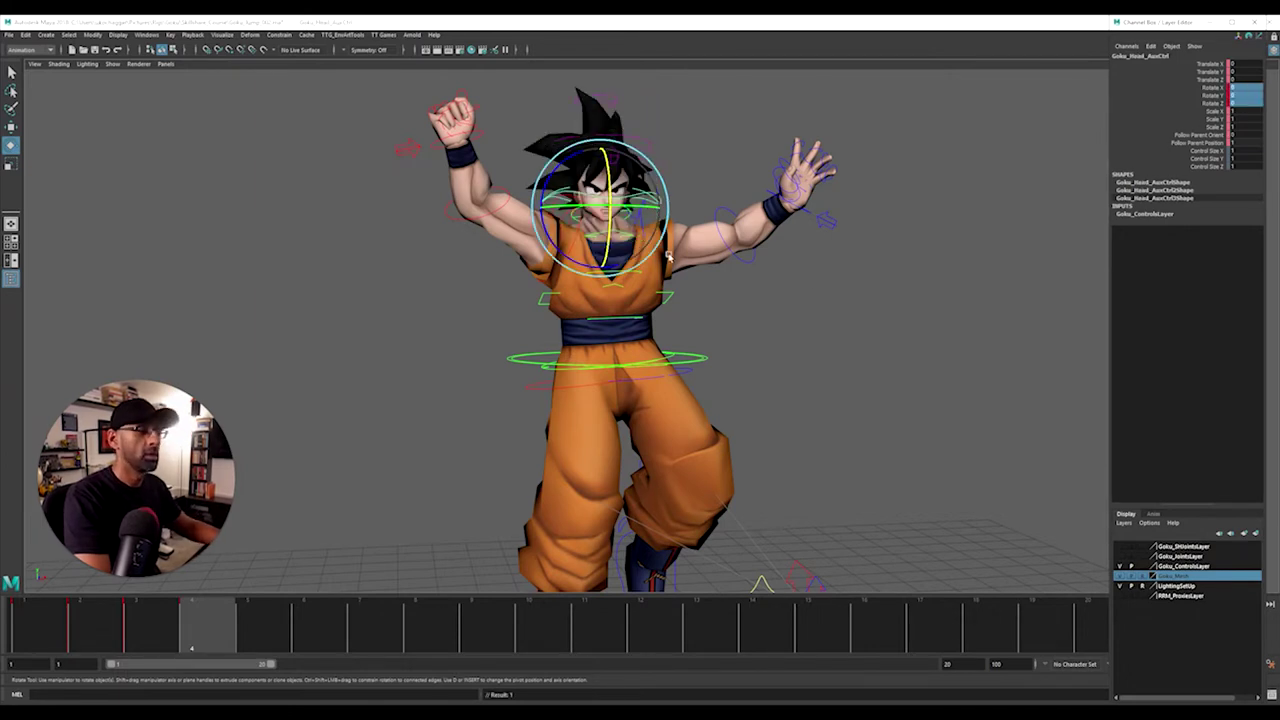
drag(612, 195, 605, 166)
alt+drag(582, 215, 601, 222)
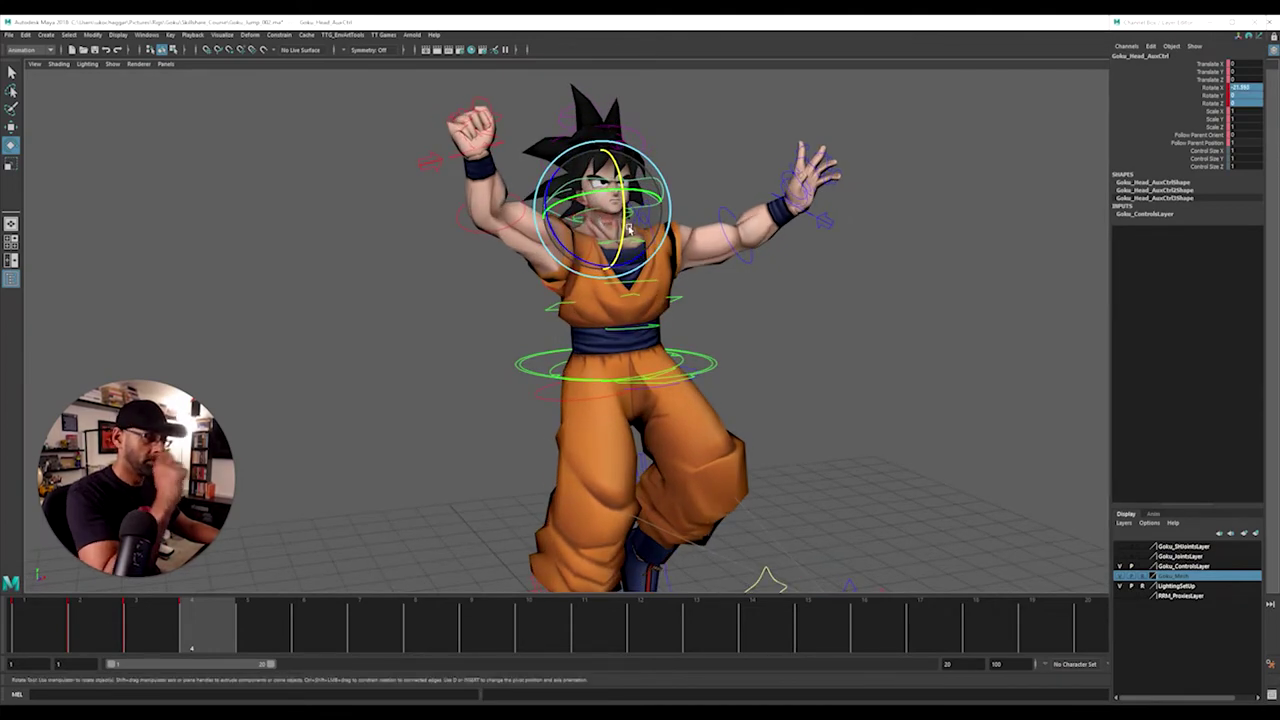
Step: Slightly adjust the rotation around Goku's neck and head, and clear the selection
alt+drag(517, 314, 640, 335)
alt+right_drag(640, 335, 788, 289)
click(788, 289)
alt+drag(655, 208, 645, 256)
click(598, 219)
mouse_move(628, 212)
mouse_down()
mouse_move(634, 233)
mouse_move(630, 220)
mouse_up()
alt+drag(630, 275, 595, 264)
click(414, 306)
alt+drag(414, 306, 519, 265)
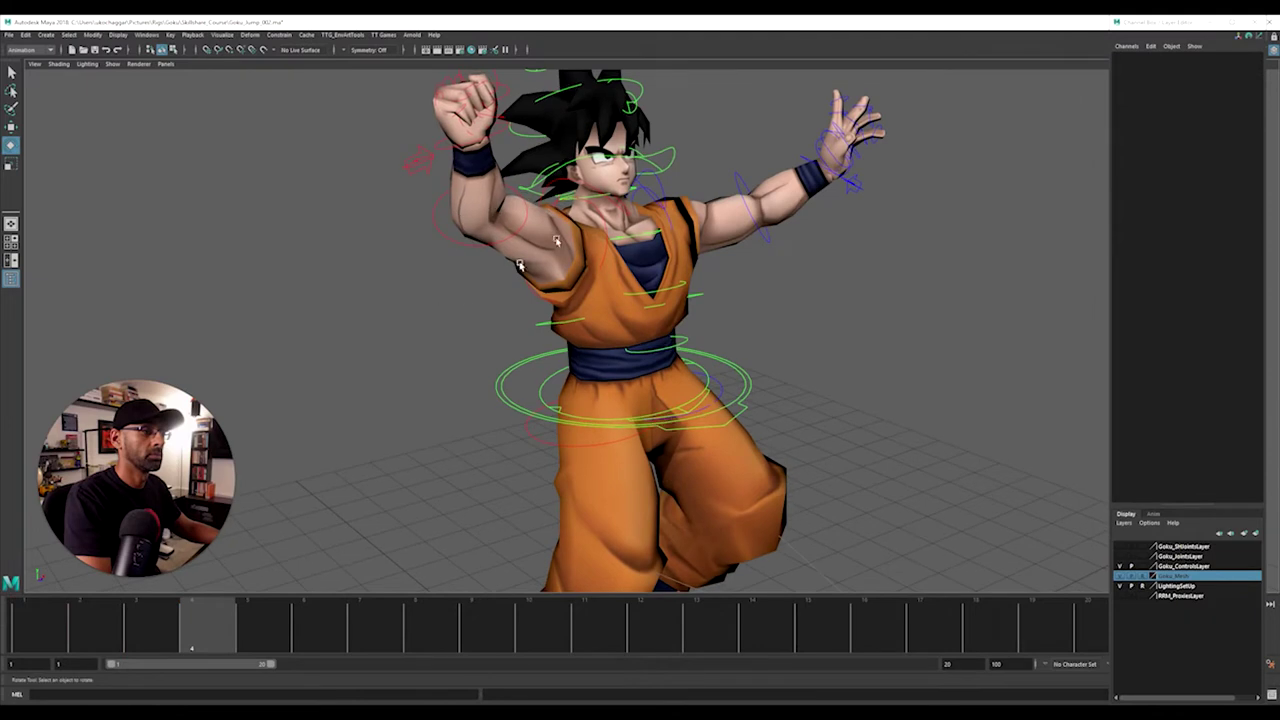
Step: Set Rotate X, Y and Z to 0 on both the right and left clavicle controls
click(560, 183)
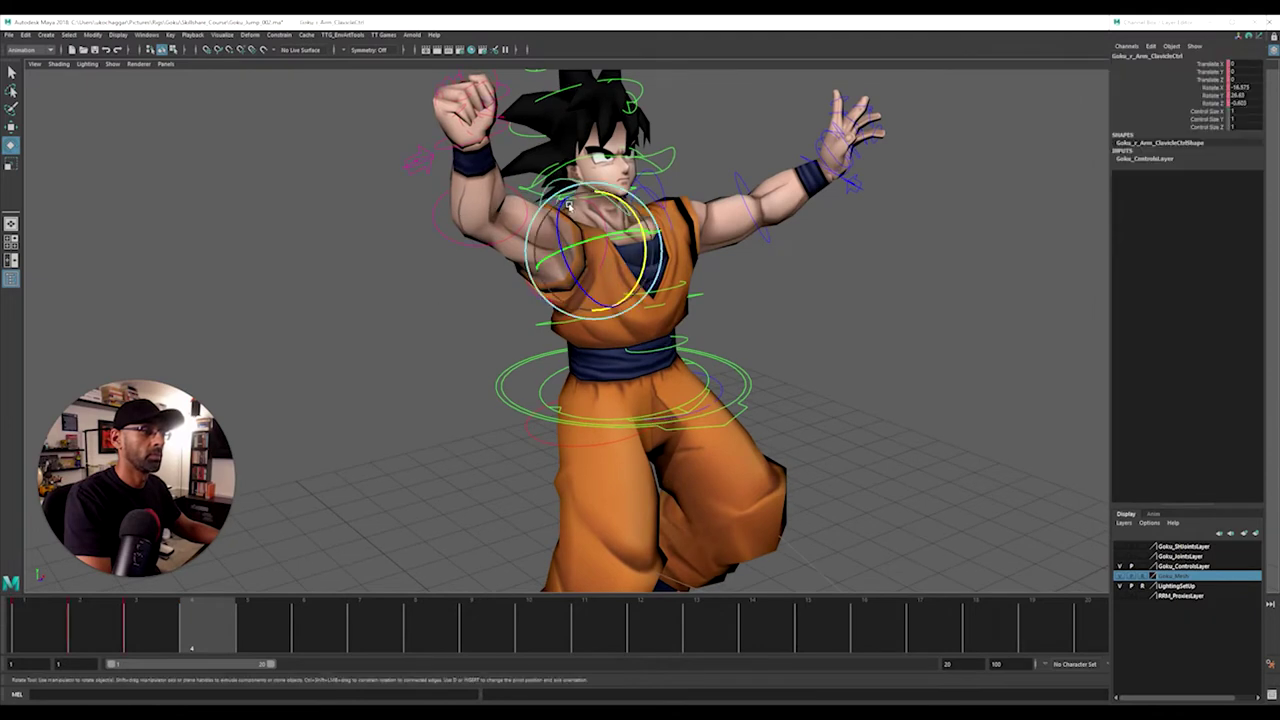
click(658, 188)
drag(1240, 87, 1243, 101)
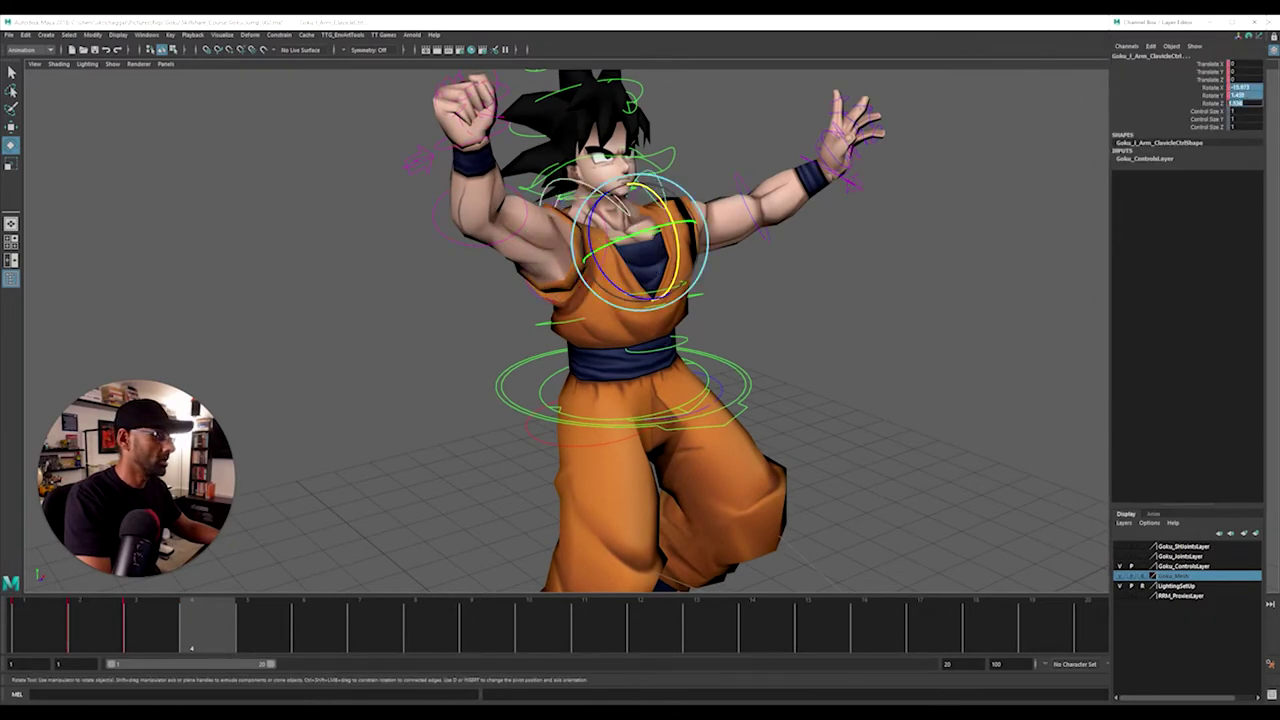
text(0)
key(Return)
Step: Set Rotate X, Y and Z to 0 on the FK shoulder, elbow and wrist controls of both arms
alt+drag(920, 352, 489, 273)
click(459, 273)
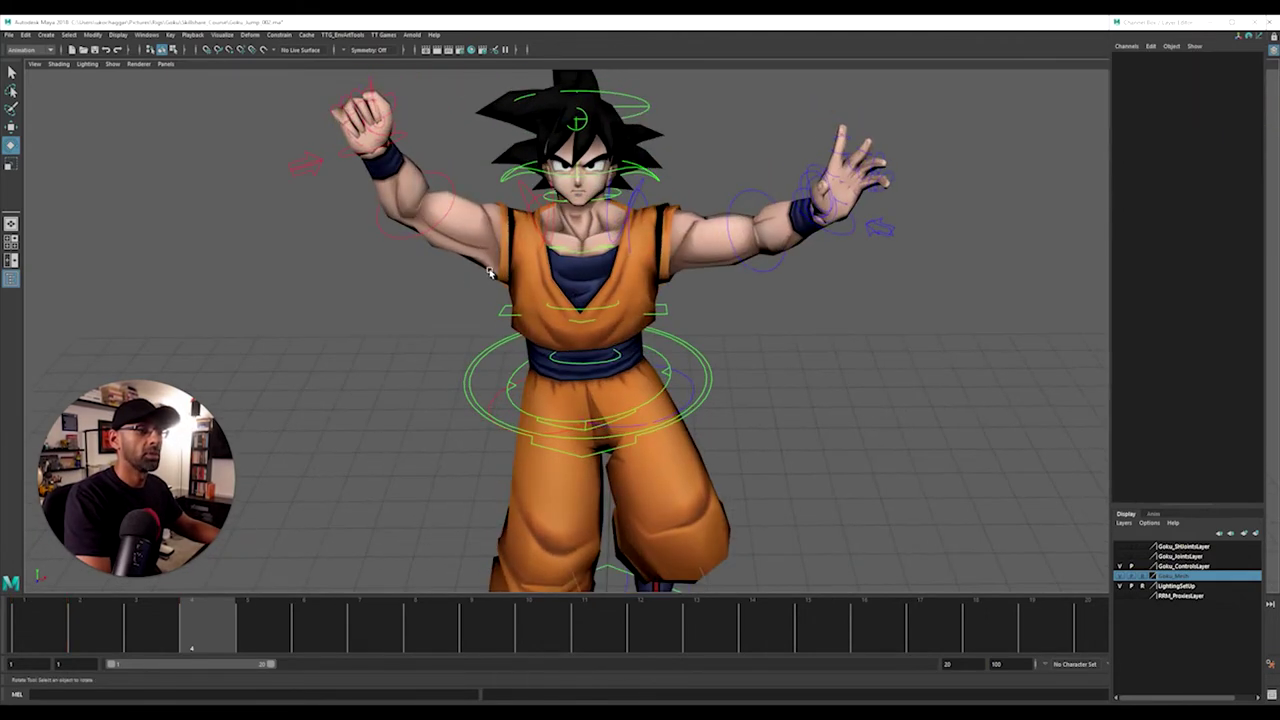
click(549, 218)
shift+click(633, 236)
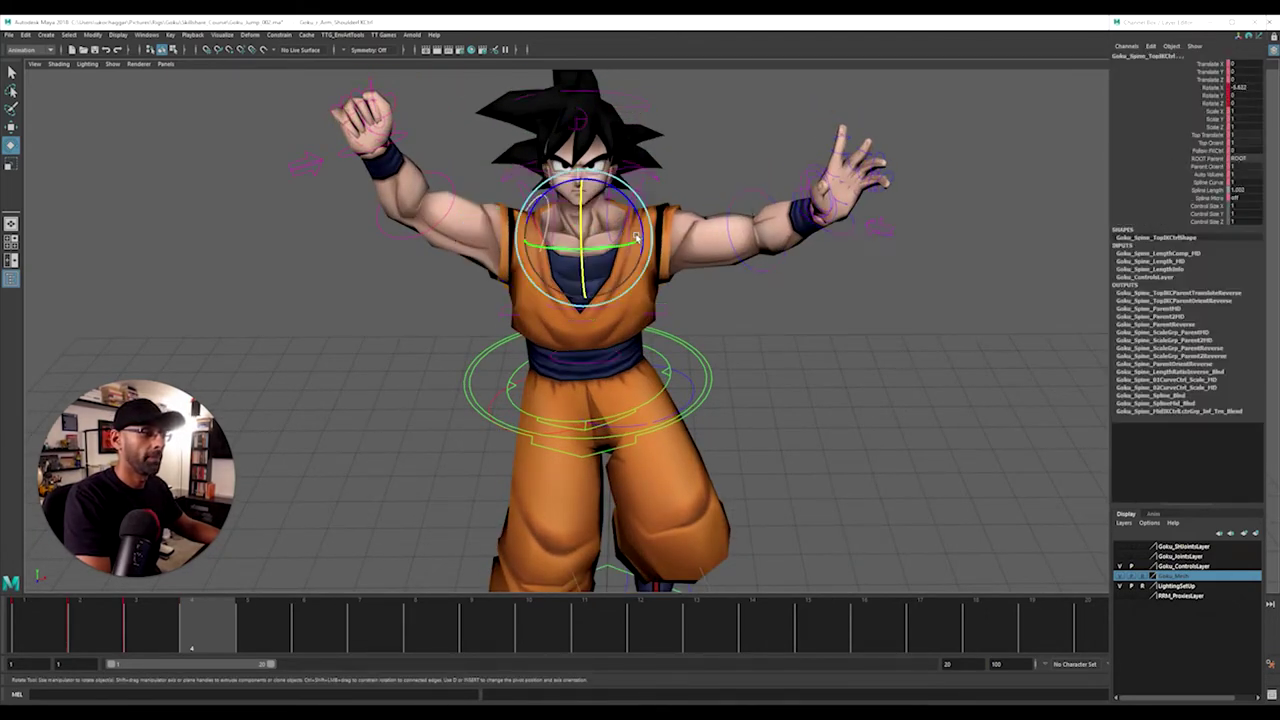
key(ctrl+z)
click(738, 200)
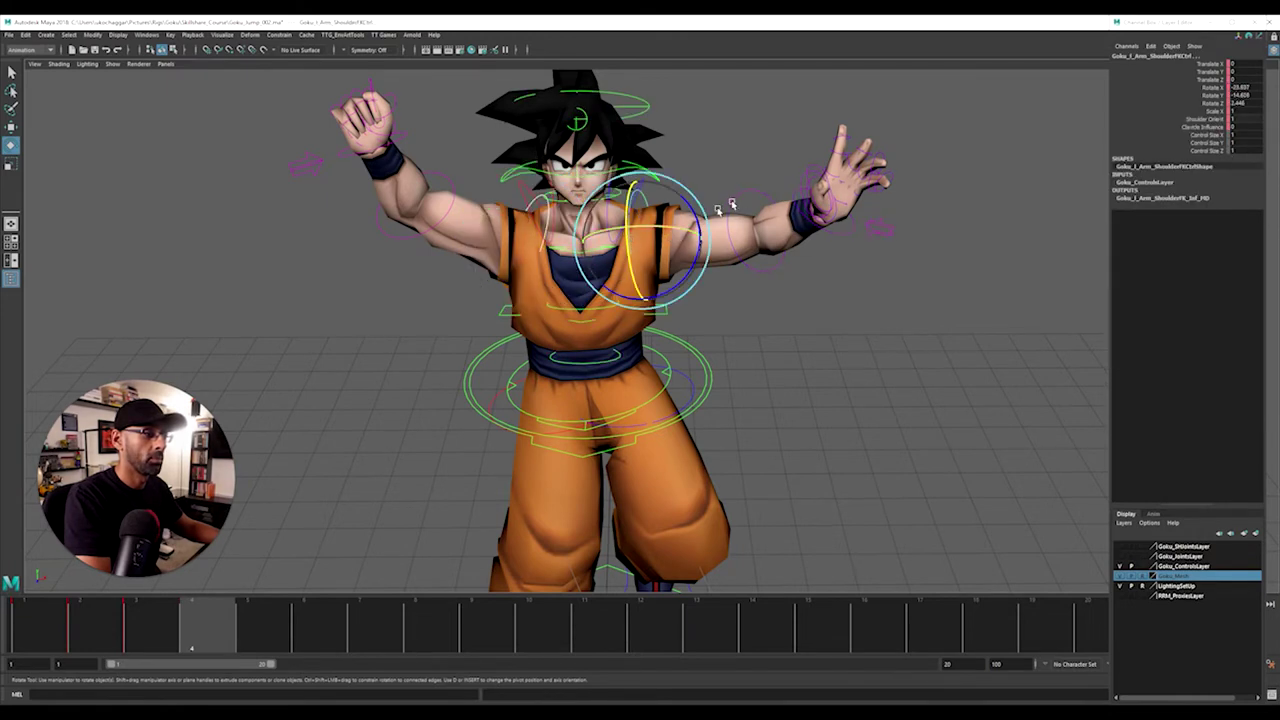
shift+click(739, 198)
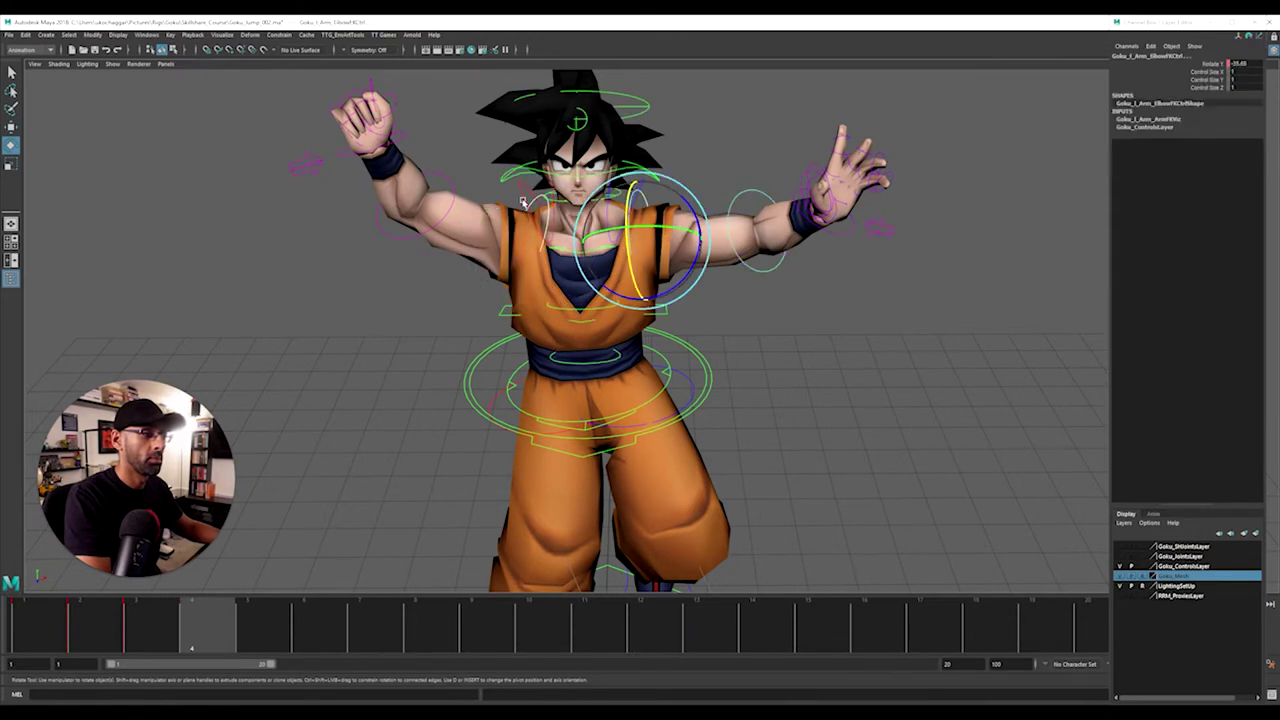
click(450, 181)
click(340, 157)
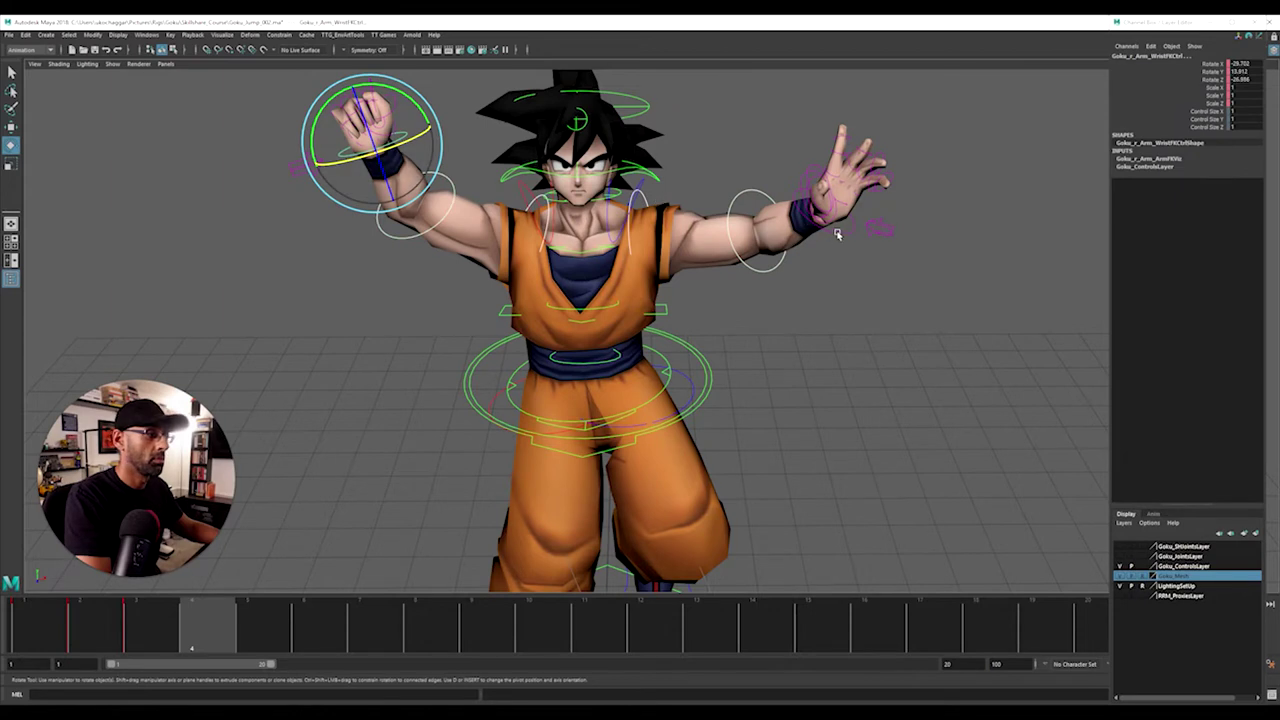
click(837, 234)
drag(1240, 64, 1246, 78)
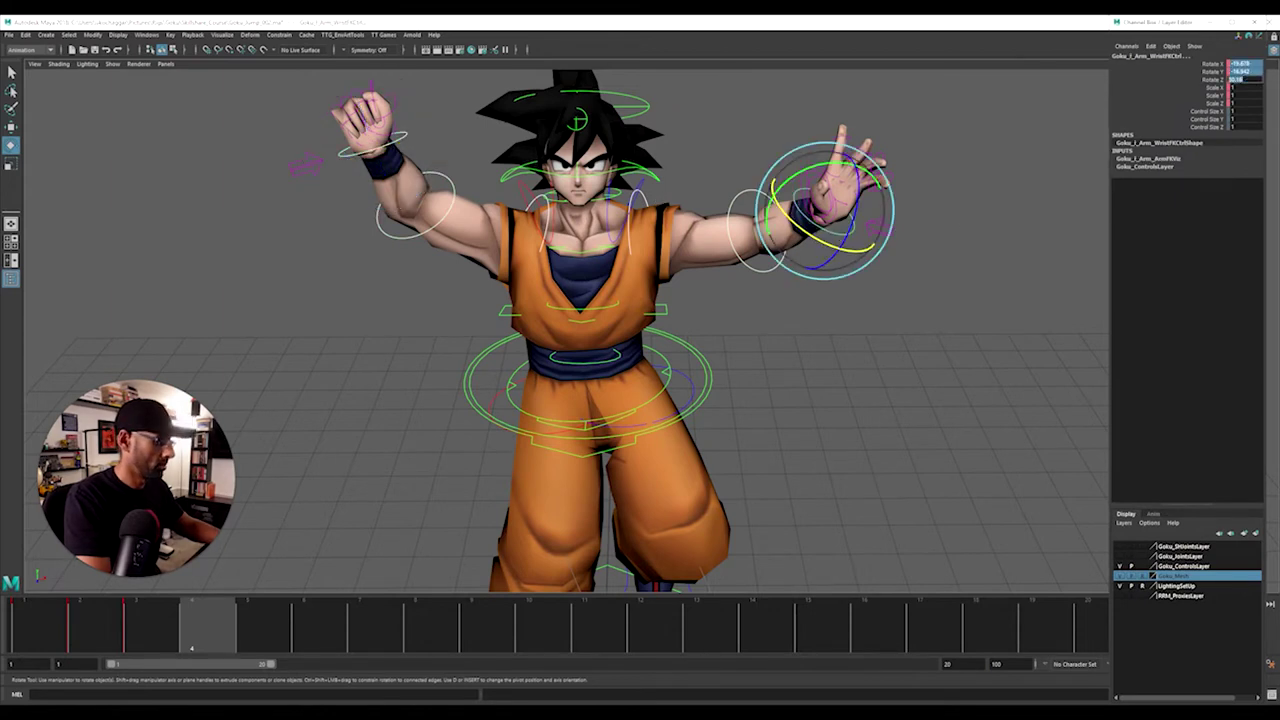
text(0)
key(Return)
Step: Rotate the right clavicle control to adjust how the right shoulder sits on the torso
alt+drag(1057, 162, 433, 357)
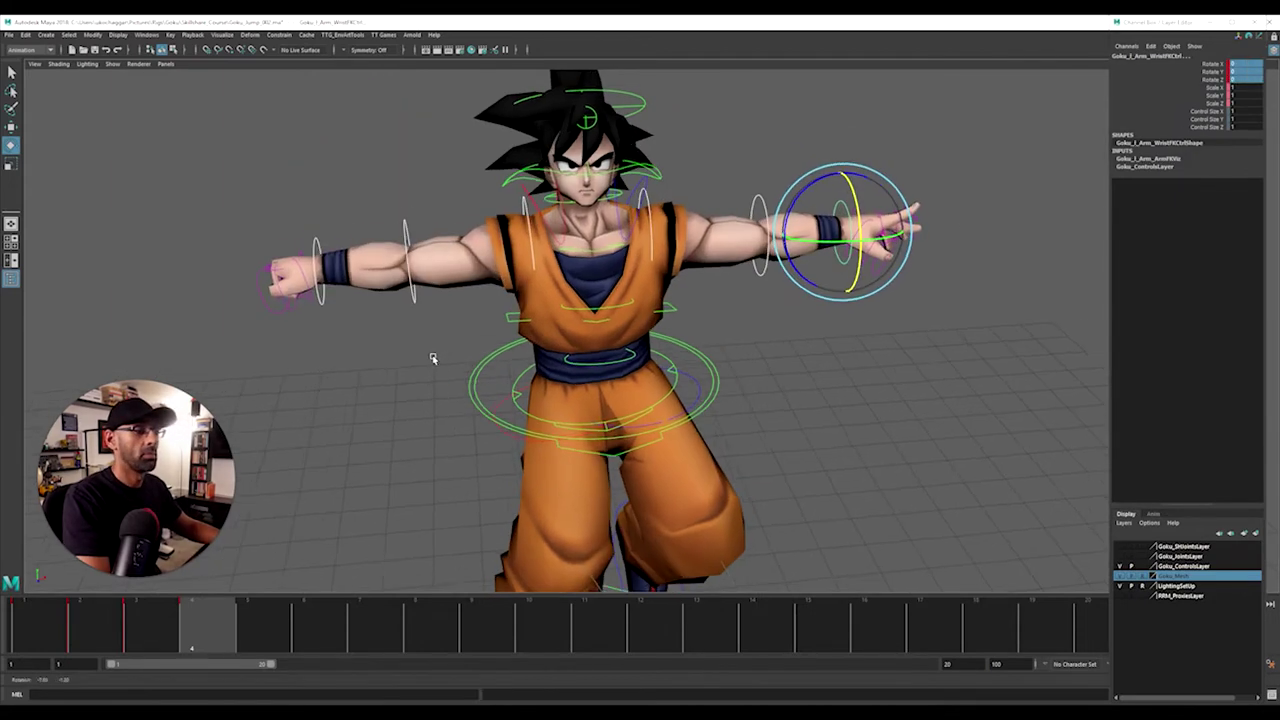
click(546, 226)
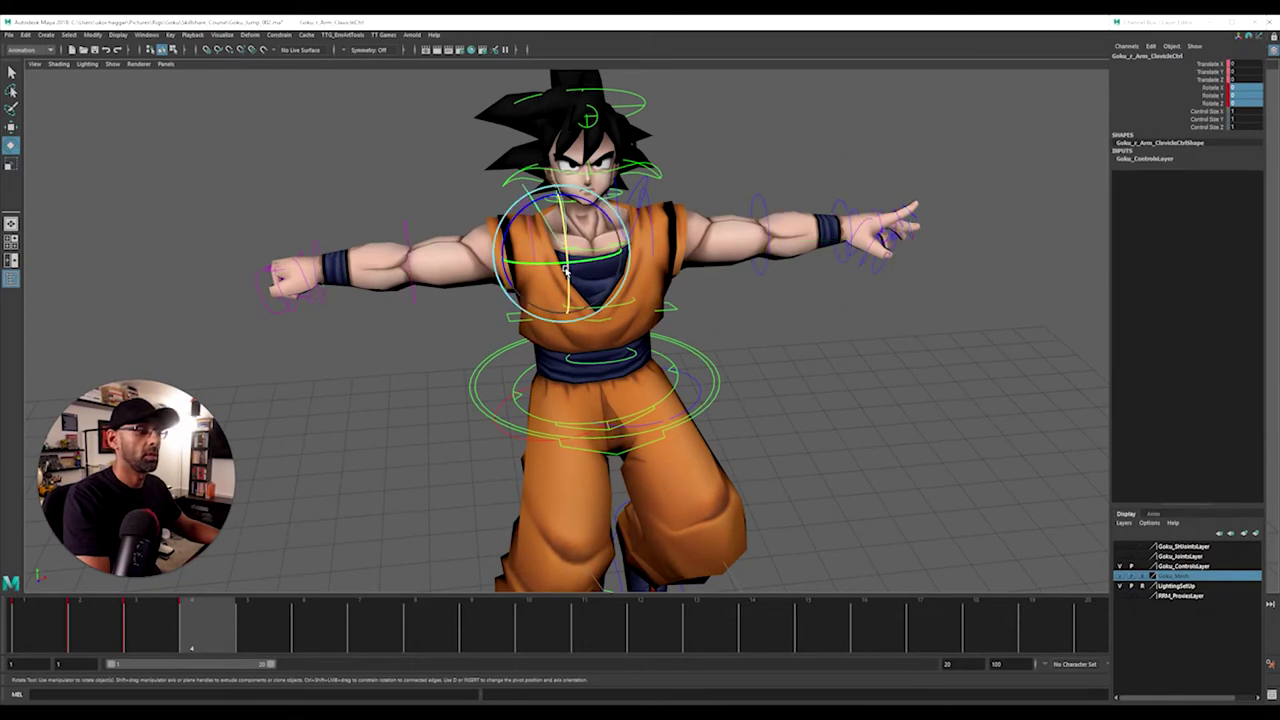
drag(564, 264, 704, 284)
alt+drag(704, 284, 600, 322)
click(726, 156)
click(634, 297)
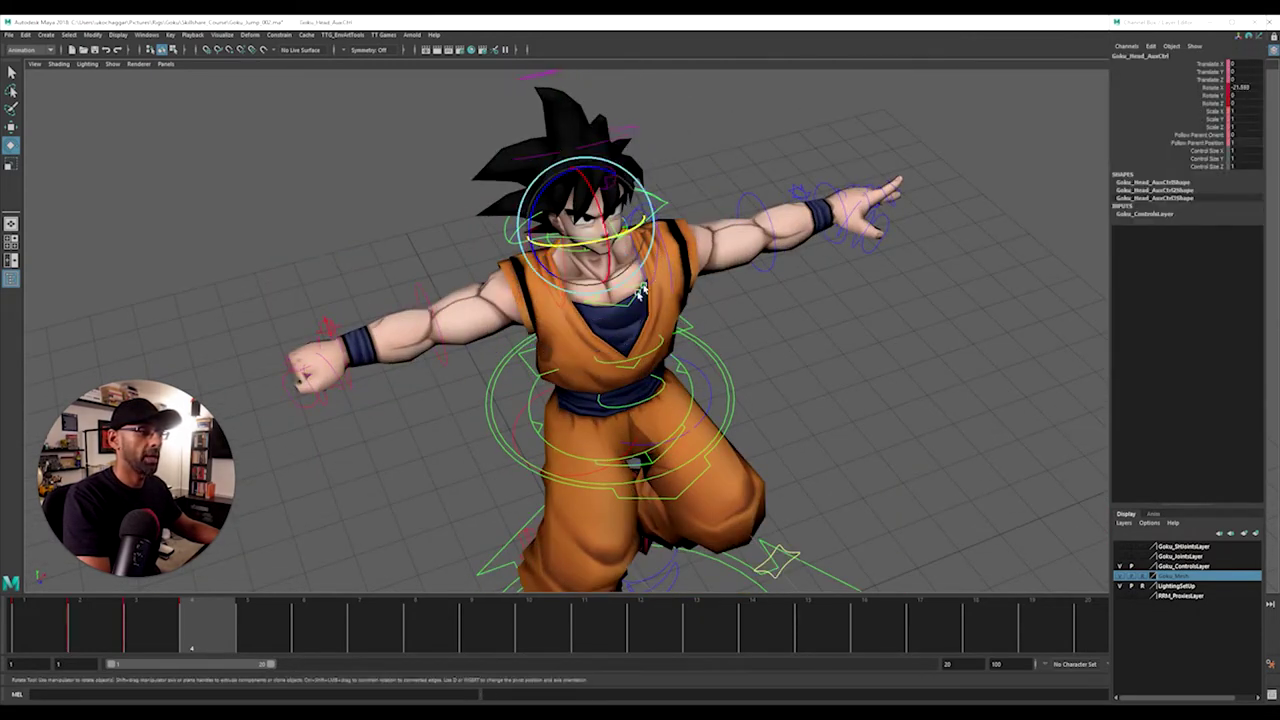
alt+drag(771, 314, 477, 314)
Step: Lower the right arm to Goku's side with the FK shoulder control, using a Rotate X of about -12 and Rotate Y of about -44
click(640, 254)
click(563, 205)
alt+drag(563, 205, 601, 341)
click(645, 215)
click(549, 352)
click(672, 238)
alt+drag(672, 238, 510, 254)
click(582, 204)
alt+drag(585, 281, 686, 207)
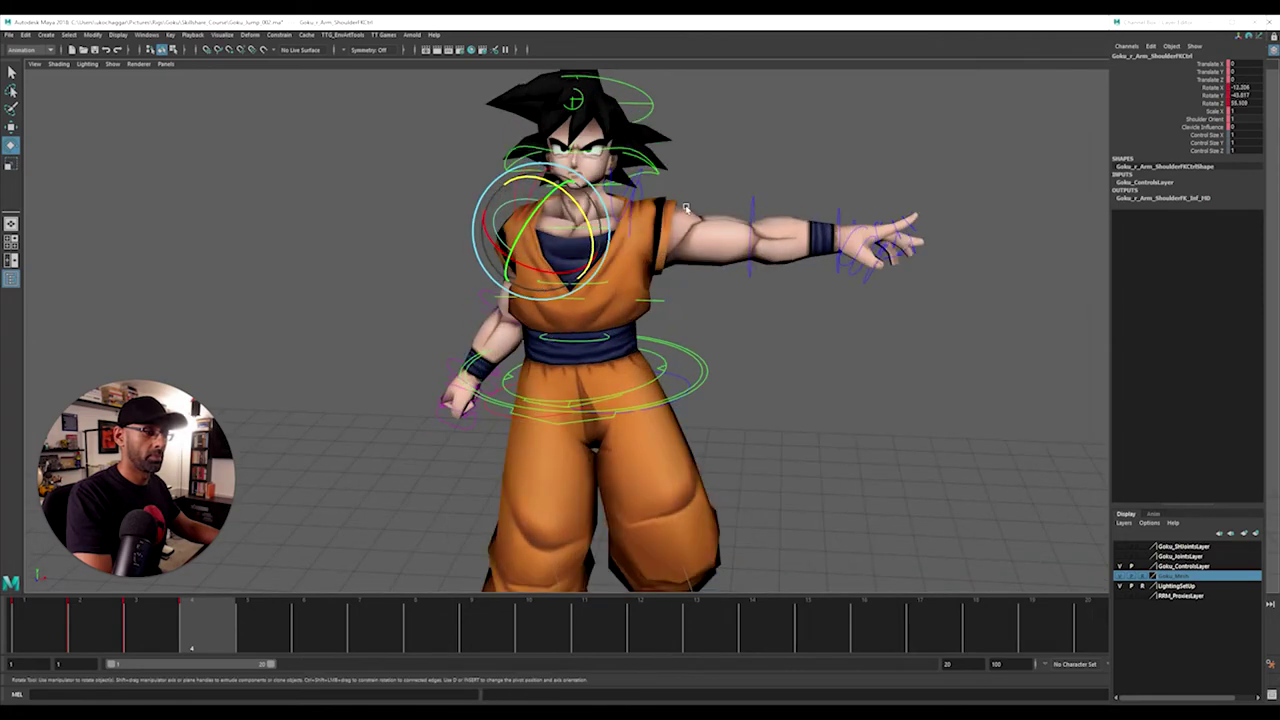
Step: Lower the left arm to a shoulder Rotate Z of about -44 and bend the left elbow to a Rotate Y of about -35
click(636, 230)
click(630, 222)
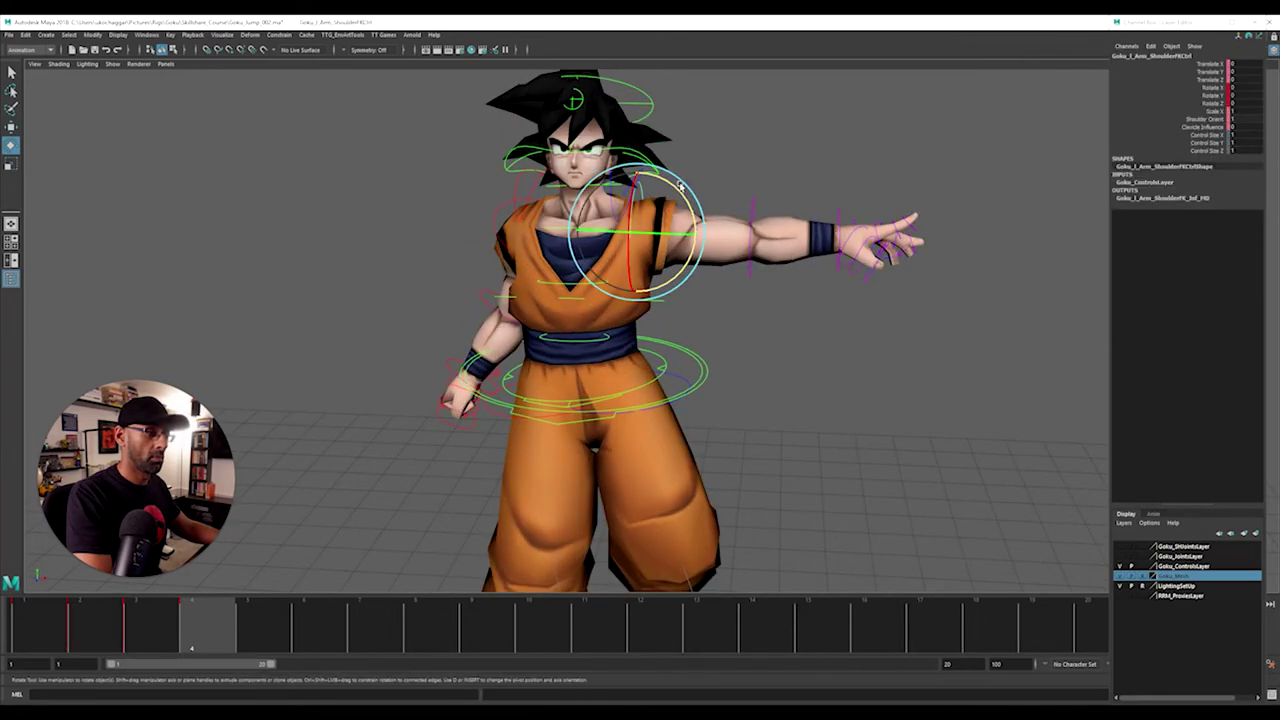
drag(680, 192, 636, 281)
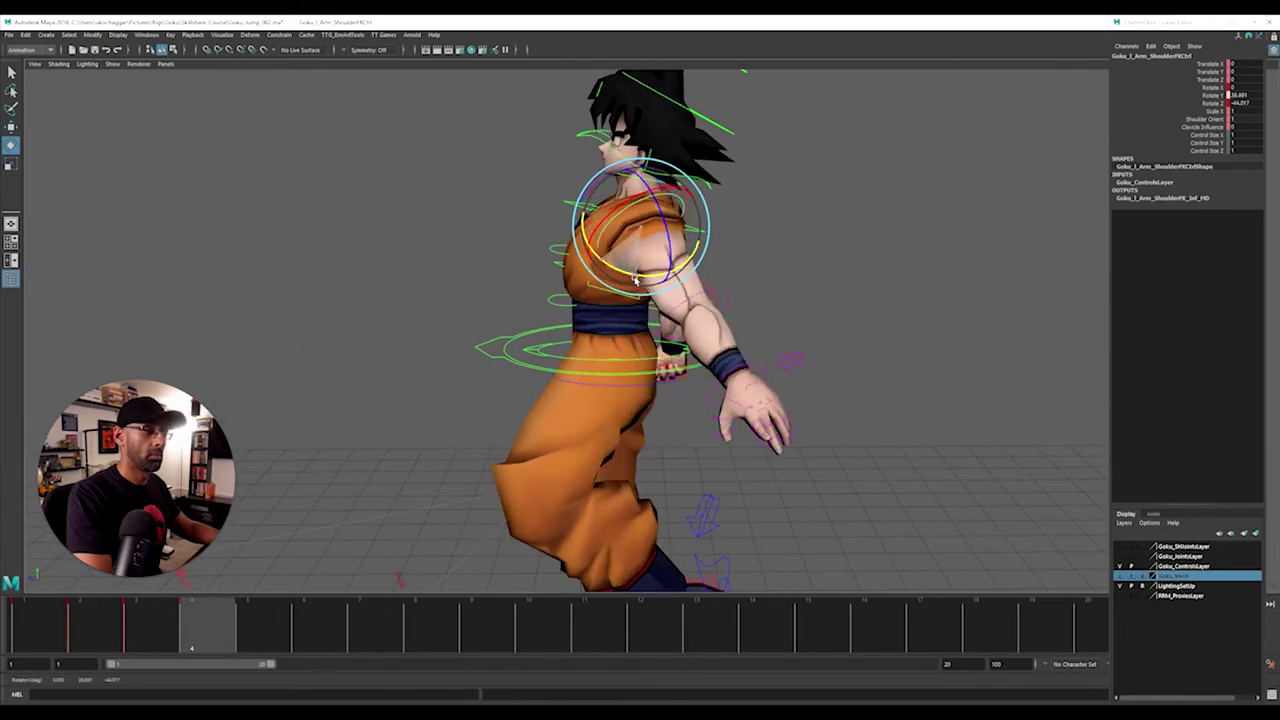
click(726, 316)
drag(718, 330, 769, 358)
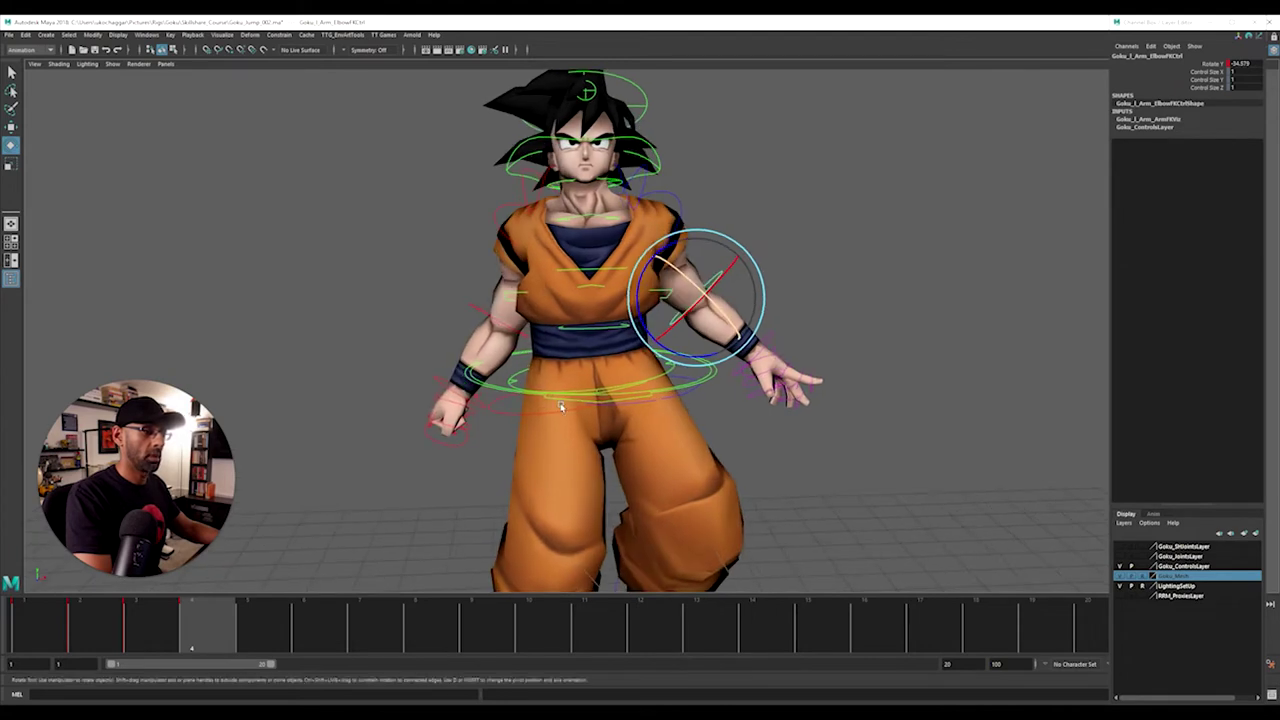
alt+drag(540, 408, 569, 383)
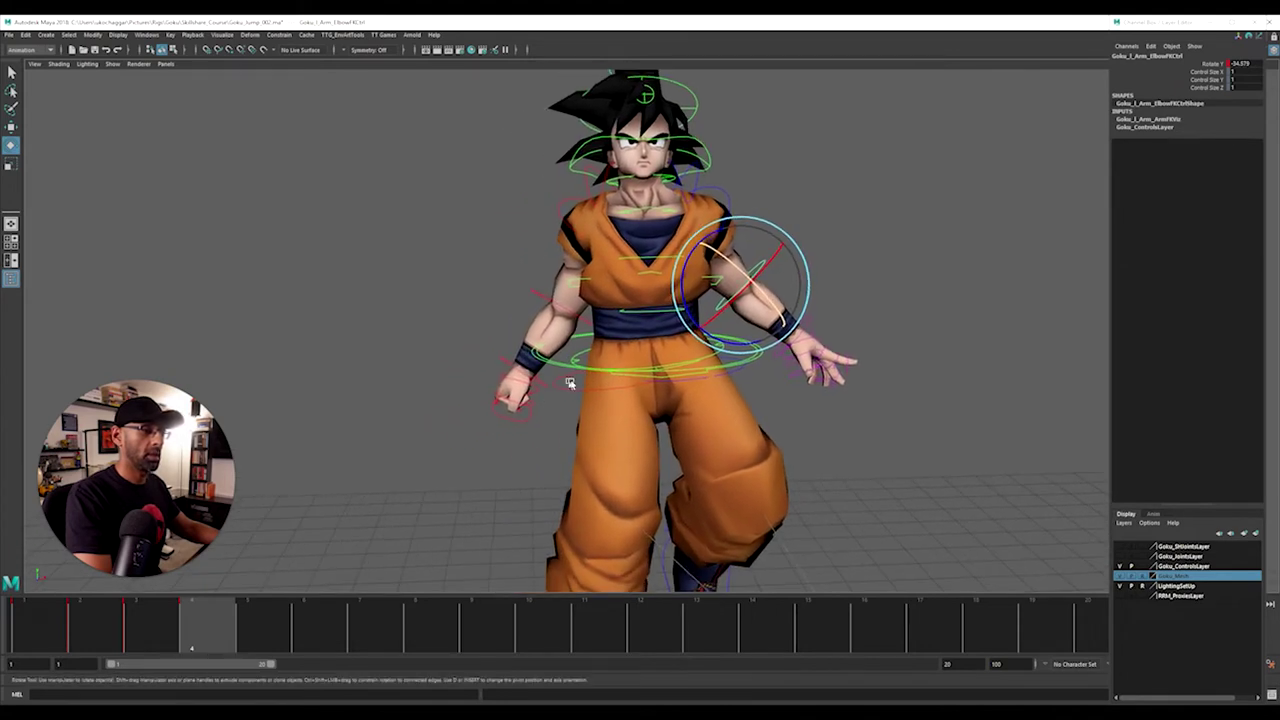
click(740, 212)
click(738, 207)
drag(737, 210, 744, 210)
key(ctrl+z)
key(ctrl+z)
click(732, 198)
click(777, 201)
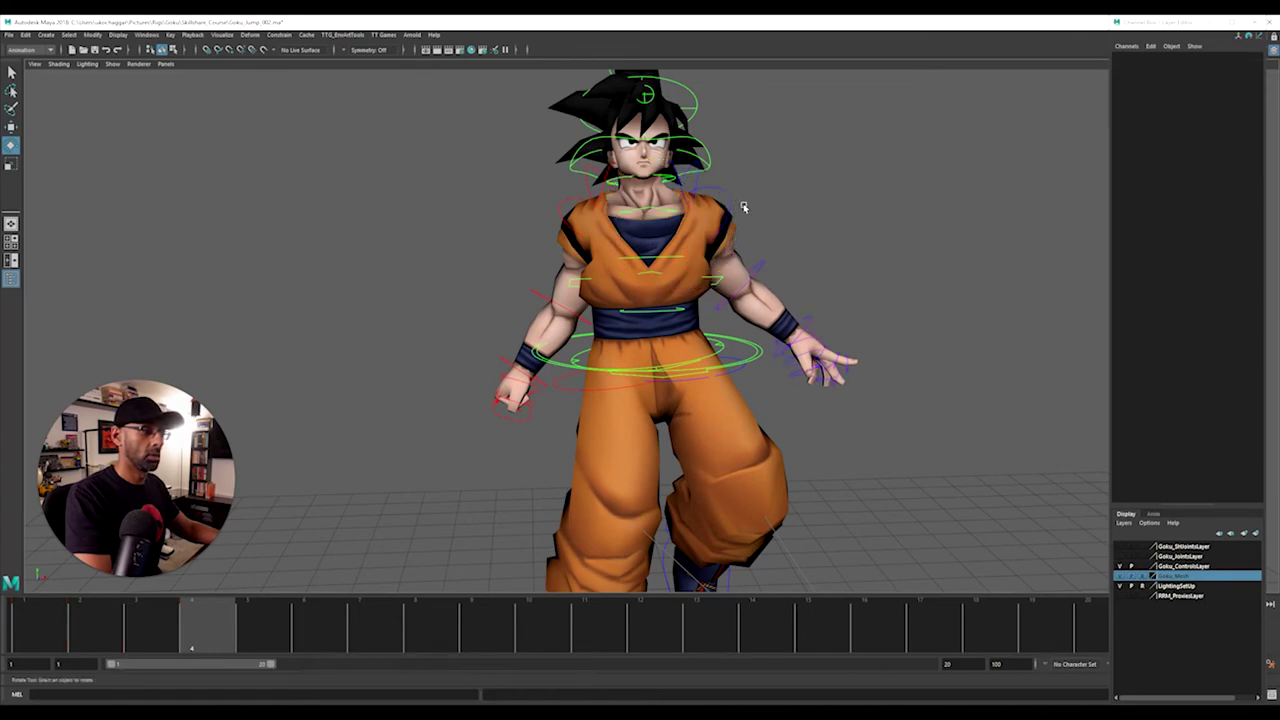
Step: Fine-tune the rotation of the left and right shoulders in the lowered-arm pose
click(729, 195)
drag(762, 209, 820, 276)
click(620, 224)
click(622, 207)
drag(671, 272, 622, 276)
Step: Move the main root control to a Translate Y of about 5 on frame 4 and scrub the timeline to check the take-off
alt+right_drag(777, 283, 600, 311)
alt+right_drag(477, 349, 604, 335)
alt+drag(723, 378, 740, 343)
click(736, 345)
click(718, 337)
key(w)
drag(316, 610, 220, 632)
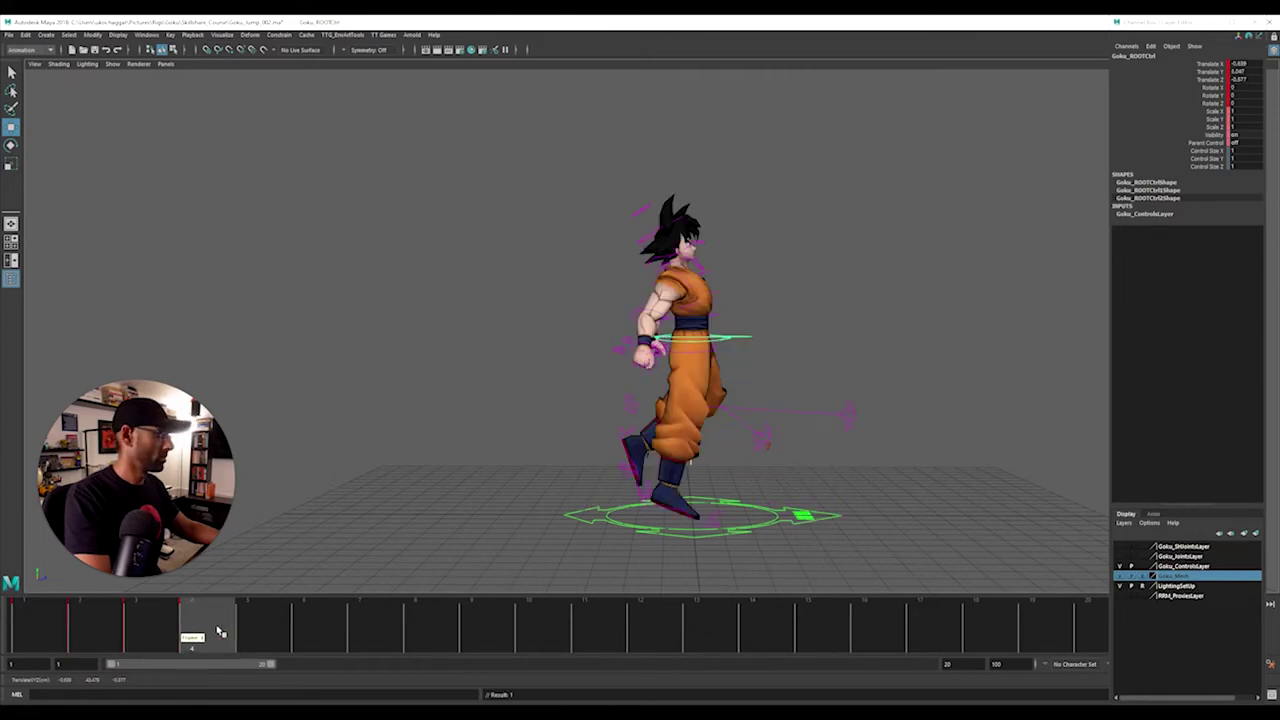
Step: Examine the frame 4 pose from the front and three-quarter view, selecting all body controls and clearing the selection
alt+drag(523, 489, 427, 496)
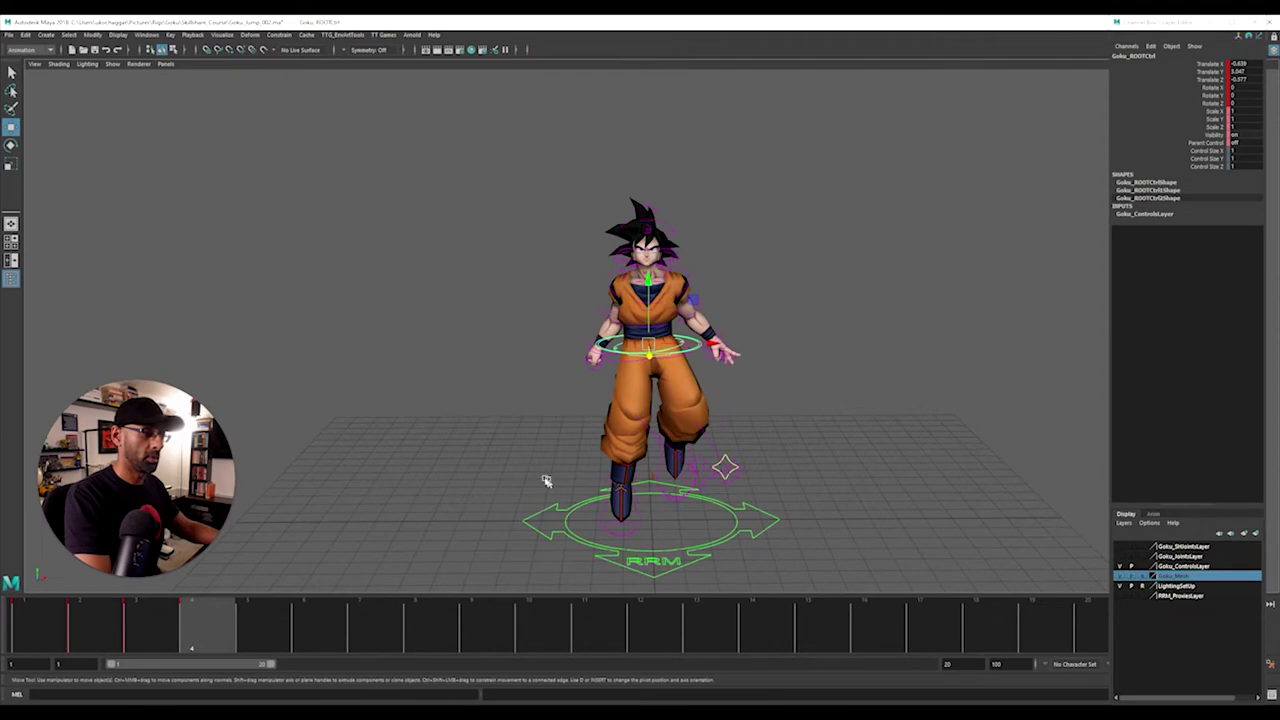
alt+drag(535, 479, 486, 466)
alt+right_drag(485, 471, 581, 469)
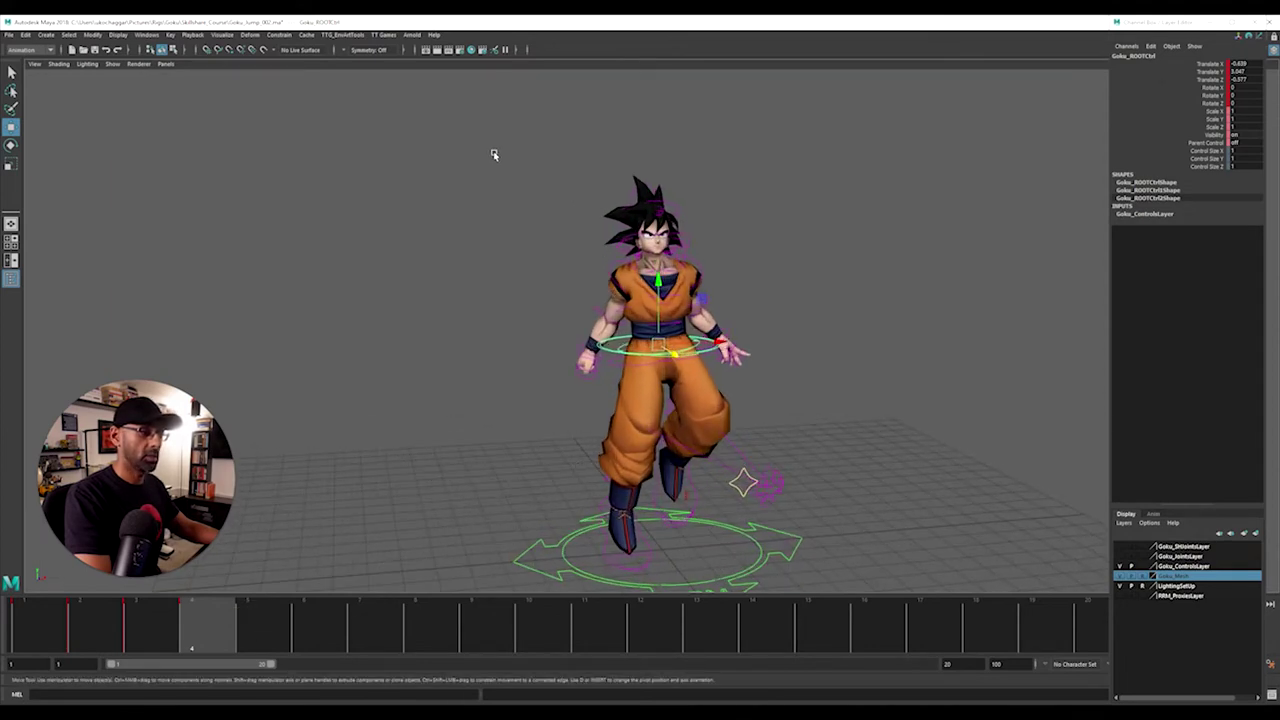
drag(496, 158, 902, 588)
key(e)
key(w)
alt+right_drag(458, 434, 471, 403)
click(471, 403)
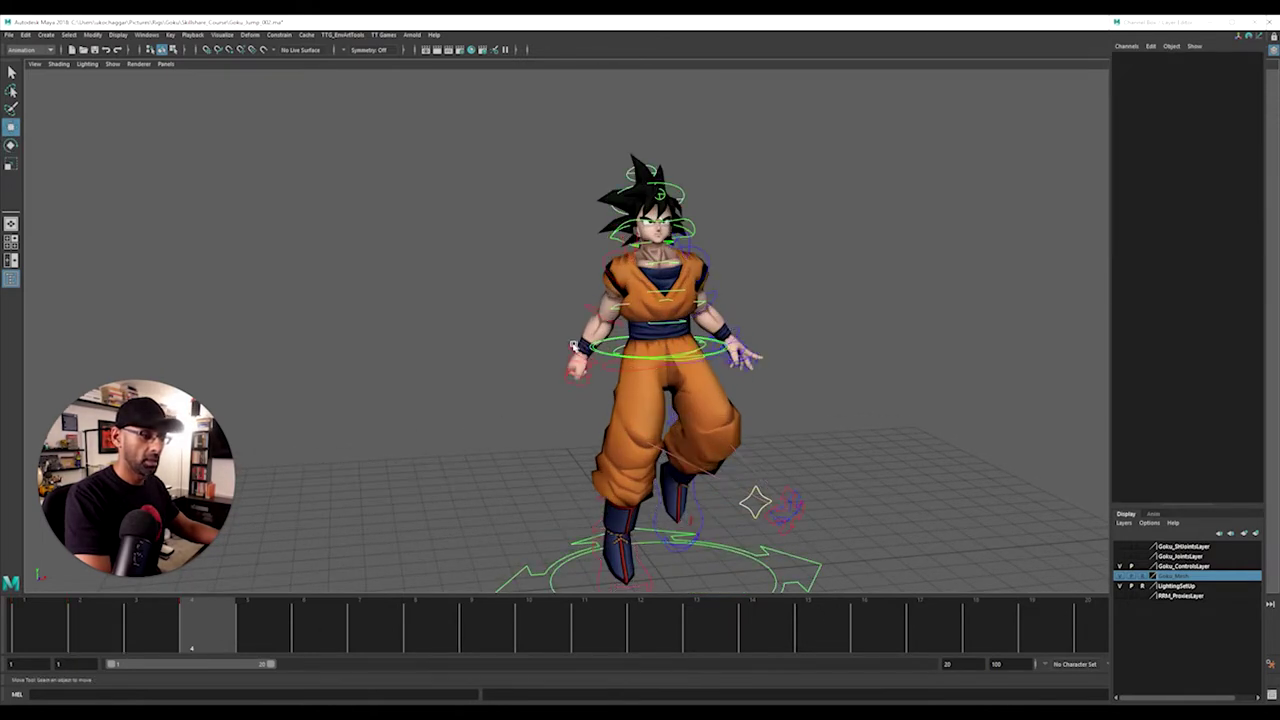
Step: Rotate the right wrist control to a Rotate X of about -56
click(573, 347)
key(e)
drag(589, 367, 546, 367)
scroll(515, 418, down, 2)
Step: Consult the Goku figure reference images, scrub through the jump, and set the current time to frame 5
click(252, 636)
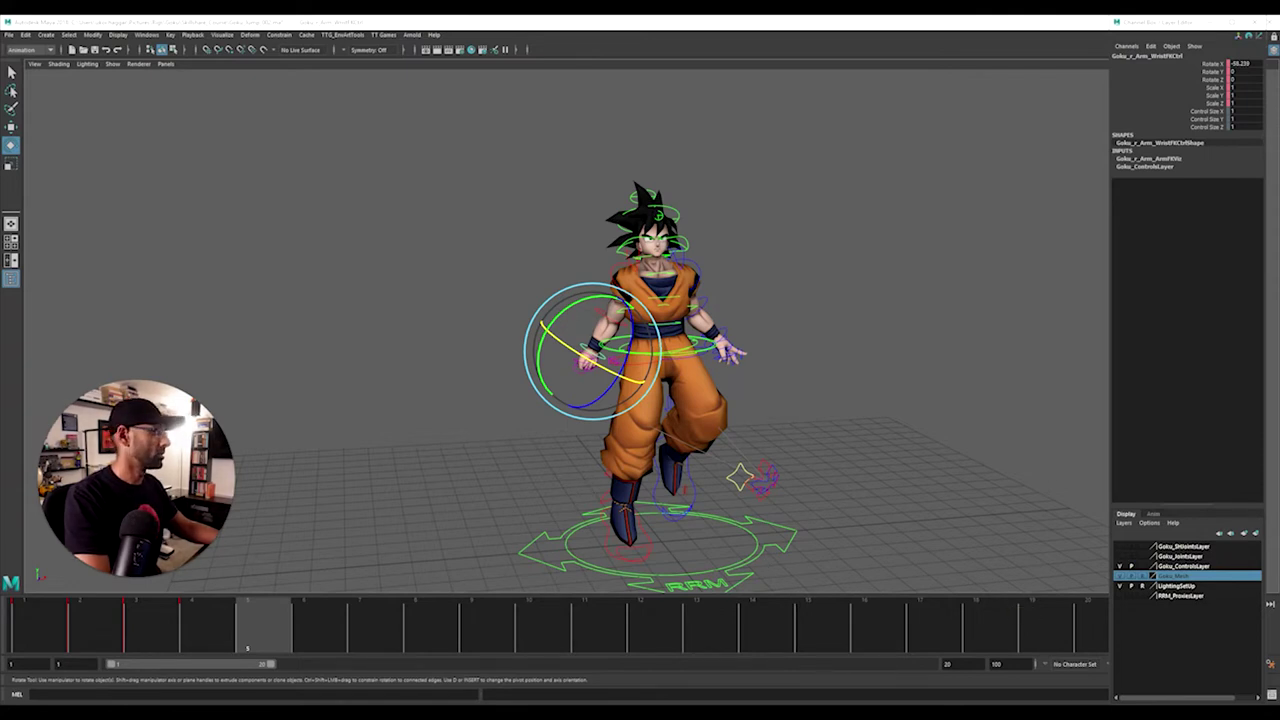
drag(1279, 300, 1030, 71)
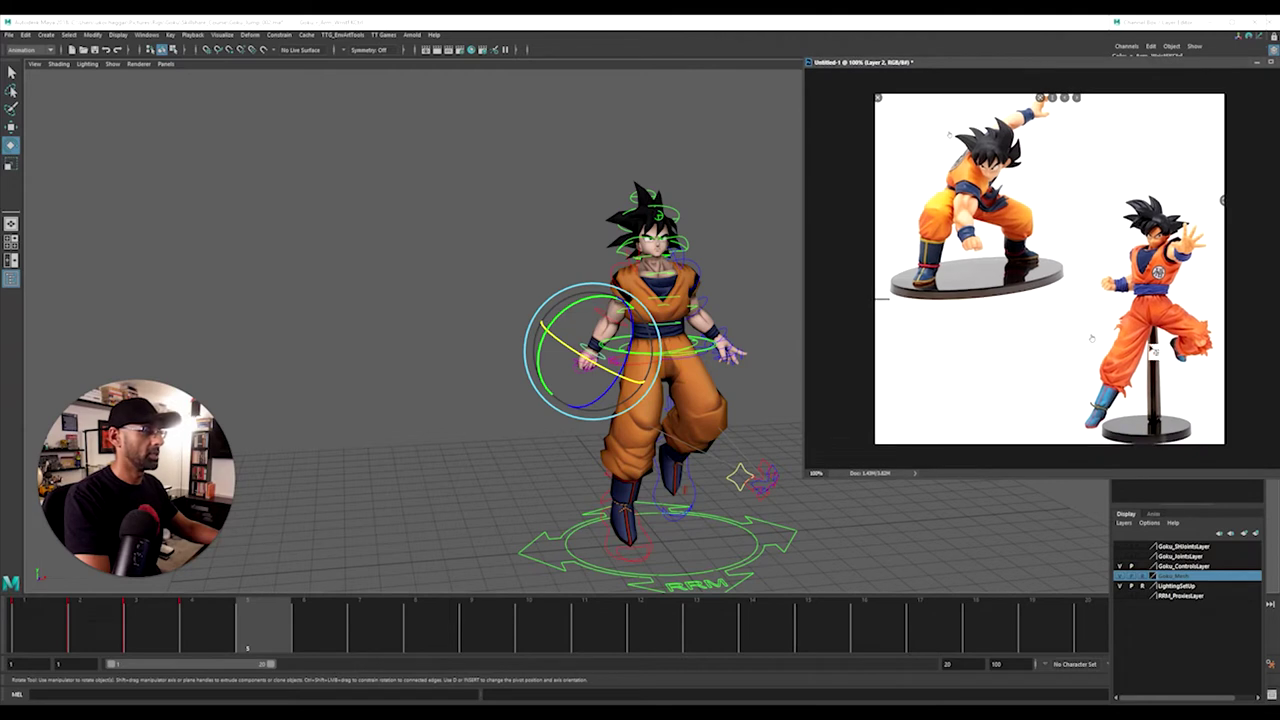
key(alt+Tab)
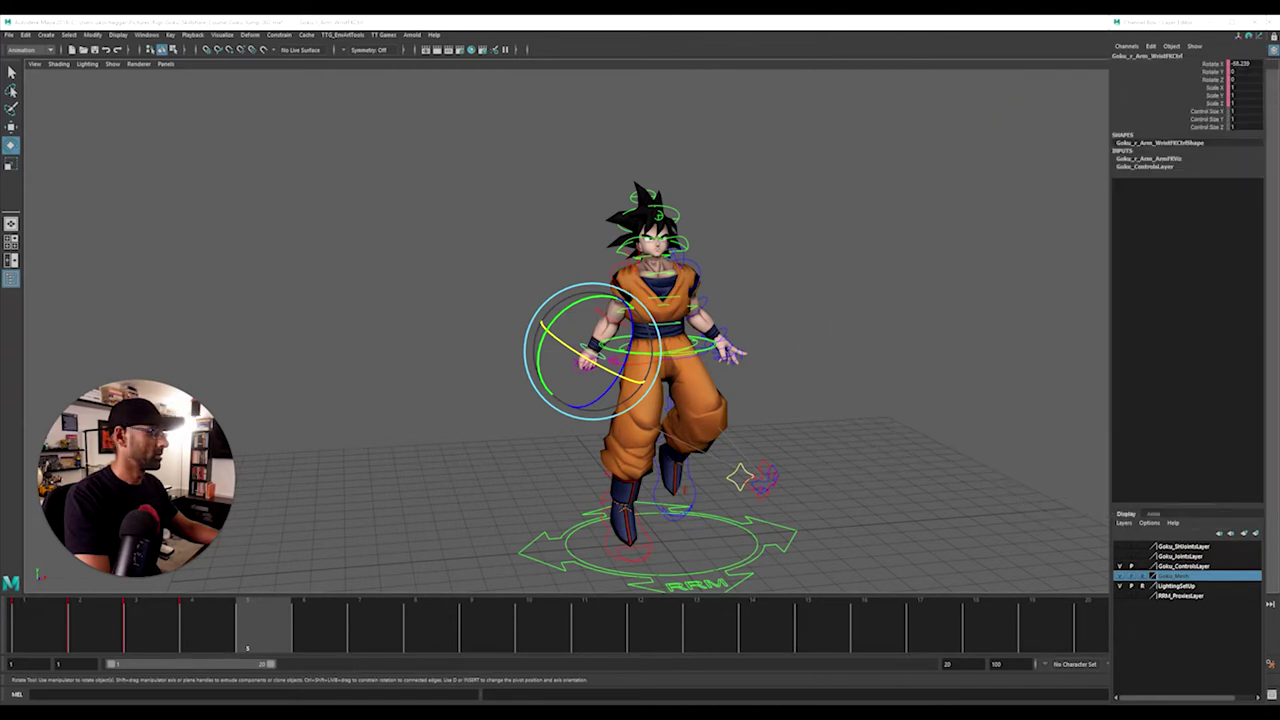
click(296, 641)
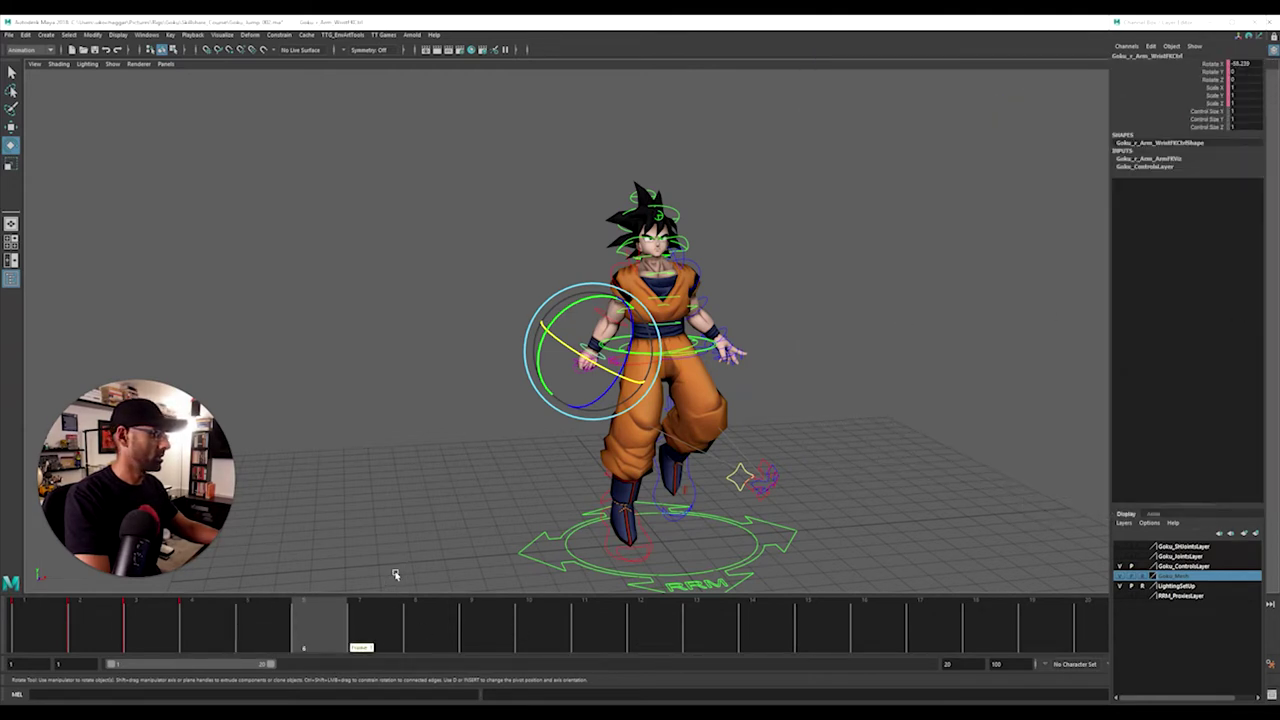
drag(60, 624, 282, 648)
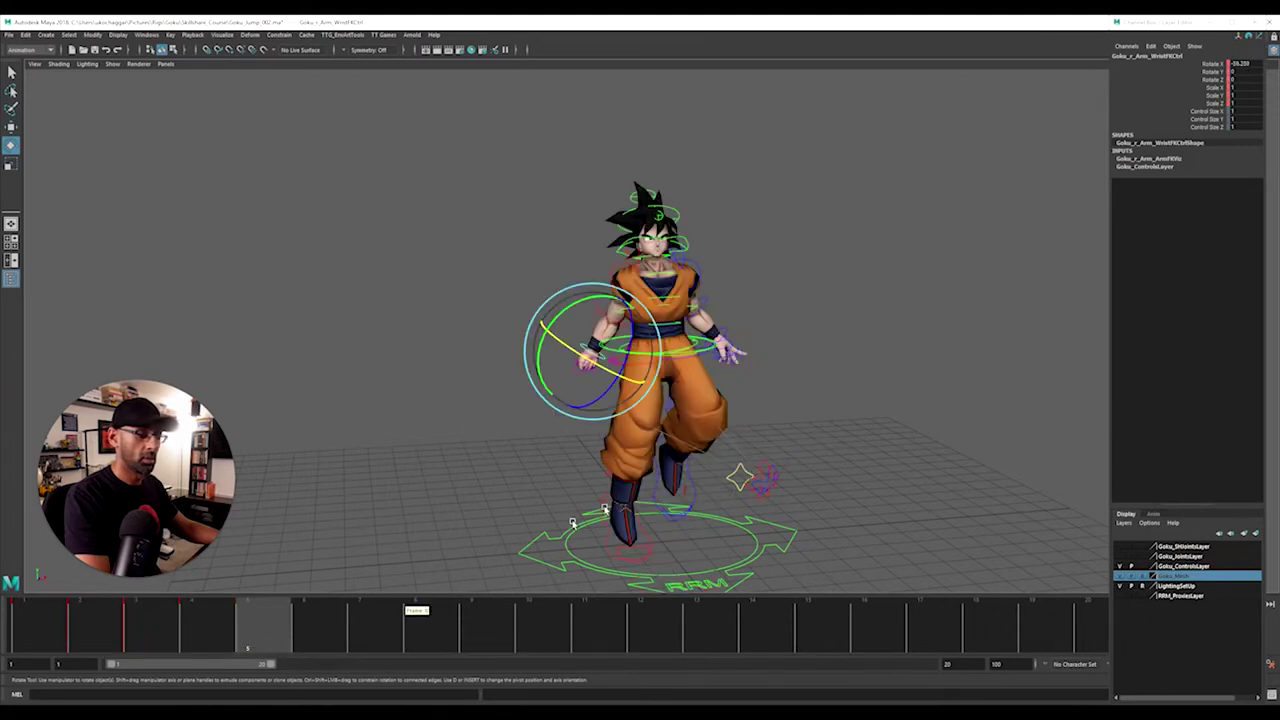
click(766, 397)
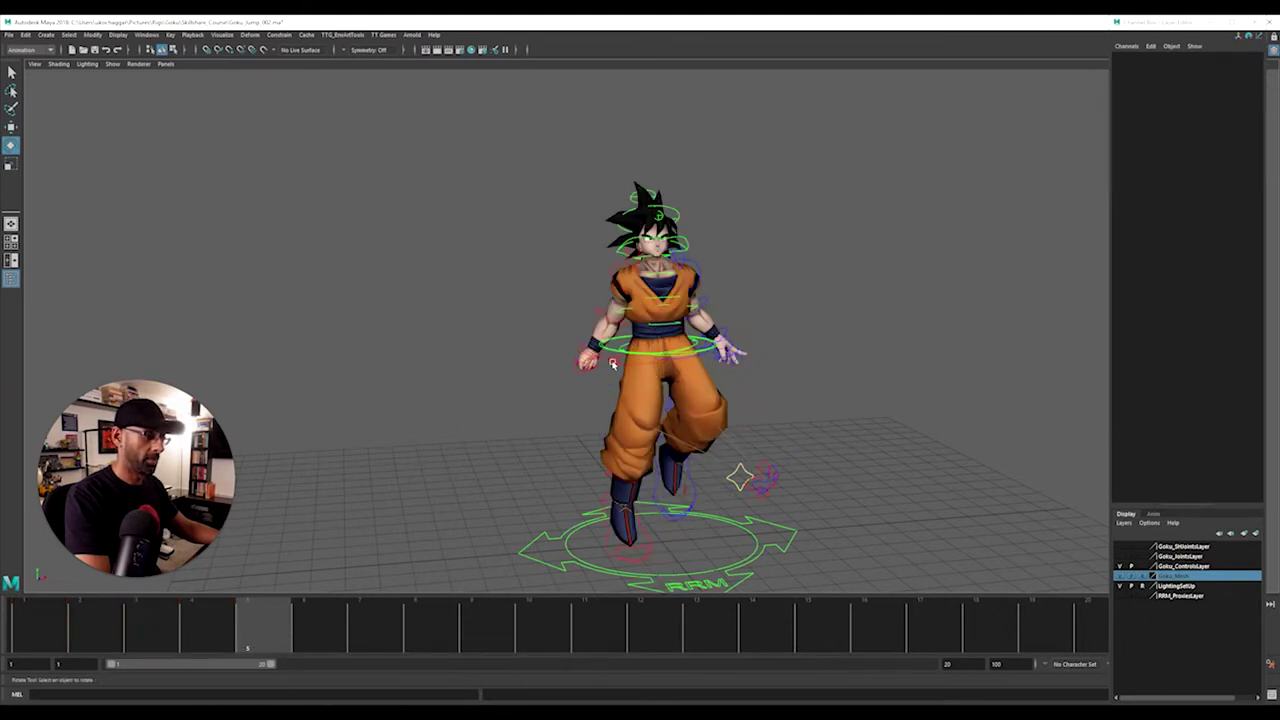
Step: Raise the root together with both foot and knee controls to a root Translate Y of about 27.6 and key them on frame 5
alt+drag(677, 518, 935, 464)
click(663, 548)
alt+drag(654, 489, 696, 500)
click(617, 441)
alt+drag(617, 441, 663, 186)
click(625, 352)
key(w)
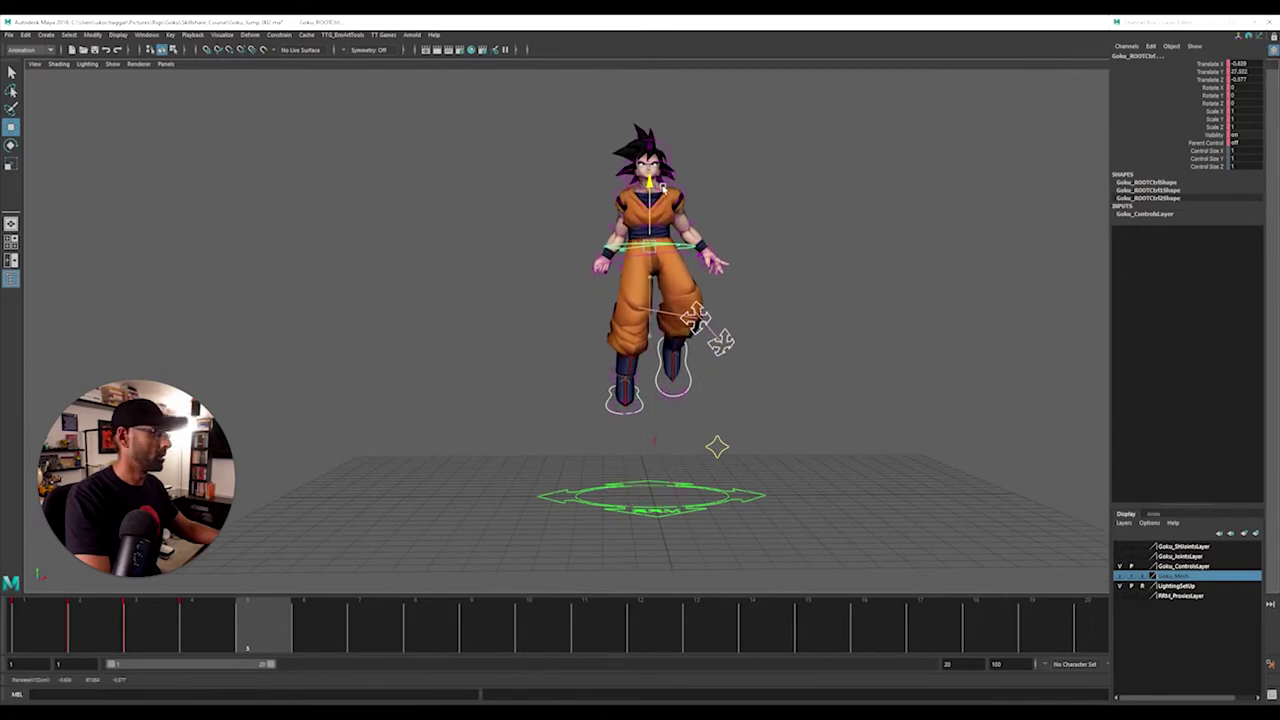
key(s)
alt+drag(586, 263, 625, 306)
click(704, 306)
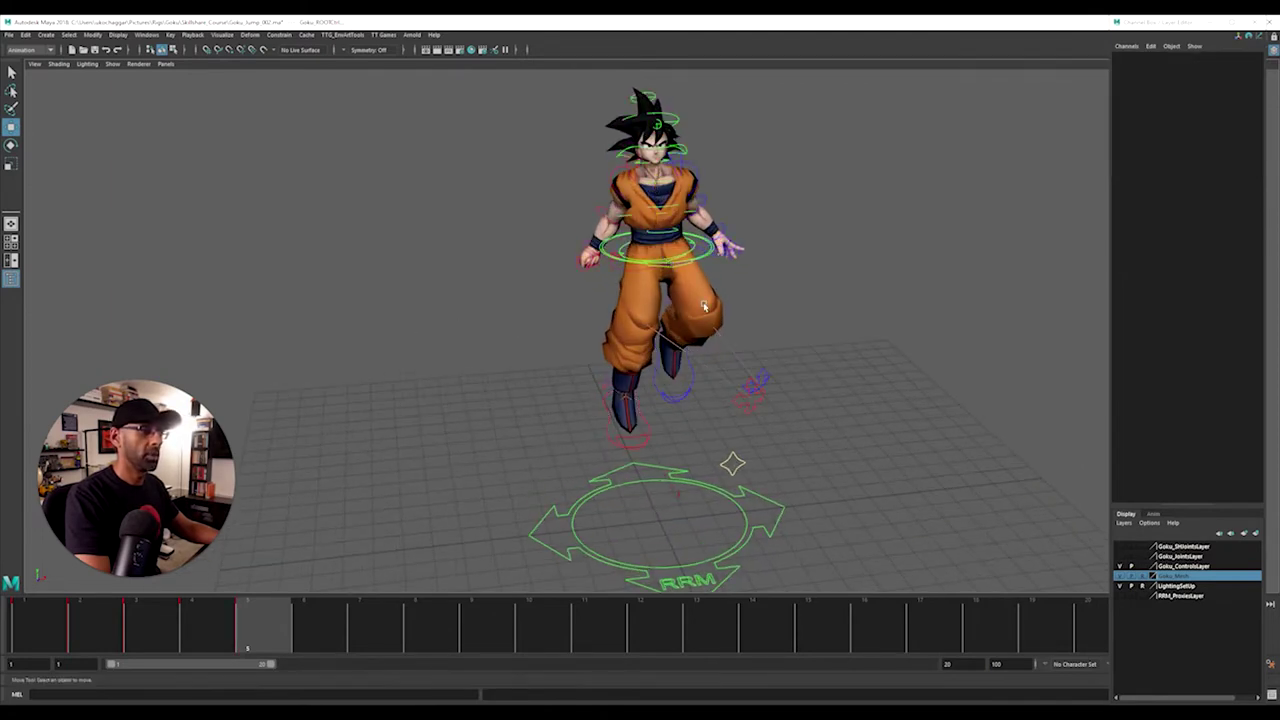
Step: Turn the upper body by rotating the main root control to a Rotate Y of about -20 on frame 5
click(602, 250)
alt+right_drag(640, 260, 734, 268)
alt+middle_drag(690, 277, 712, 348)
key(e)
alt+drag(708, 350, 702, 325)
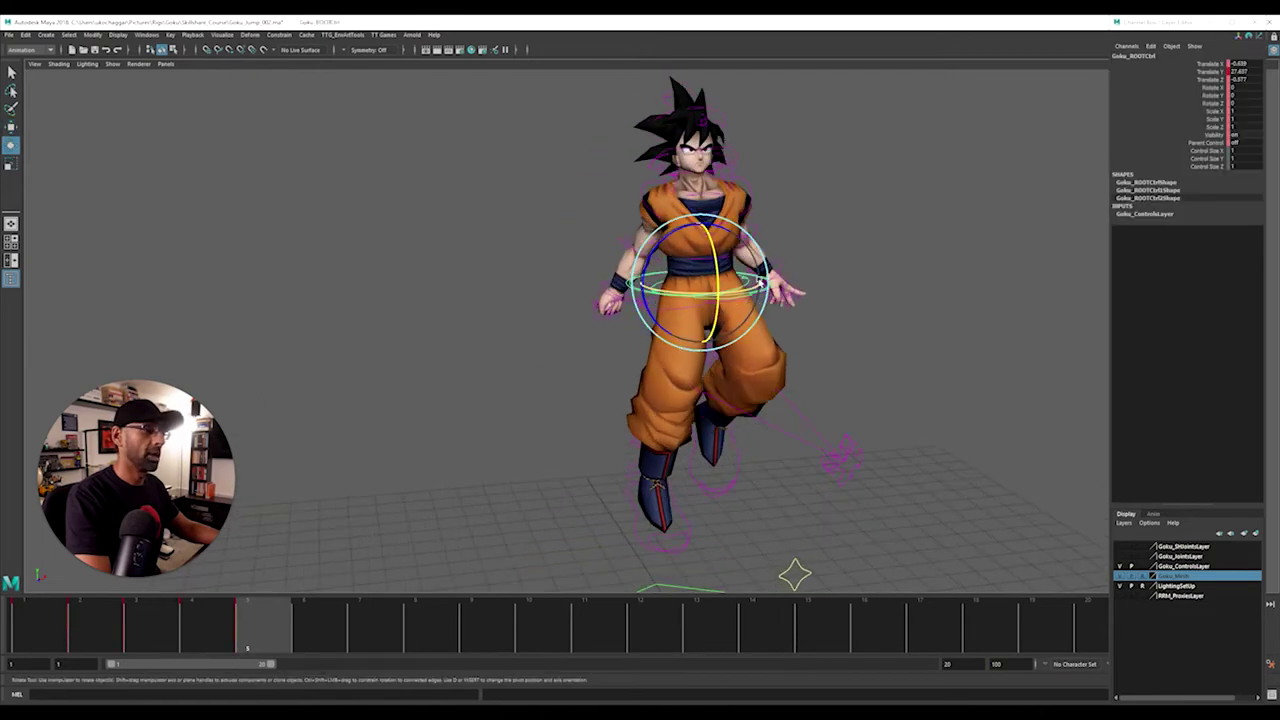
drag(760, 283, 726, 297)
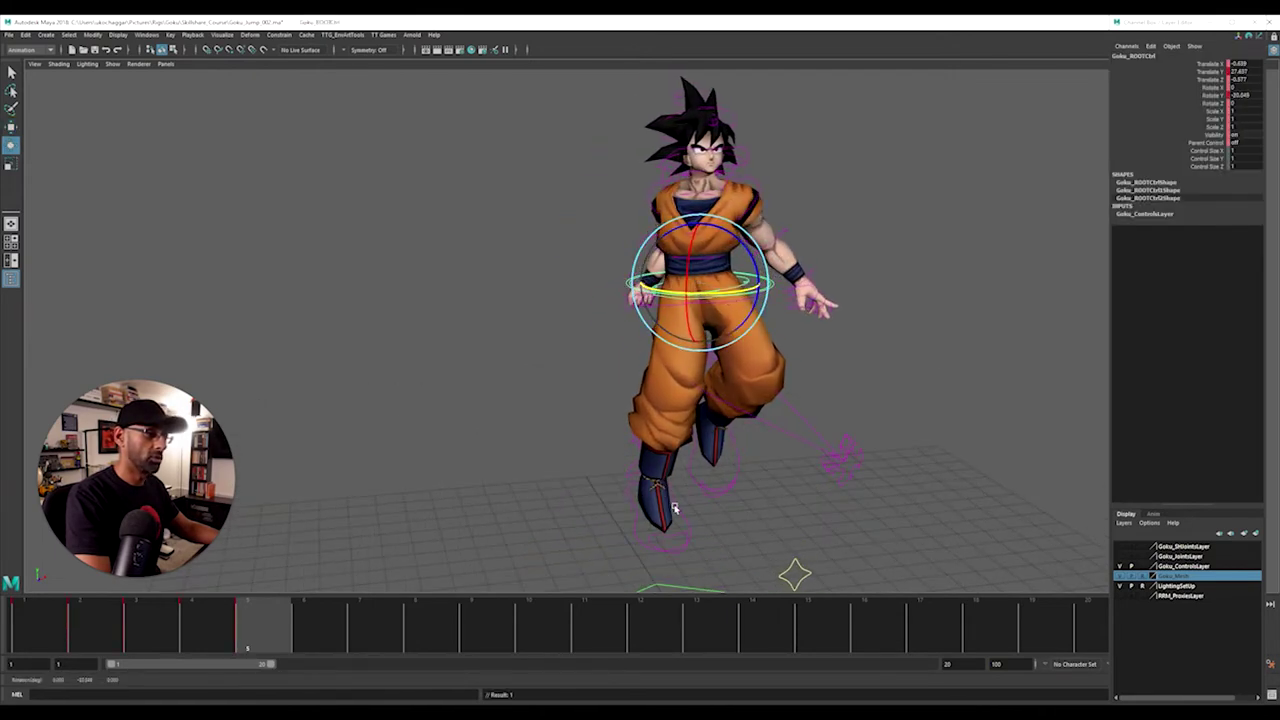
Step: Move the right foot control outward, away from the body, and rotate the foot to trail in the air
click(636, 508)
alt+drag(637, 508, 694, 470)
key(w)
key(e)
key(w)
drag(640, 432, 568, 417)
drag(699, 430, 656, 432)
key(e)
drag(628, 475, 582, 470)
Step: Move the right knee control across to the right leg so the knee points along that leg
click(746, 414)
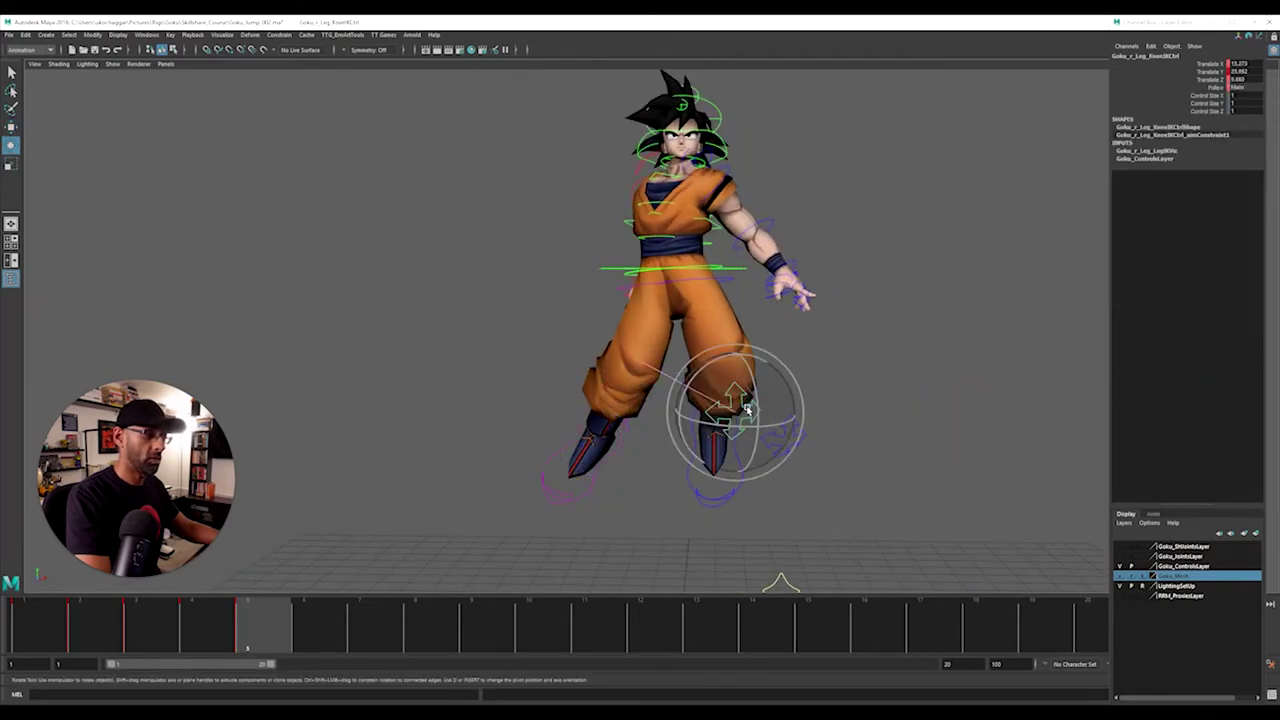
key(w)
drag(793, 413, 640, 449)
Step: Move the left foot control up and outward, and rotate the foot to match
click(689, 484)
drag(729, 407, 812, 378)
key(e)
mouse_move(738, 429)
mouse_down()
mouse_move(791, 414)
mouse_move(734, 419)
mouse_move(753, 409)
mouse_up()
Step: Raise the left knee control out to the side and shift the left foot back in toward the body
click(806, 449)
key(w)
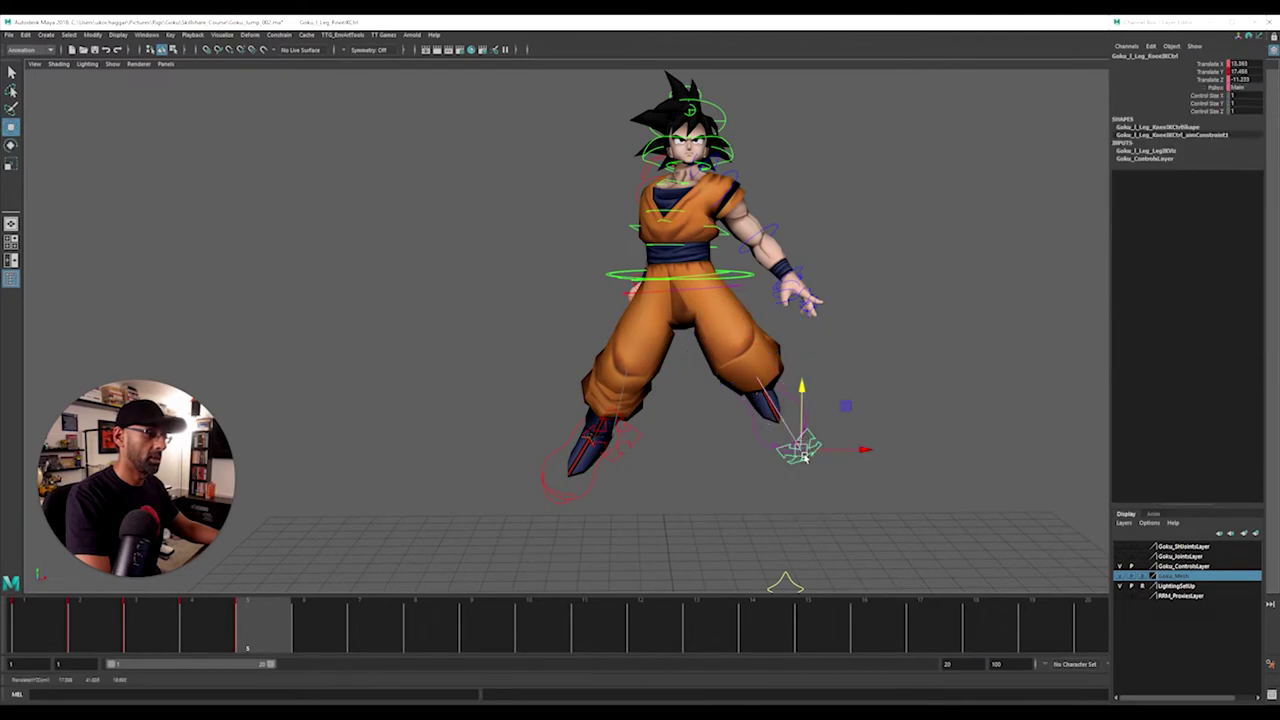
drag(803, 456, 776, 384)
click(776, 421)
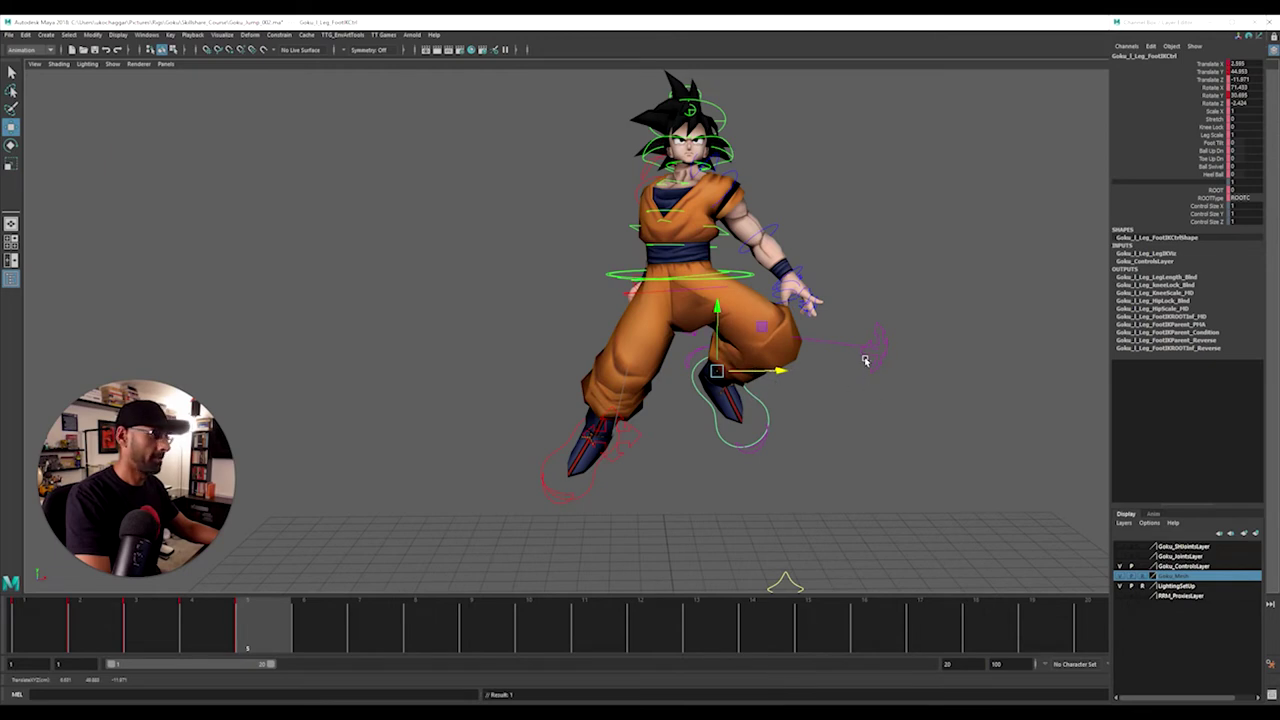
Step: Lower the left knee control and bring it in closer to the bent left leg
click(866, 357)
drag(874, 348, 806, 380)
alt+drag(703, 368, 740, 402)
alt+middle_drag(742, 362, 671, 417)
alt+right_drag(671, 417, 747, 391)
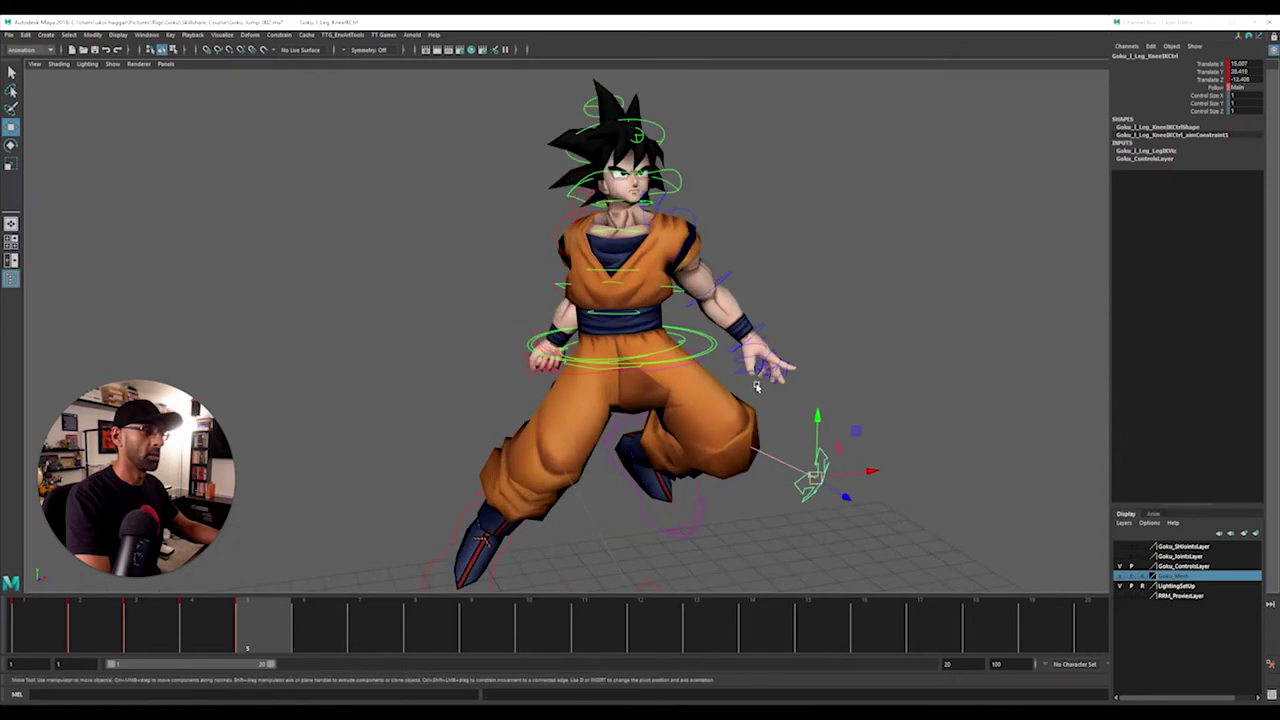
Step: Rotate the secondary root control to twist the hips around the vertical axis
alt+drag(746, 390, 738, 365)
click(763, 399)
key(e)
drag(751, 320, 755, 328)
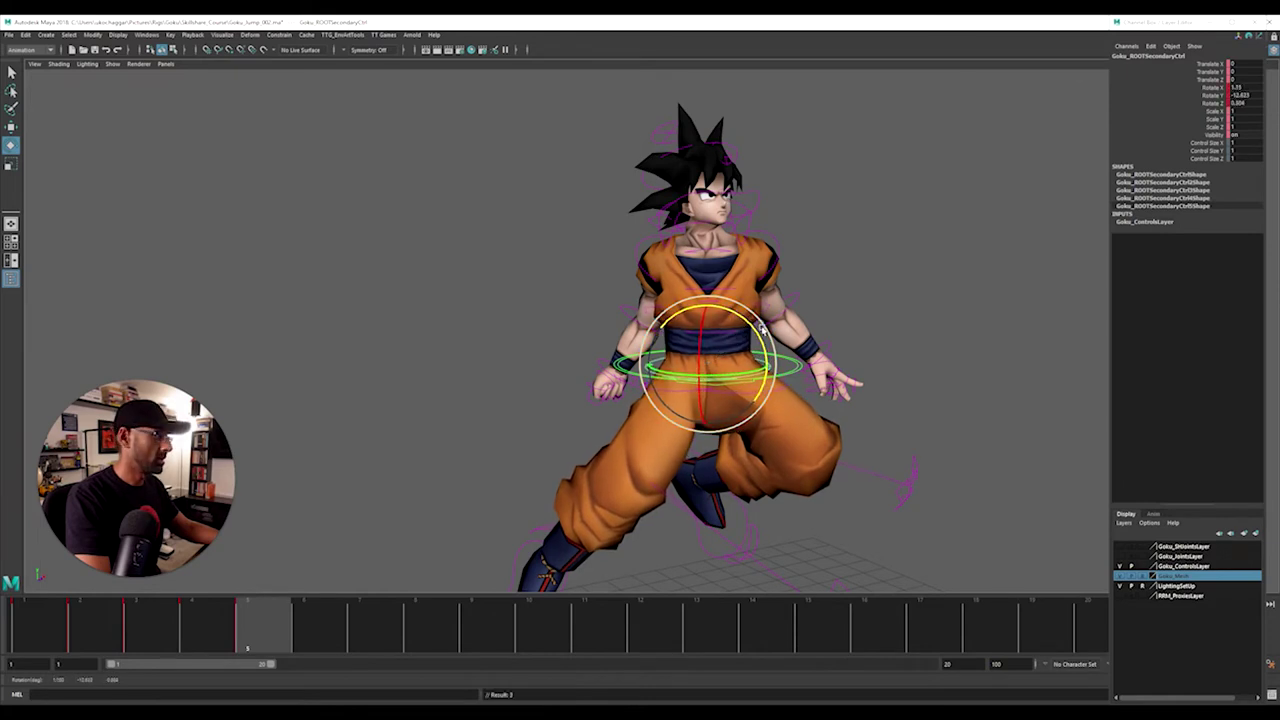
click(891, 311)
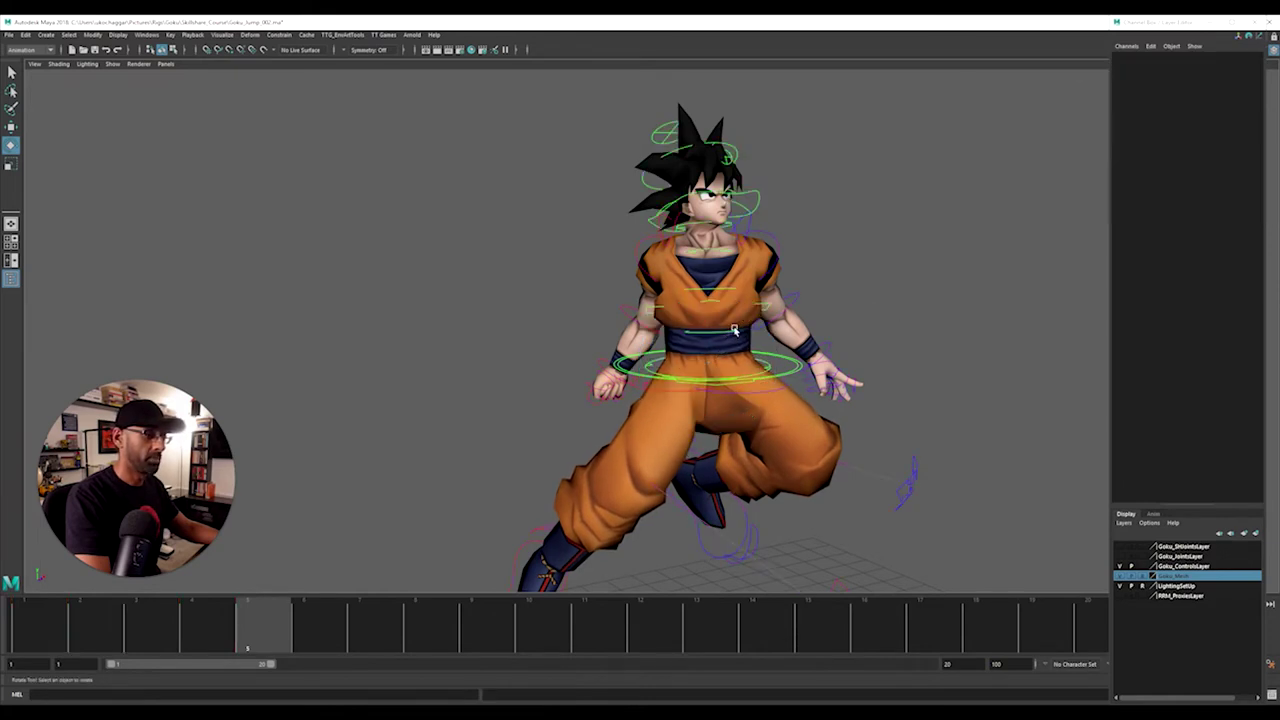
Step: Rotate the lower and middle spine controls to twist the torso, and key their rotations on frame 5
click(731, 333)
drag(732, 332, 728, 337)
key(shift+e)
click(849, 280)
click(711, 289)
mouse_move(689, 300)
alt+mouse_down()
mouse_move(723, 314)
mouse_move(766, 305)
mouse_move(676, 327)
mouse_move(687, 282)
alt+mouse_up()
key(shift+e)
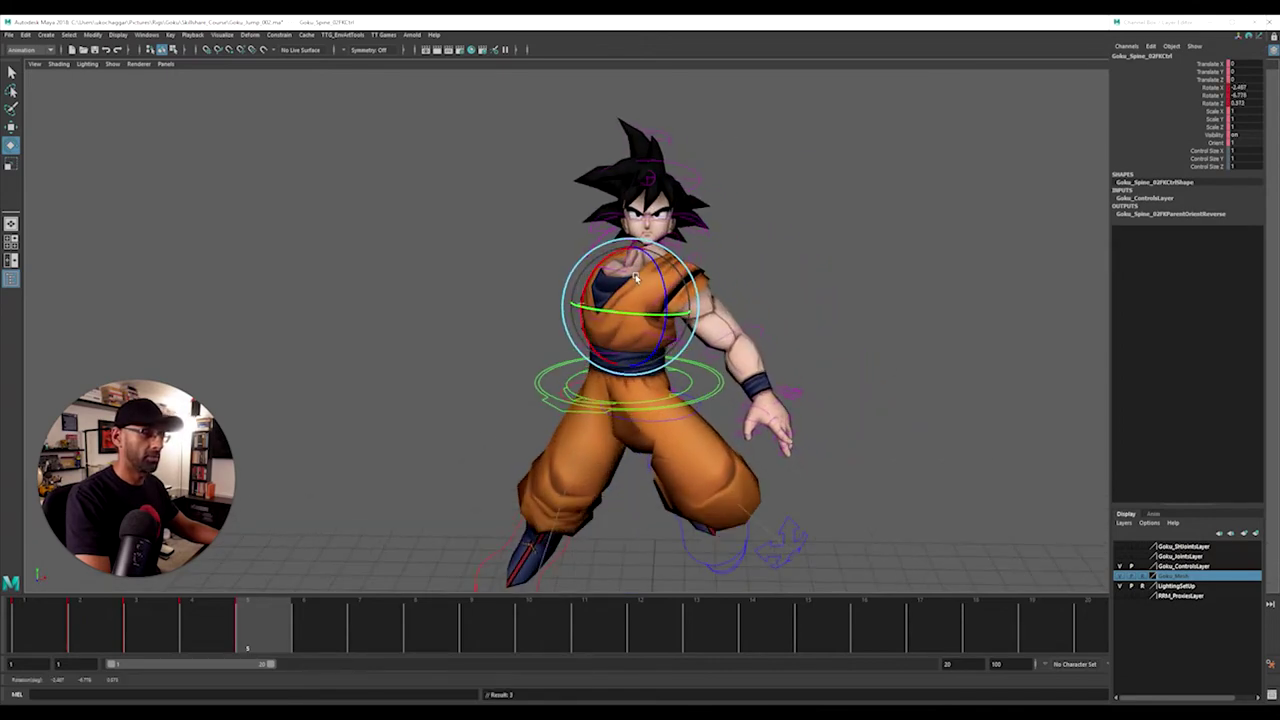
click(632, 288)
Step: Rotate the neck control to turn the neck further around in line with the twisted torso
alt+drag(632, 288, 611, 290)
alt+right_drag(611, 290, 730, 245)
click(735, 215)
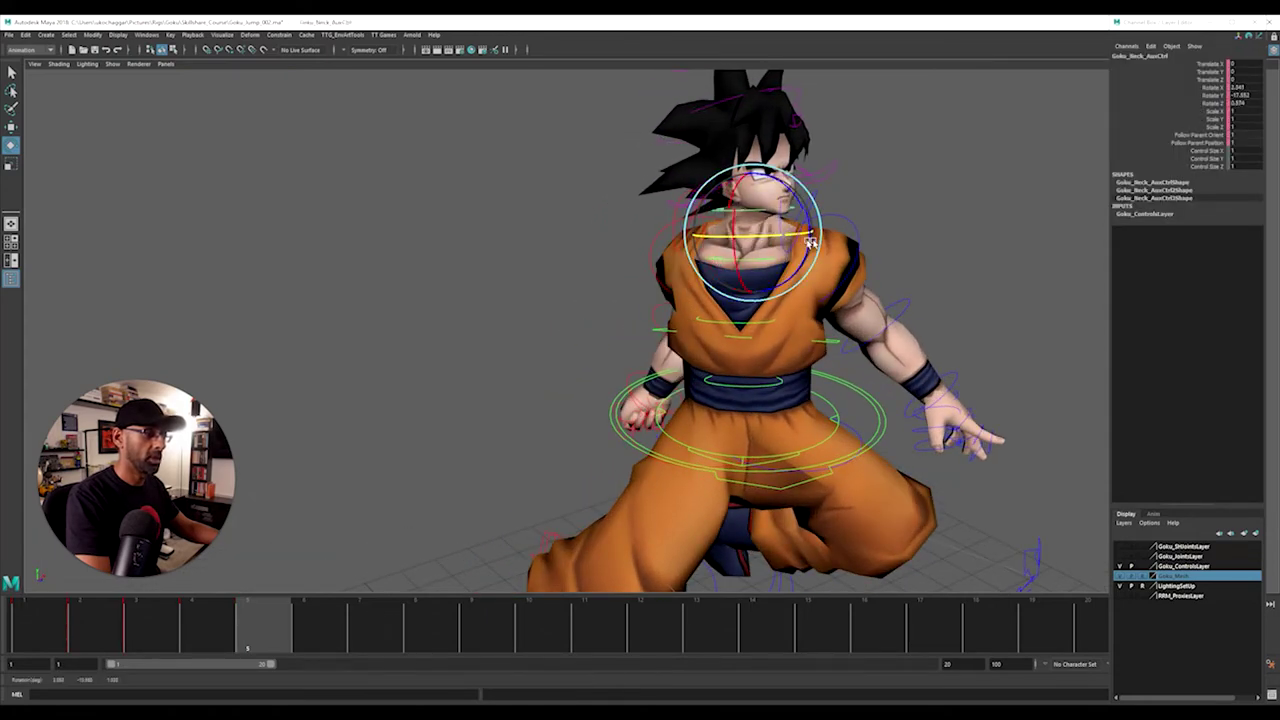
drag(755, 240, 749, 232)
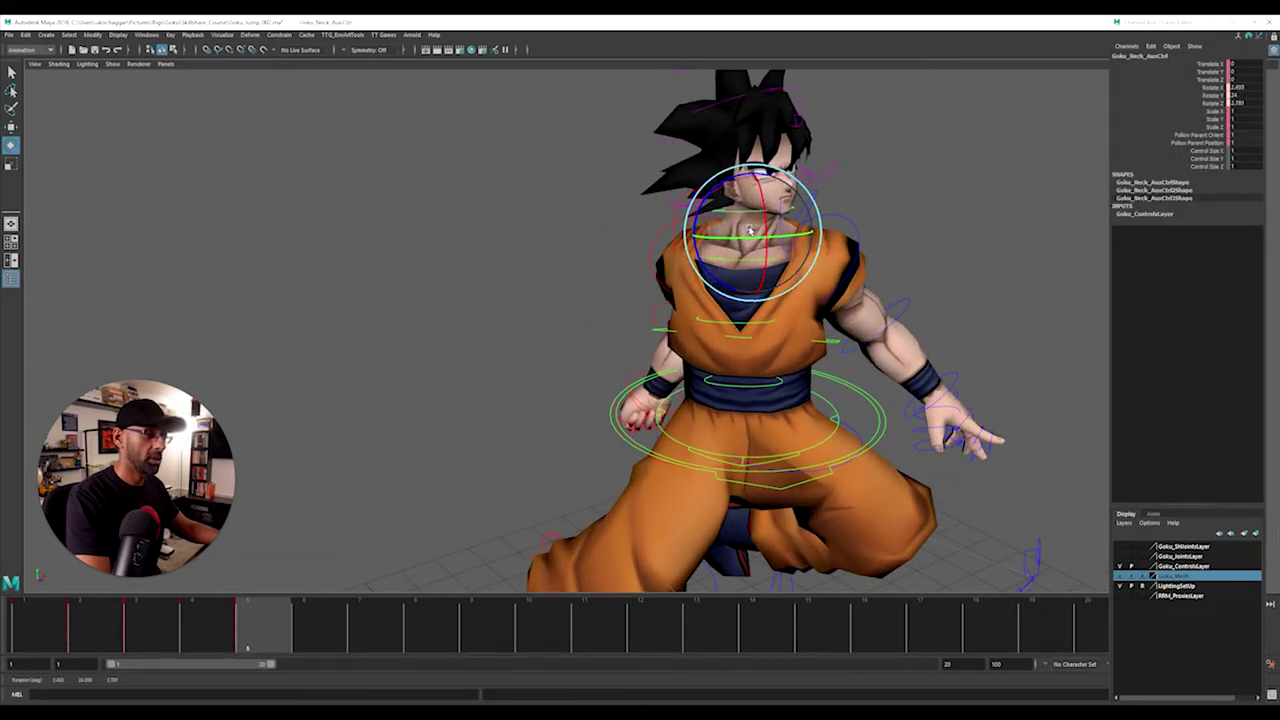
click(765, 123)
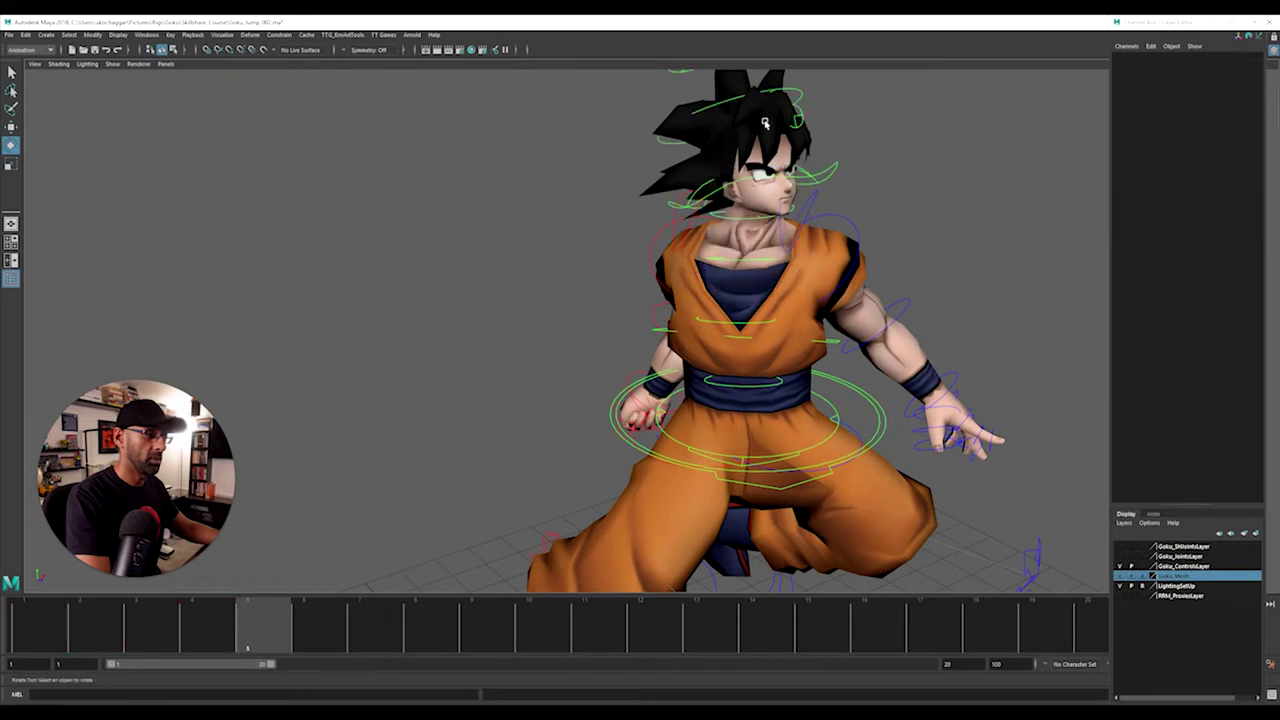
Step: Rotate the head control to tilt the head down and angle the face in the jump direction
click(835, 172)
alt+drag(918, 177, 828, 200)
drag(723, 172, 700, 238)
drag(723, 196, 720, 209)
alt+drag(700, 213, 738, 223)
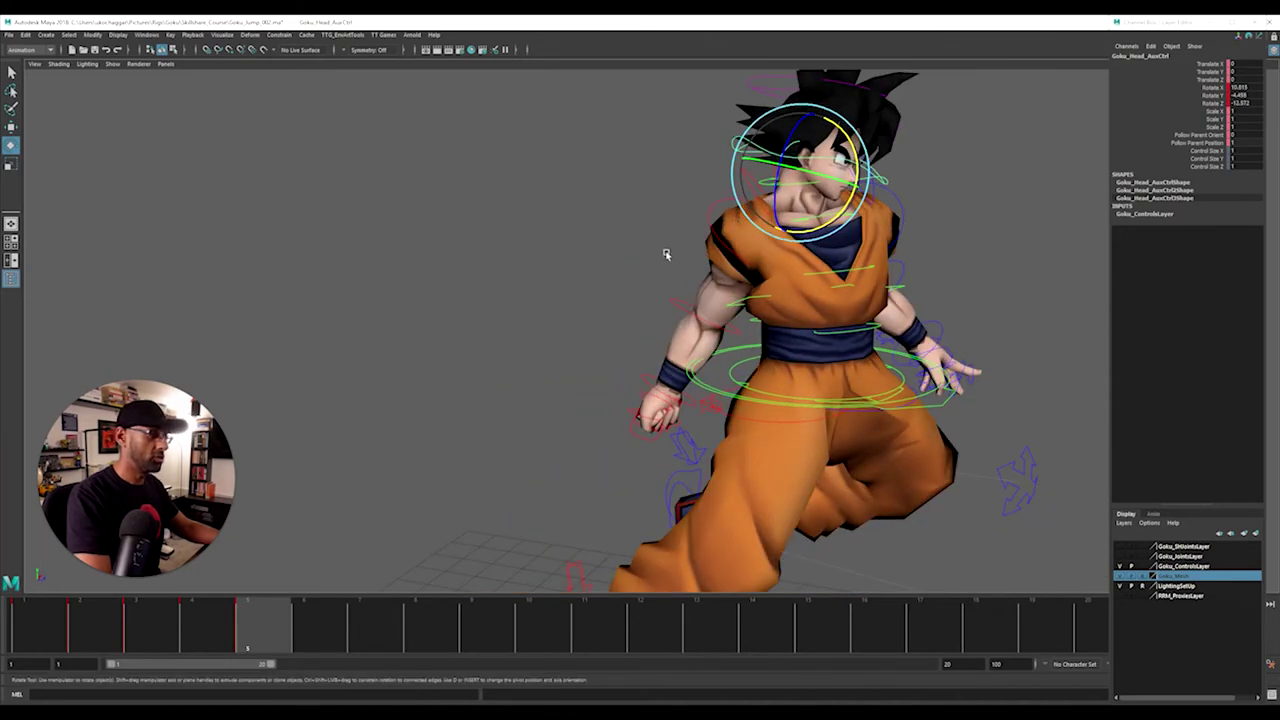
click(705, 212)
click(742, 182)
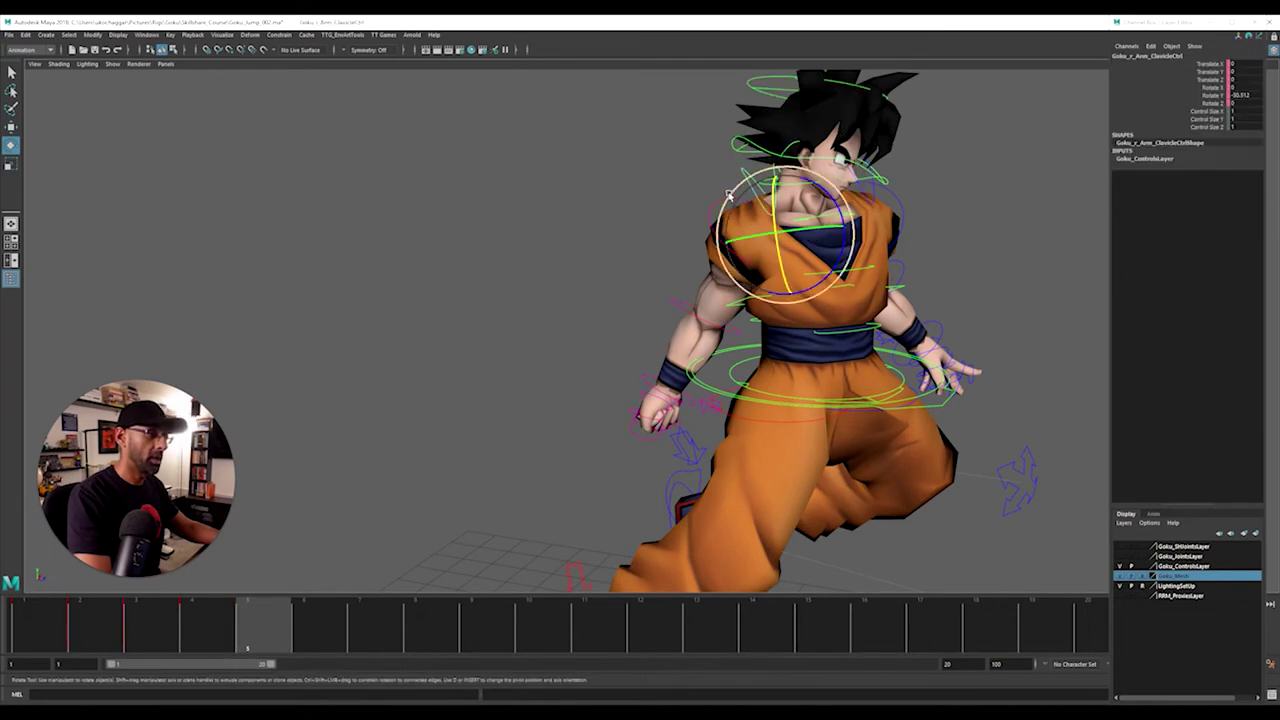
alt+drag(731, 198, 831, 238)
key(ctrl+z)
Step: Rotate the right shoulder control to swing the arm, and bend the right elbow so the fist comes up
click(752, 240)
alt+drag(754, 240, 623, 243)
click(636, 240)
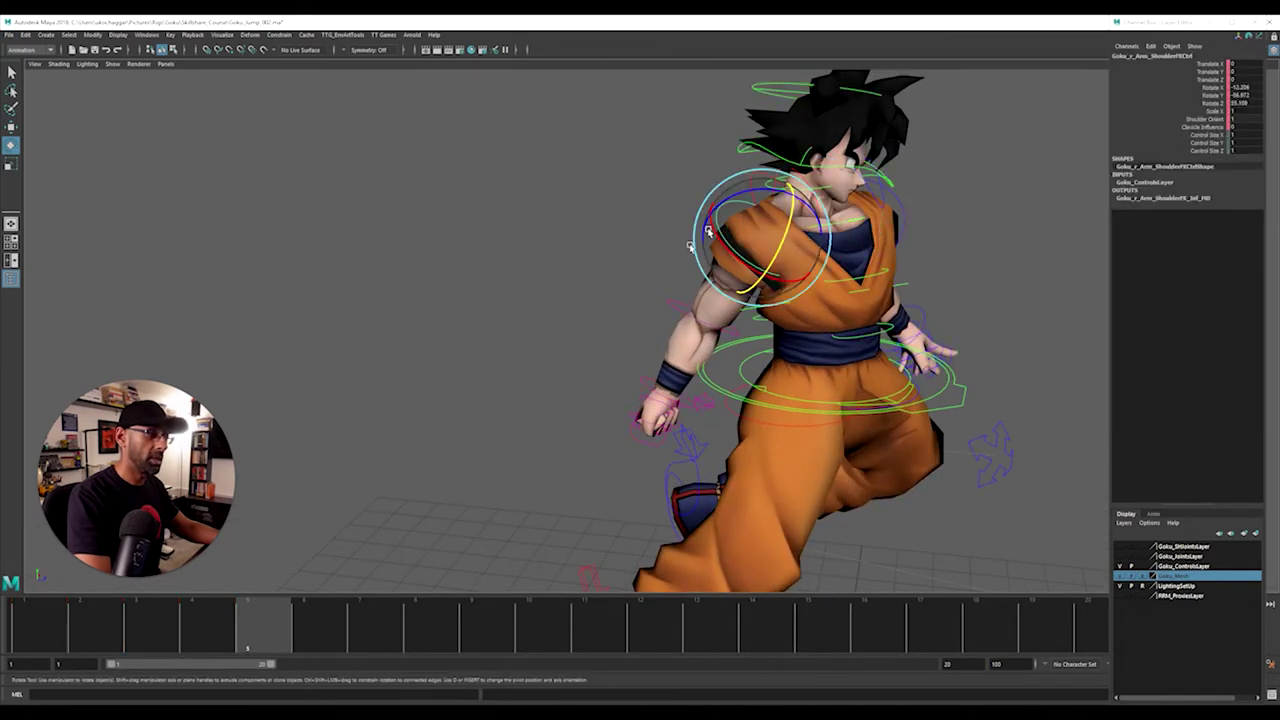
alt+drag(683, 257, 638, 228)
drag(738, 206, 809, 257)
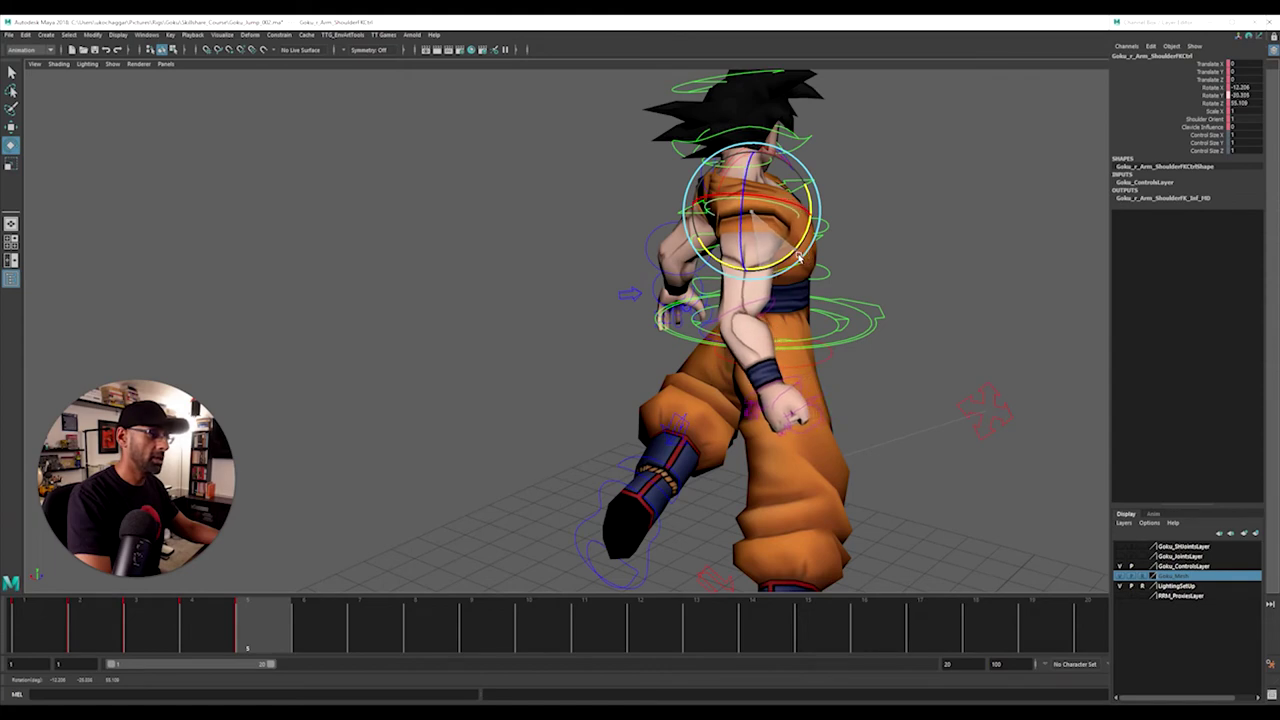
click(774, 302)
drag(785, 358, 797, 288)
Step: Rotate the right shoulder further so the elbow pulls back and the forearm points outward at waist height
alt+drag(790, 298, 677, 234)
click(660, 228)
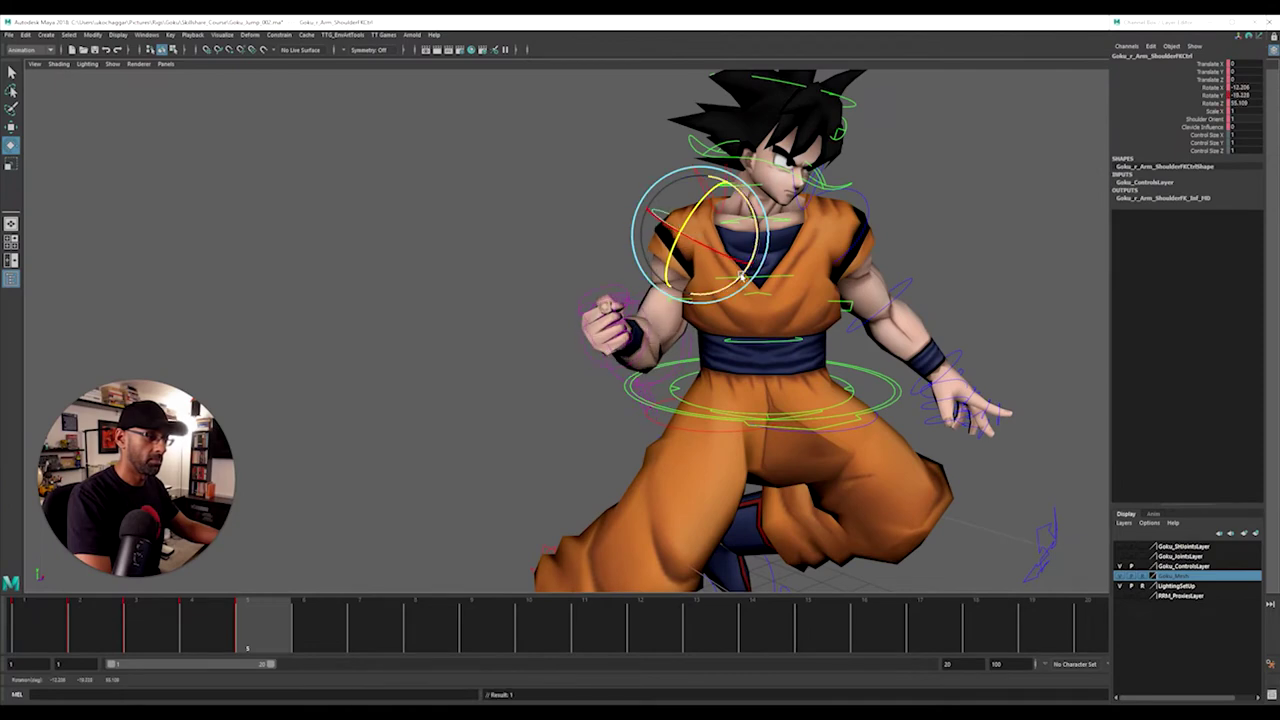
drag(742, 277, 656, 264)
drag(603, 188, 603, 194)
Step: Rotate the right wrist control so the clenched fist angles up from the forearm
alt+drag(512, 262, 515, 442)
click(774, 354)
click(541, 386)
click(551, 382)
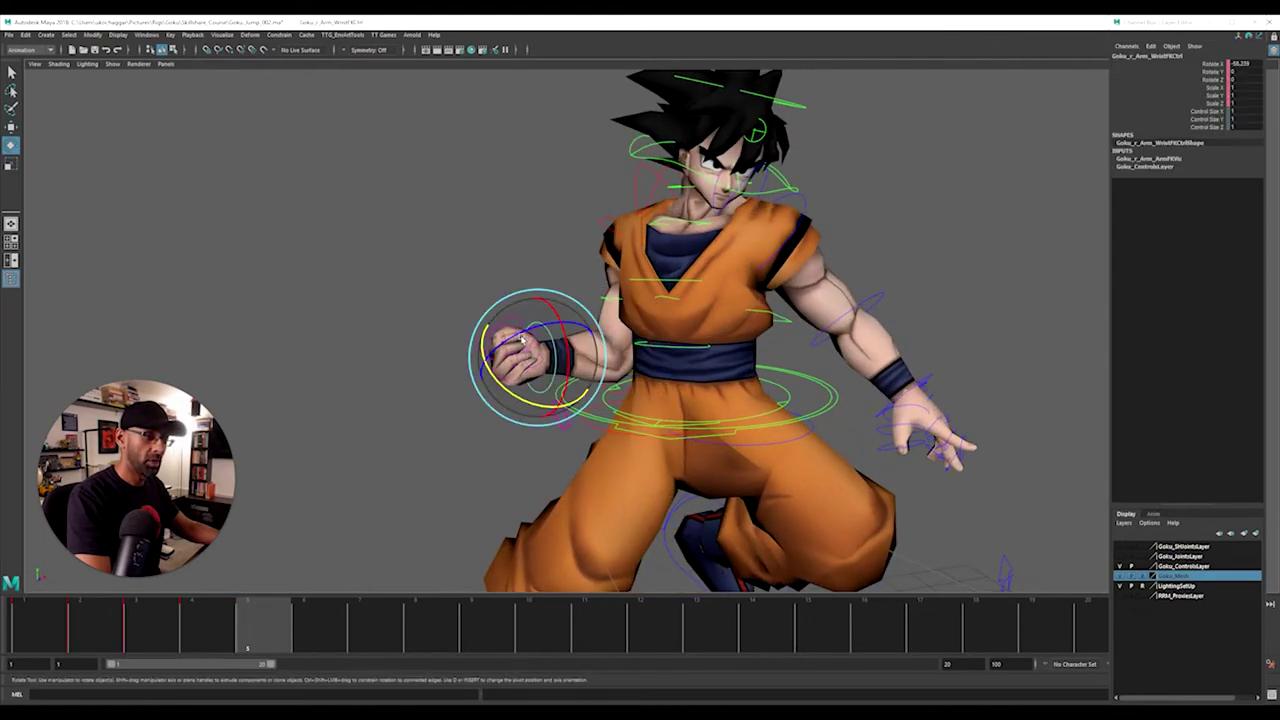
drag(545, 352, 546, 400)
Step: Rotate the left clavicle control to bring the left shoulder forward
alt+right_drag(551, 399, 363, 383)
alt+drag(363, 383, 698, 300)
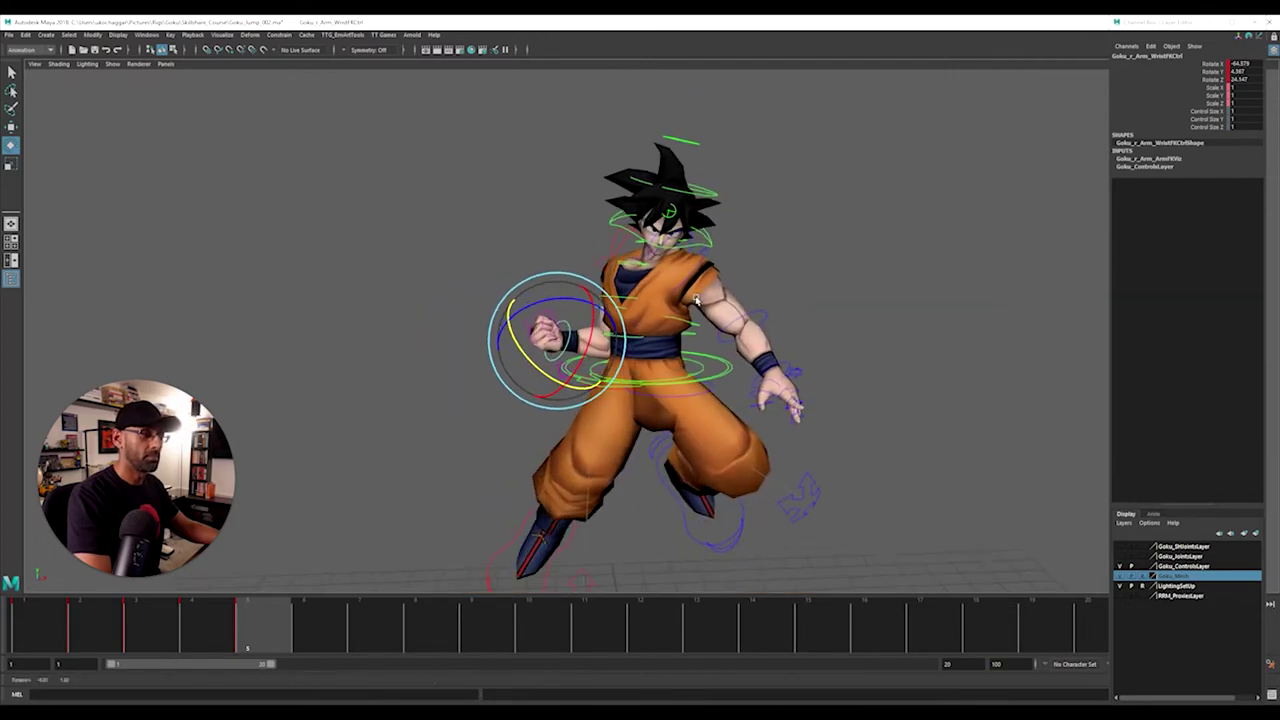
click(704, 259)
alt+right_drag(700, 270, 720, 351)
click(556, 340)
alt+drag(556, 340, 551, 388)
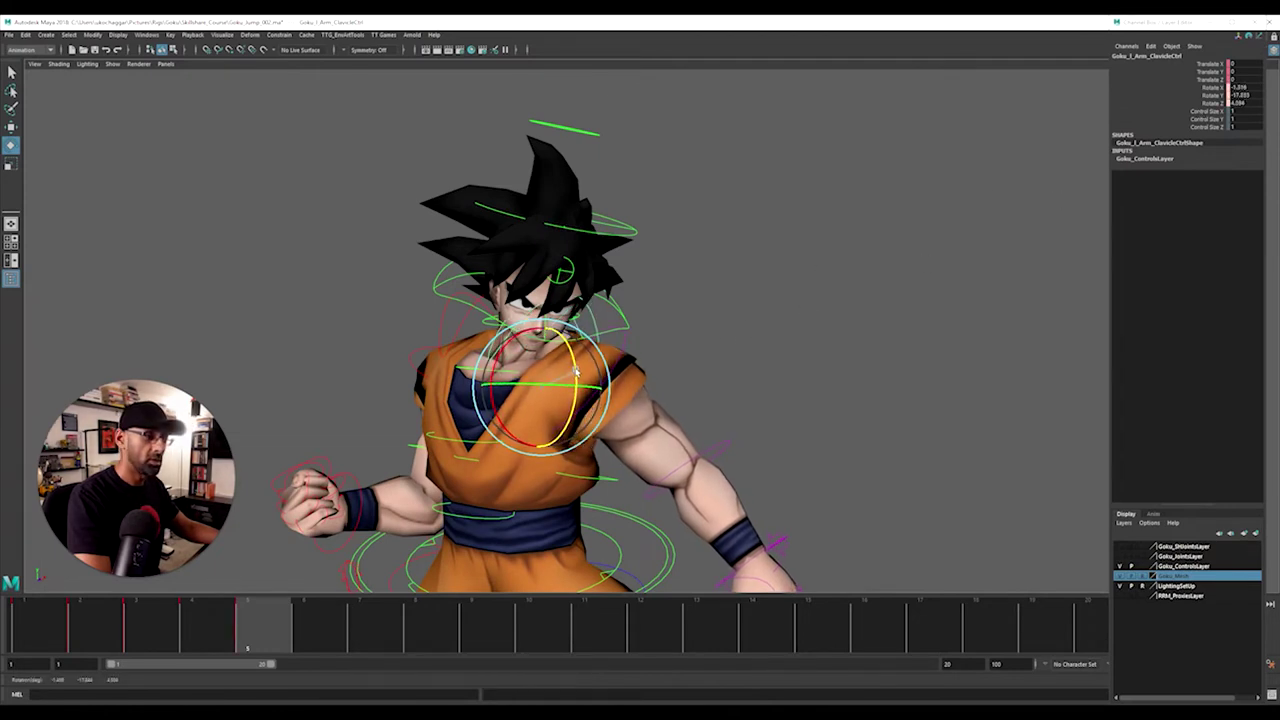
click(614, 368)
Step: Rotate the left shoulder control to raise the arm out to about chest height, and adjust the left elbow's bend
click(618, 363)
mouse_move(600, 388)
mouse_down()
mouse_move(612, 390)
mouse_move(590, 396)
mouse_move(587, 383)
mouse_up()
click(700, 424)
drag(700, 424, 707, 428)
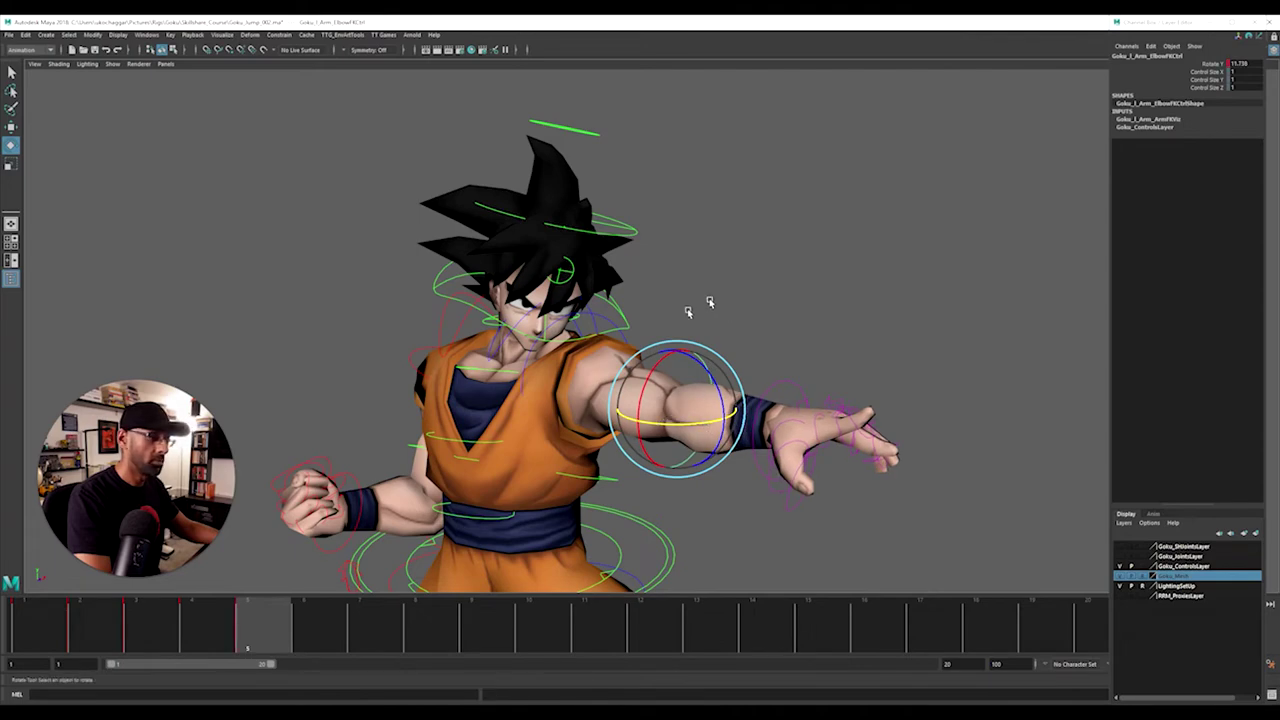
click(648, 333)
Step: Rotate the left shoulder and elbow controls so the arm reaches forward in front of the chest
click(527, 362)
drag(592, 402, 550, 366)
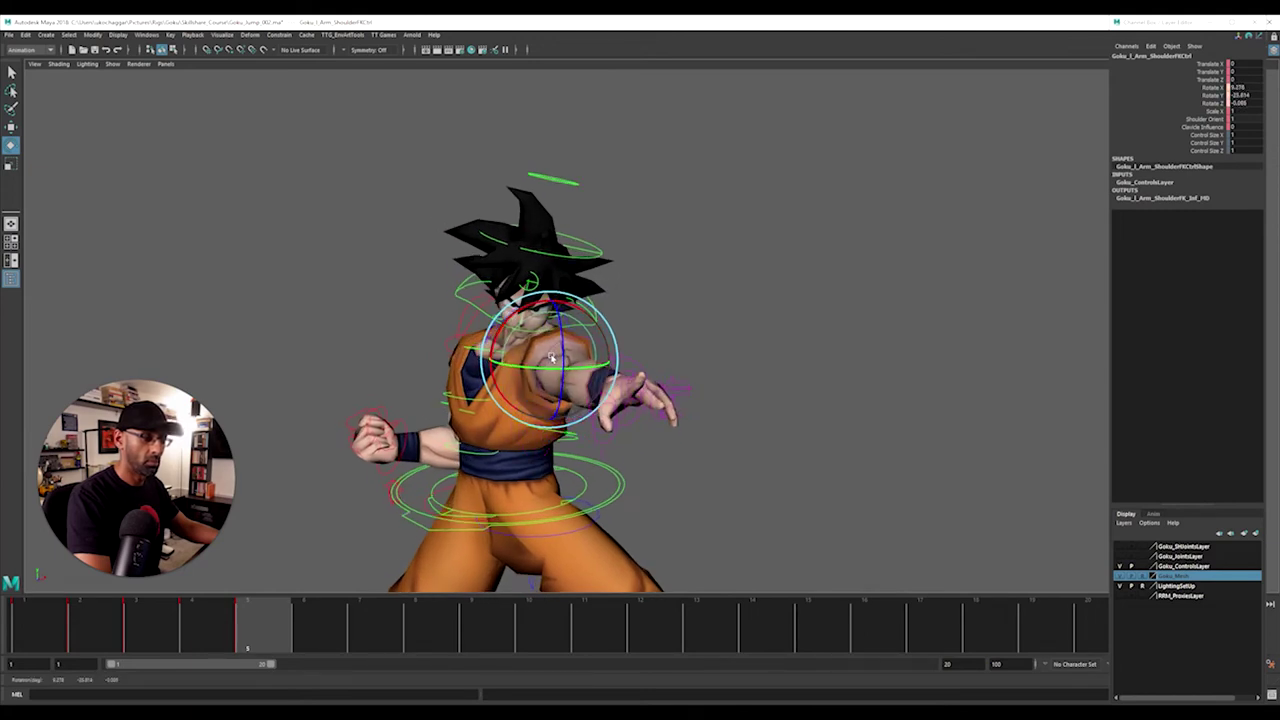
click(655, 337)
click(600, 388)
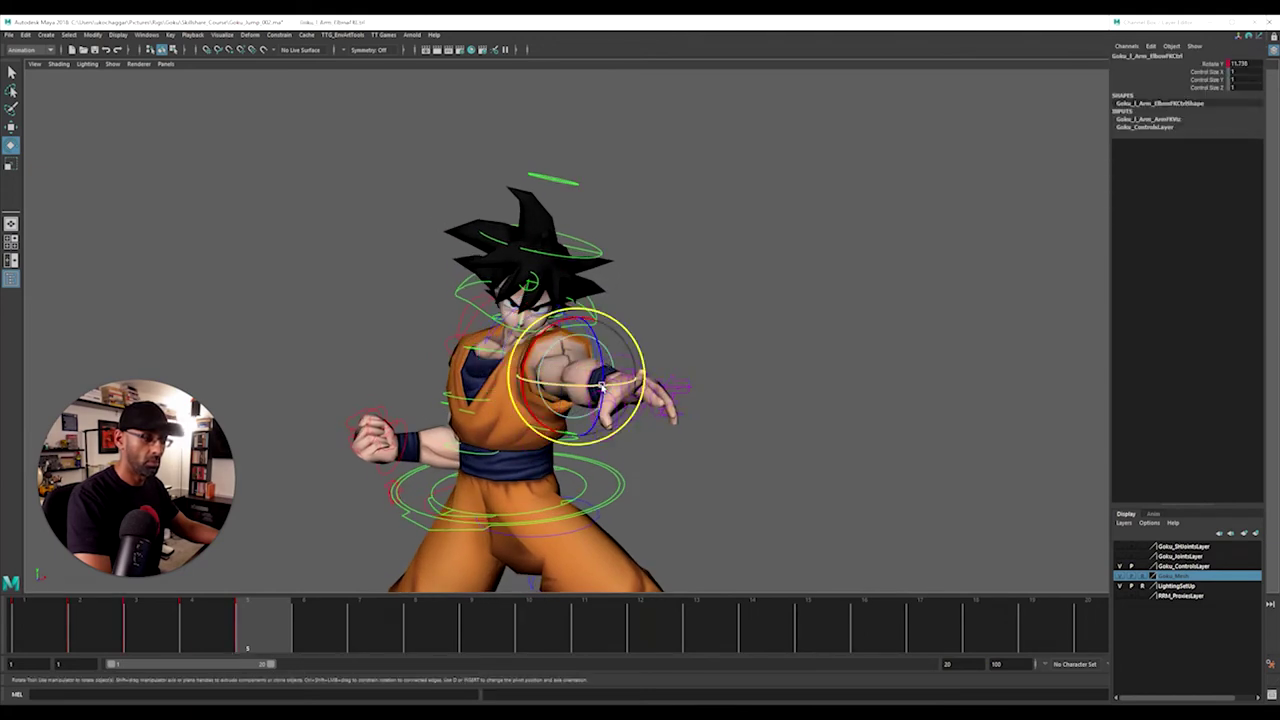
click(675, 420)
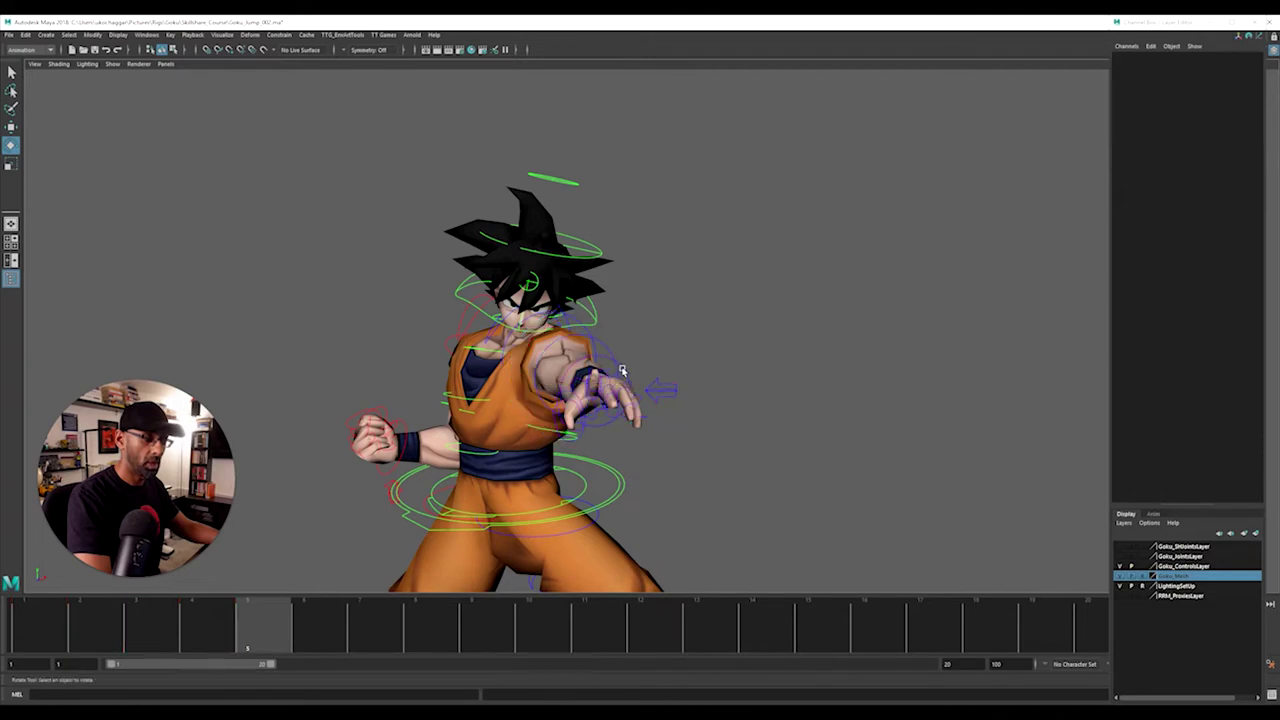
Step: Rotate the left wrist control so the open hand lifts with its fingers pointing up
click(612, 397)
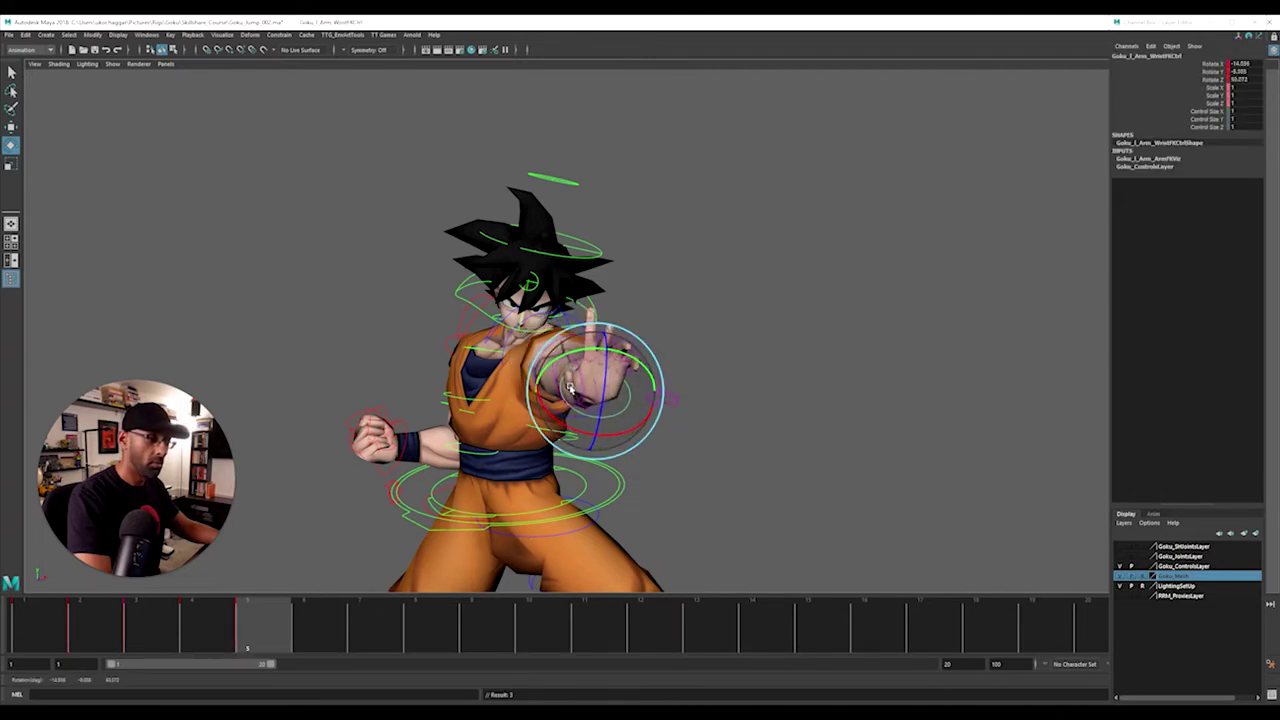
alt+drag(580, 396, 406, 299)
click(684, 338)
Step: Rotate the main root control to turn and tilt the whole body in the air
alt+drag(684, 340, 705, 360)
alt+drag(505, 352, 779, 345)
click(683, 305)
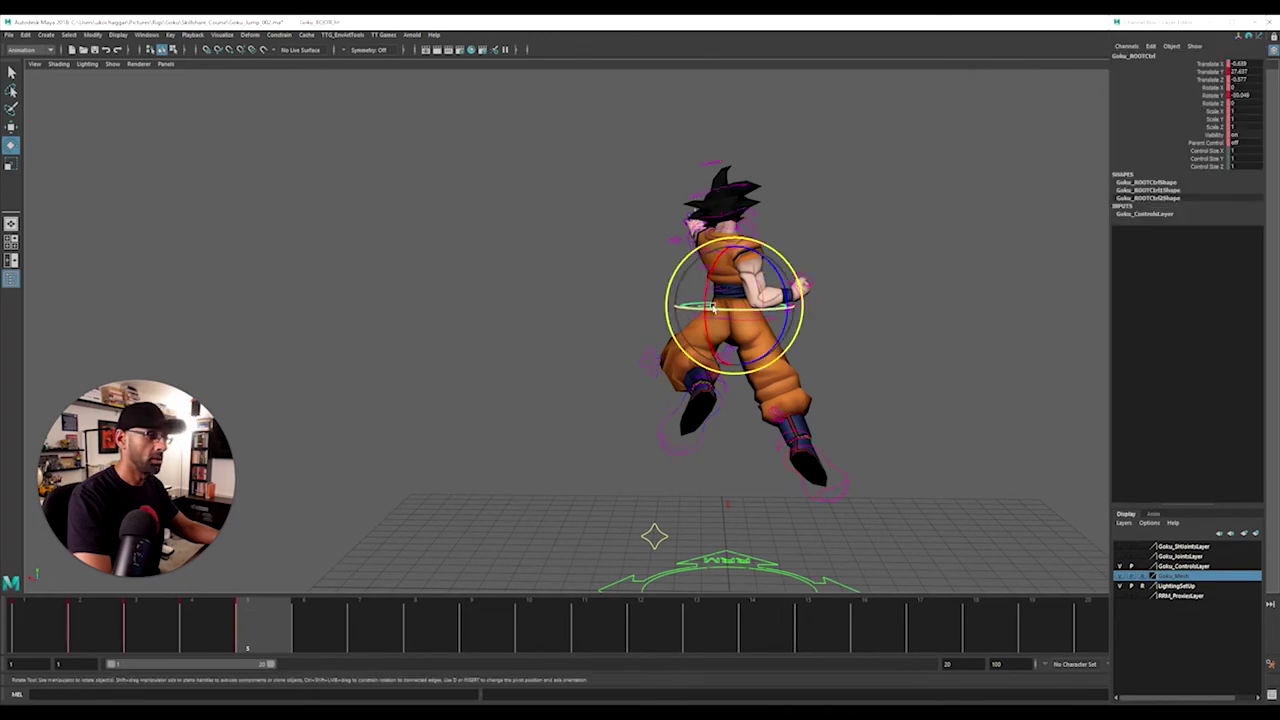
alt+drag(683, 305, 534, 302)
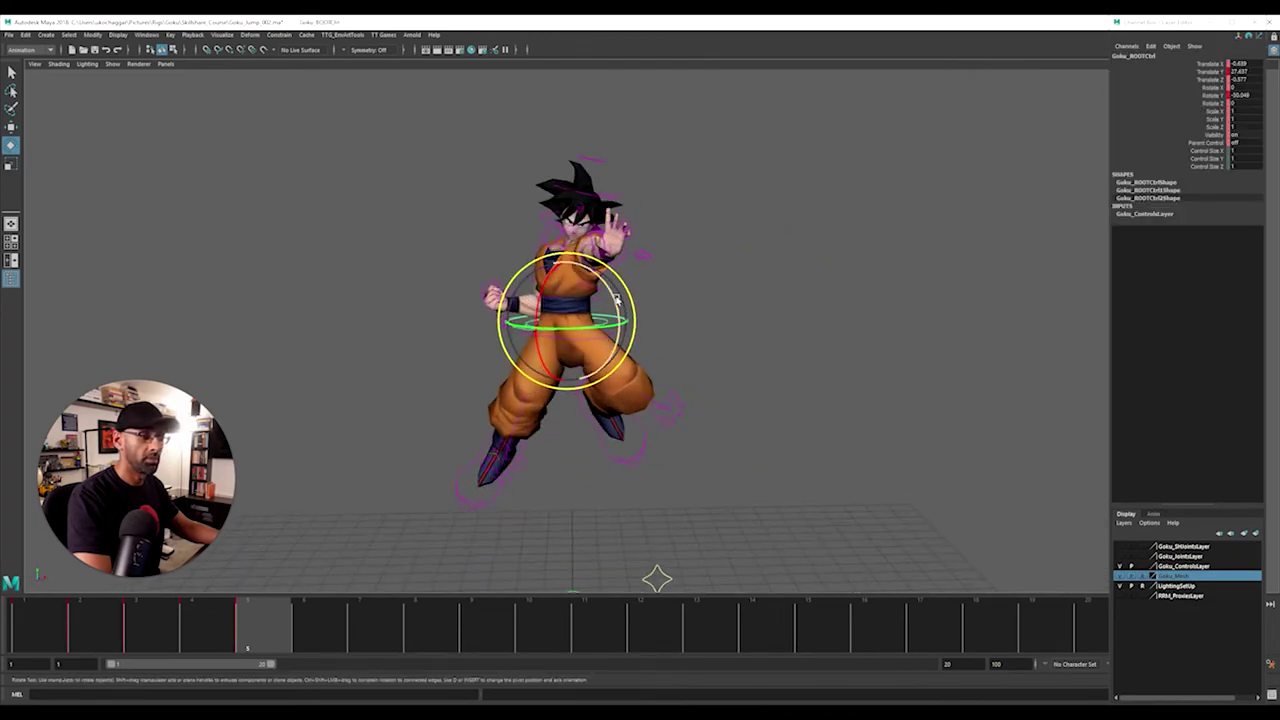
drag(612, 298, 592, 318)
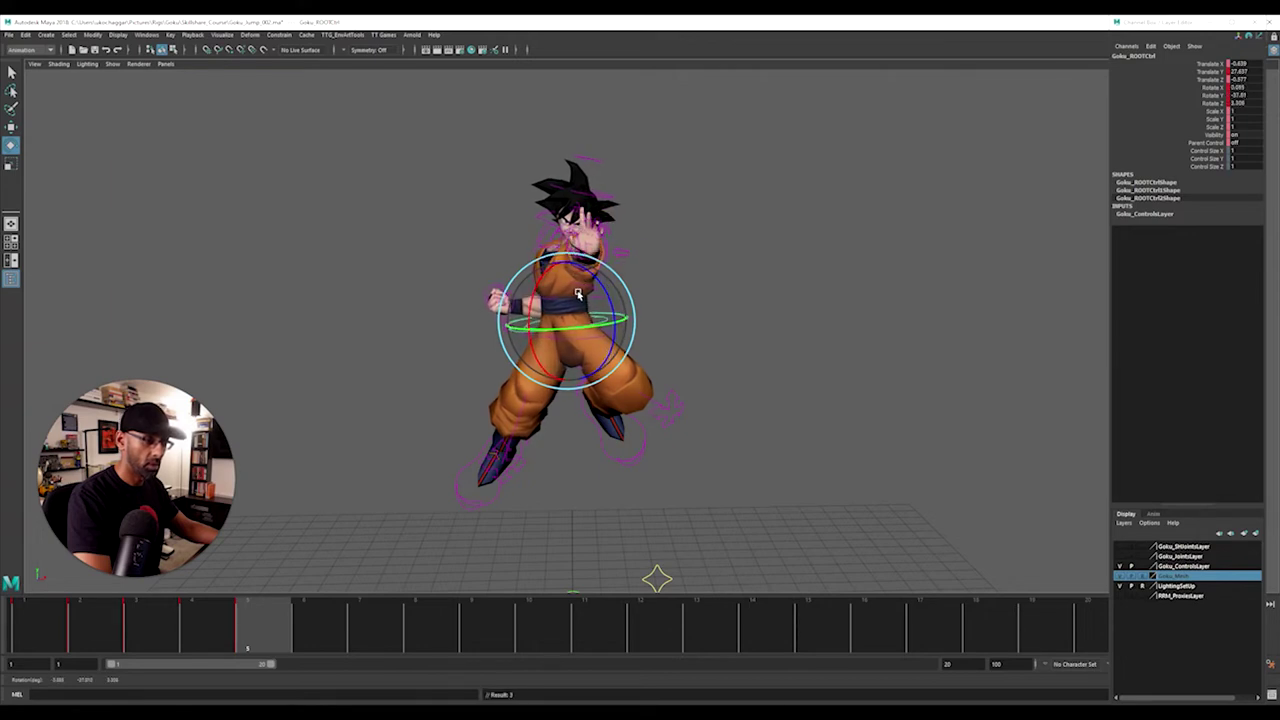
click(642, 294)
Step: Rotate the lowest spine control to lean the torso over the hips
click(548, 300)
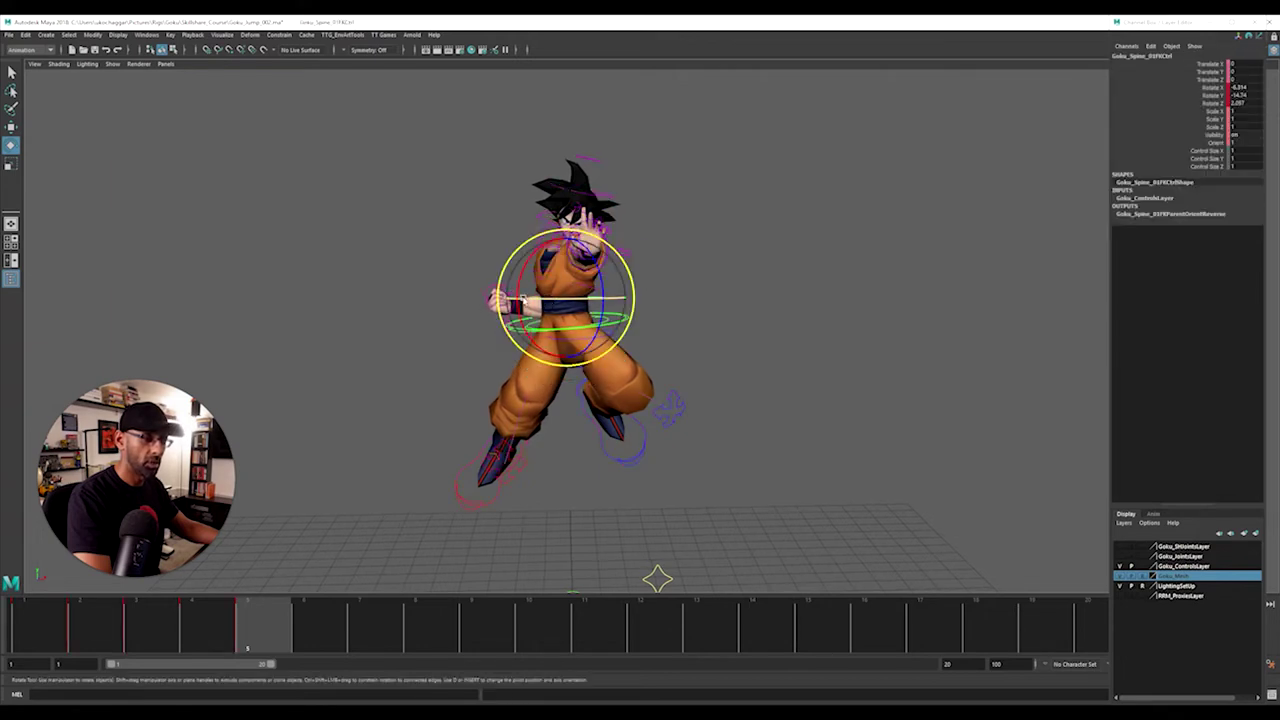
drag(523, 296, 713, 293)
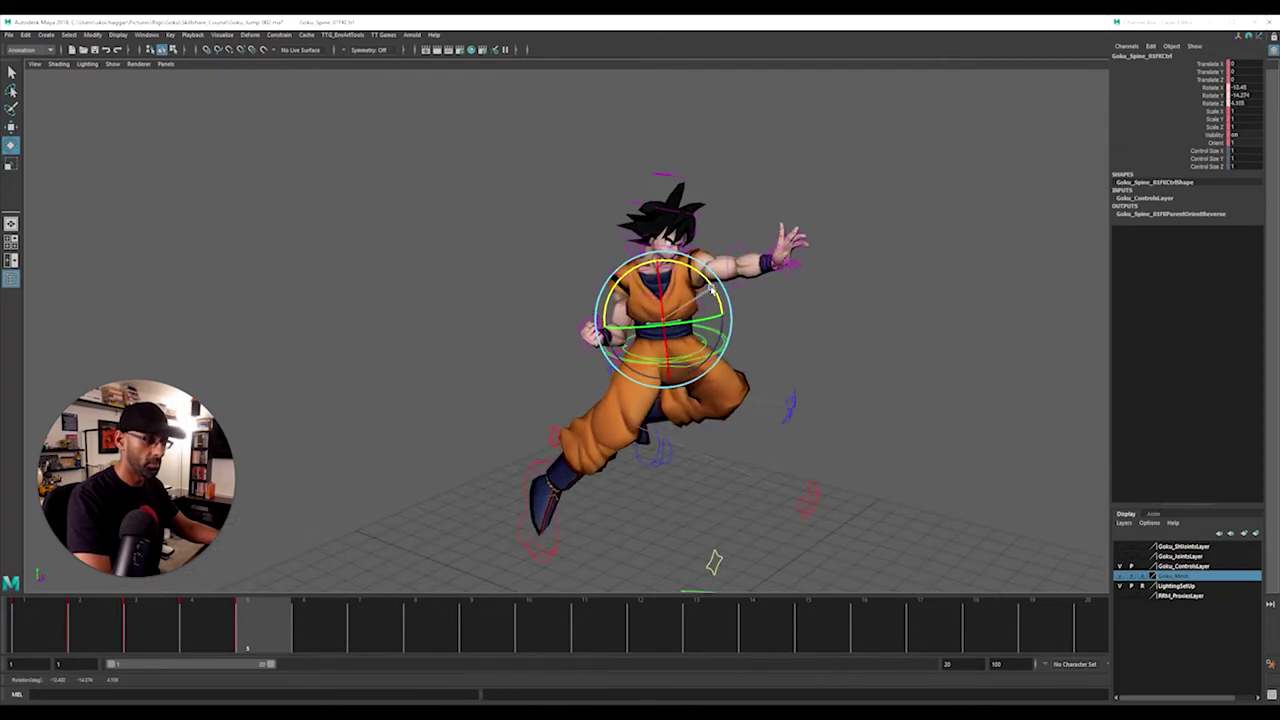
click(765, 322)
Step: Rotate the neck control so the head faces along the outstretched left arm
scroll(738, 342, up, 4)
alt+drag(738, 342, 634, 269)
click(679, 298)
alt+drag(634, 269, 552, 284)
alt+drag(552, 284, 705, 282)
click(940, 276)
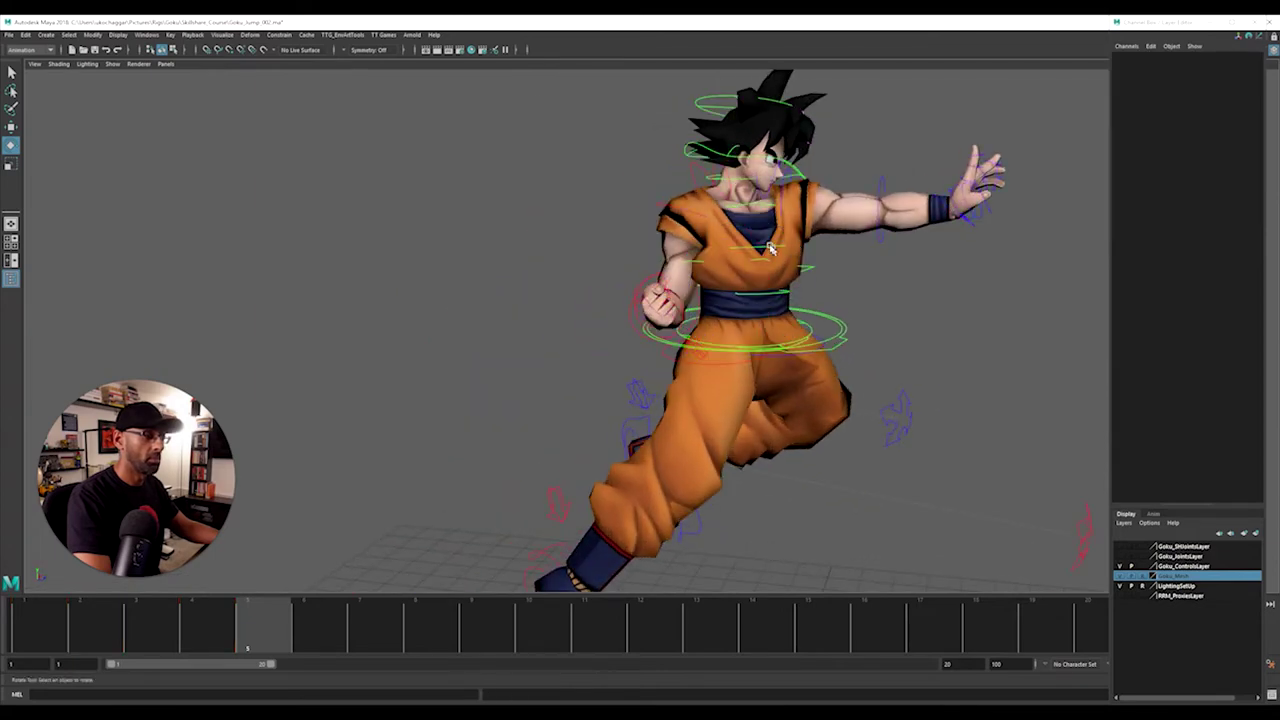
click(768, 210)
drag(770, 212, 554, 287)
Step: Rotate the right shoulder control to refine how the bent arm is pulled back beside the waist
click(583, 277)
click(612, 240)
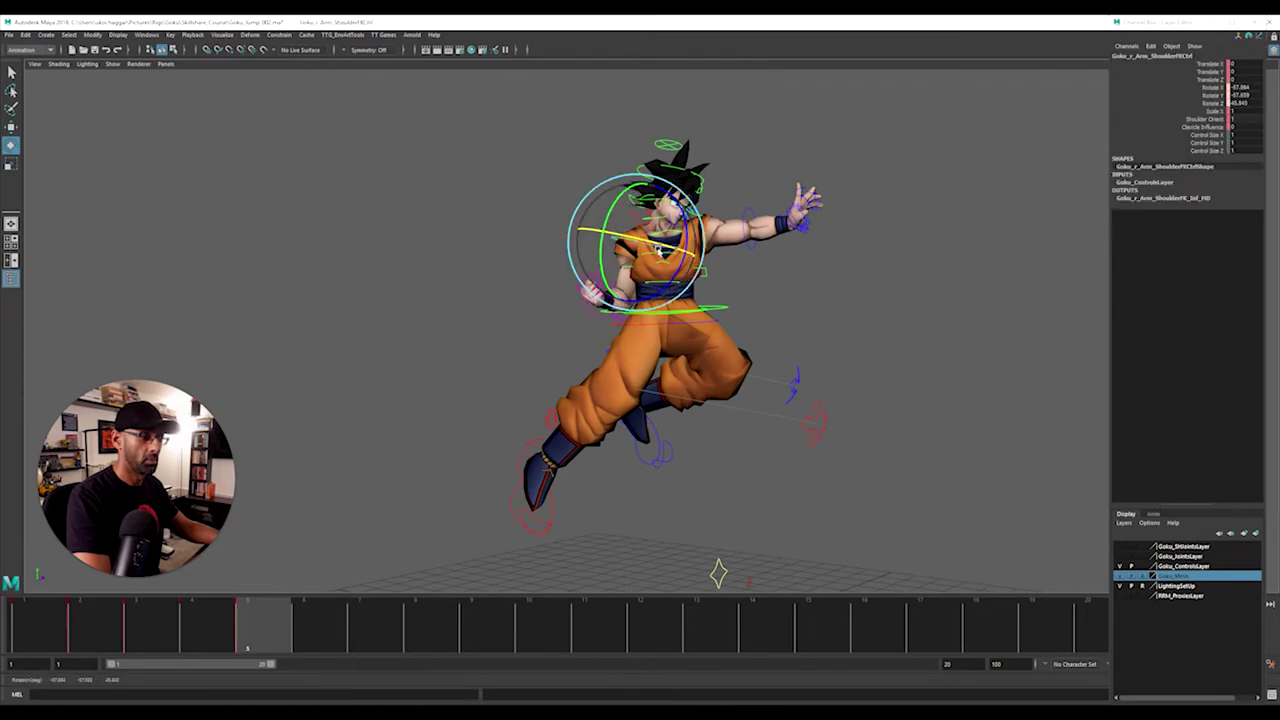
alt+drag(637, 244, 562, 303)
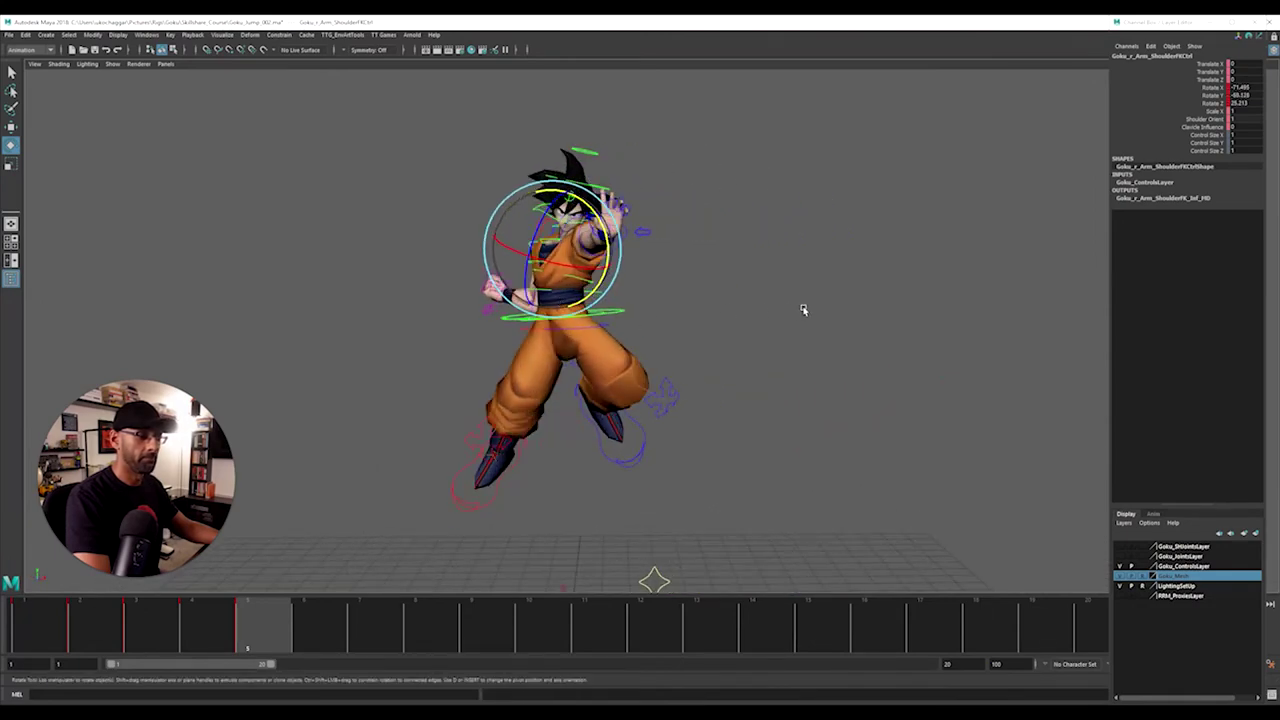
alt+drag(796, 311, 766, 360)
click(750, 342)
Step: Rotate the left shoulder control further so the outstretched arm swings across in front of the chest
alt+drag(677, 354, 563, 263)
click(592, 277)
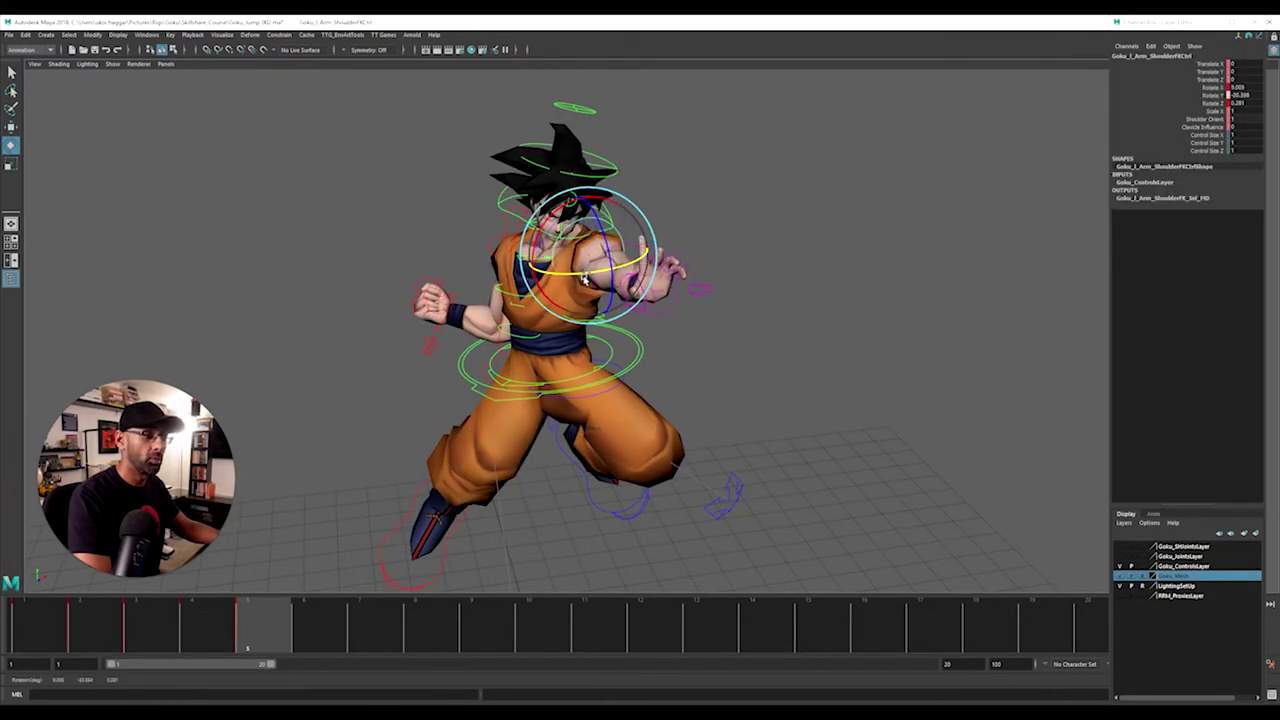
alt+drag(582, 280, 577, 272)
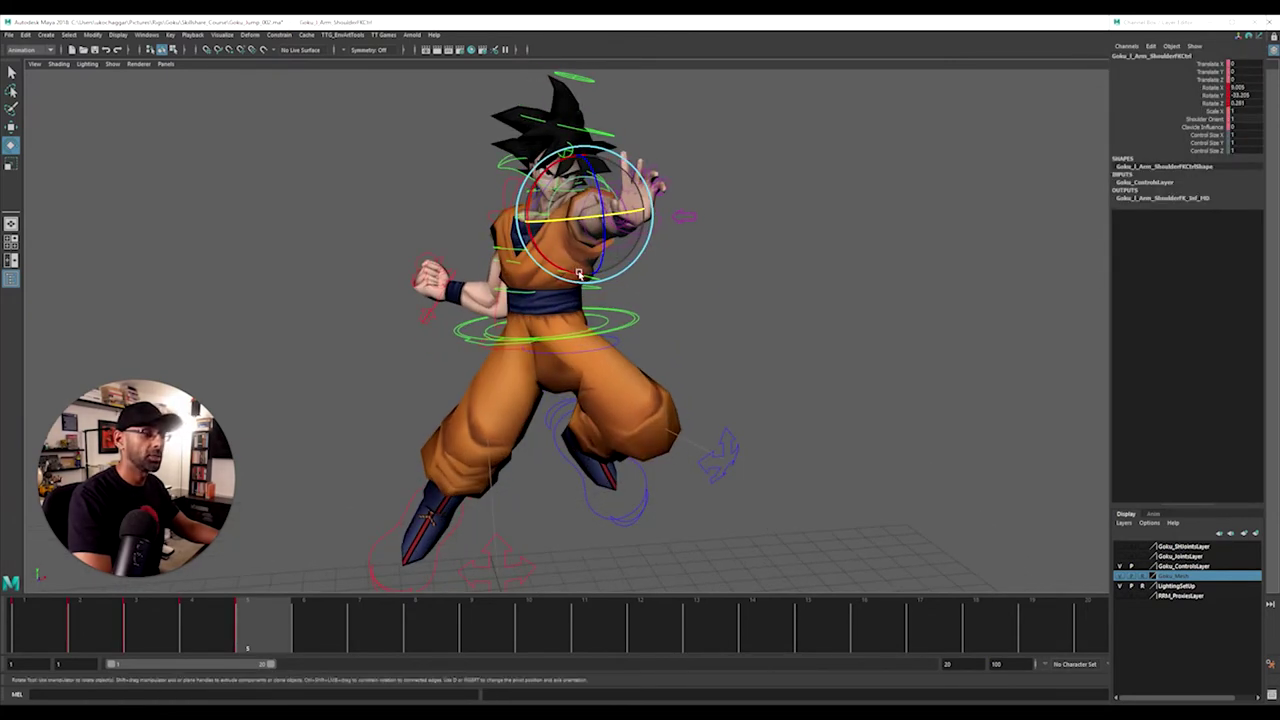
alt+right_drag(633, 279, 405, 230)
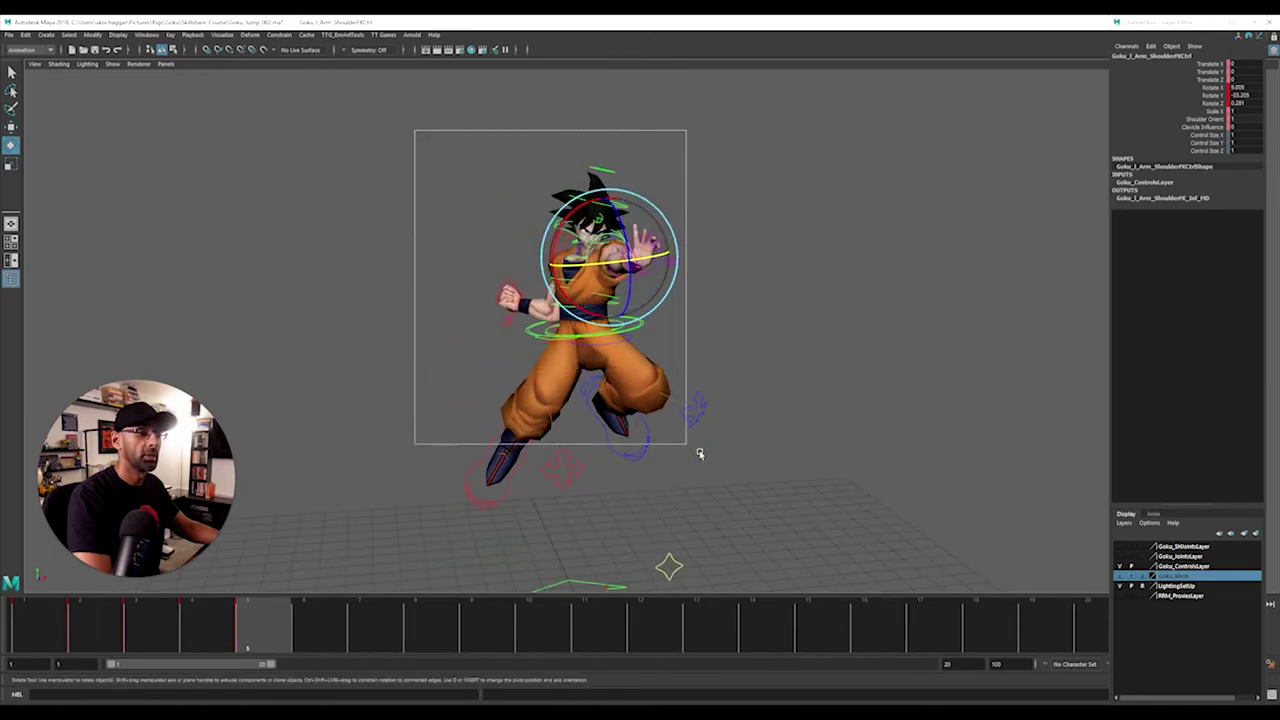
Step: Select all of the character's body controls and key the full airborne pose on frame 5
drag(722, 467, 724, 469)
drag(347, 618, 265, 625)
mouse_move(440, 470)
alt+mouse_down()
mouse_move(343, 463)
mouse_move(517, 466)
mouse_move(400, 454)
mouse_move(520, 474)
mouse_move(399, 465)
mouse_move(419, 476)
alt+mouse_up()
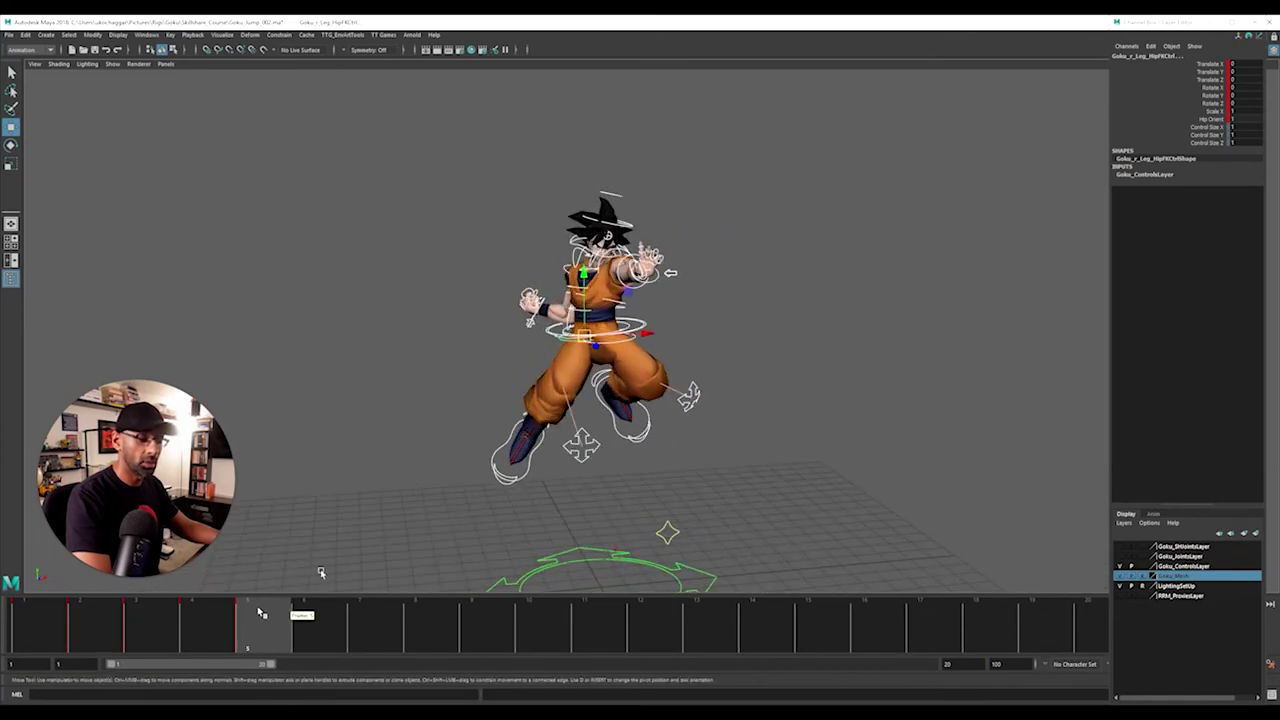
Step: Rotate the right shoulder control to push the bent arm further out from the torso
click(372, 438)
alt+right_drag(371, 437, 686, 389)
alt+drag(686, 389, 628, 392)
alt+drag(529, 371, 601, 373)
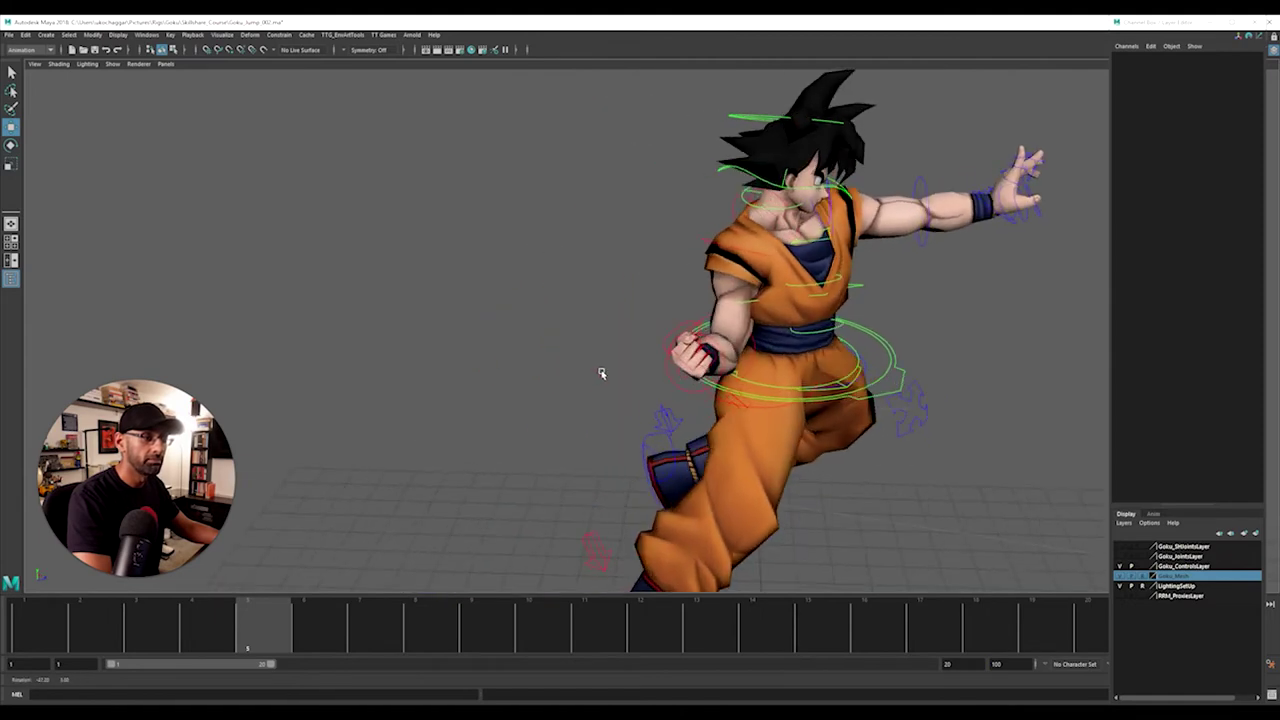
click(757, 256)
key(e)
drag(780, 288, 773, 303)
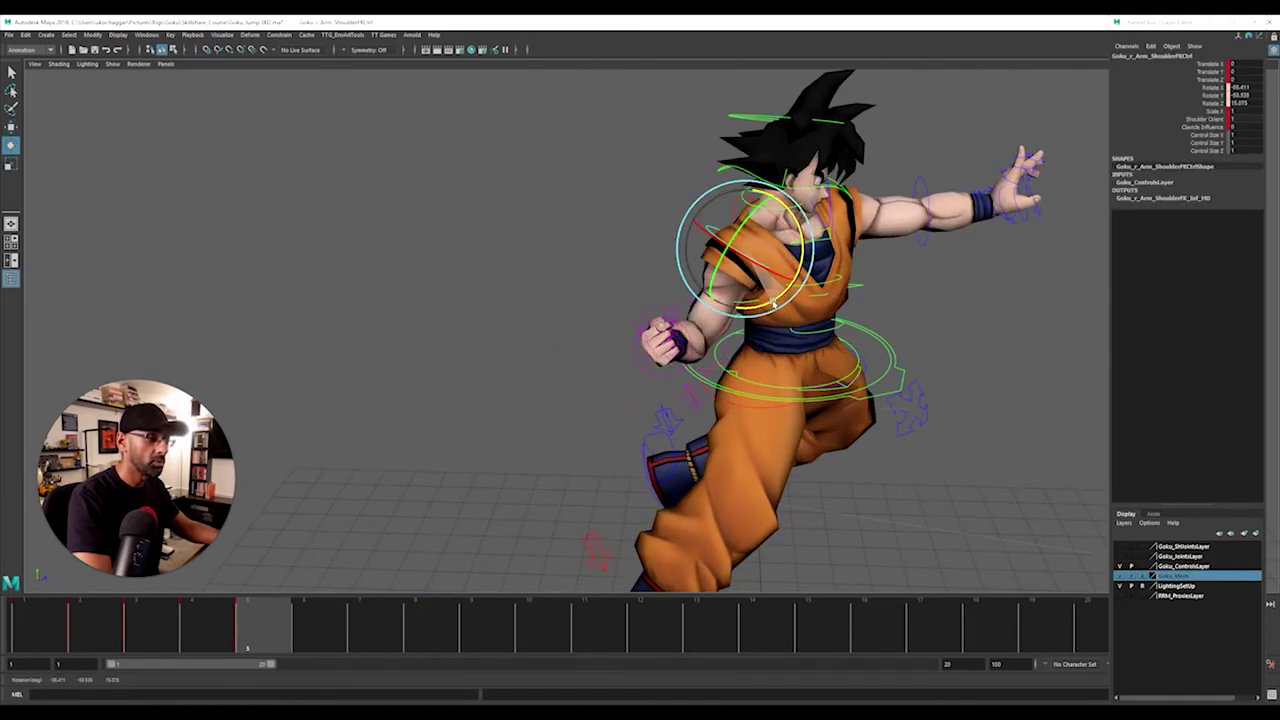
drag(721, 267, 638, 299)
drag(547, 249, 538, 289)
alt+drag(538, 340, 663, 320)
drag(582, 184, 785, 222)
Step: Check the airborne pose from the front and save the scene
alt+drag(940, 240, 849, 257)
alt+right_drag(849, 257, 720, 270)
alt+drag(720, 270, 601, 305)
alt+drag(706, 301, 555, 347)
click(726, 304)
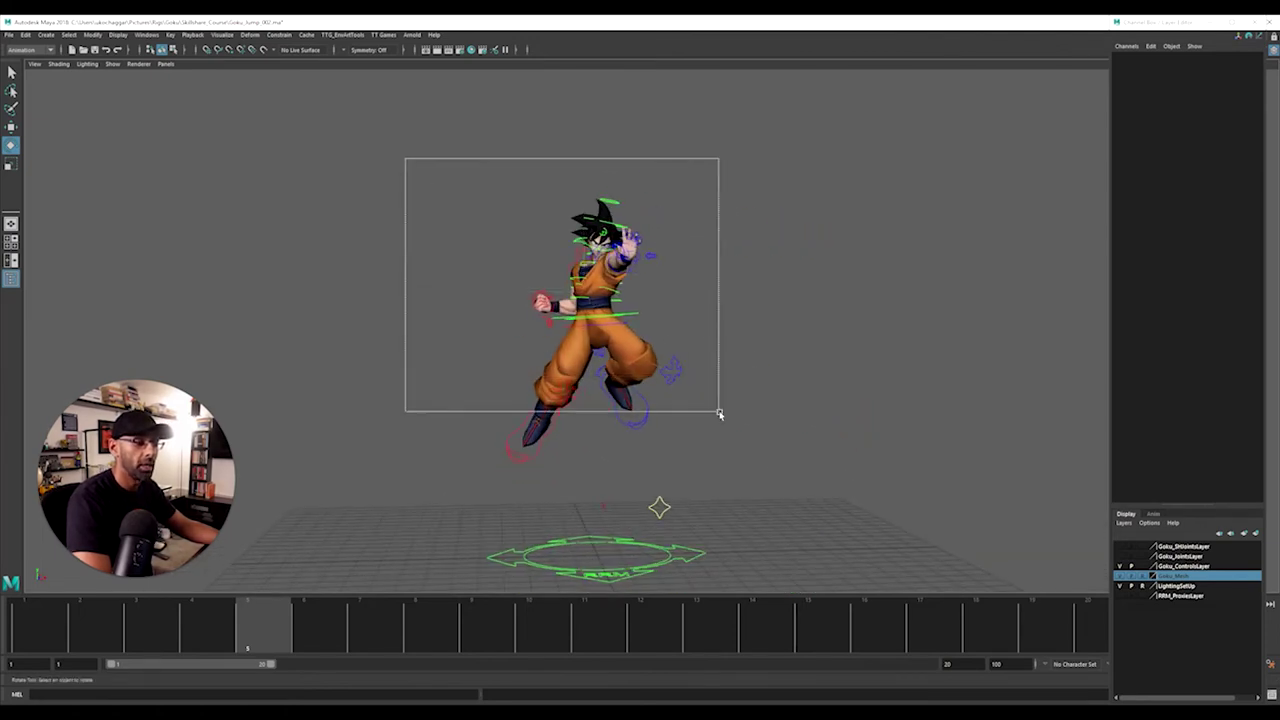
drag(726, 421, 727, 422)
click(426, 246)
click(7, 35)
click(47, 79)
Step: Select all of the character's body controls and move the airborne pose's key to frame 11
drag(406, 165, 700, 456)
click(454, 185)
key(w)
drag(283, 640, 507, 656)
drag(268, 632, 578, 646)
drag(138, 624, 527, 657)
Step: Key an in-between pose on frame 8, then retime it to frame 5 and the airborne pose to frame 6
click(445, 648)
click(354, 634)
click(434, 648)
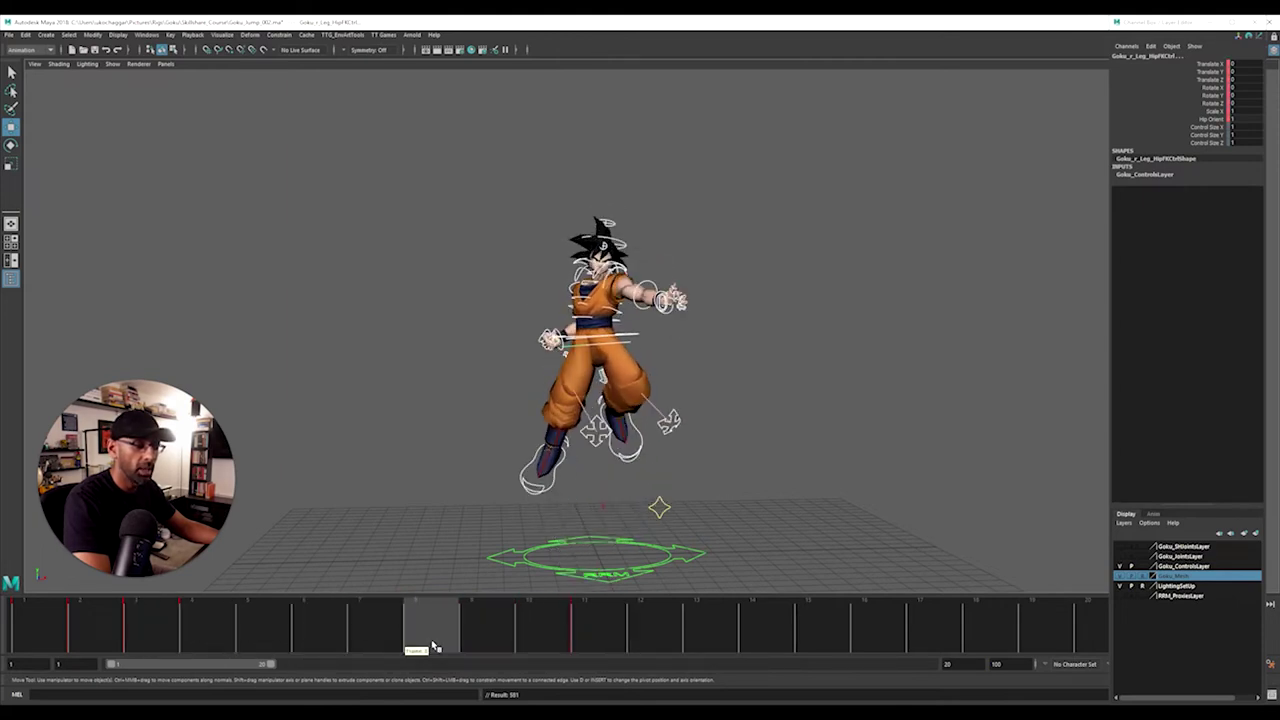
drag(432, 645, 544, 649)
click(409, 641)
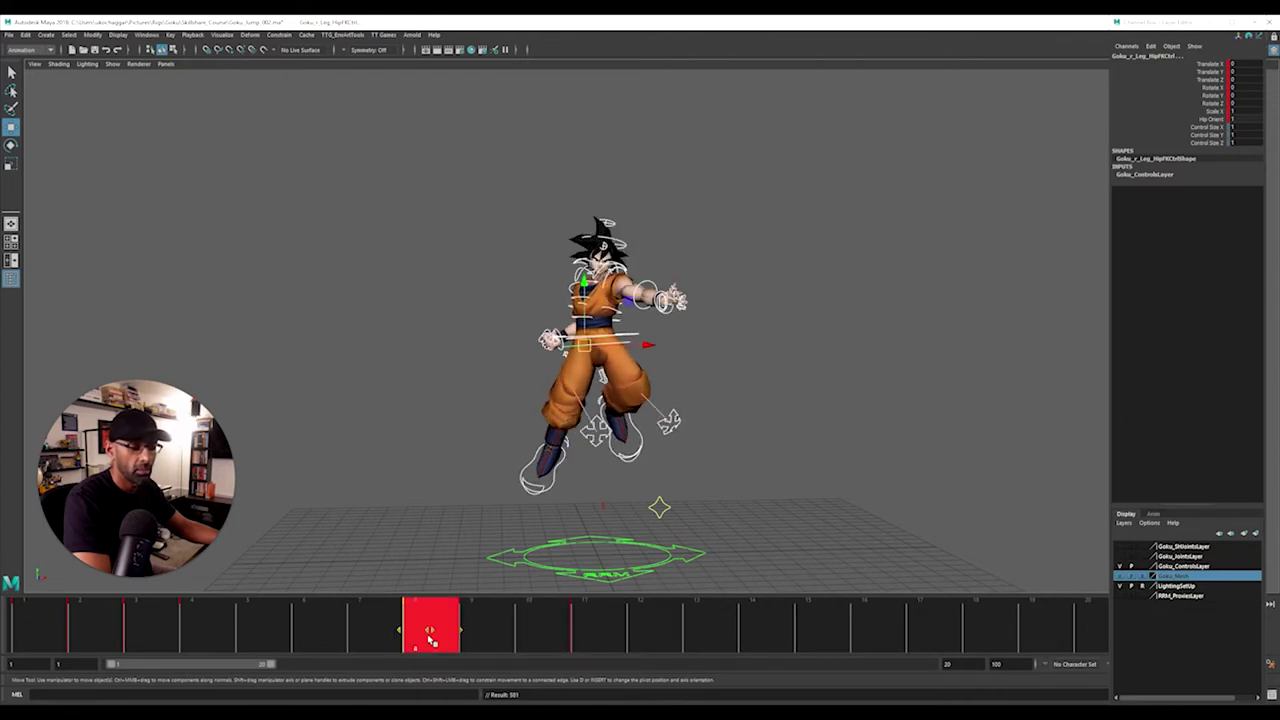
drag(430, 640, 350, 626)
drag(137, 626, 354, 639)
Step: Play back and scrub the jump up to frame 7 to examine its timing
click(42, 610)
key(alt+v)
click(137, 619)
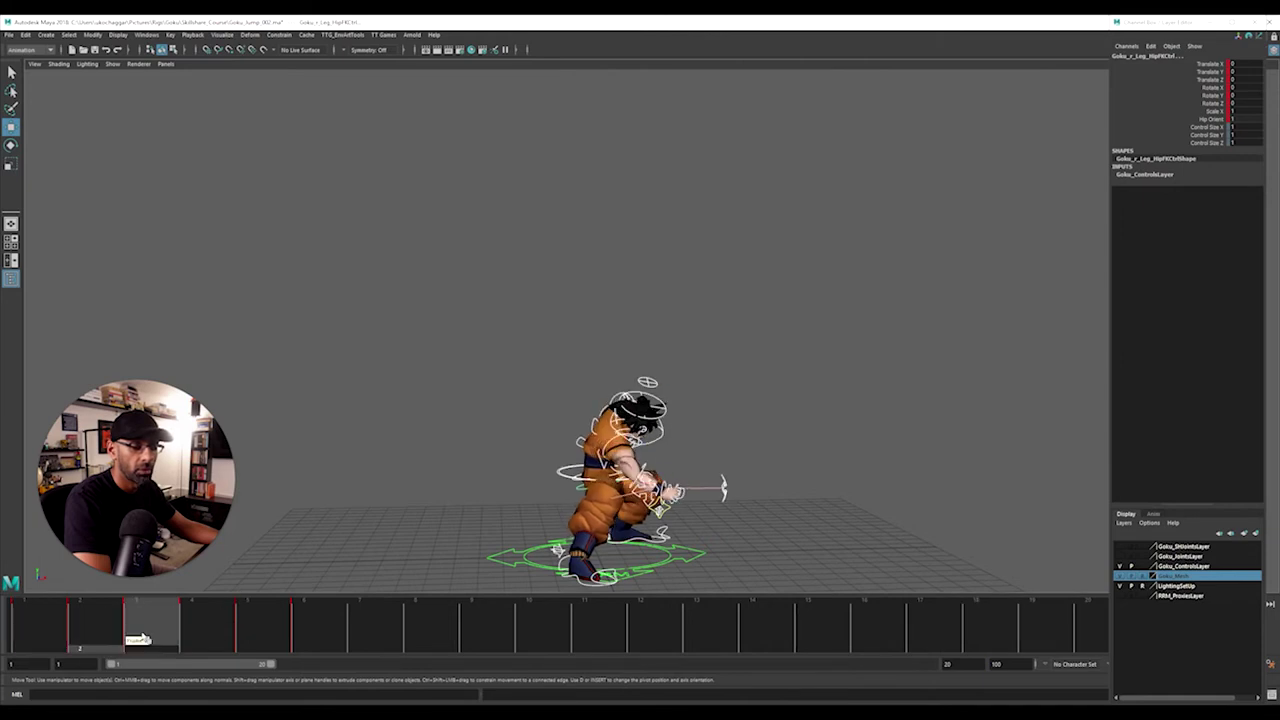
mouse_move(165, 641)
mouse_down()
mouse_move(360, 660)
mouse_move(305, 655)
mouse_up()
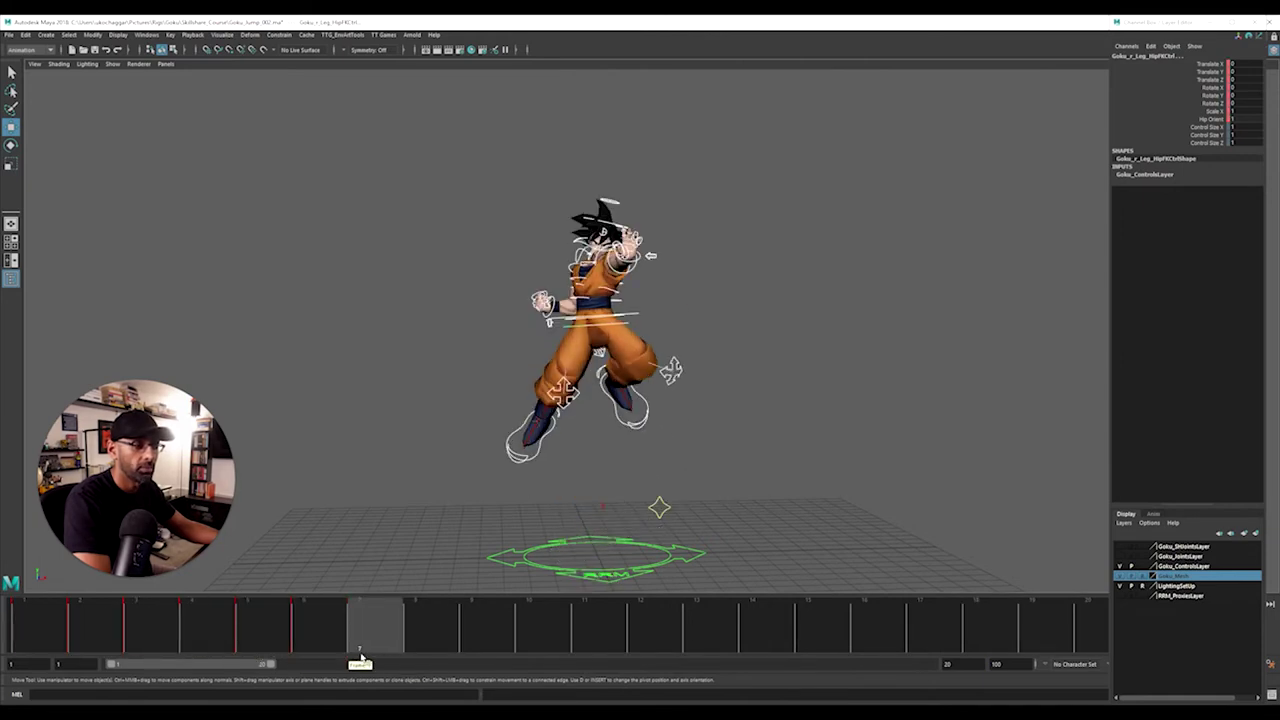
mouse_move(365, 660)
mouse_down()
mouse_move(271, 651)
mouse_move(343, 655)
mouse_up()
click(86, 623)
key(alt+v)
key(alt+v)
drag(112, 646, 365, 660)
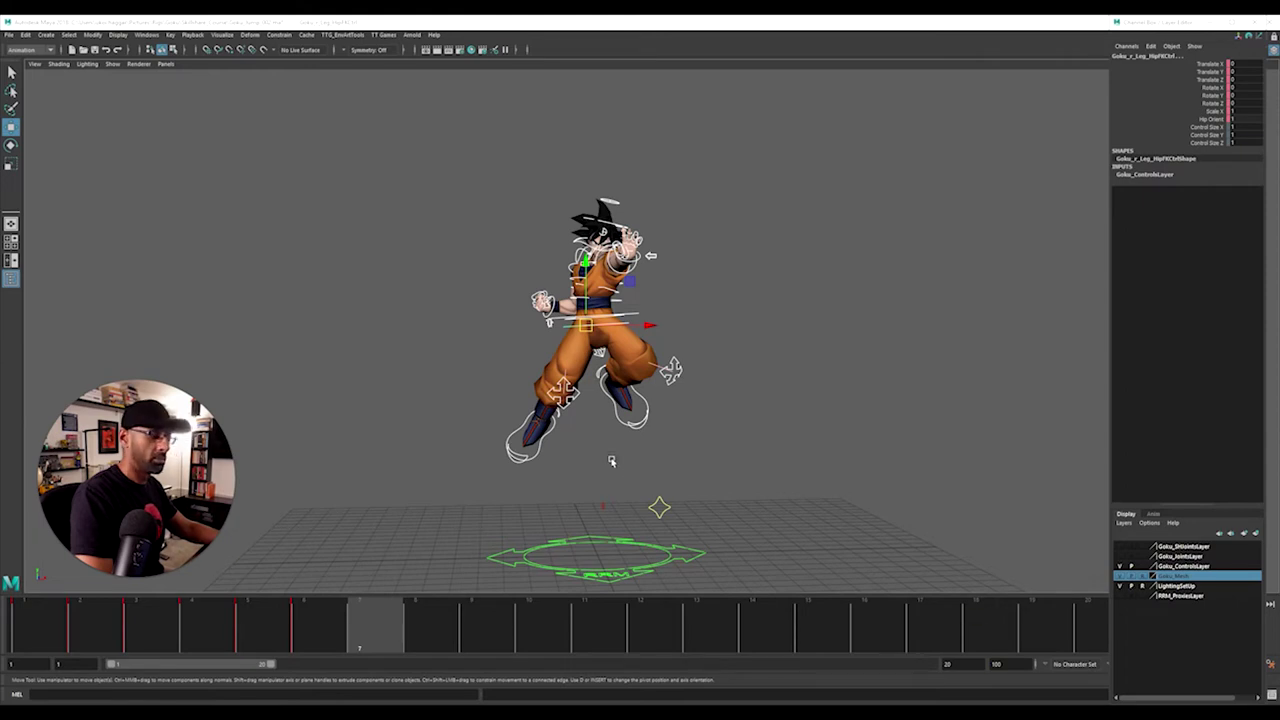
Step: On frame 7, move the left foot IK control down to extend the bent left leg
alt+right_drag(702, 459, 650, 457)
alt+middle_drag(650, 457, 646, 400)
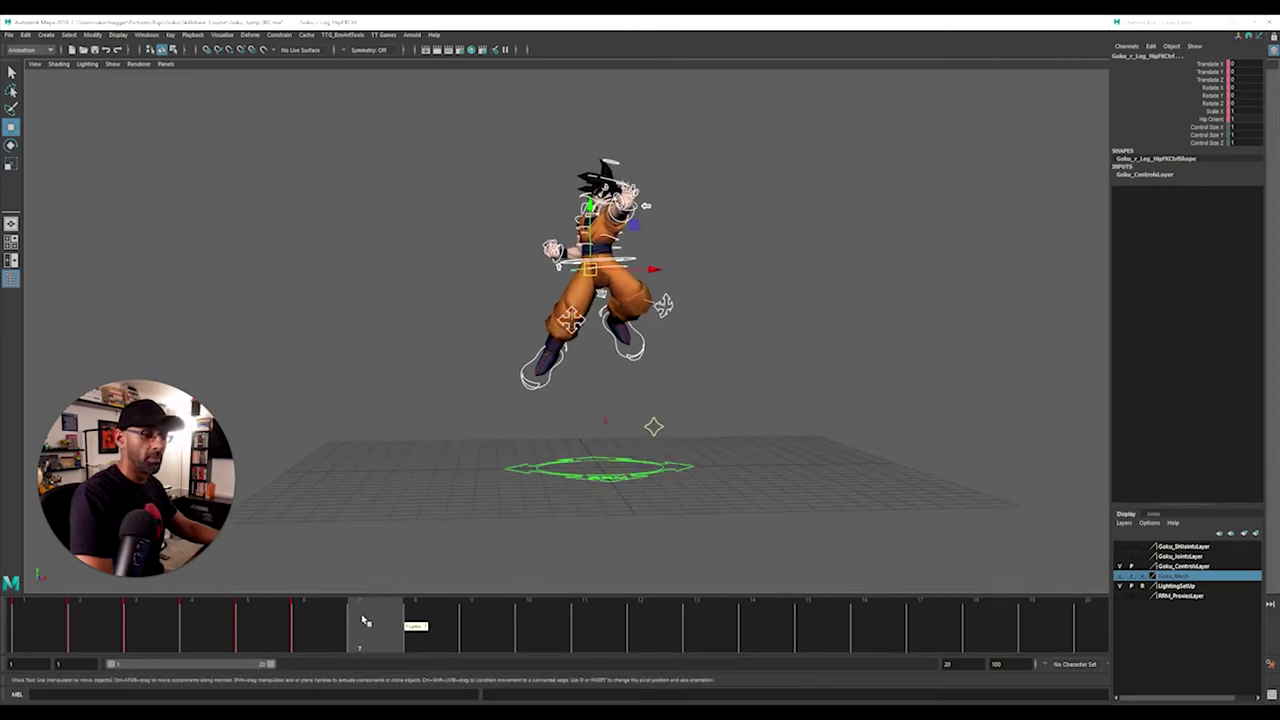
click(290, 636)
drag(296, 638, 366, 645)
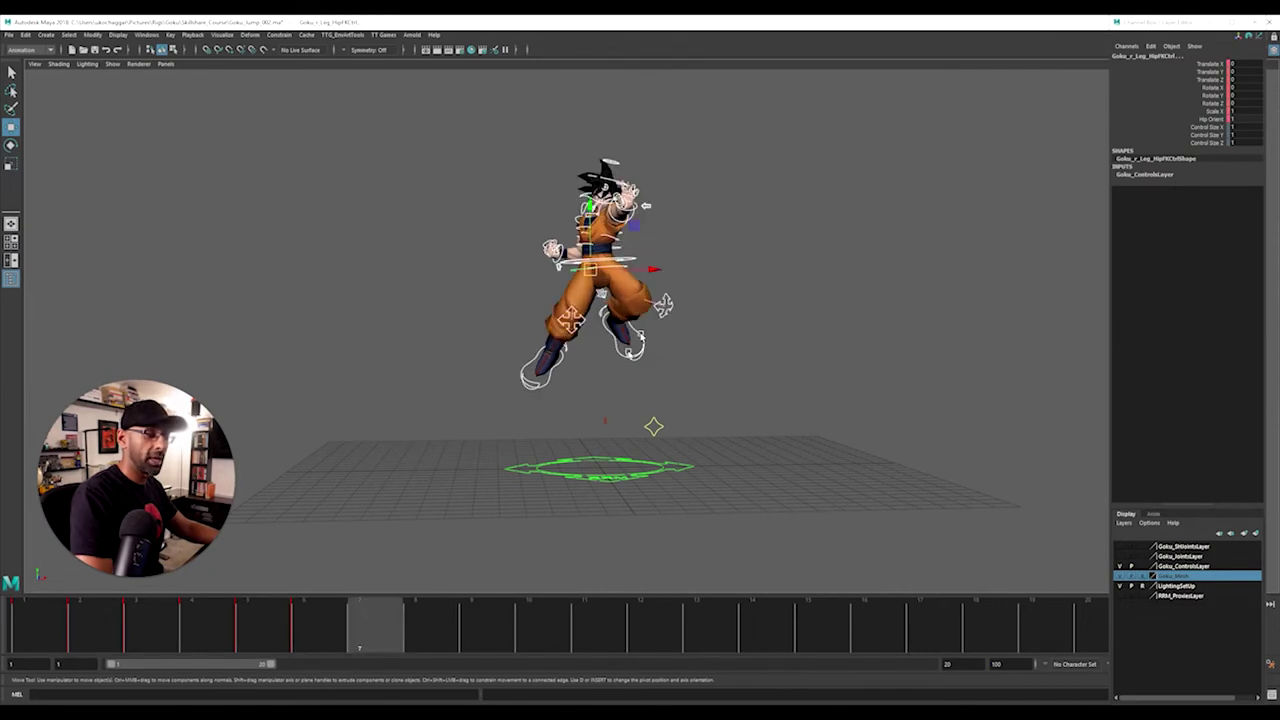
click(620, 355)
alt+drag(620, 357, 680, 350)
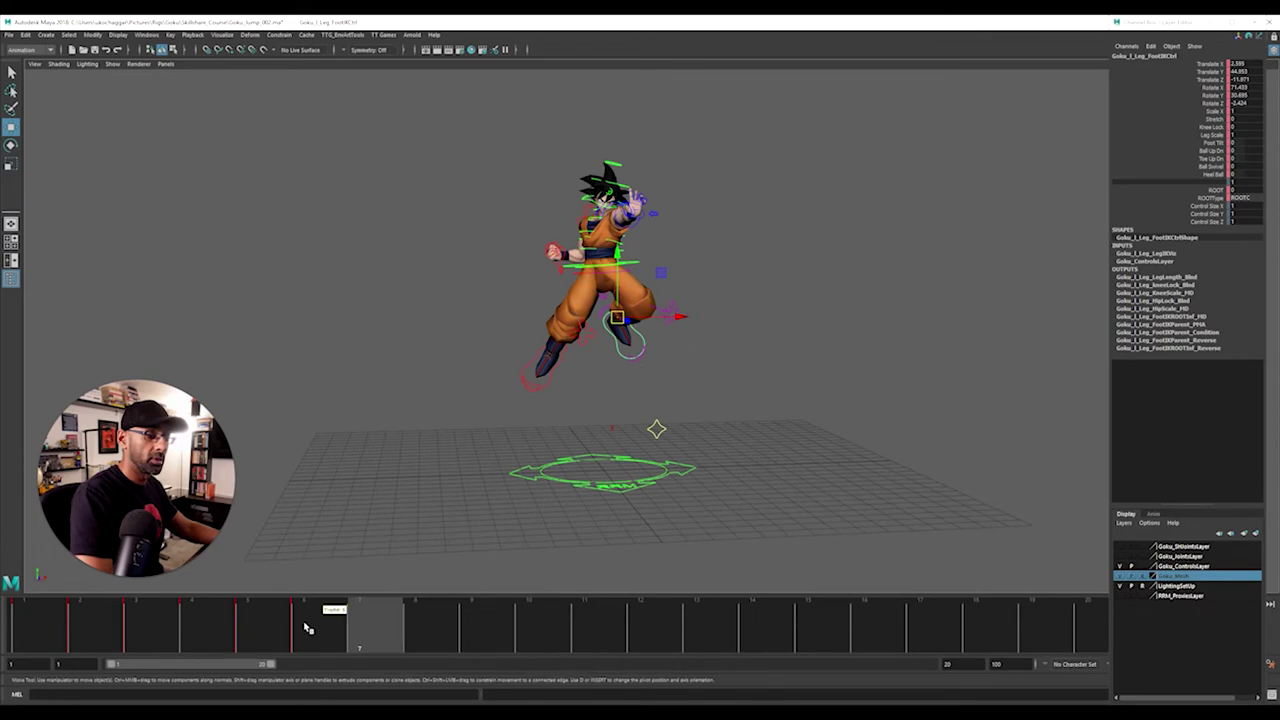
drag(308, 632, 365, 645)
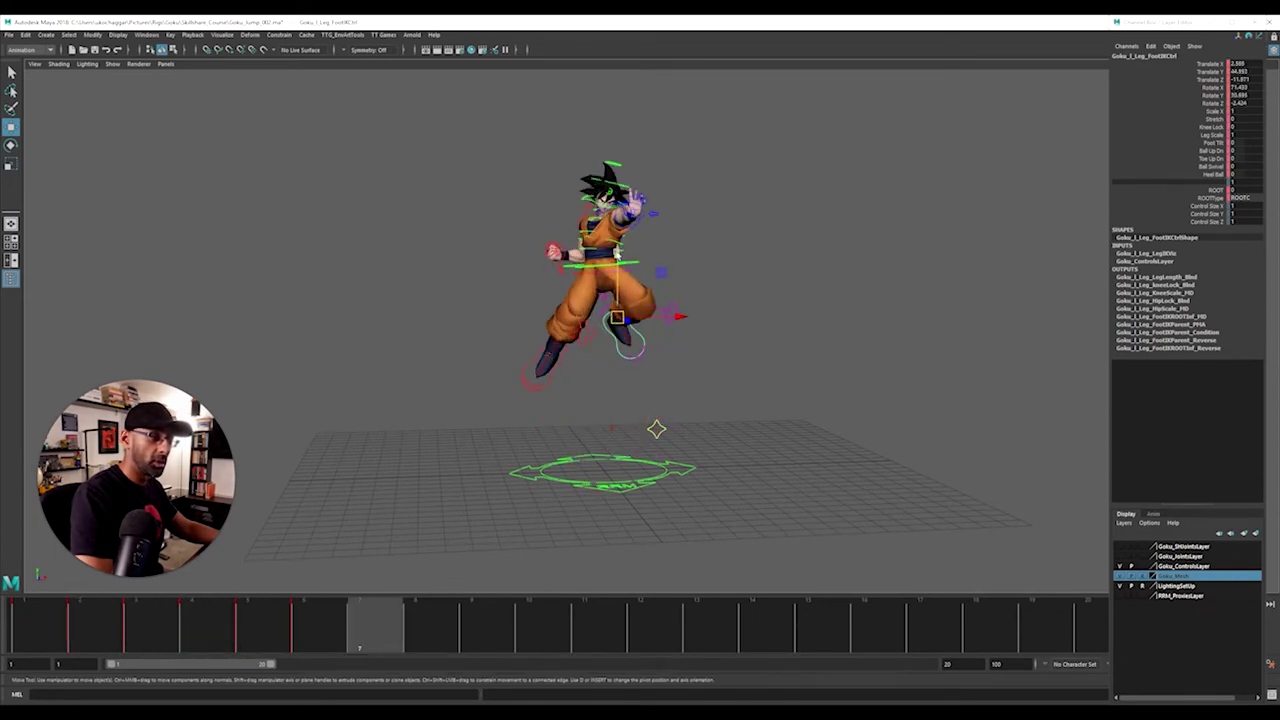
drag(617, 256, 626, 296)
Step: Lower the root and both foot controls together so the character drops toward the ground
click(549, 383)
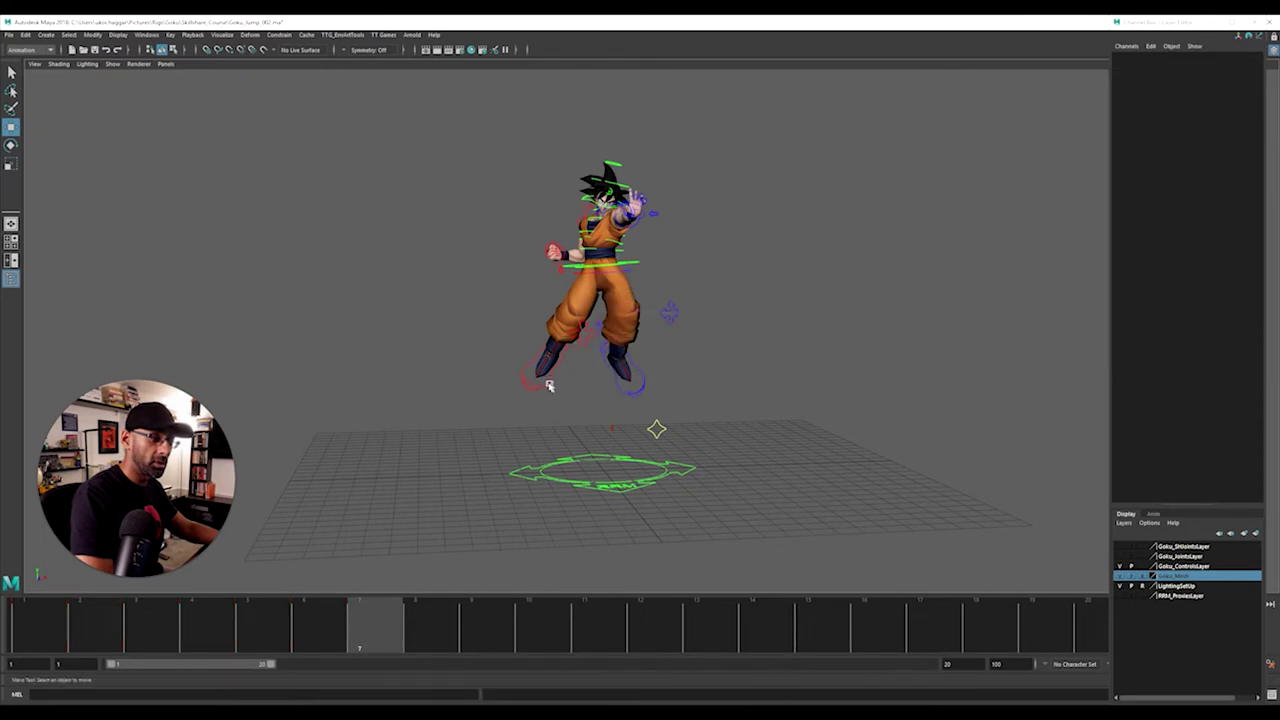
click(634, 266)
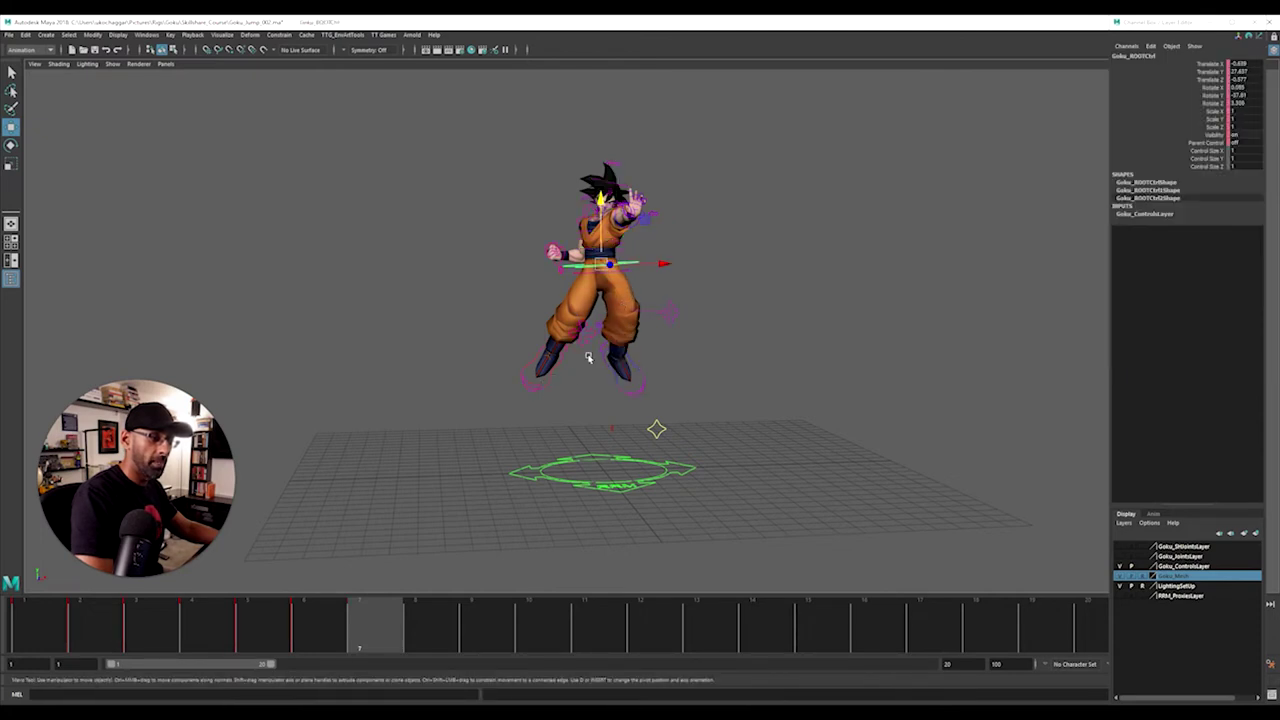
click(552, 375)
shift+click(618, 390)
drag(616, 290, 634, 362)
Step: Reset the left foot control's rotation to 0 and turn the foot slightly outward around its vertical axis
click(616, 455)
alt+right_drag(481, 477, 800, 450)
alt+drag(800, 450, 624, 445)
key(e)
text(0)
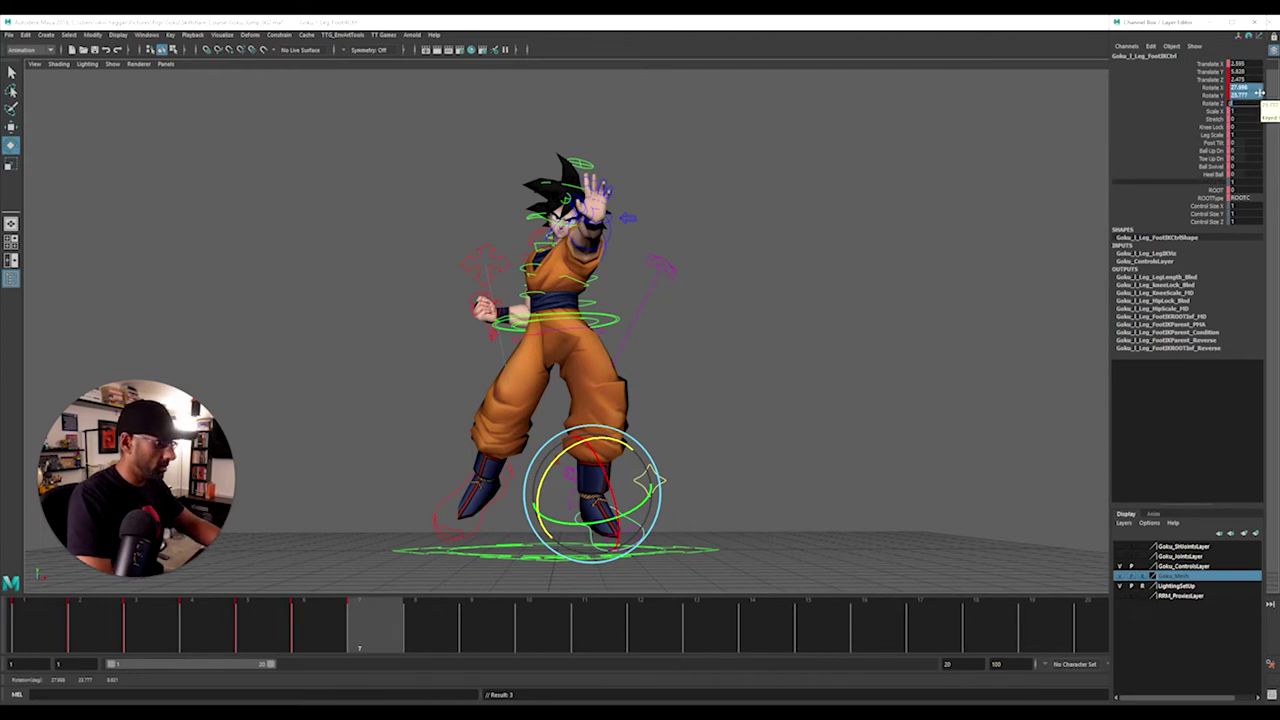
key(Return)
drag(618, 496, 643, 500)
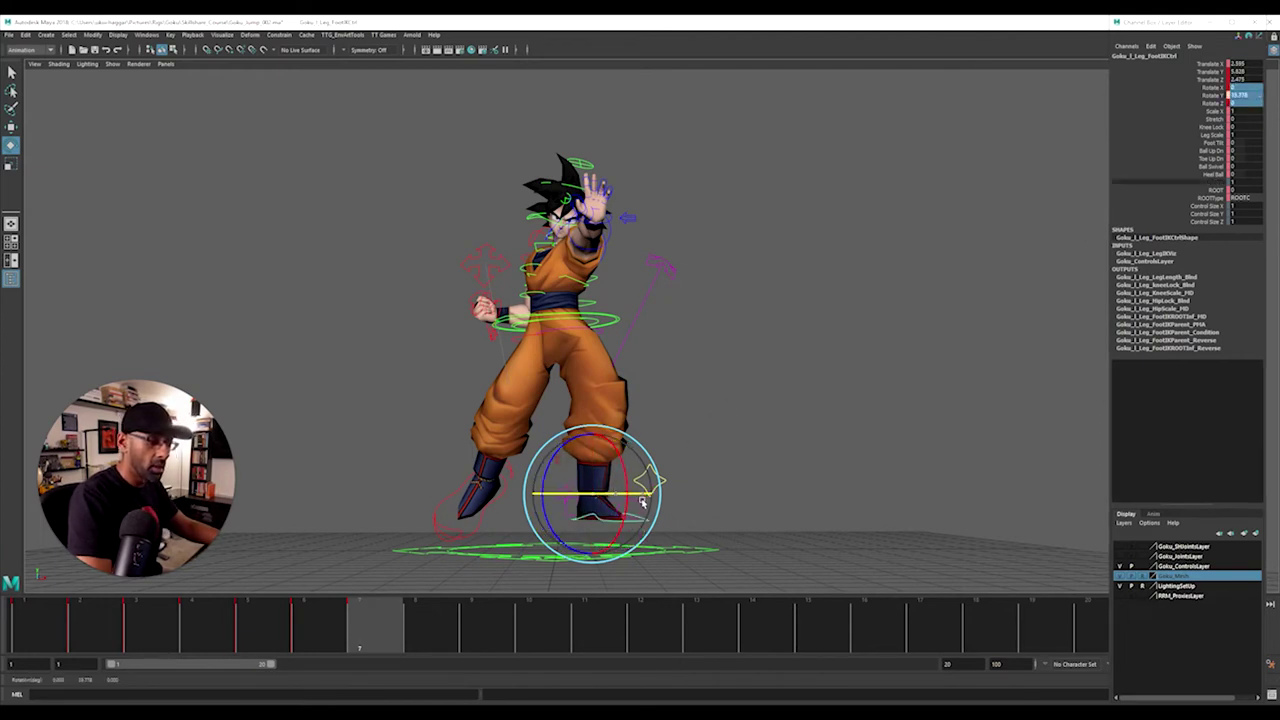
Step: Move the left knee control down in front of the left knee
drag(657, 256, 677, 282)
key(w)
alt+drag(677, 282, 635, 431)
drag(698, 483, 512, 515)
Step: Lift the right foot control behind the body and reposition the right knee control to aim the bent knee
click(505, 535)
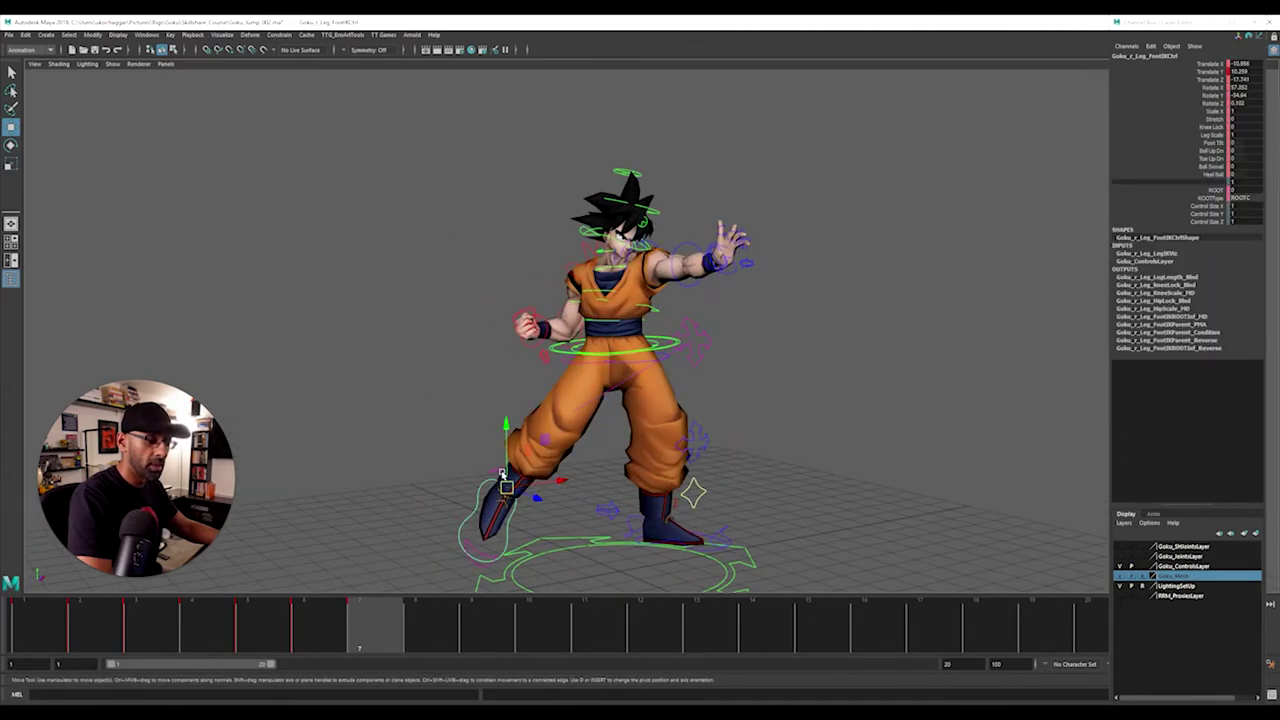
drag(502, 472, 582, 462)
click(757, 320)
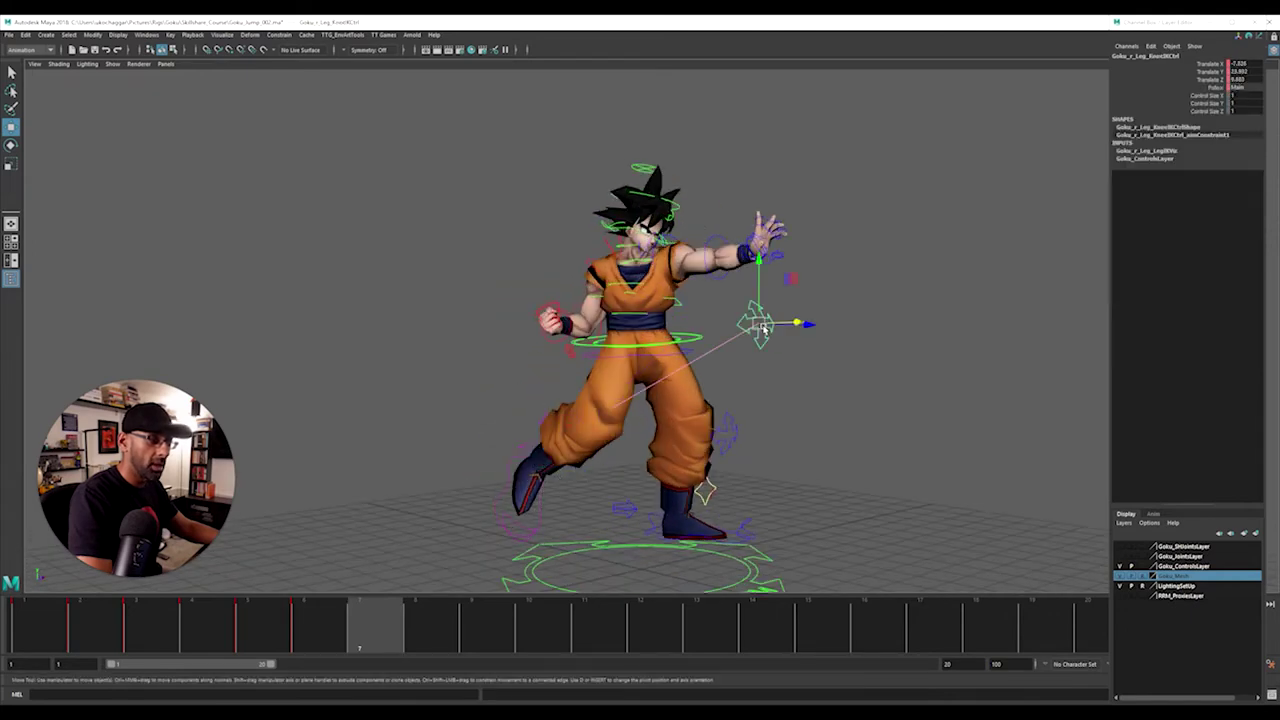
drag(763, 325, 481, 424)
alt+drag(600, 372, 684, 358)
click(638, 355)
Step: Rotate the left foot control so the toes point down and shift the foot slightly inward
key(e)
click(747, 530)
alt+drag(748, 530, 735, 542)
click(741, 536)
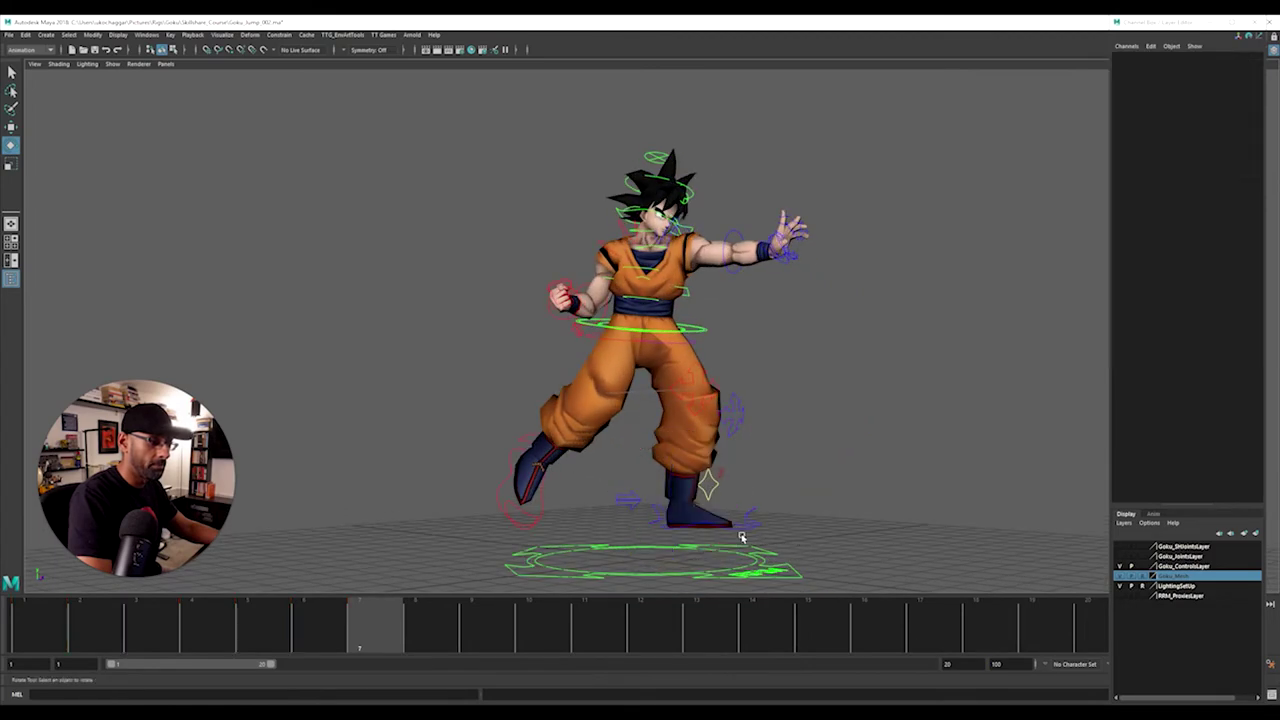
click(745, 531)
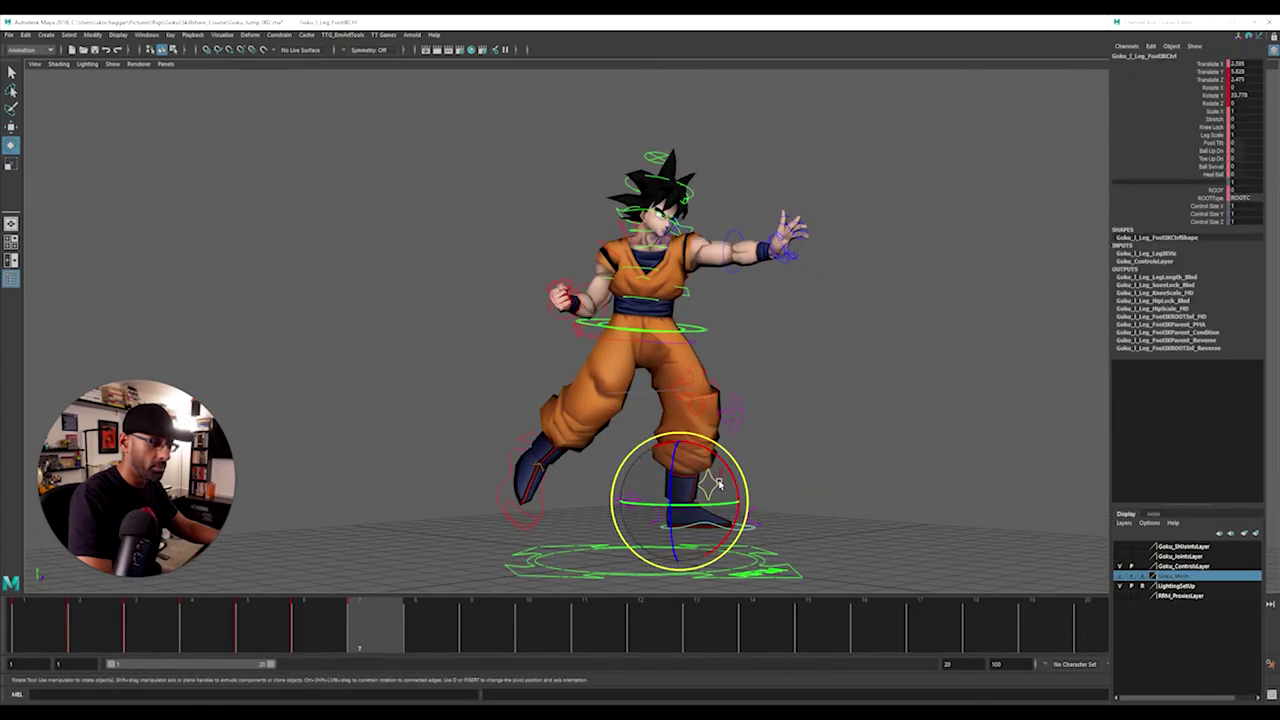
drag(737, 490, 634, 516)
key(w)
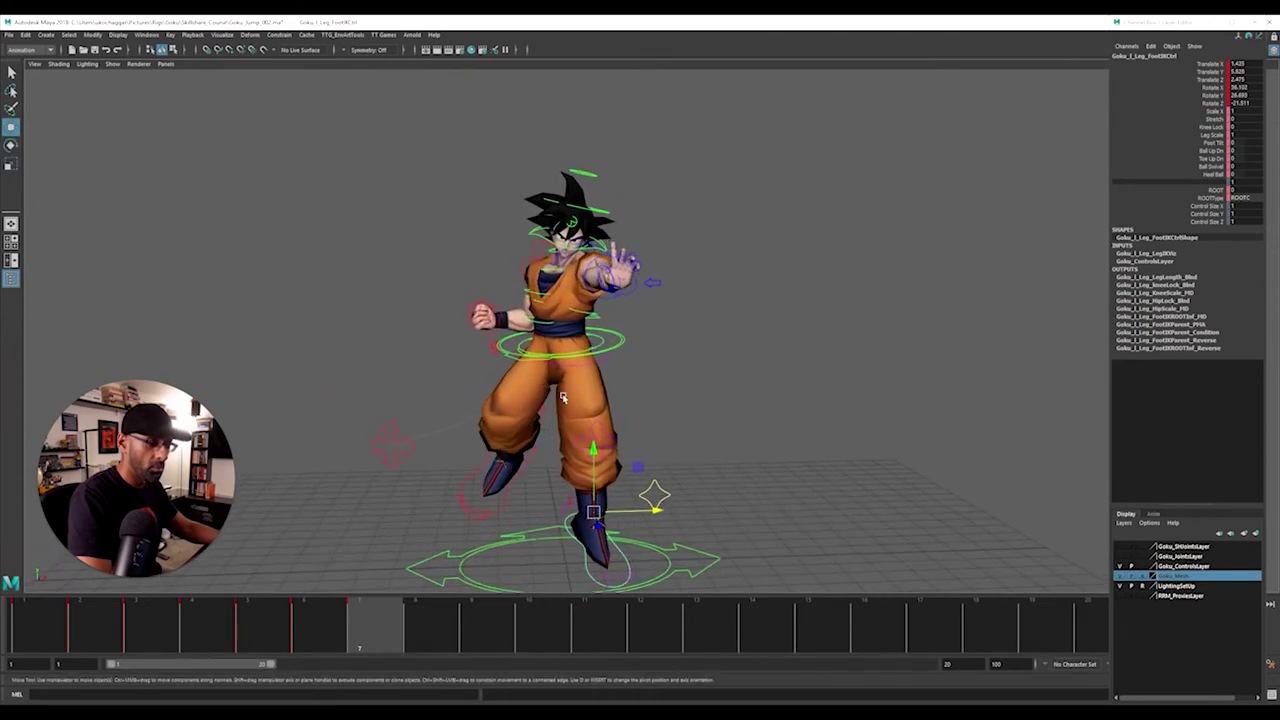
Step: Rotate the torso controls and the left shoulder control to adjust the body's twist and the outstretched arm
alt+drag(557, 395, 660, 368)
click(603, 345)
alt+drag(643, 320, 594, 302)
click(602, 255)
key(e)
click(660, 252)
click(746, 242)
click(690, 267)
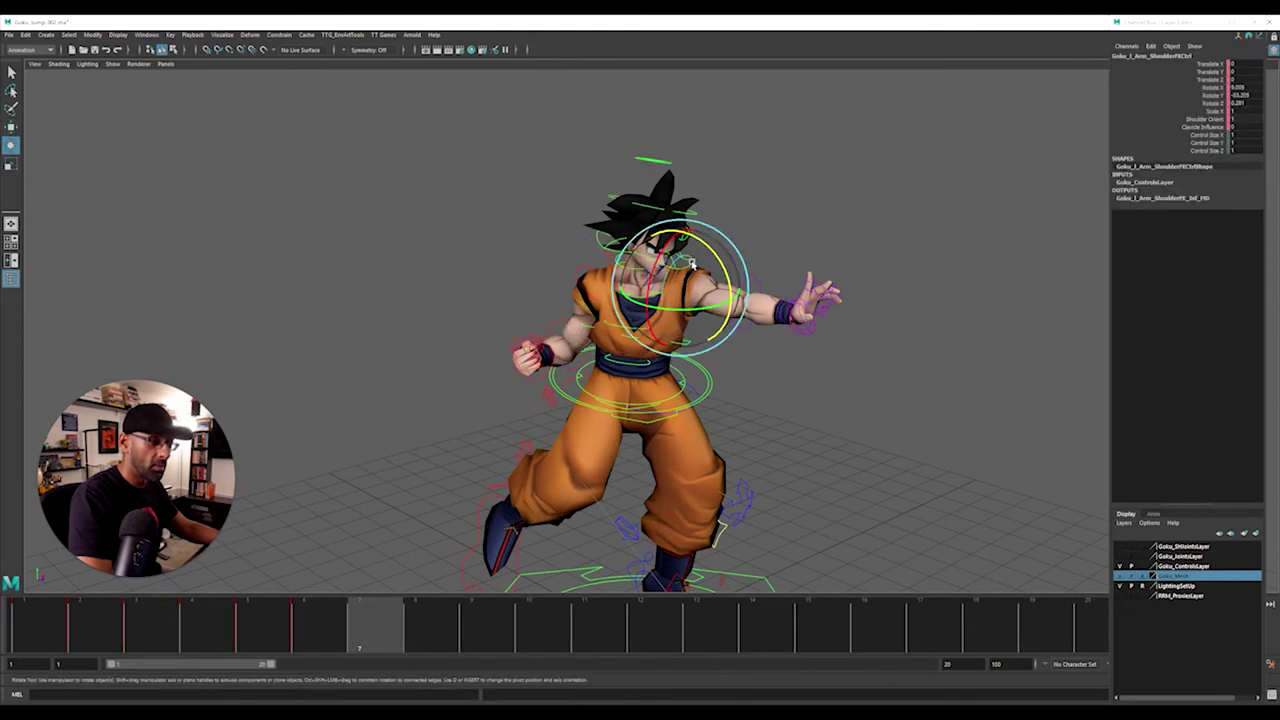
Step: Rotate the head control to refine the tilt and direction of the face
alt+drag(690, 267, 585, 192)
click(477, 205)
click(540, 190)
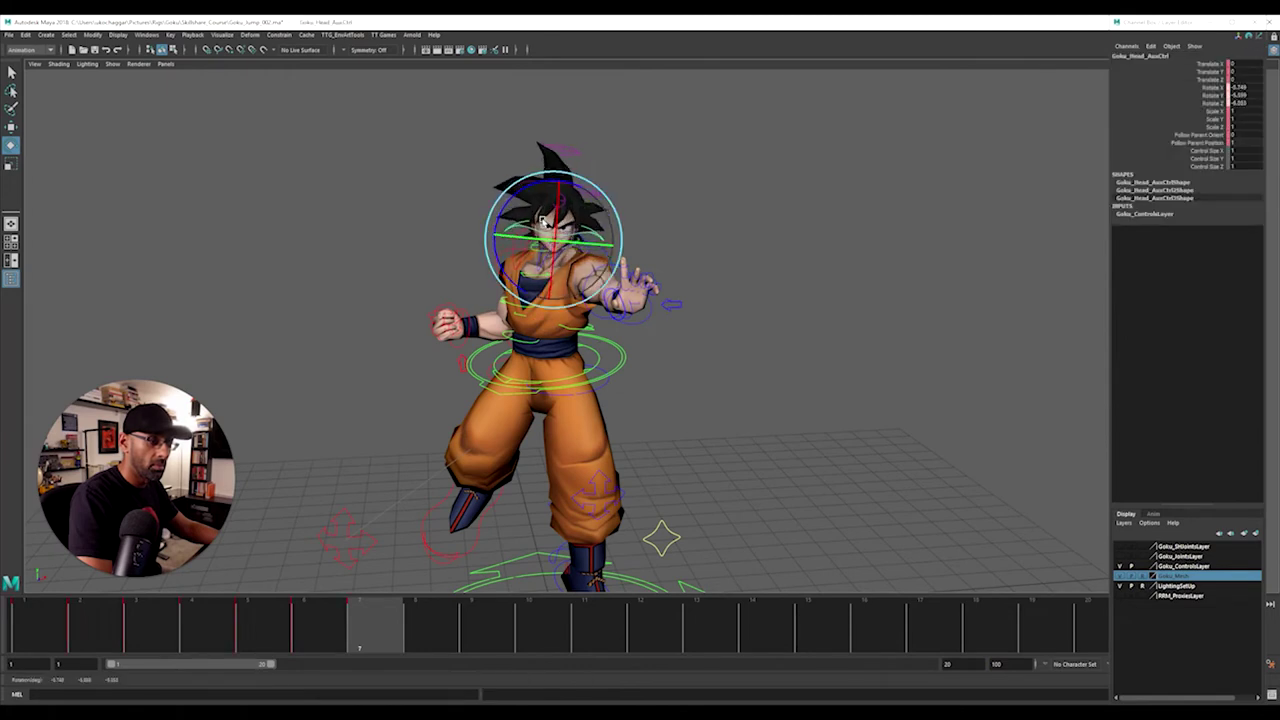
Step: Rotate the chest and spine controls to refine the upper body's lean and twist
click(548, 274)
click(526, 277)
drag(530, 272, 511, 253)
click(648, 346)
alt+drag(648, 346, 518, 278)
click(538, 308)
click(542, 279)
click(549, 283)
click(546, 282)
alt+drag(530, 275, 543, 274)
Step: Rotate the left shoulder and elbow controls to raise the arm with the elbow slightly bent and the palm forward
click(528, 262)
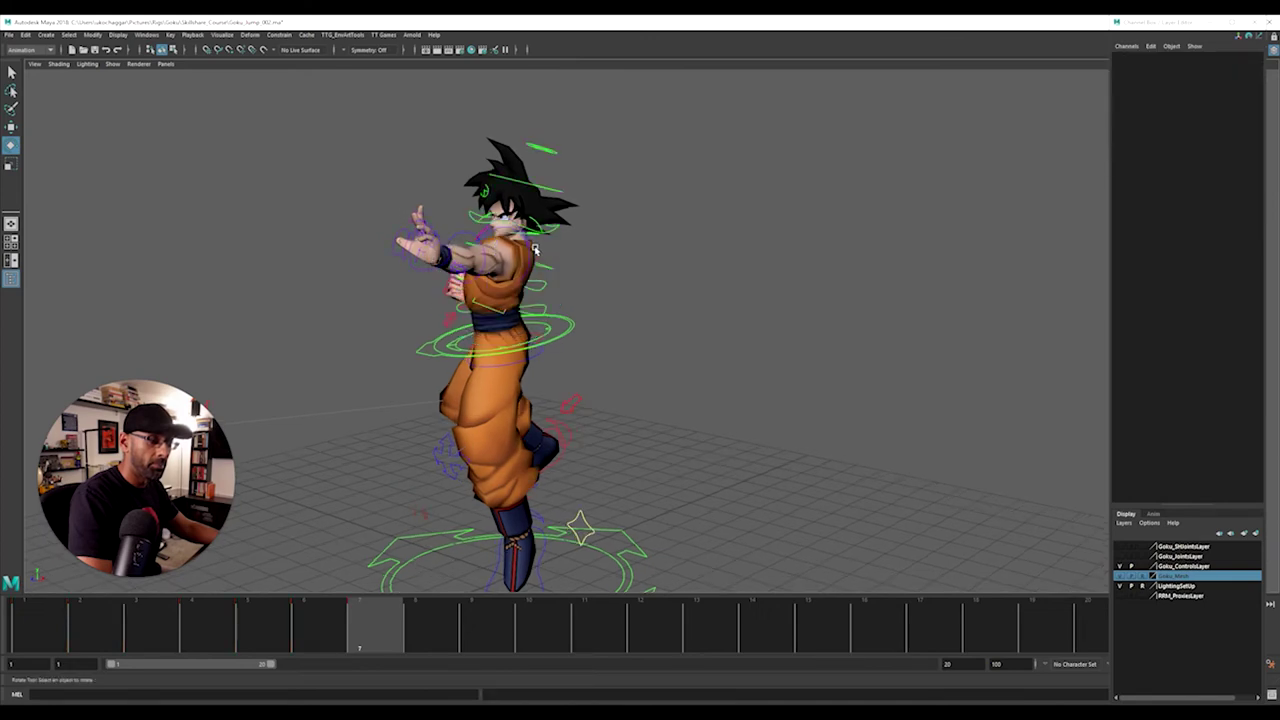
click(514, 250)
drag(472, 244, 638, 232)
click(694, 291)
click(625, 233)
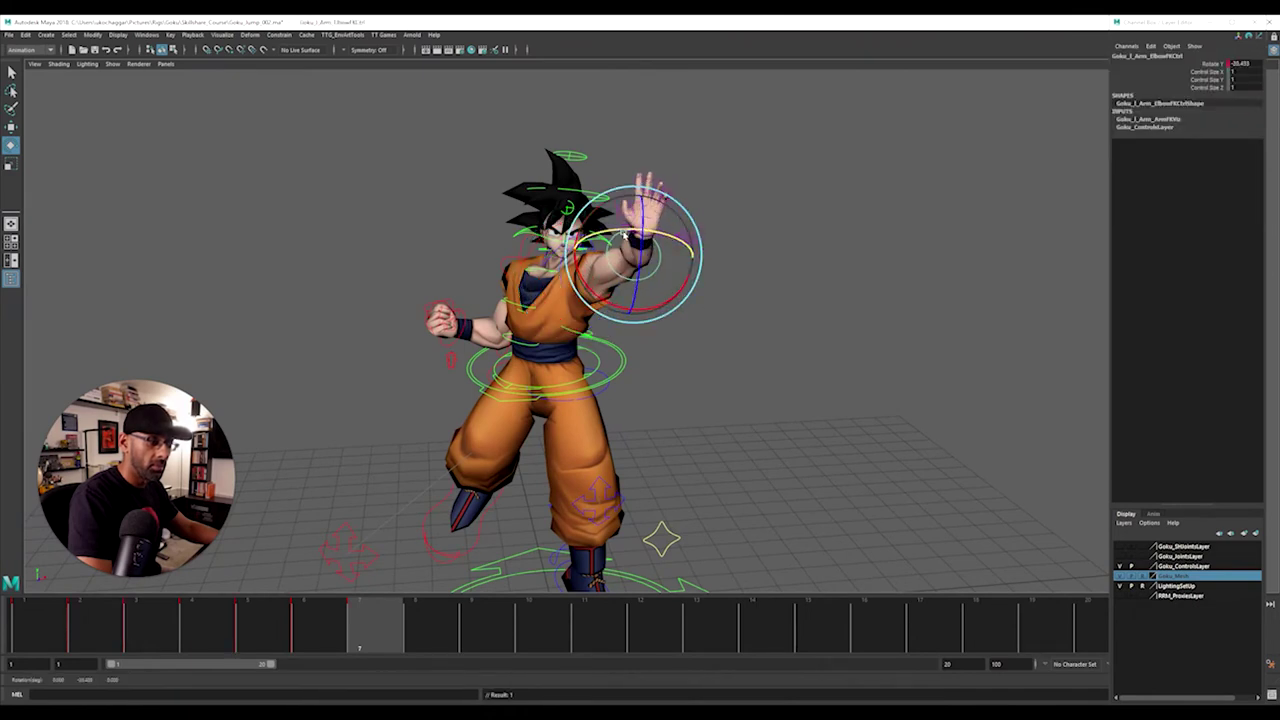
Step: Rotate the right shoulder control to lift the bent arm and fist to about shoulder height
alt+drag(466, 268, 507, 313)
click(547, 265)
drag(608, 284, 685, 325)
click(805, 347)
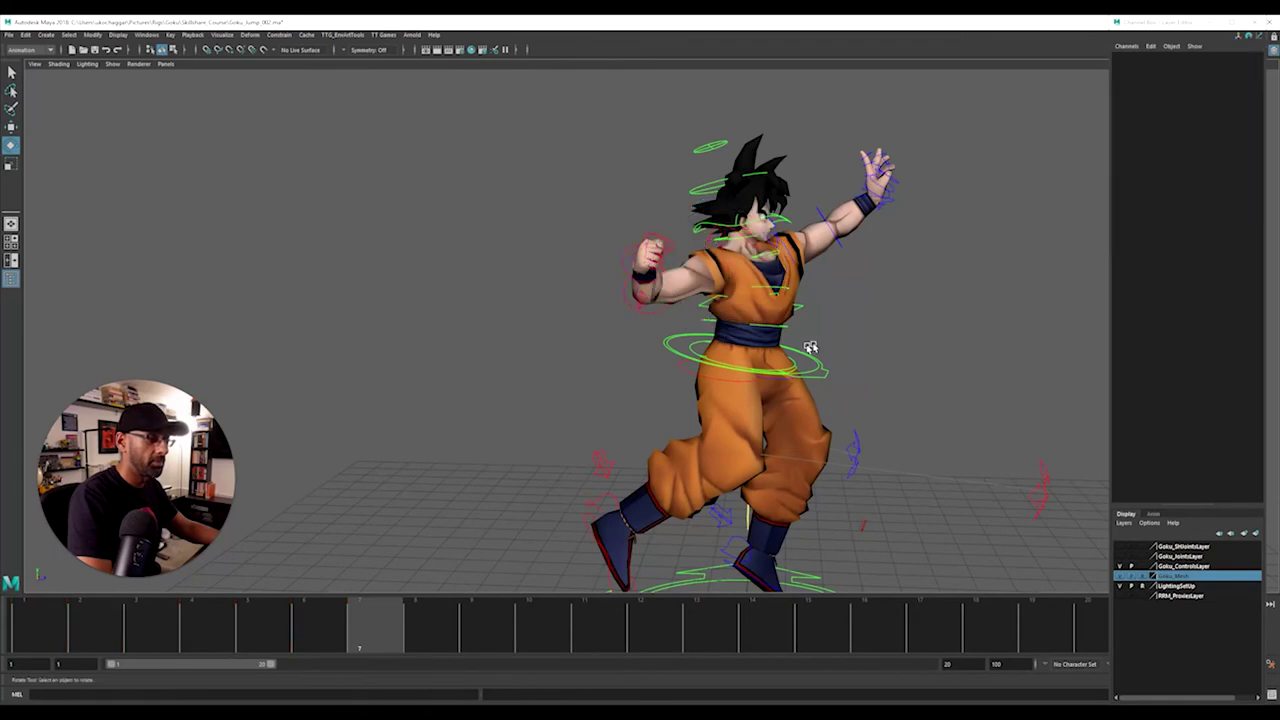
Step: Rotate the lower spine control and adjust the root to refine the torso's lean over the legs
alt+drag(805, 347, 766, 322)
click(763, 357)
alt+drag(717, 450, 727, 446)
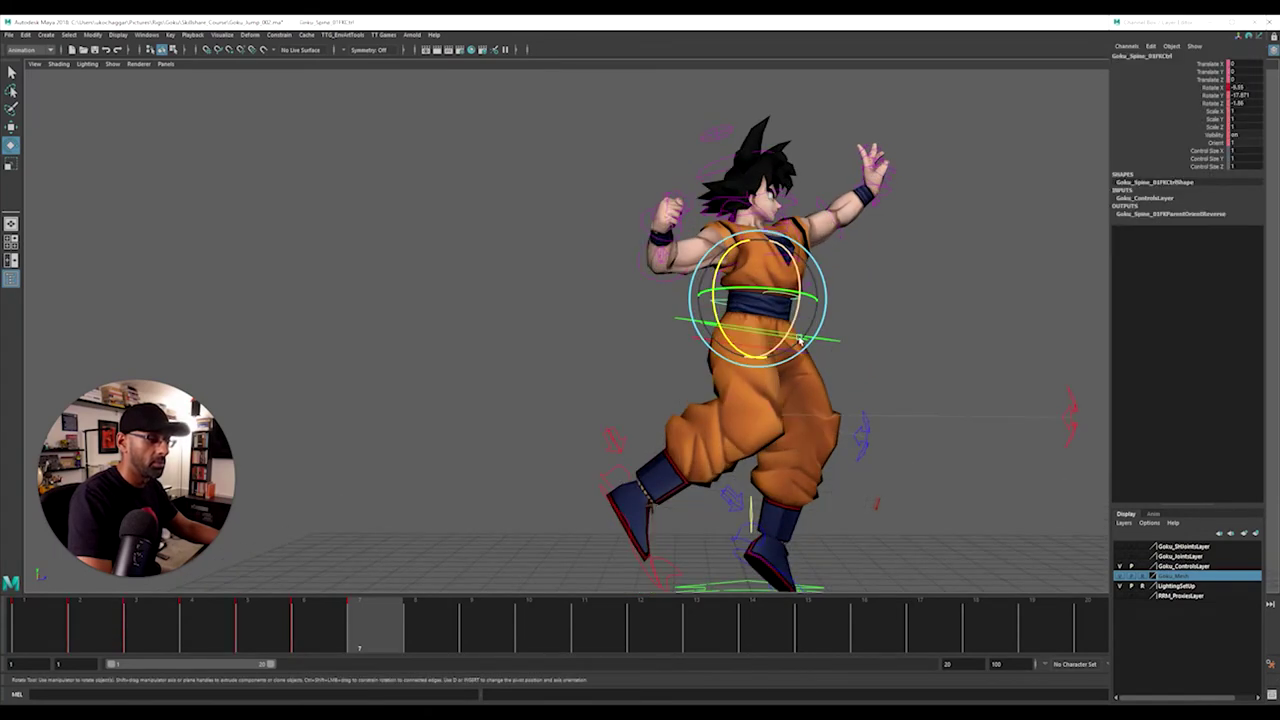
alt+drag(820, 371, 784, 397)
click(829, 363)
click(826, 362)
click(815, 366)
Step: Move the left foot control forward, angle its toes toward the ground and check the frame 7 pose
key(w)
click(741, 557)
alt+drag(741, 557, 754, 408)
key(e)
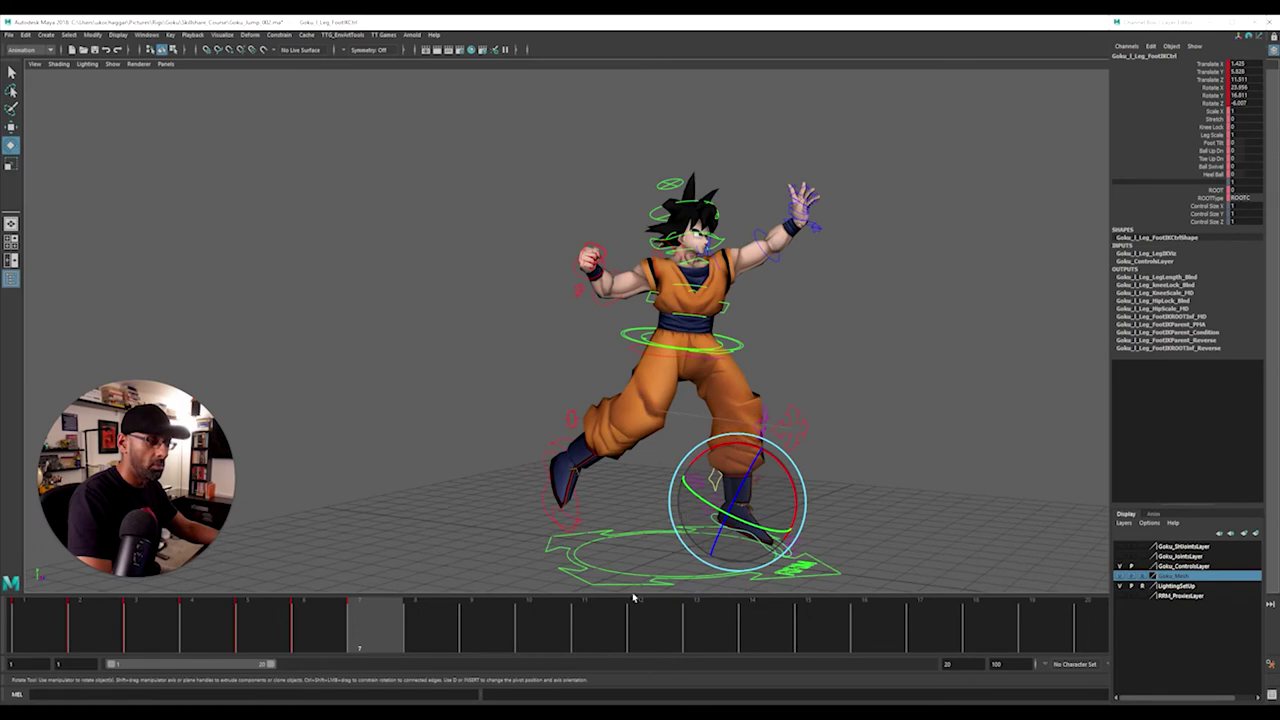
drag(345, 622, 359, 650)
alt+drag(592, 508, 611, 502)
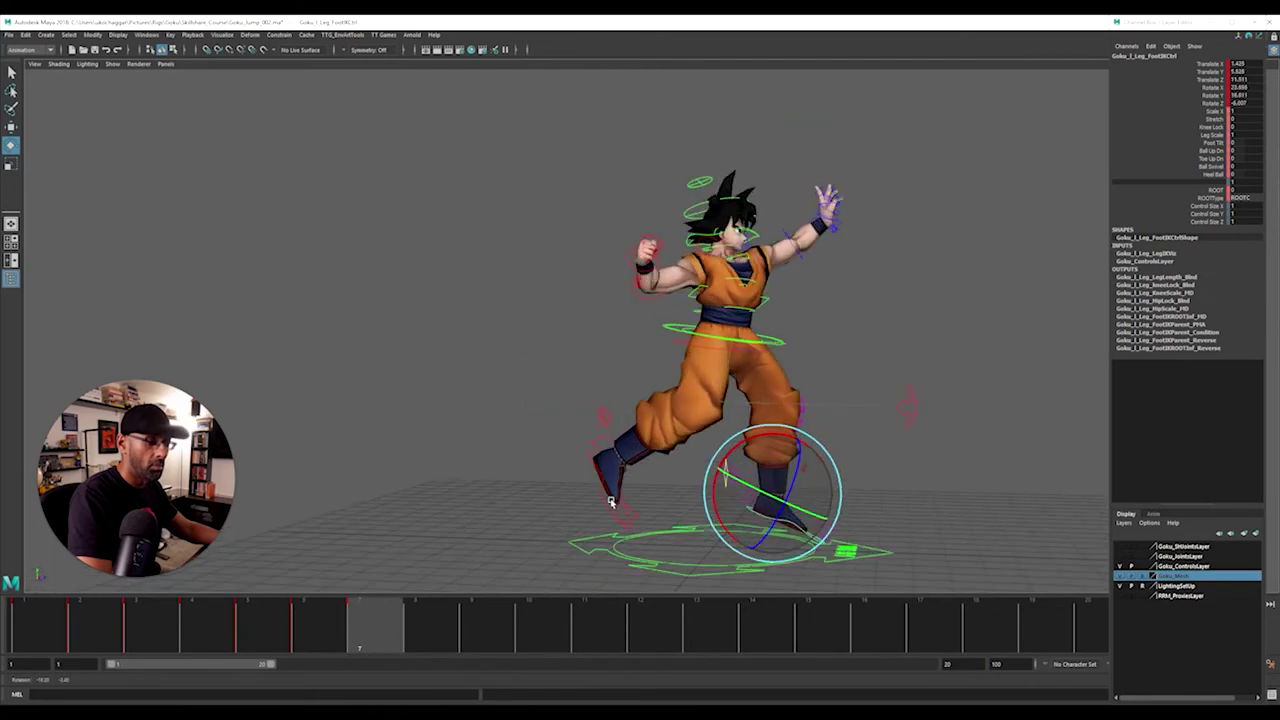
Step: Adjust the root control to settle the hips over the landing leg
alt+drag(805, 342, 602, 212)
click(618, 343)
click(645, 356)
click(618, 320)
key(w)
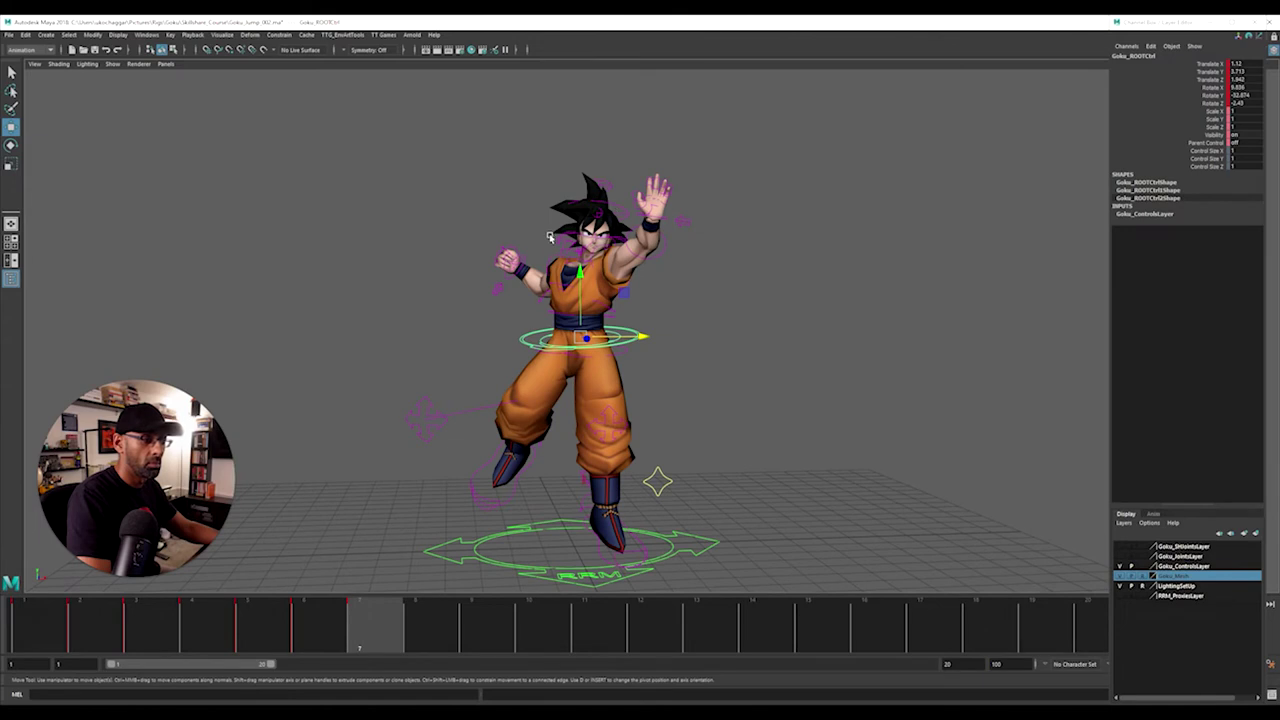
Step: Rotate the head control slightly to adjust the character's gaze
click(562, 237)
key(e)
mouse_move(576, 245)
mouse_down()
mouse_move(582, 276)
mouse_move(586, 264)
mouse_up()
Step: Lower the left foot control toward the ground
alt+drag(588, 266, 778, 421)
click(788, 539)
key(w)
drag(776, 420, 777, 452)
Step: Frame the left foot in the side view and adjust its height so the toes meet the ground line
key(space)
key(f)
key(f)
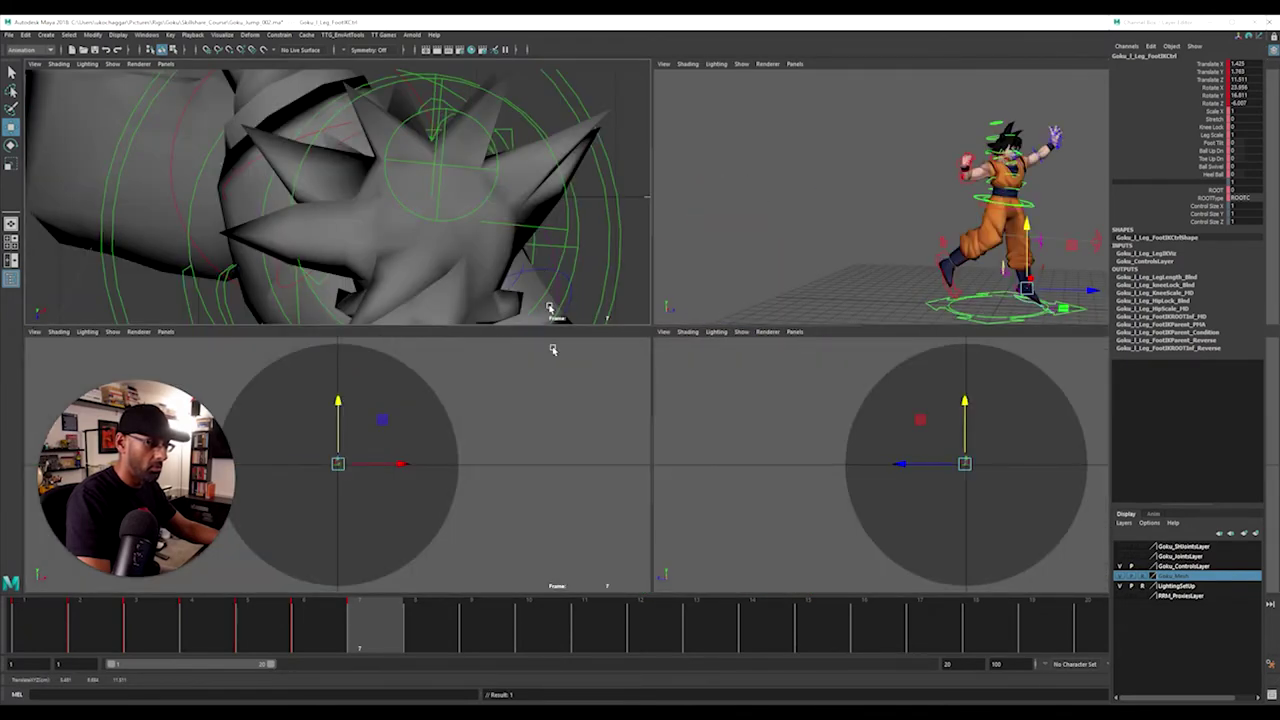
key(f)
key(f)
alt+right_drag(880, 474, 480, 474)
alt+middle_drag(847, 468, 678, 468)
drag(800, 376, 798, 355)
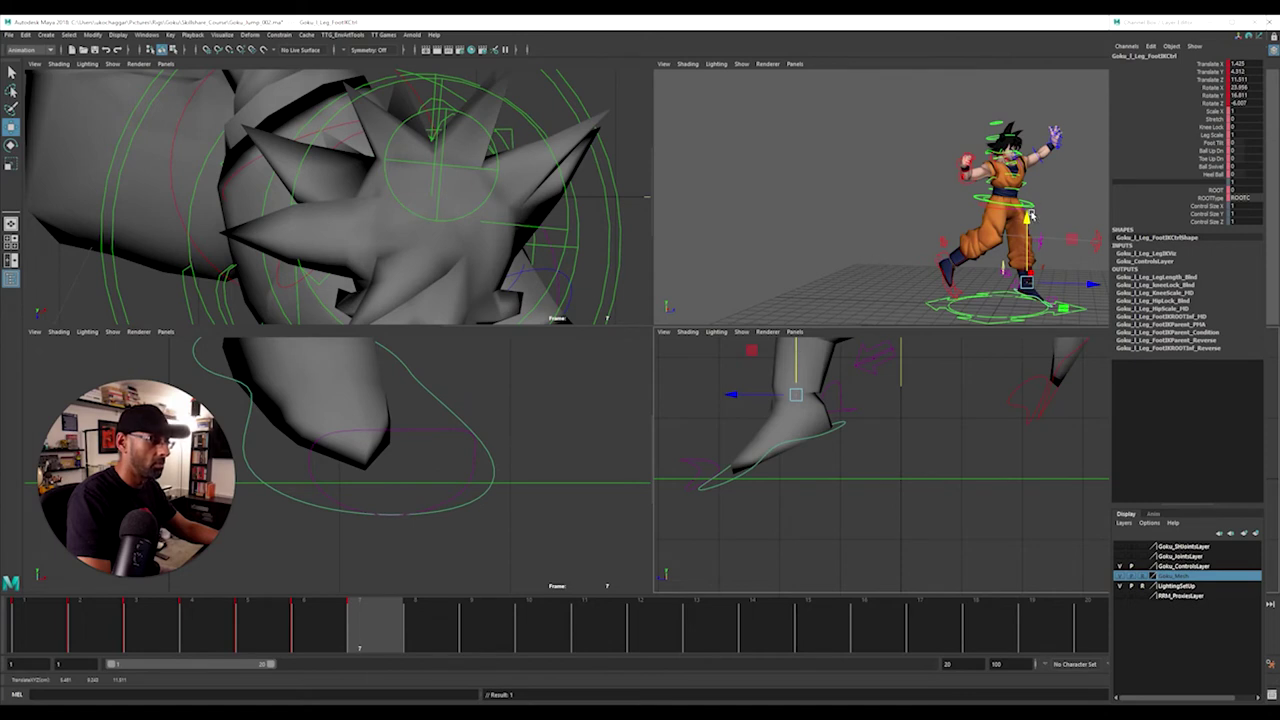
Step: Adjust the root's height and rotate the left foot control so the toes tilt up
key(space)
click(784, 349)
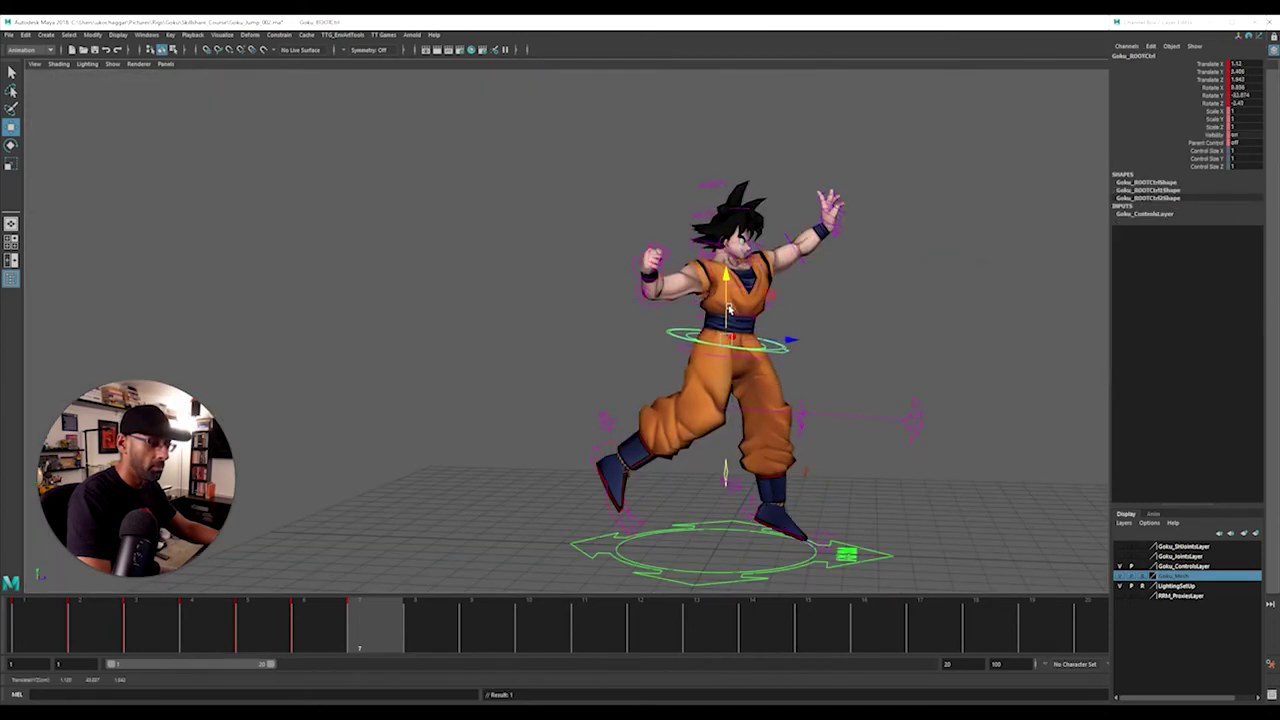
click(792, 531)
key(e)
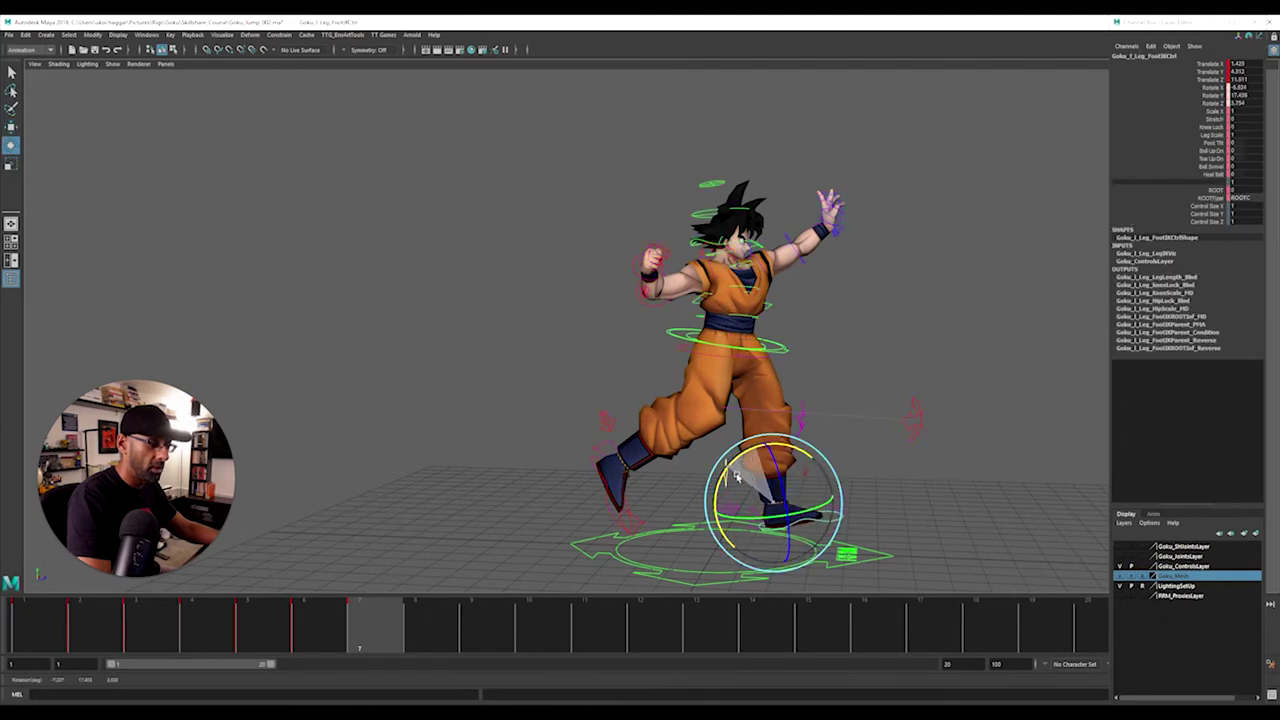
drag(736, 478, 735, 495)
Step: Lower the left foot control closer to the ground line in the side view
key(space)
key(space)
key(w)
alt+middle_drag(549, 314, 629, 394)
drag(388, 208, 387, 265)
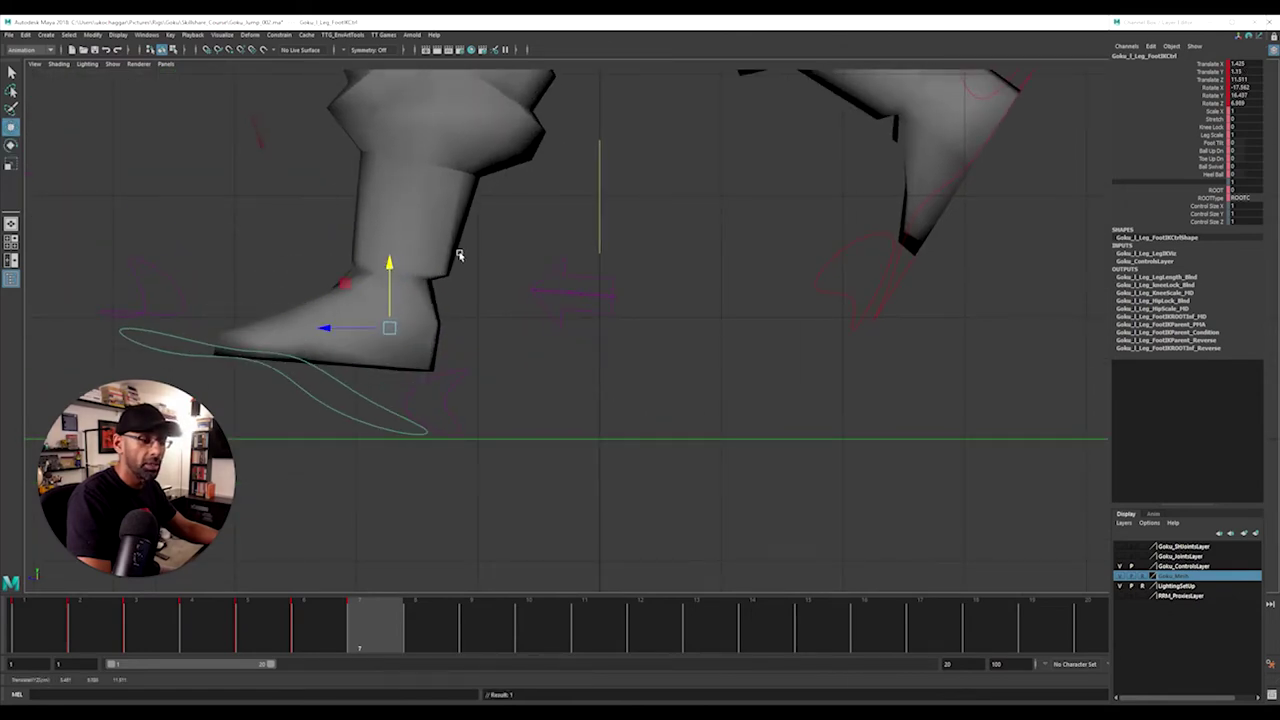
Step: Lower the root control so the landing leg bends and the left foot gets closer to the ground
key(space)
key(space)
click(783, 349)
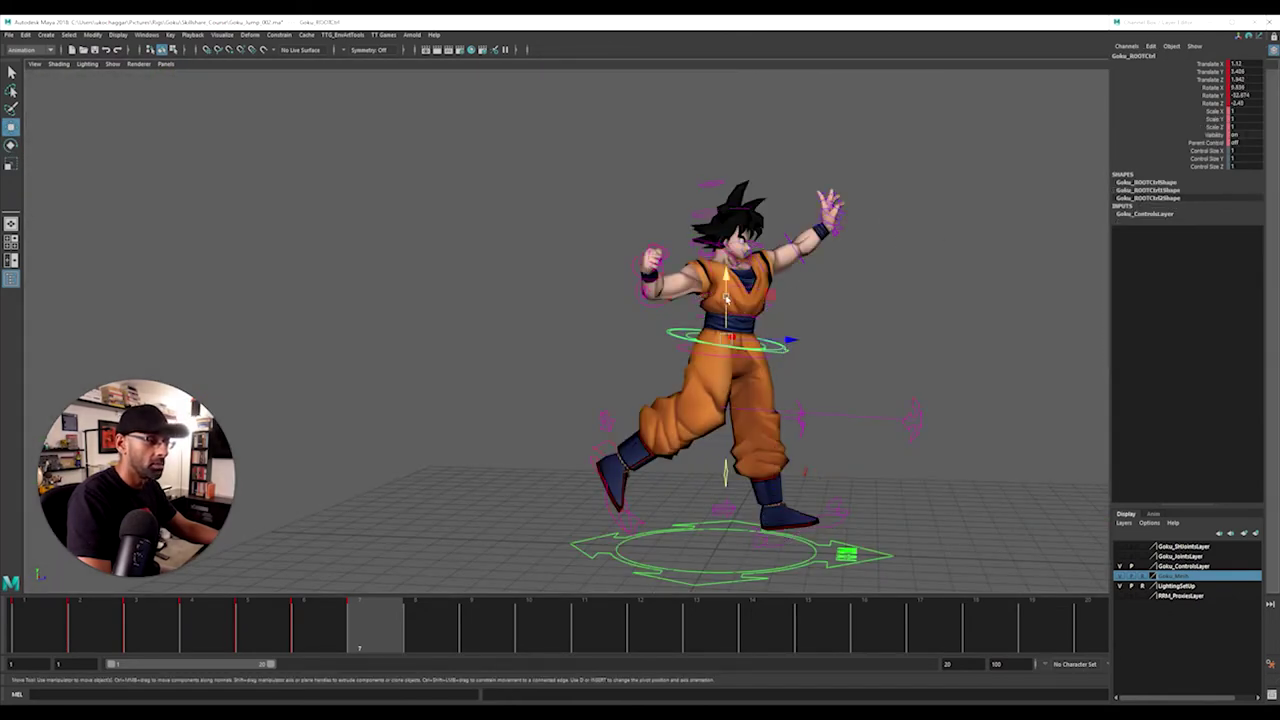
drag(727, 298, 582, 360)
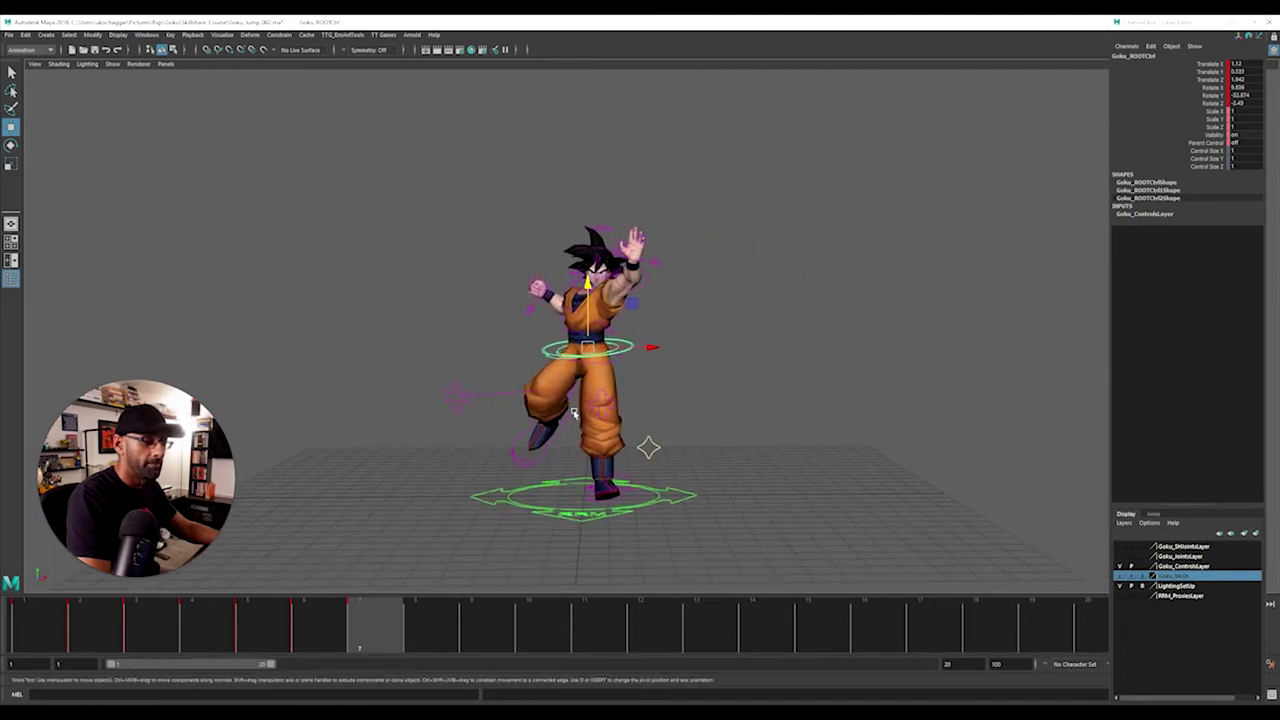
Step: Move the right knee control inward and adjust the right foot control's rotation on frame 7
click(452, 393)
drag(470, 396, 505, 404)
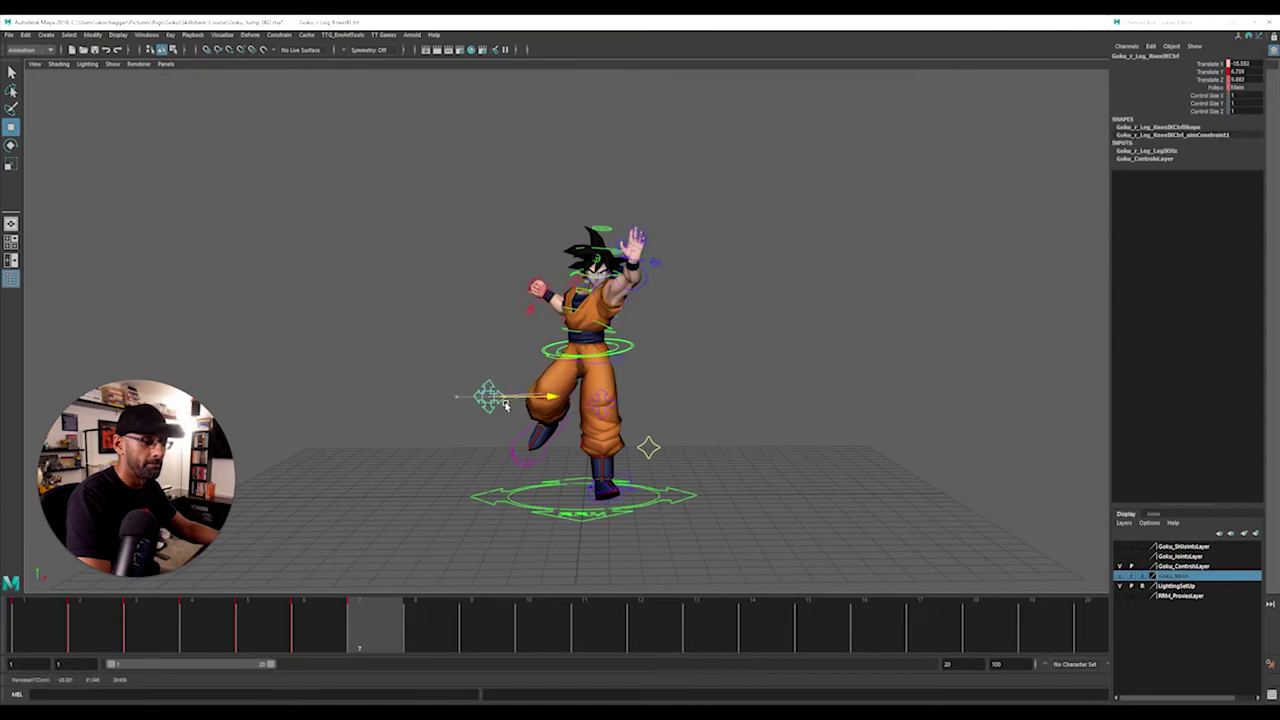
click(544, 458)
key(e)
drag(549, 412, 673, 440)
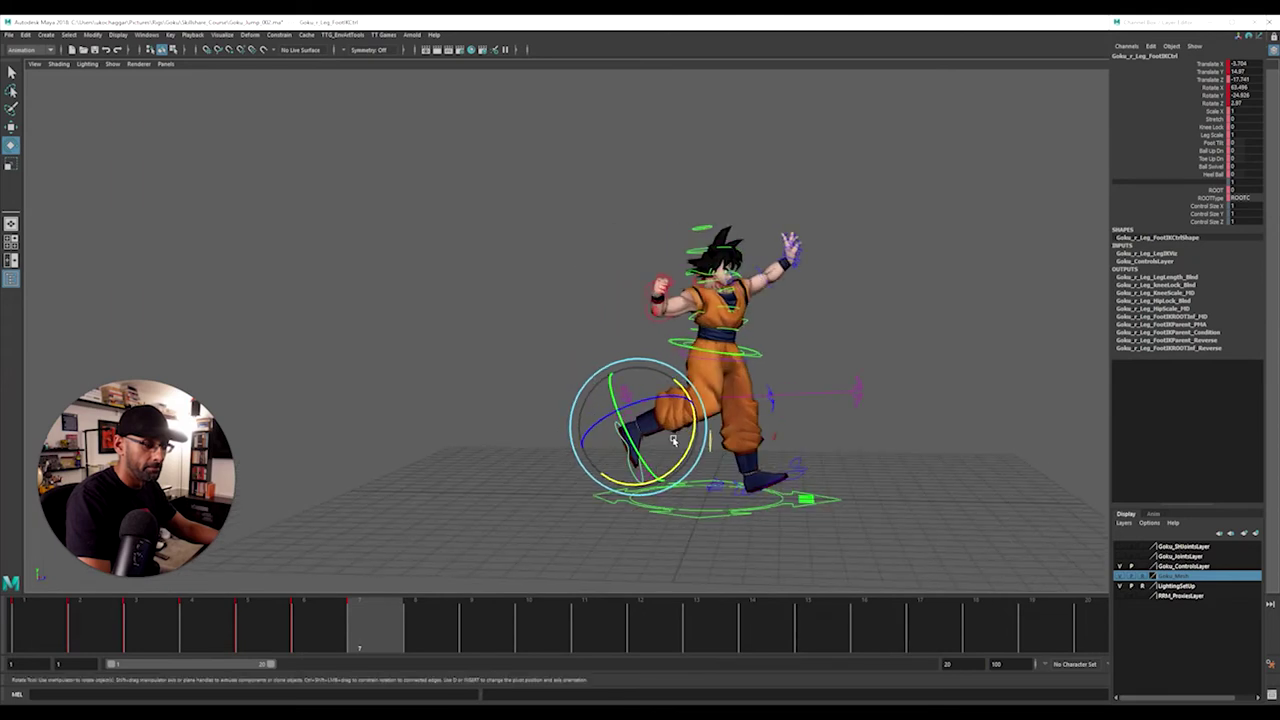
Step: Adjust the root control's forward position on frame 7, settling the body slightly farther back
click(757, 354)
key(w)
drag(772, 347, 783, 346)
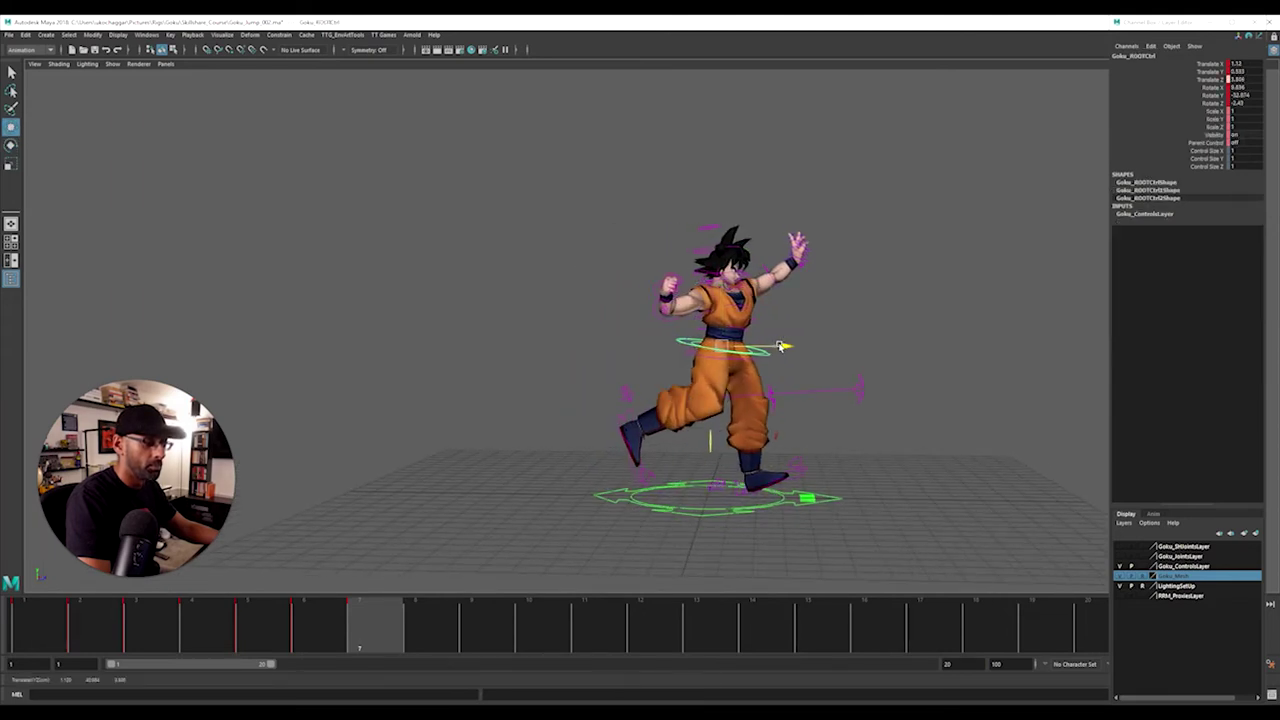
mouse_move(368, 636)
mouse_down()
mouse_move(186, 634)
mouse_move(360, 638)
mouse_up()
alt+drag(534, 534, 567, 545)
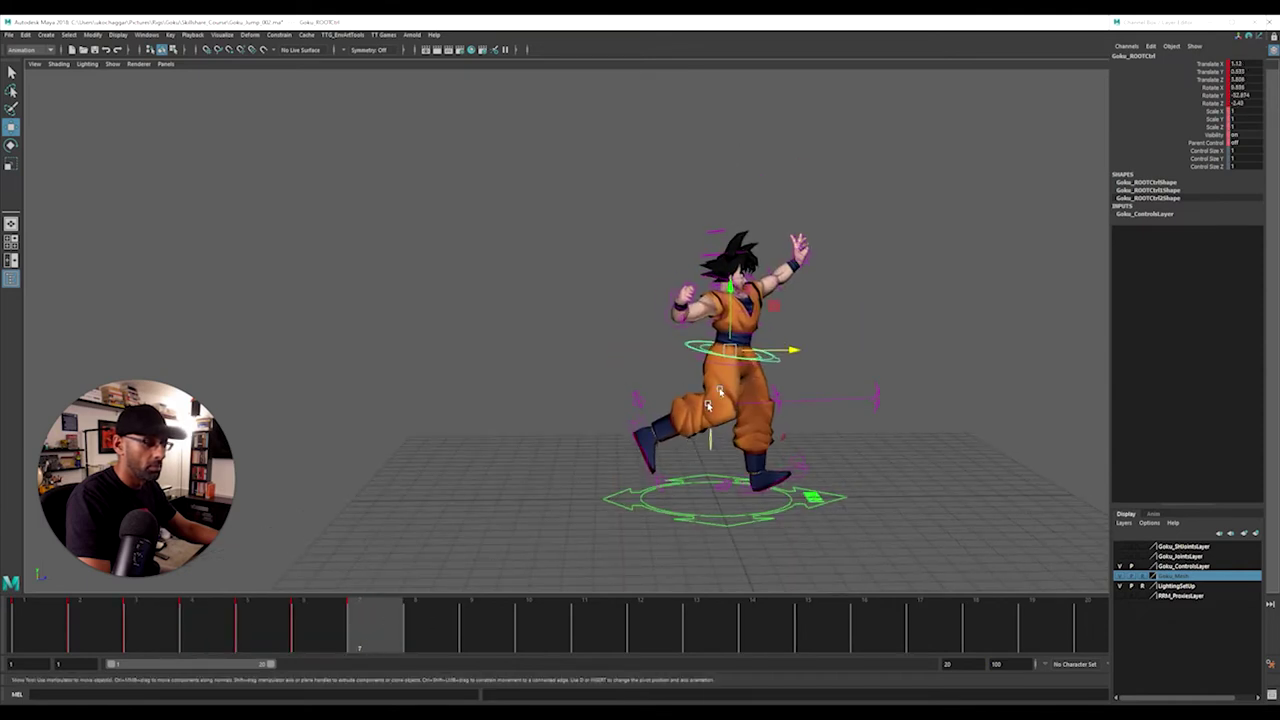
drag(788, 350, 743, 372)
Step: Pull the left foot control back towards the body on frame 7 and select all of the rig's controls
click(772, 494)
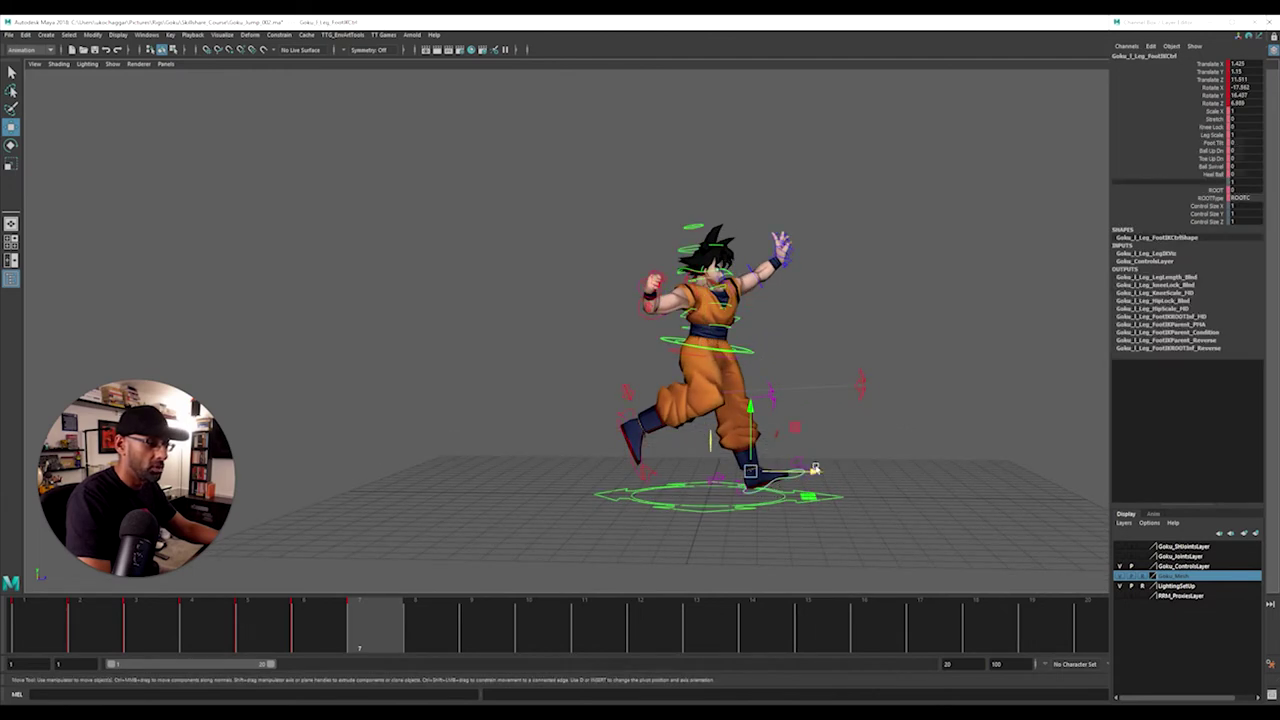
drag(815, 469, 805, 472)
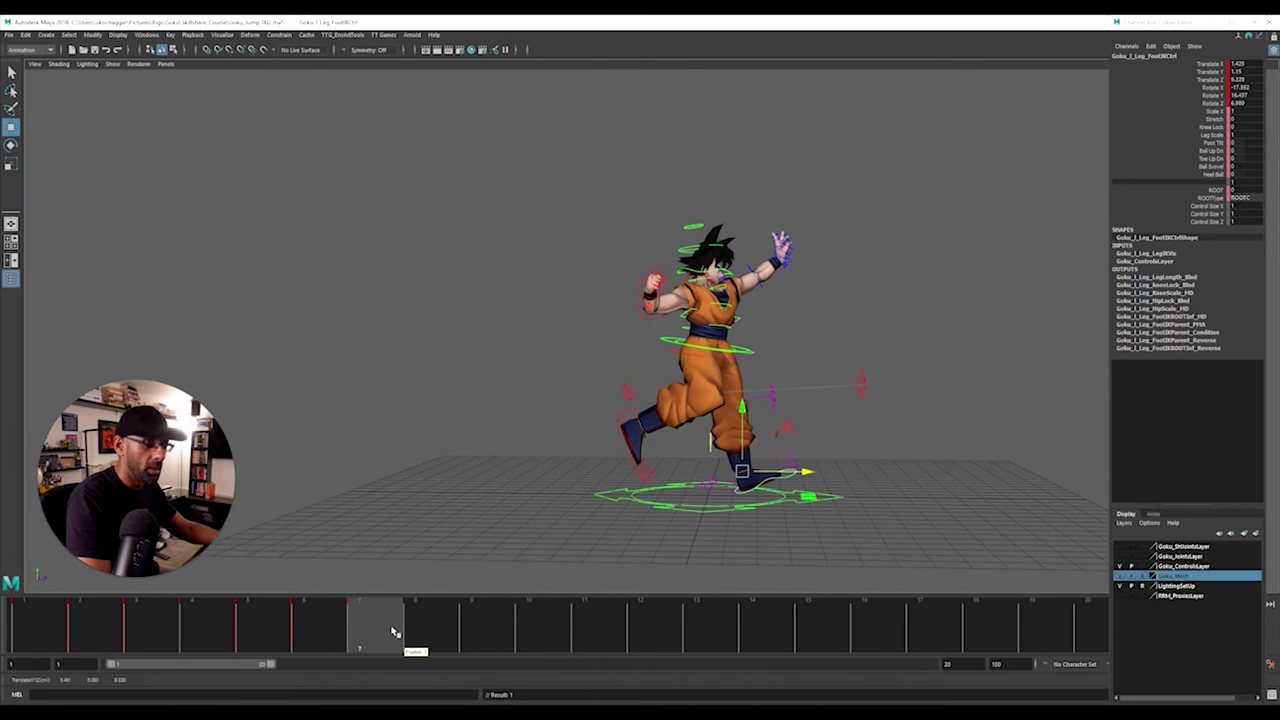
mouse_move(390, 628)
mouse_down()
mouse_move(349, 623)
mouse_move(366, 629)
mouse_up()
drag(529, 194, 910, 537)
key(e)
key(w)
Step: On frame 8, set the left foot control's Rotate X, Y and Z to 0 so the foot lies flat
click(420, 642)
alt+right_drag(658, 442, 753, 430)
click(765, 359)
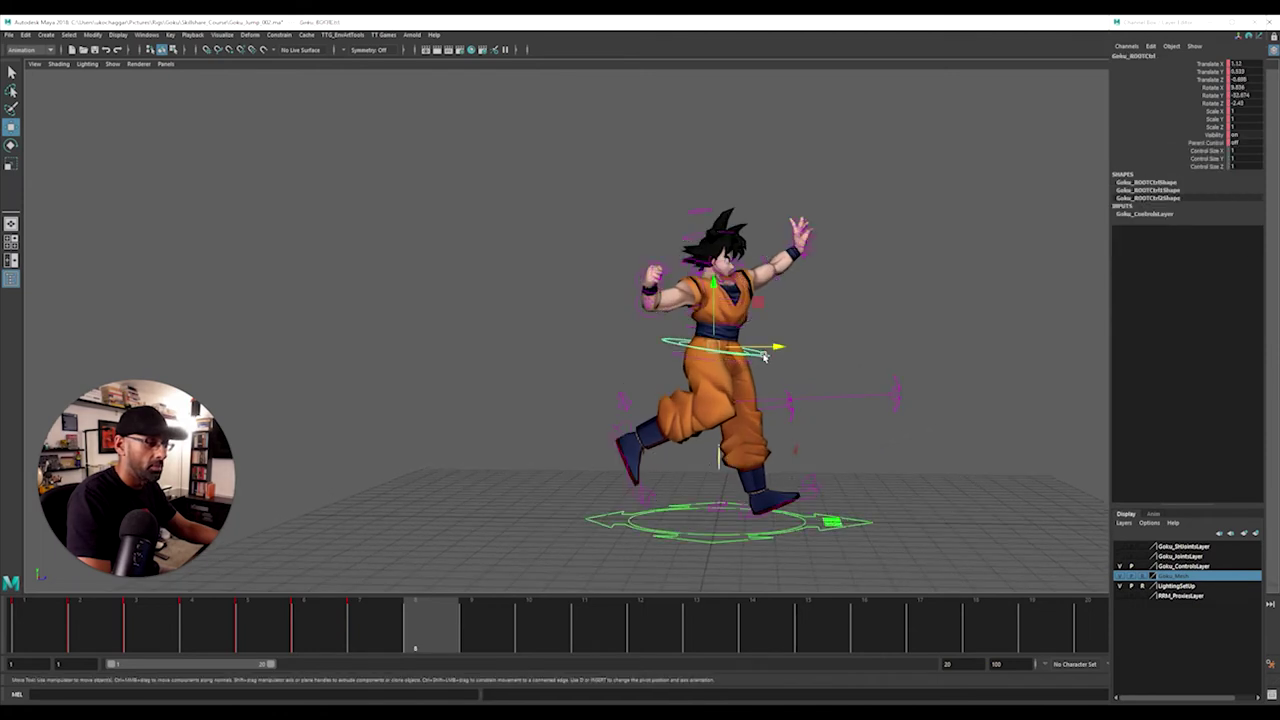
click(808, 500)
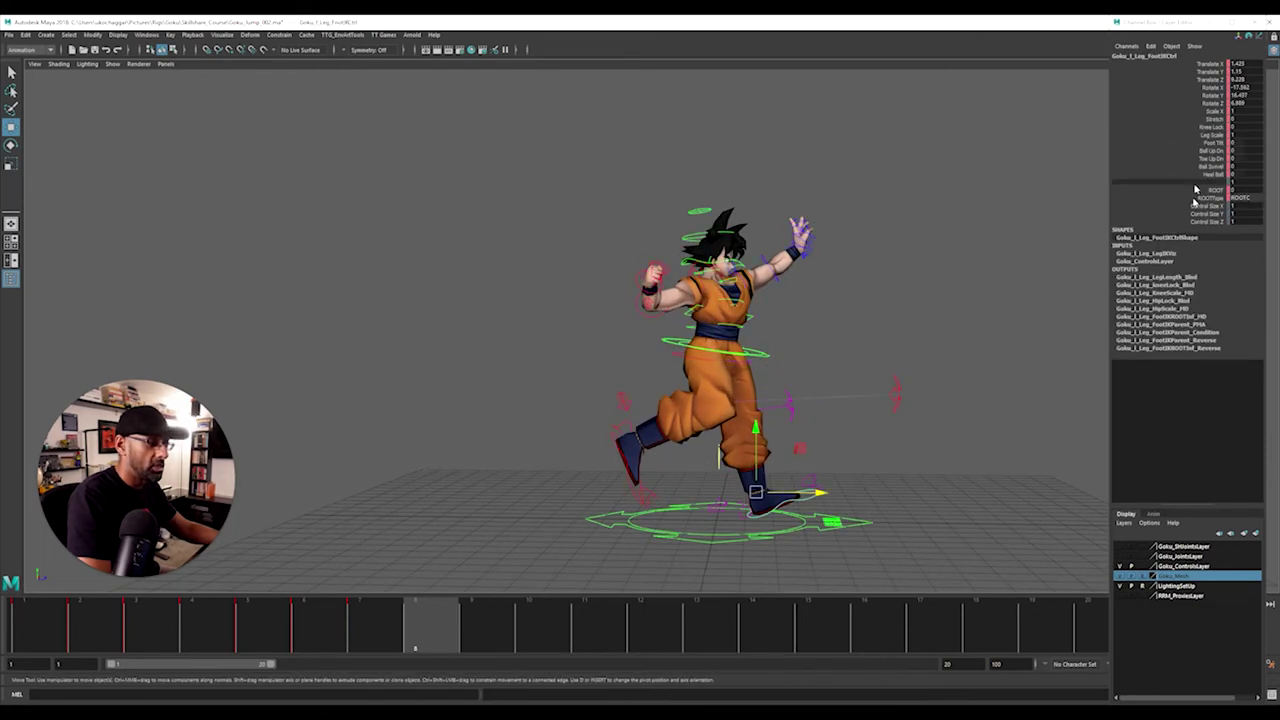
drag(1257, 88, 1273, 102)
text(0)
key(Return)
Step: Turn the left foot control around its vertical axis to point the toes in the facing direction
alt+drag(790, 430, 660, 438)
key(e)
key(w)
key(e)
drag(638, 514, 631, 524)
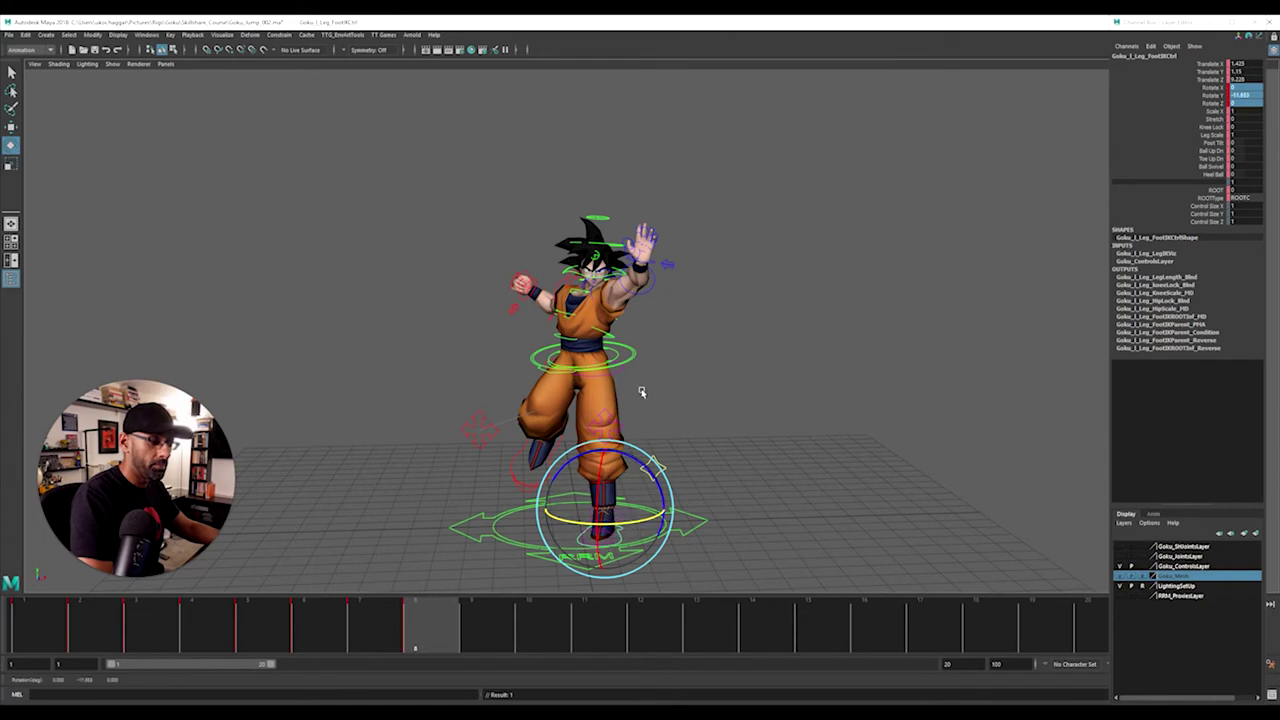
Step: Lower the root control on frame 8 so the landing leg bends, and set a key
click(635, 357)
key(w)
drag(588, 300, 672, 370)
key(s)
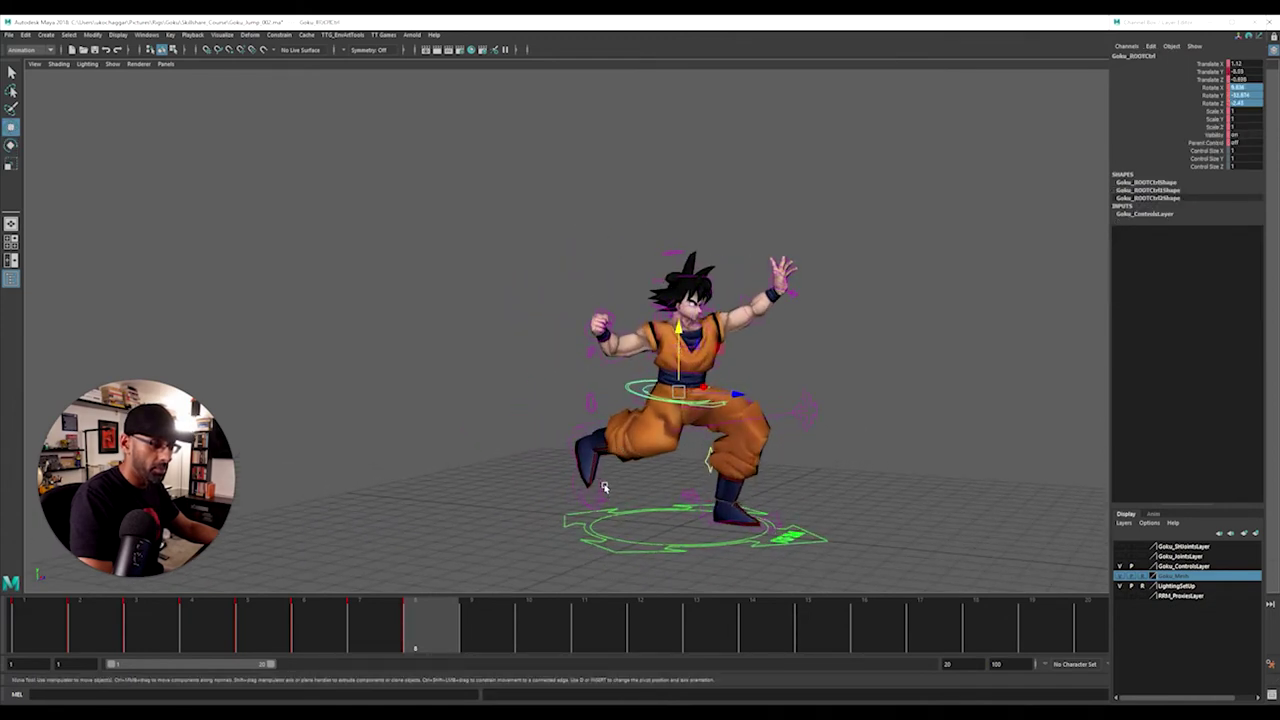
Step: Lower the right foot control and rotate it towards a planted position on frame 8
click(601, 486)
drag(602, 405, 603, 445)
key(e)
drag(641, 487, 575, 491)
drag(615, 437, 608, 435)
Step: Reposition the right knee control to point the trailing knee outward
click(803, 410)
key(w)
drag(807, 412, 654, 436)
Step: Lower the right foot control to the ground and set its Rotate X, Y and Z to 0
click(574, 498)
alt+drag(580, 499, 548, 500)
drag(550, 440, 548, 459)
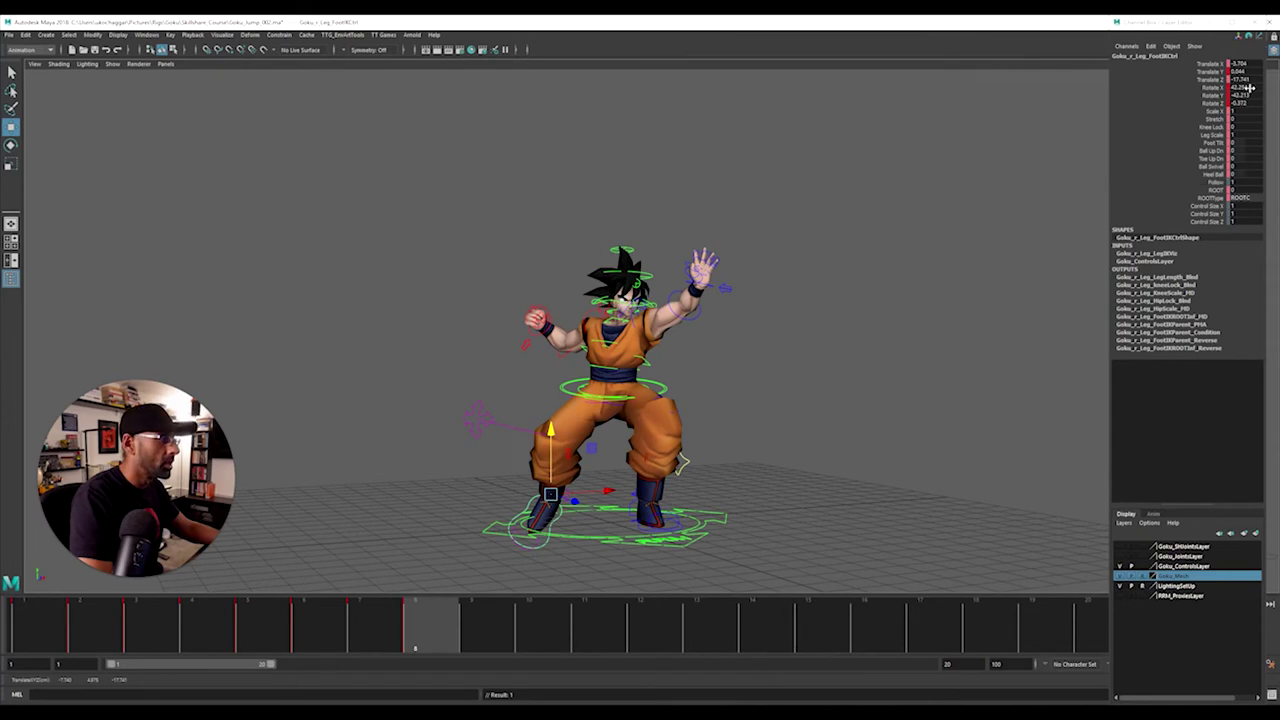
drag(1249, 88, 1240, 103)
text(0)
key(Return)
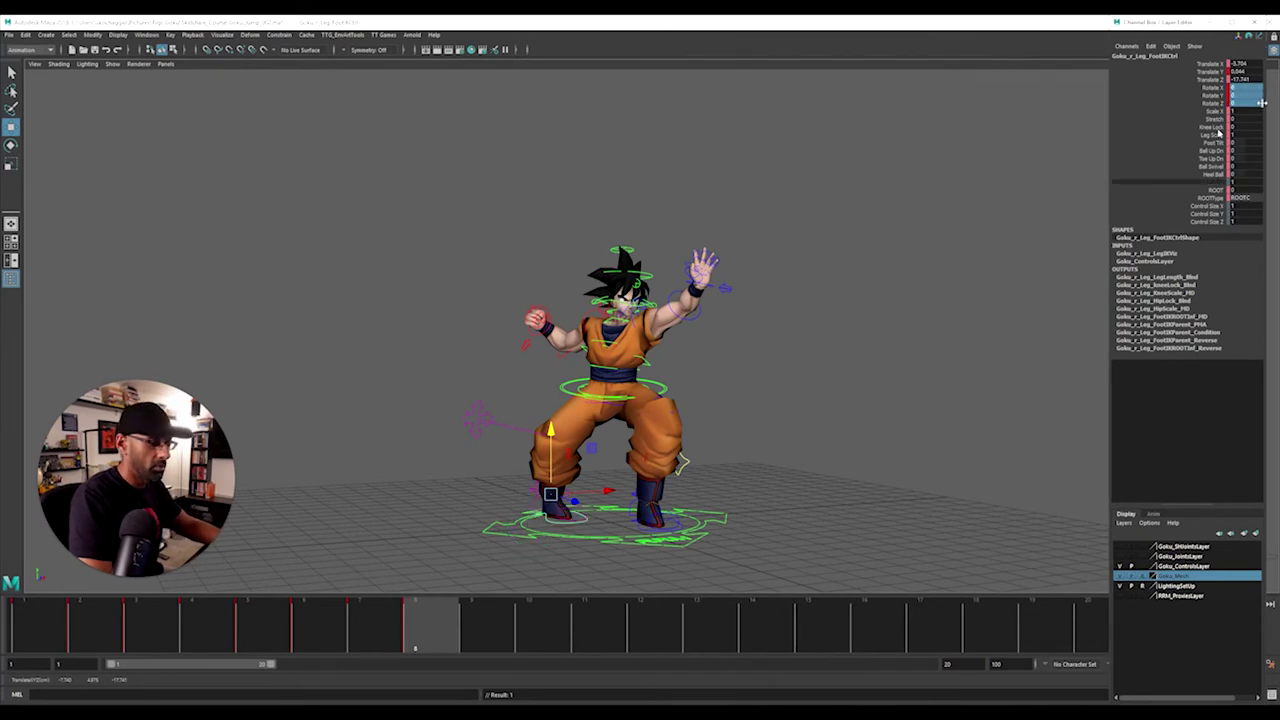
Step: Turn the right foot control outward around its vertical axis and move the right knee control to match
alt+drag(740, 398, 700, 422)
key(e)
drag(600, 500, 697, 497)
click(595, 418)
click(780, 427)
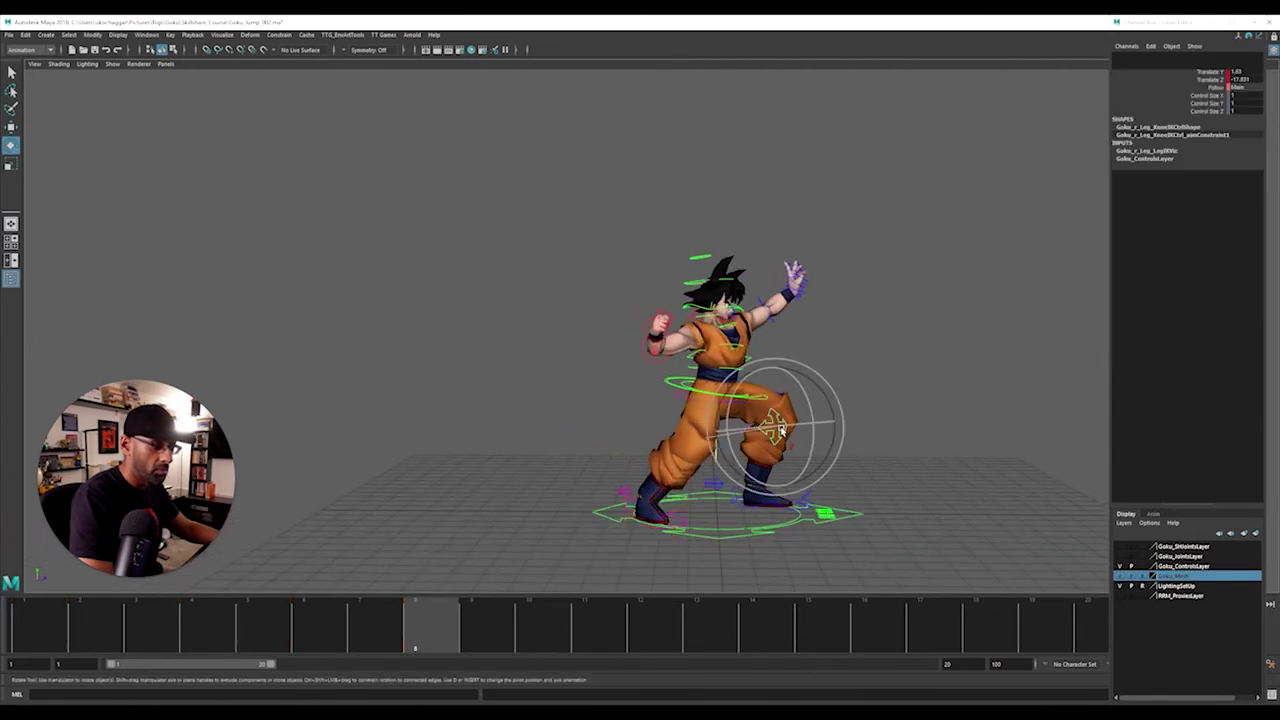
key(w)
drag(777, 429, 600, 542)
Step: Lower the root control further to deepen the crouch on frame 8
click(601, 530)
key(e)
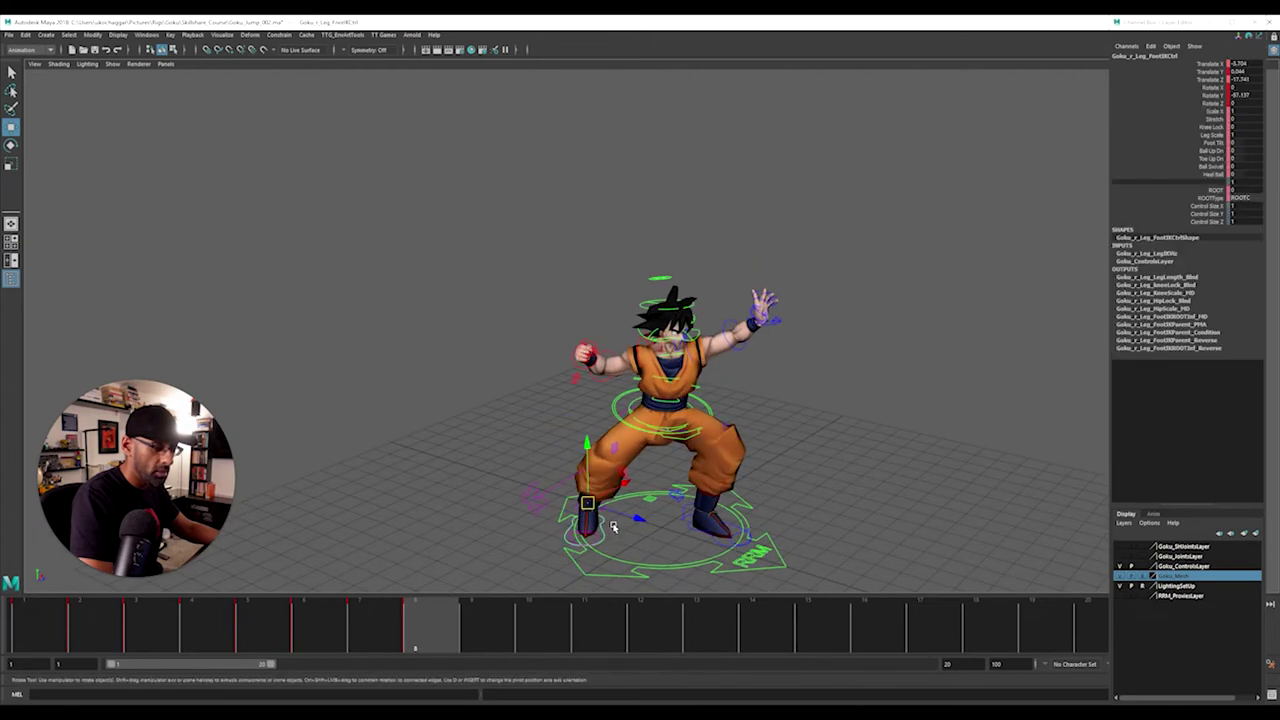
alt+drag(610, 520, 682, 504)
click(651, 391)
alt+drag(652, 391, 662, 366)
key(w)
mouse_move(766, 386)
mouse_down()
mouse_move(745, 405)
mouse_move(767, 405)
mouse_up()
Step: Move the left foot control forward and outward to widen the landing stance
alt+drag(748, 504, 816, 494)
click(755, 511)
drag(889, 479, 690, 505)
Step: Rotate the root control to lean the hips forward and lower it between the widened feet
click(650, 448)
key(e)
alt+drag(650, 448, 583, 412)
key(w)
mouse_move(596, 362)
mouse_down()
mouse_move(595, 350)
mouse_move(588, 380)
mouse_up()
key(e)
mouse_move(423, 648)
mouse_down()
mouse_move(400, 643)
mouse_move(415, 640)
mouse_up()
Step: Rotate the top spine control so the chest leans forward over the hips on frame 8
alt+drag(540, 522, 571, 513)
alt+drag(649, 481, 443, 454)
alt+right_drag(443, 454, 688, 434)
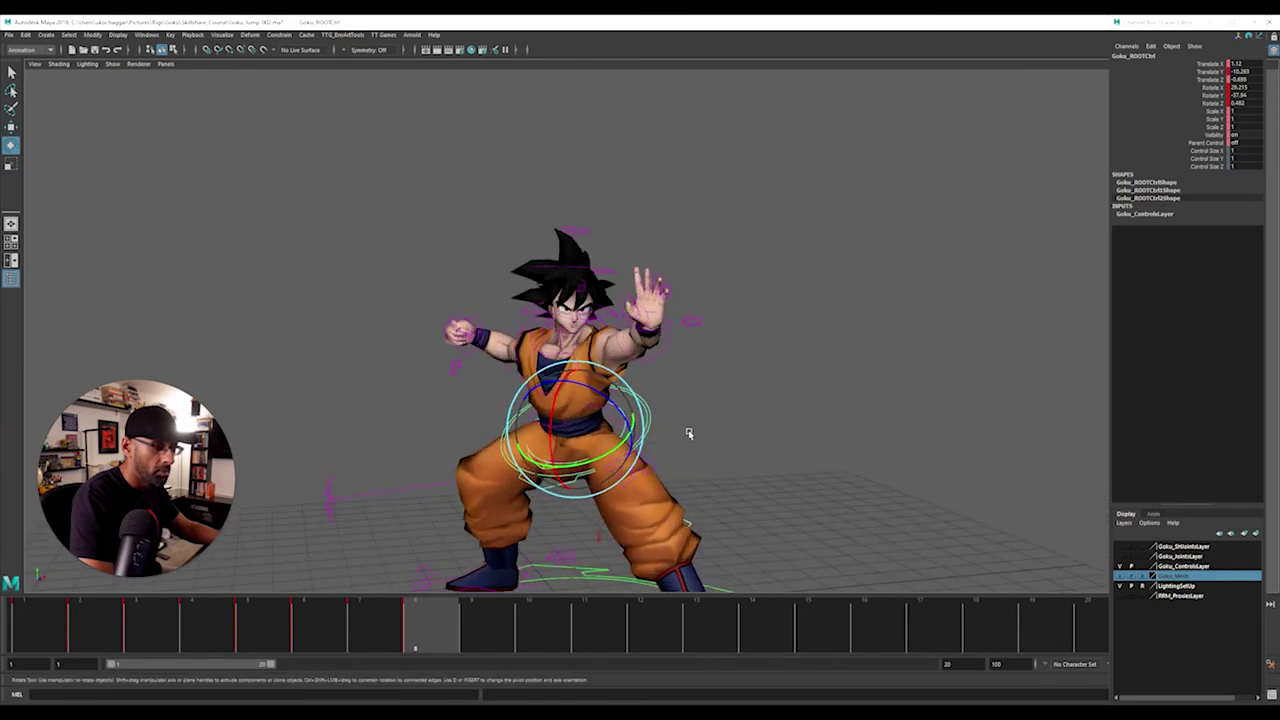
click(691, 437)
click(543, 383)
click(776, 402)
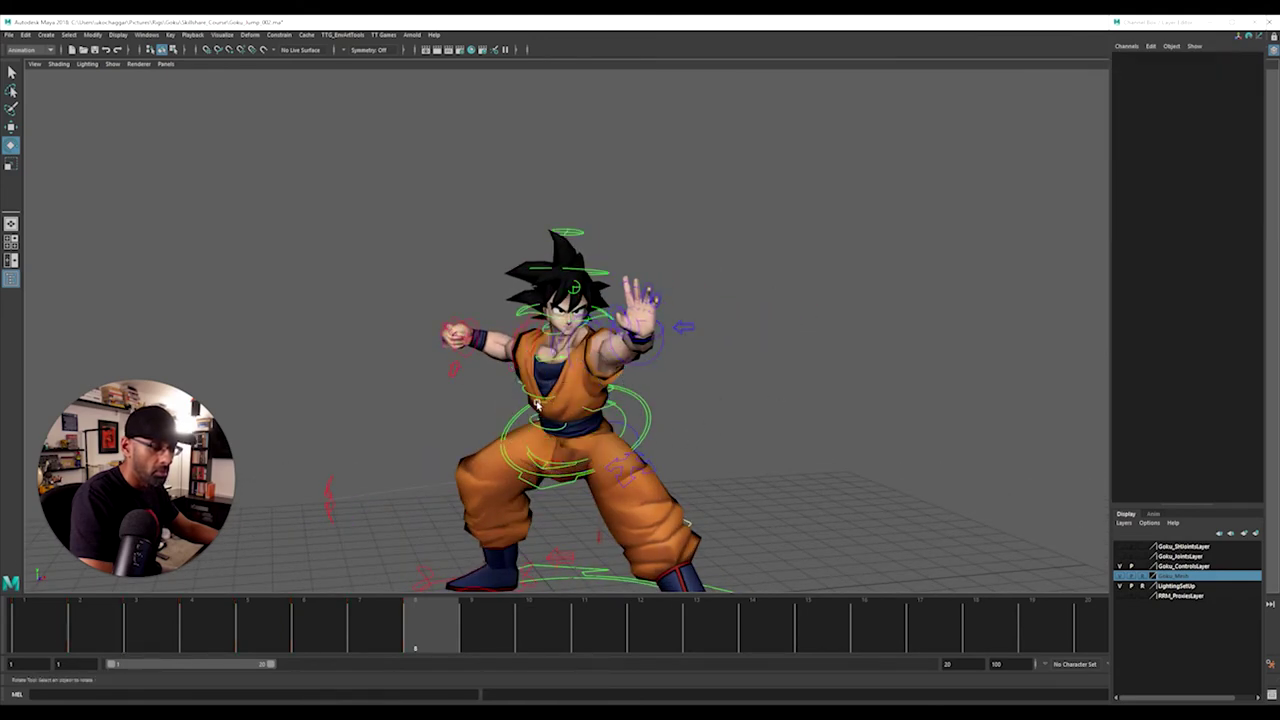
click(535, 395)
drag(536, 350, 525, 389)
Step: Refine the top spine control's rotation to angle the upper body further into the landing
alt+drag(728, 316, 777, 323)
click(777, 323)
click(574, 393)
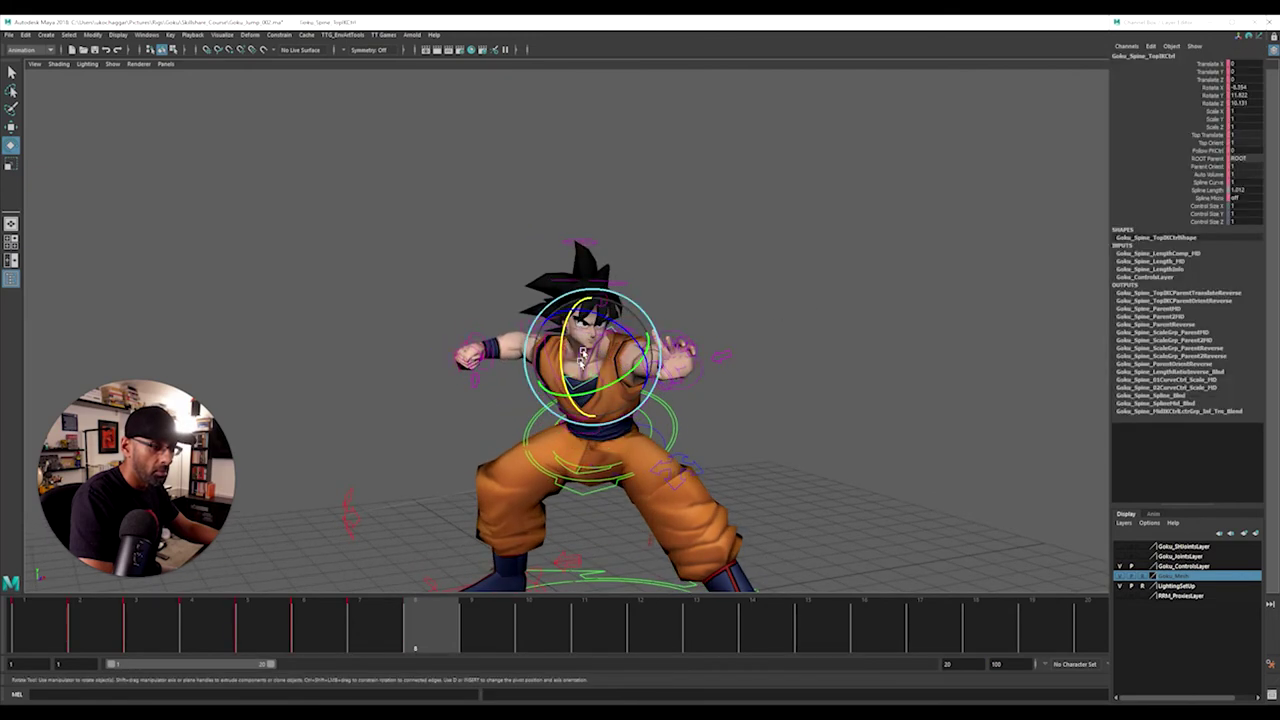
drag(562, 312, 640, 370)
click(600, 286)
alt+right_drag(598, 366, 634, 373)
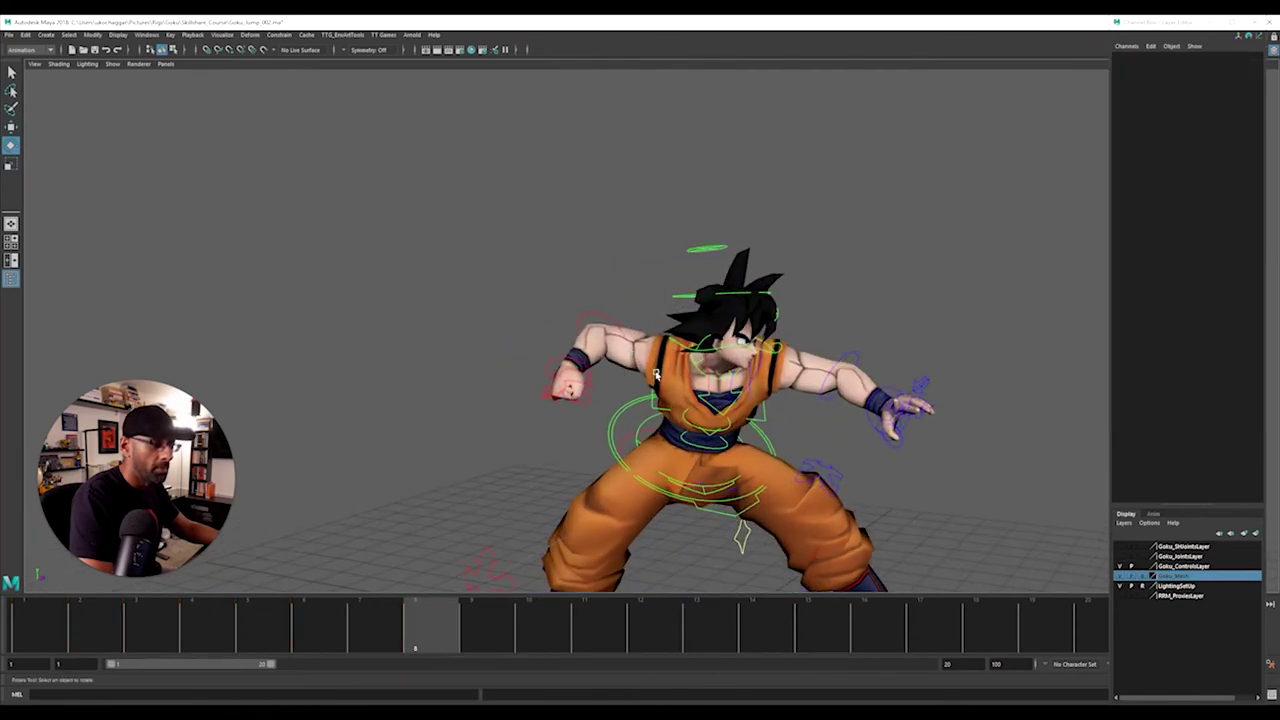
Step: Rotate the right upper arm downward and straighten the right elbow with its FK control
click(668, 375)
mouse_move(668, 375)
mouse_down()
mouse_move(681, 400)
mouse_move(664, 380)
mouse_up()
click(591, 383)
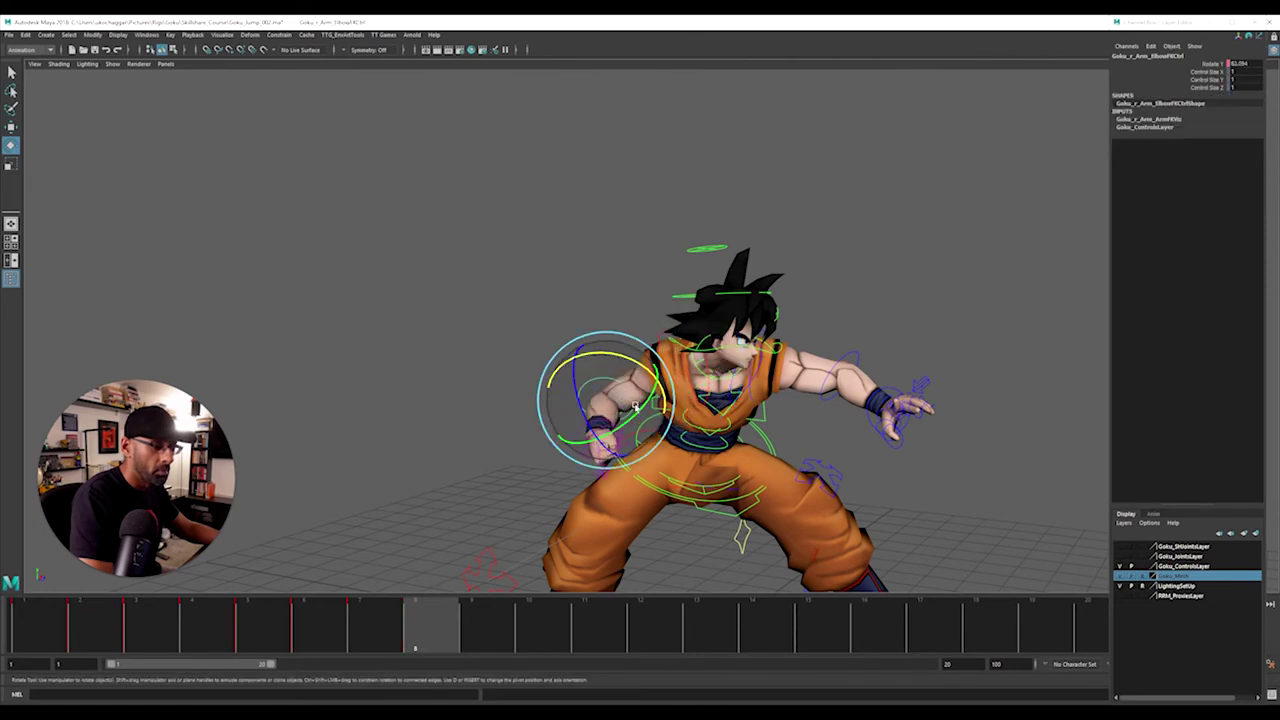
drag(623, 429, 613, 435)
Step: Rotate the right wrist FK control to angle the fist along the lowered forearm
click(576, 457)
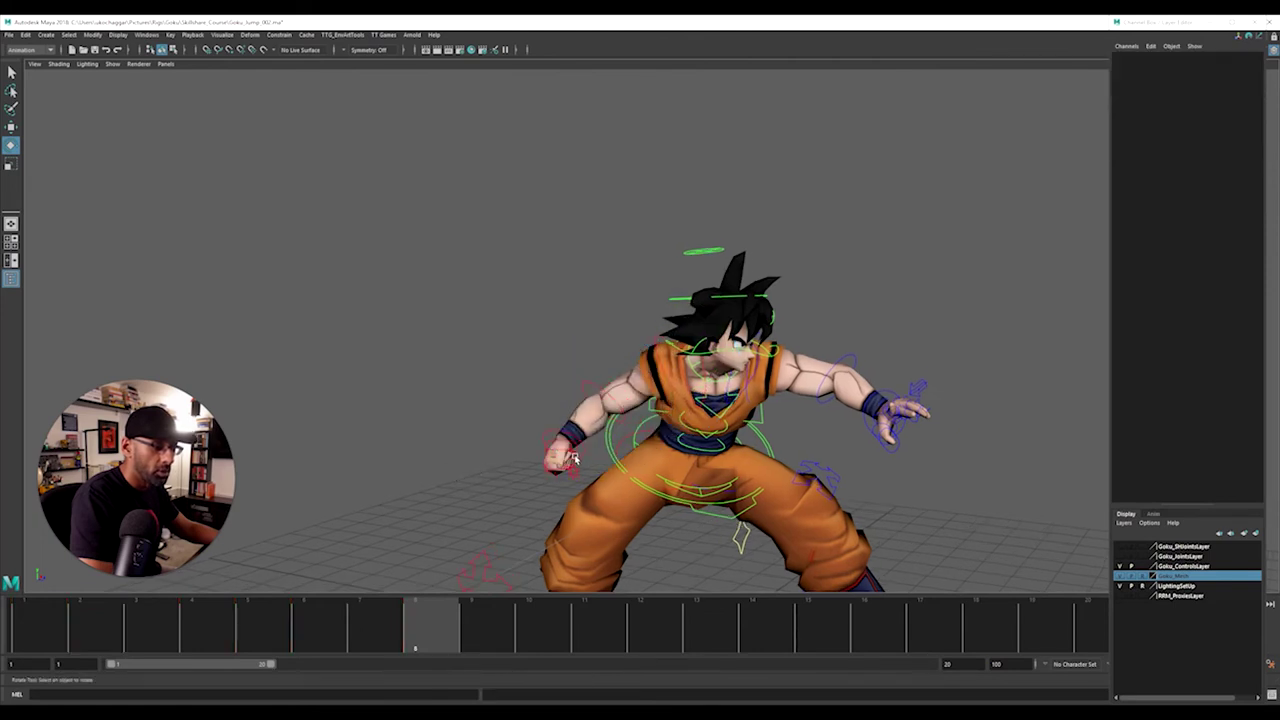
click(566, 452)
drag(566, 455, 563, 461)
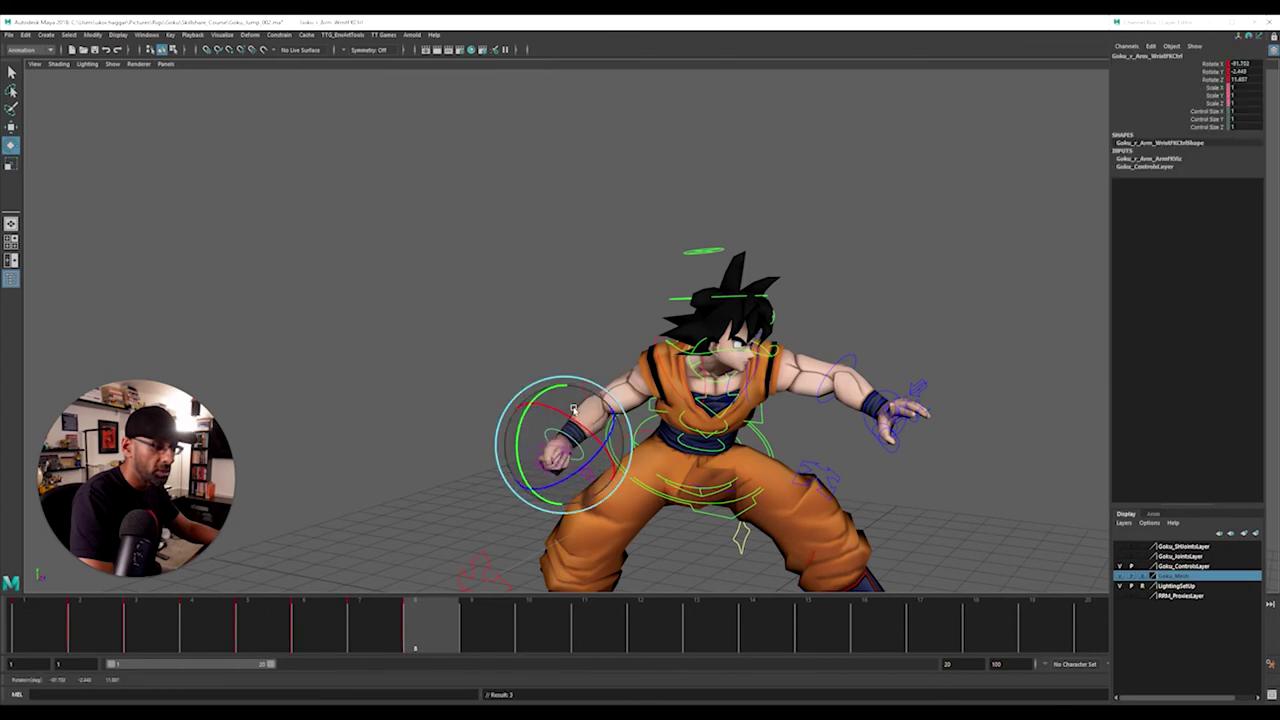
drag(574, 411, 597, 470)
alt+drag(820, 431, 725, 398)
Step: Examine the landing pose from several angles and compare frames 7 and 8
click(679, 350)
alt+drag(800, 482, 716, 440)
click(745, 410)
alt+right_drag(809, 419, 520, 425)
alt+drag(520, 425, 560, 430)
alt+right_drag(589, 462, 720, 465)
alt+drag(720, 465, 682, 508)
alt+middle_drag(686, 527, 681, 481)
alt+drag(755, 524, 750, 528)
drag(429, 629, 395, 630)
Step: On frame 7, raise the left foot control with its toes tilted up and set its Stretch to 1
click(710, 480)
click(360, 633)
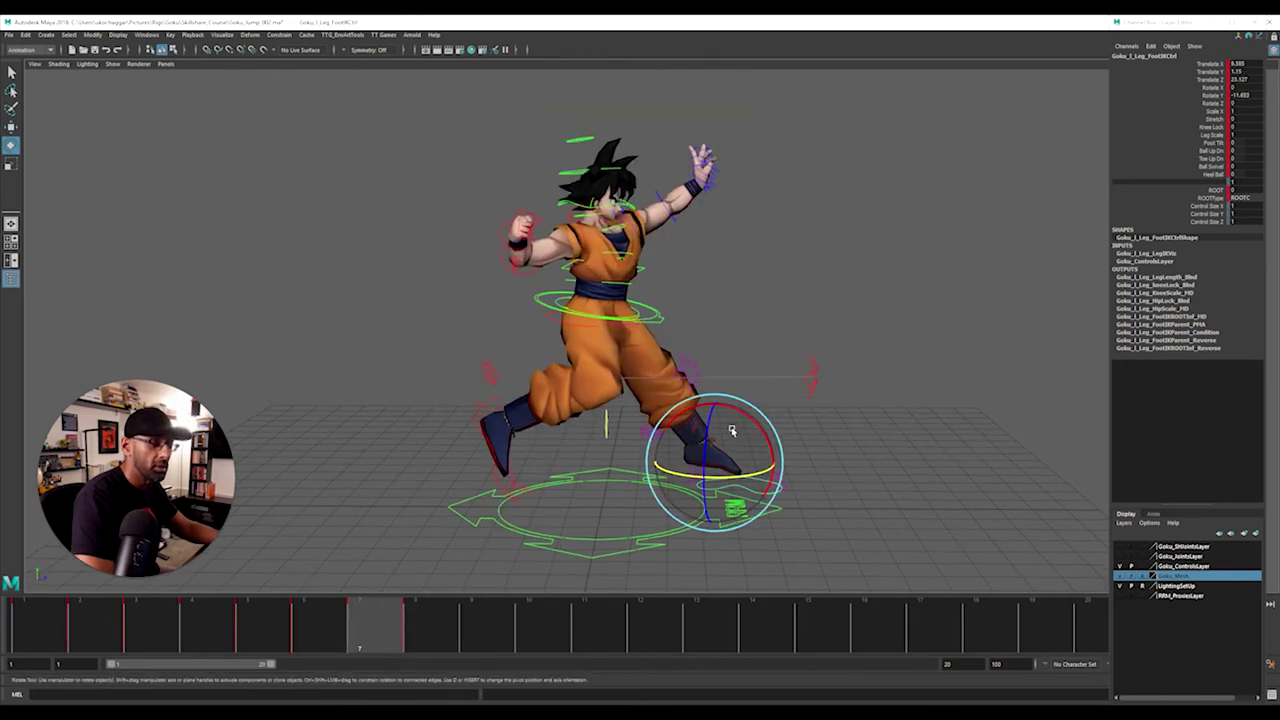
alt+drag(732, 446, 693, 346)
key(w)
key(e)
drag(757, 378, 731, 351)
alt+drag(731, 353, 649, 442)
alt+drag(569, 441, 597, 424)
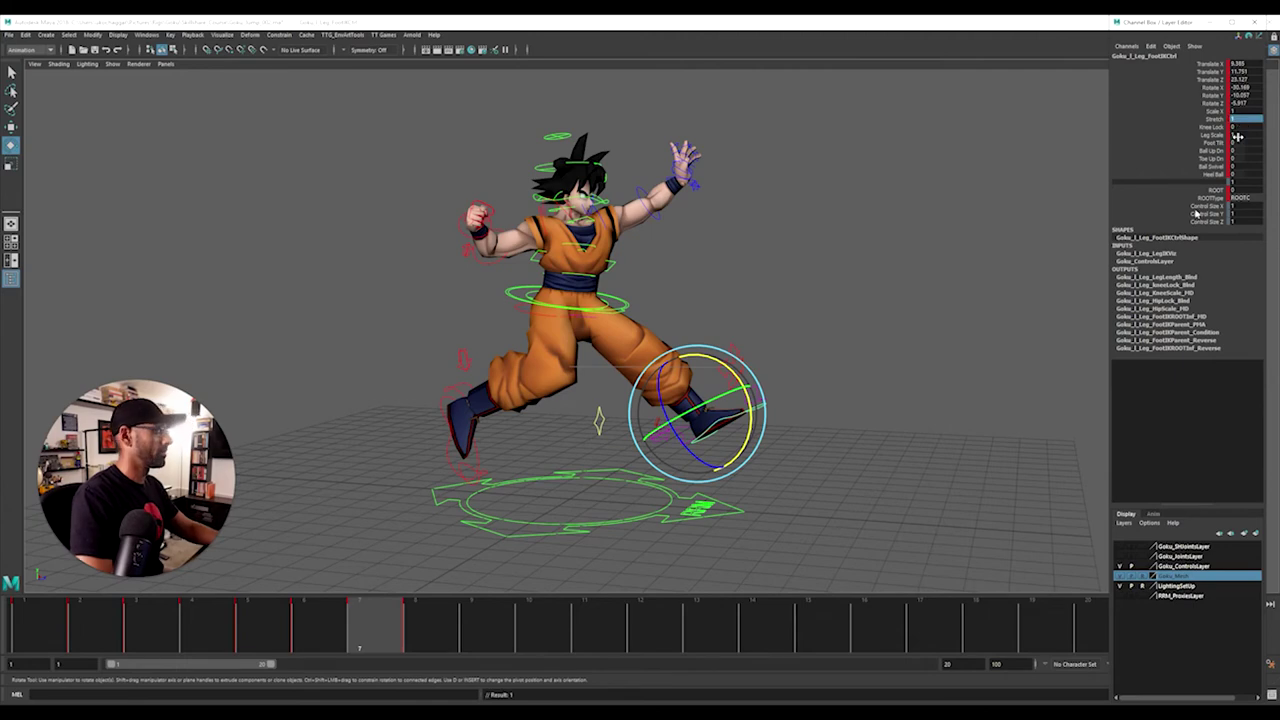
Step: Delete all the keys on the left foot control's Stretch curve in the Graph Editor
key(g)
drag(224, 207, 321, 91)
click(264, 242)
key(f)
alt+right_drag(857, 206, 650, 254)
drag(650, 254, 967, 281)
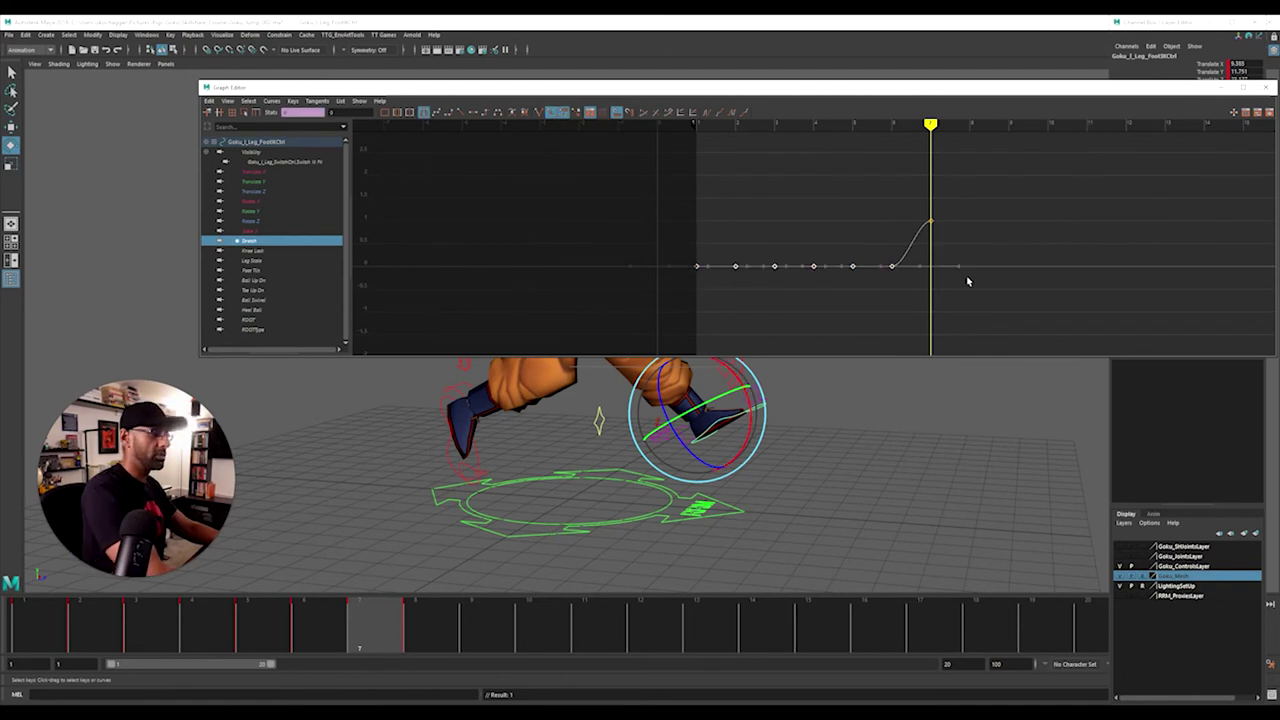
key(Delete)
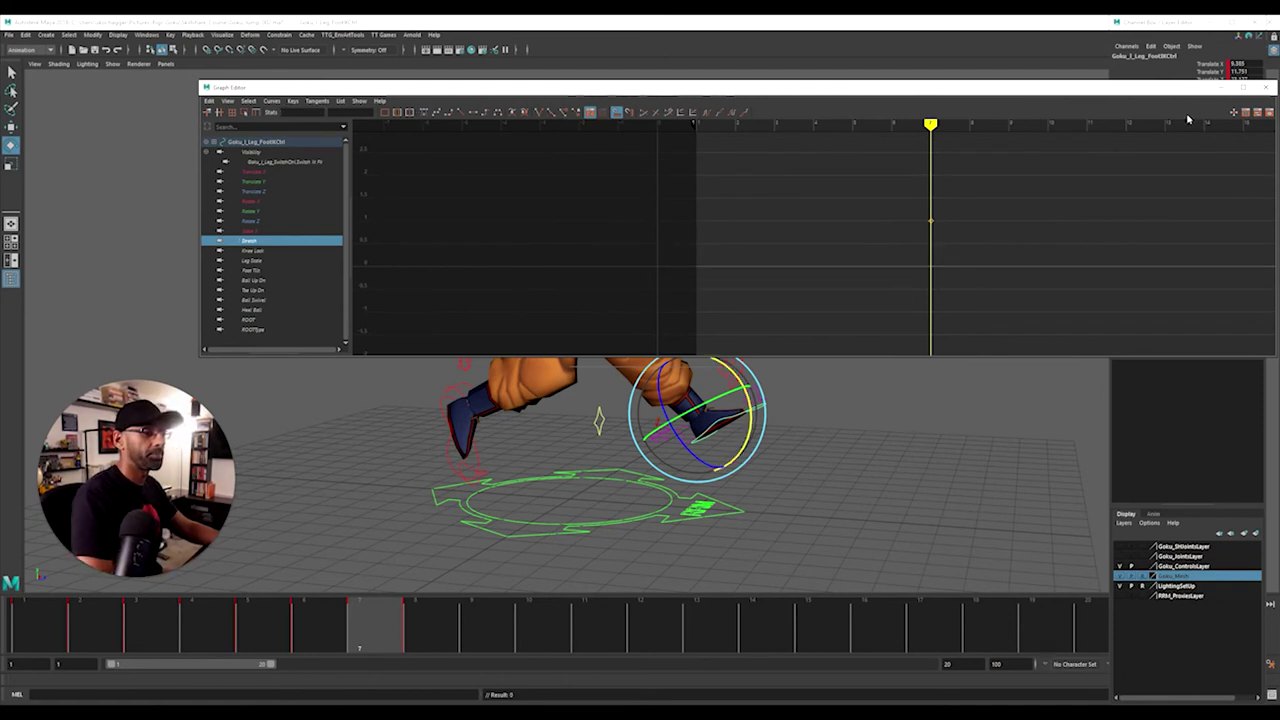
drag(933, 89, 1279, 50)
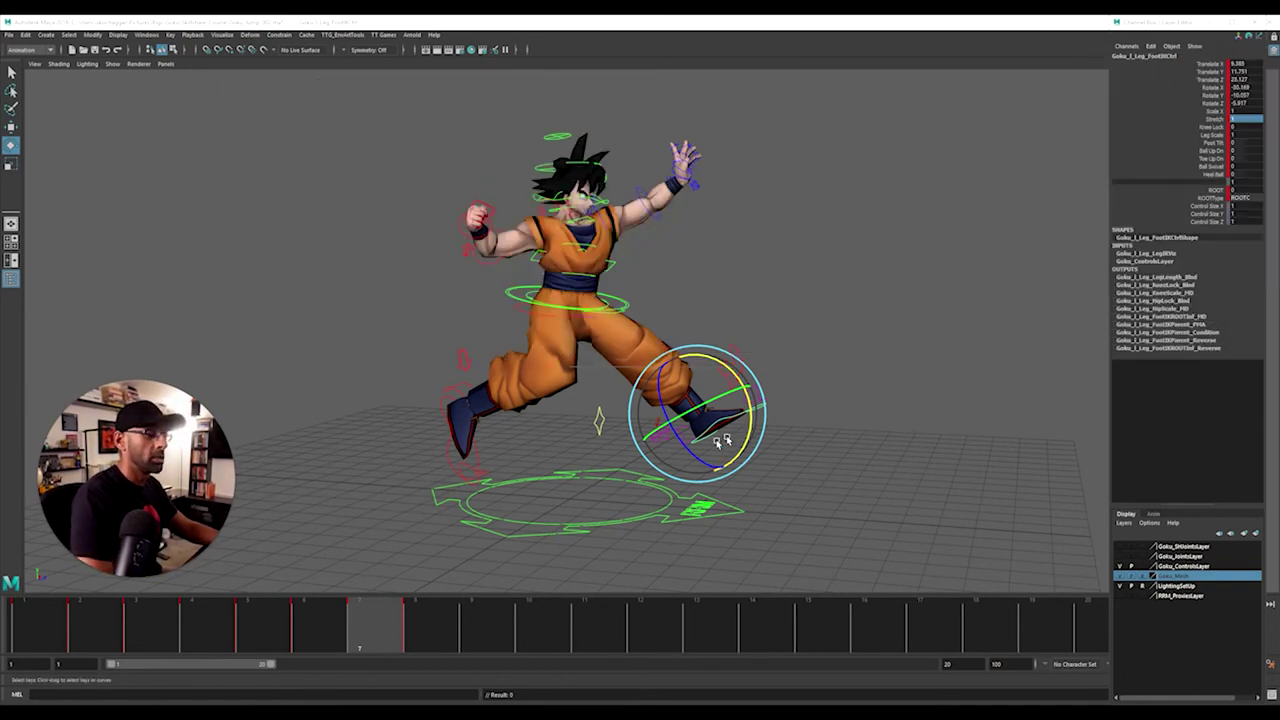
Step: Lower the left foot control on frame 7 so the heel approaches the ground with the leg extended
key(w)
drag(716, 347, 714, 409)
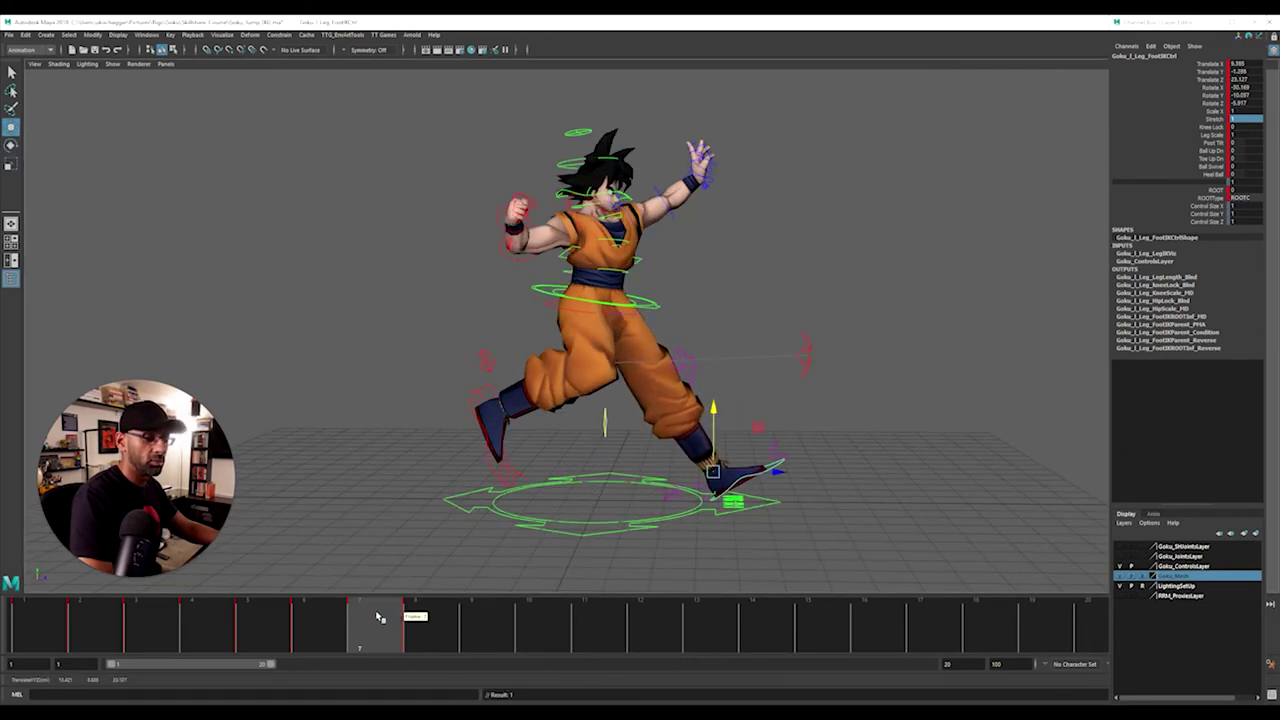
drag(408, 620, 397, 613)
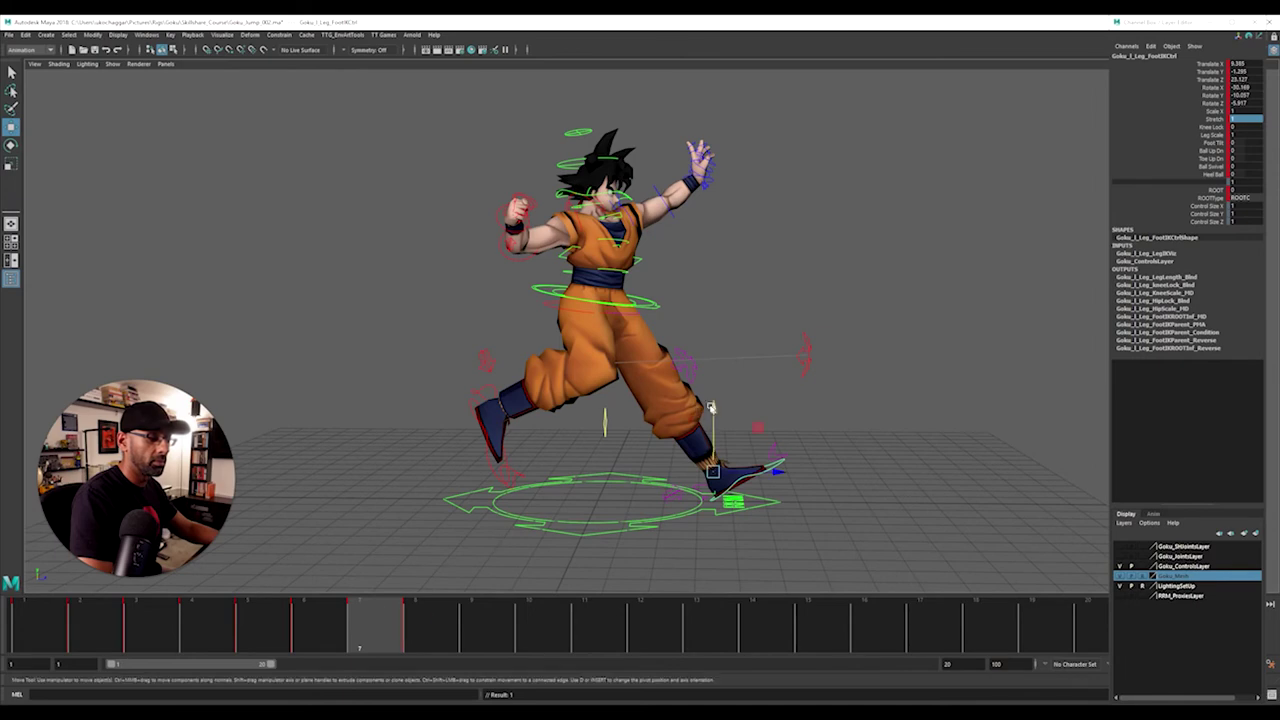
drag(711, 408, 713, 402)
Step: Adjust the left foot control's height in the side view so the heel meets the ground line
key(space)
key(space)
alt+middle_drag(517, 401, 699, 402)
scroll(699, 402, up, 1)
drag(350, 300, 350, 286)
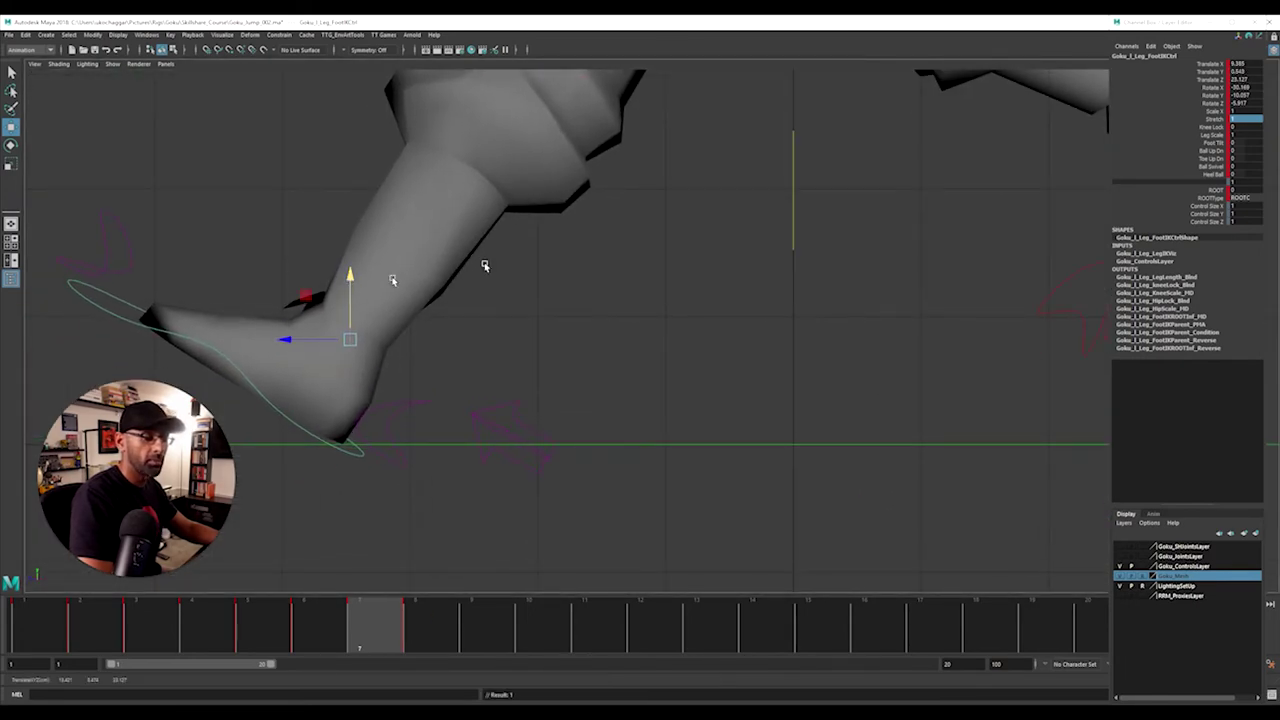
key(space)
key(space)
Step: Play back the jump and lower the root control on frame 8 to sink deeper into the landing
key(alt+v)
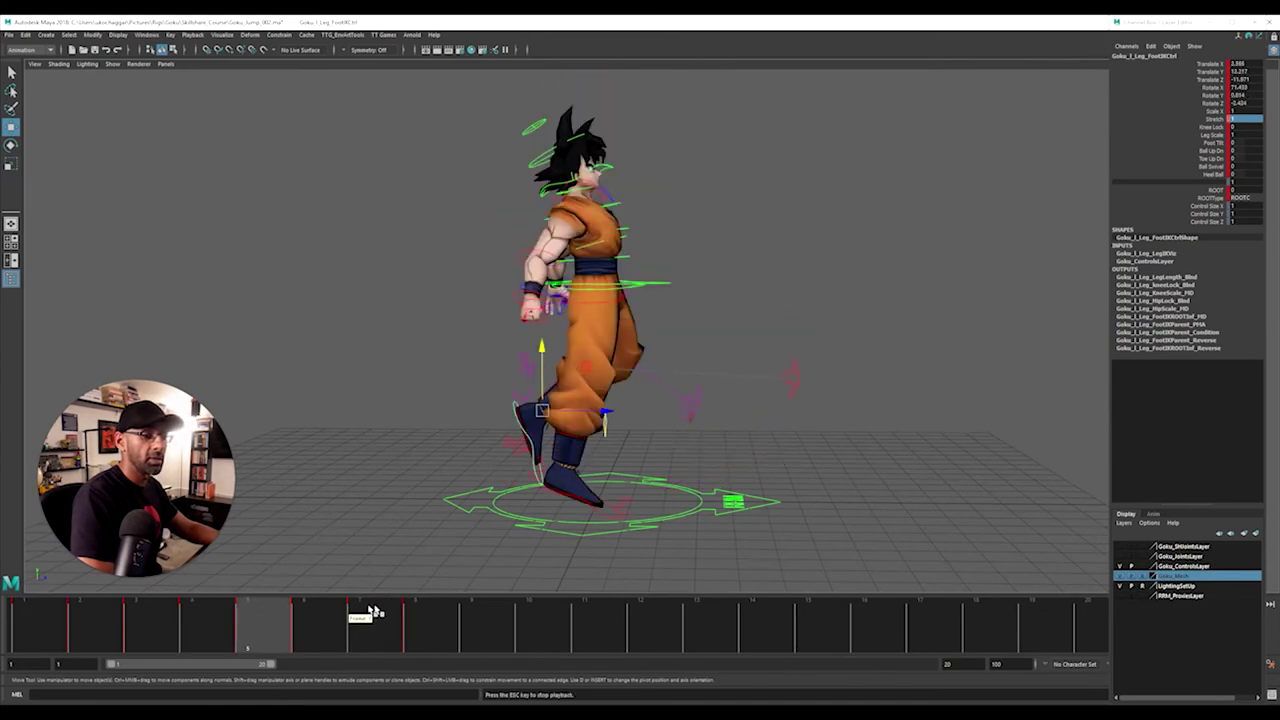
drag(396, 633, 410, 640)
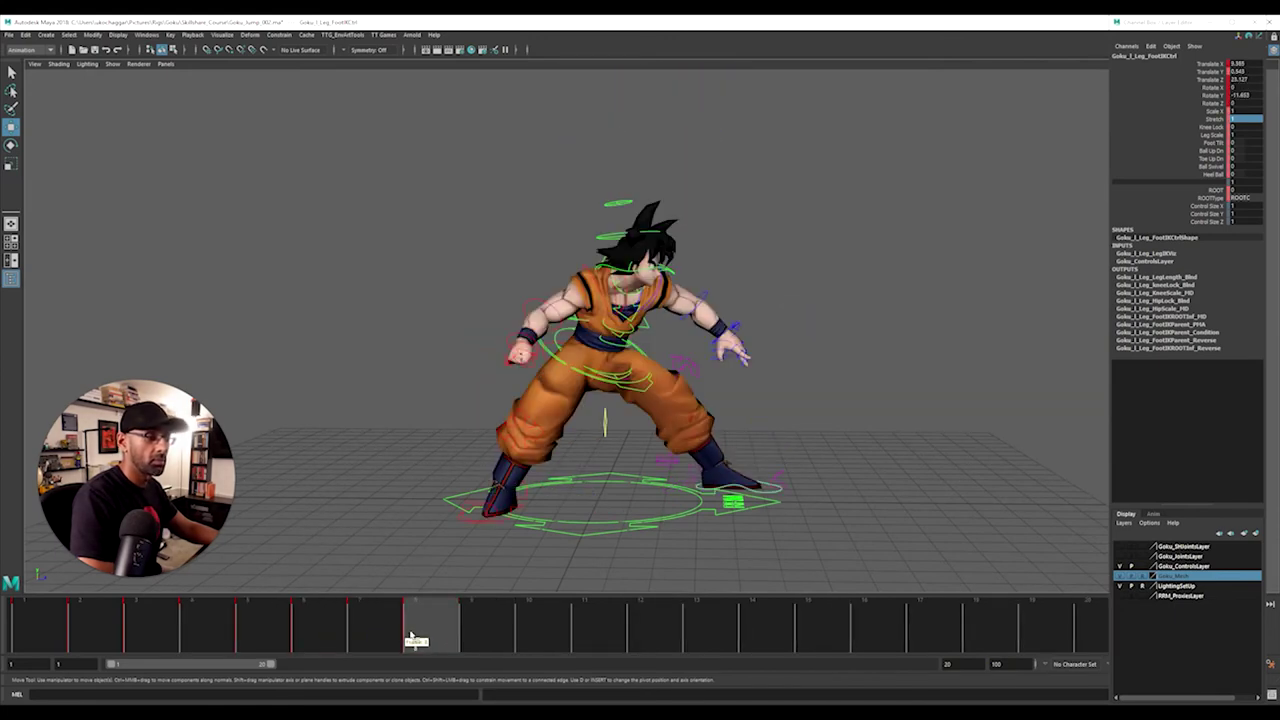
alt+drag(680, 447, 626, 443)
click(570, 387)
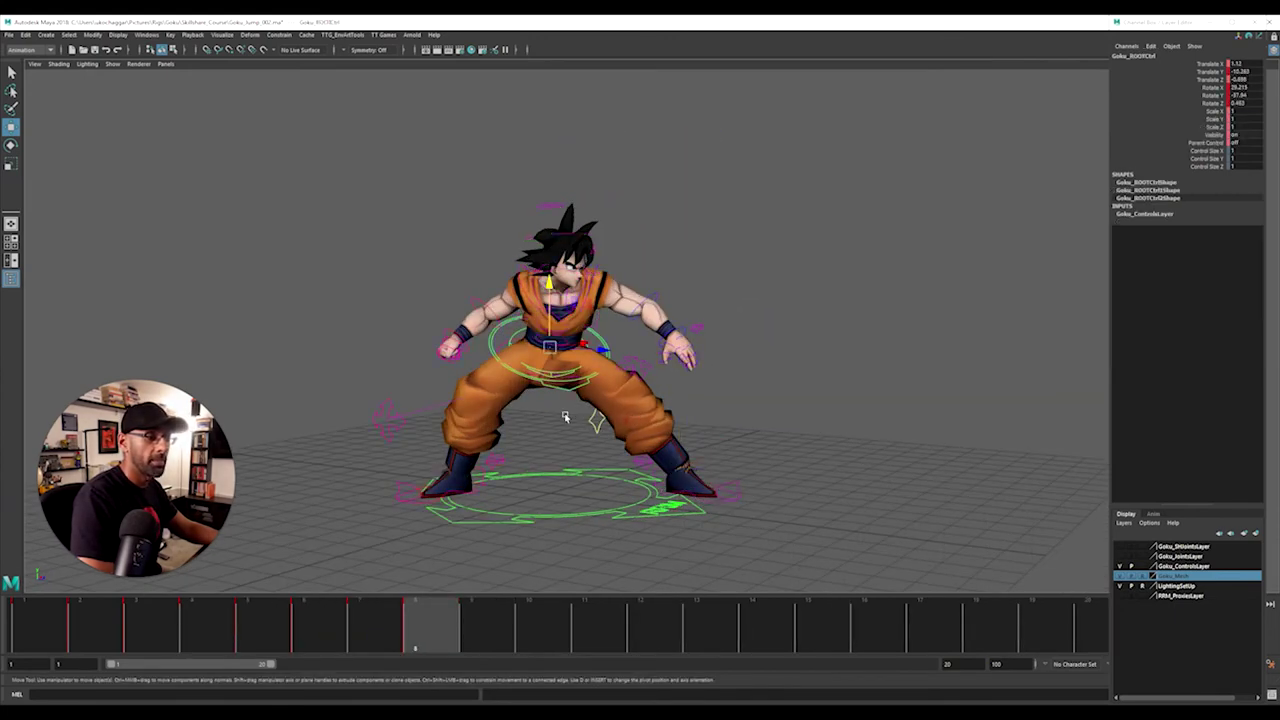
alt+drag(557, 417, 355, 437)
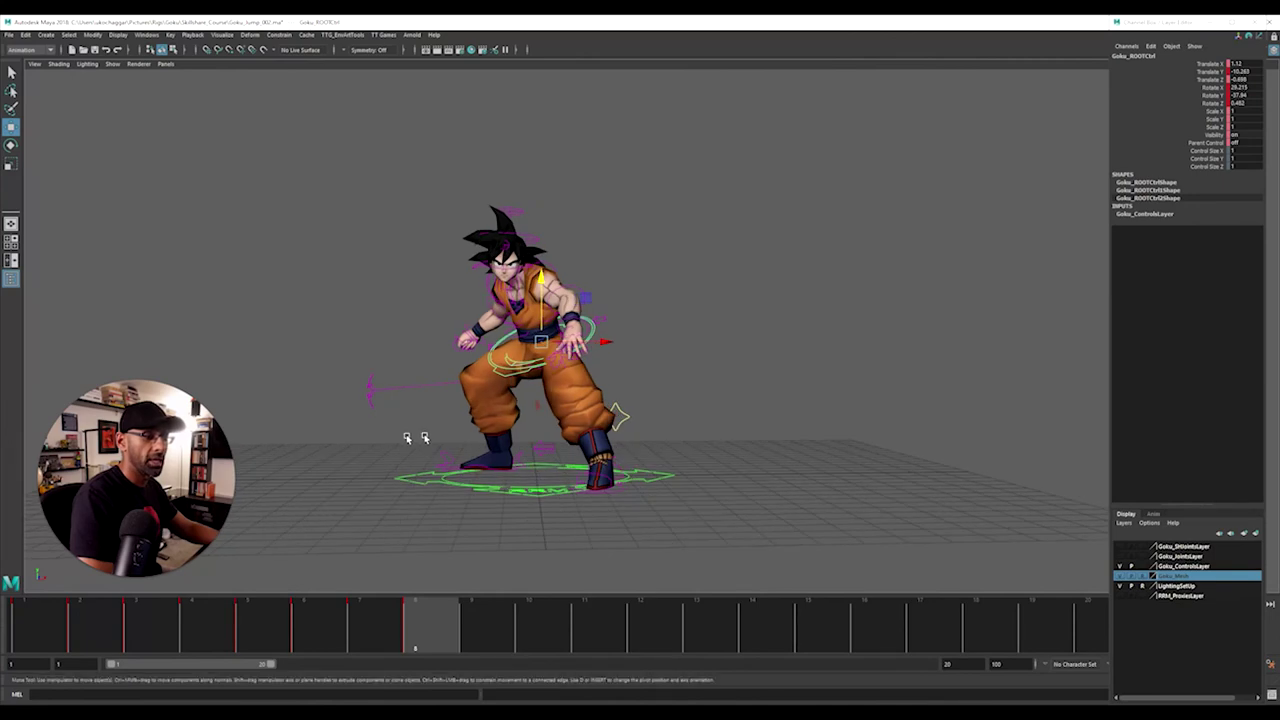
alt+drag(434, 437, 436, 541)
mouse_move(415, 615)
mouse_down()
mouse_move(234, 610)
mouse_move(416, 627)
mouse_up()
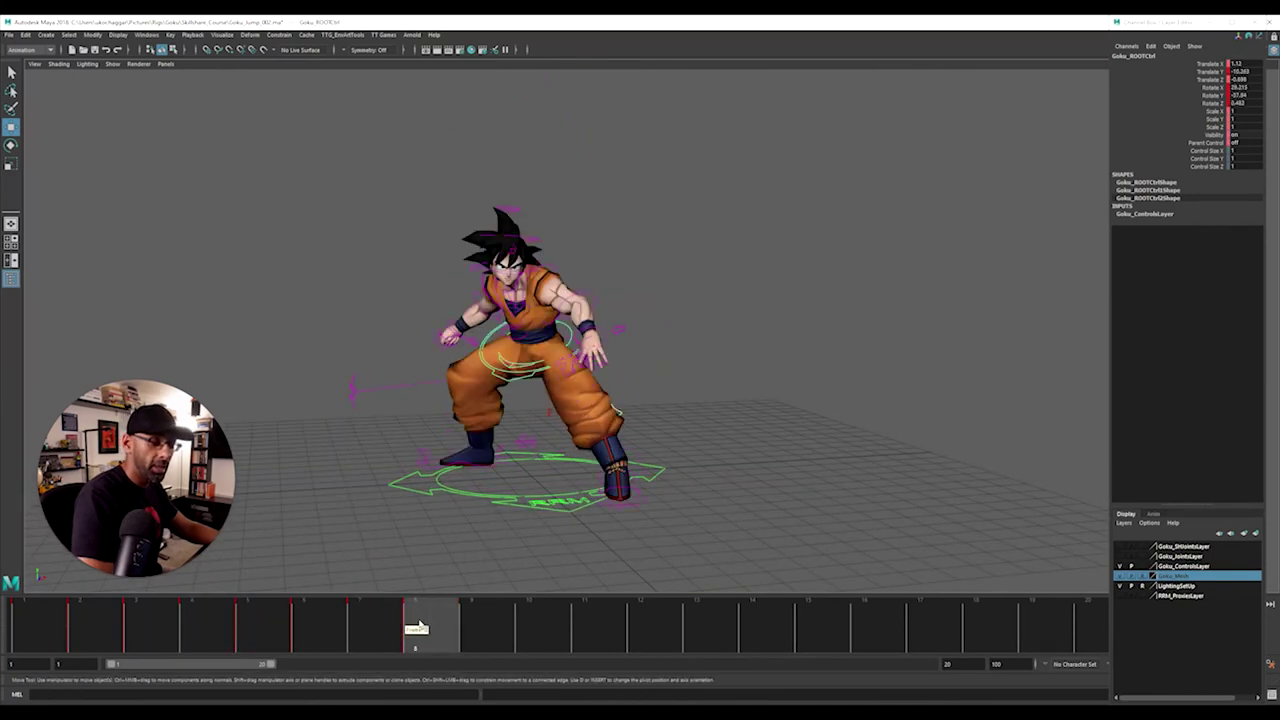
alt+drag(535, 283, 575, 350)
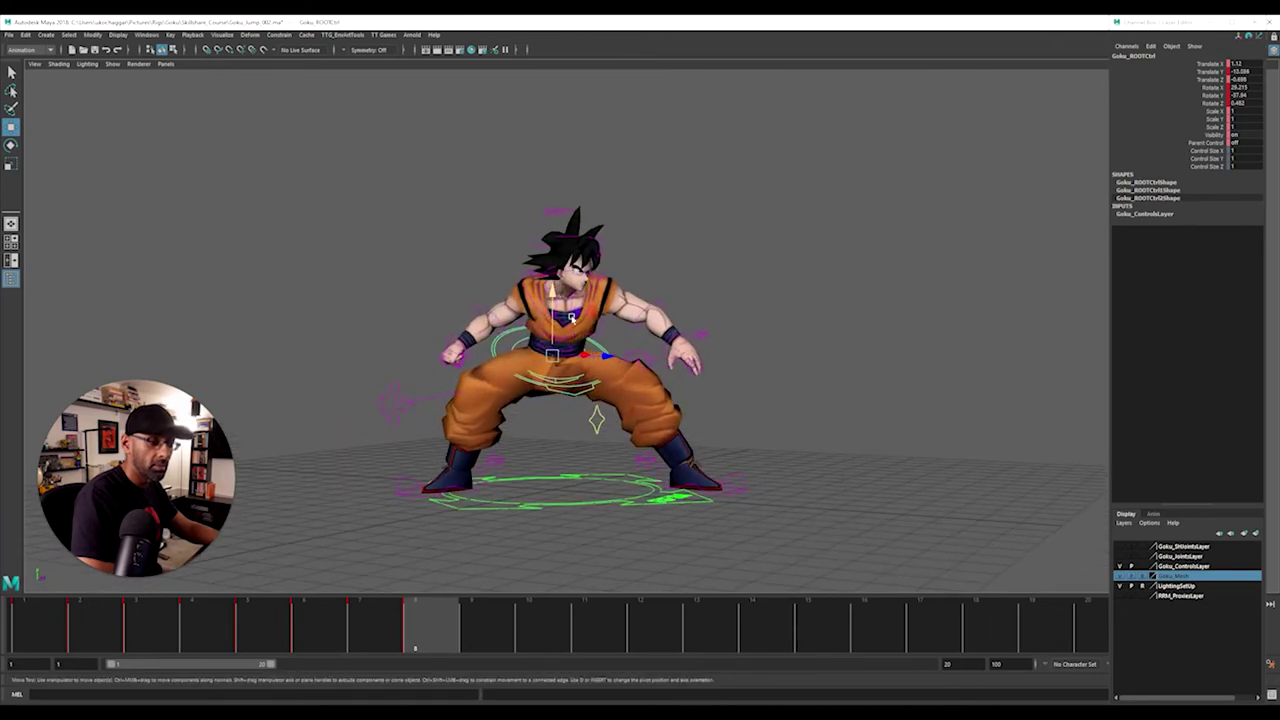
Step: Reposition the right and left knee controls on frame 8, and key all the rig controls for the landing crouch
click(405, 411)
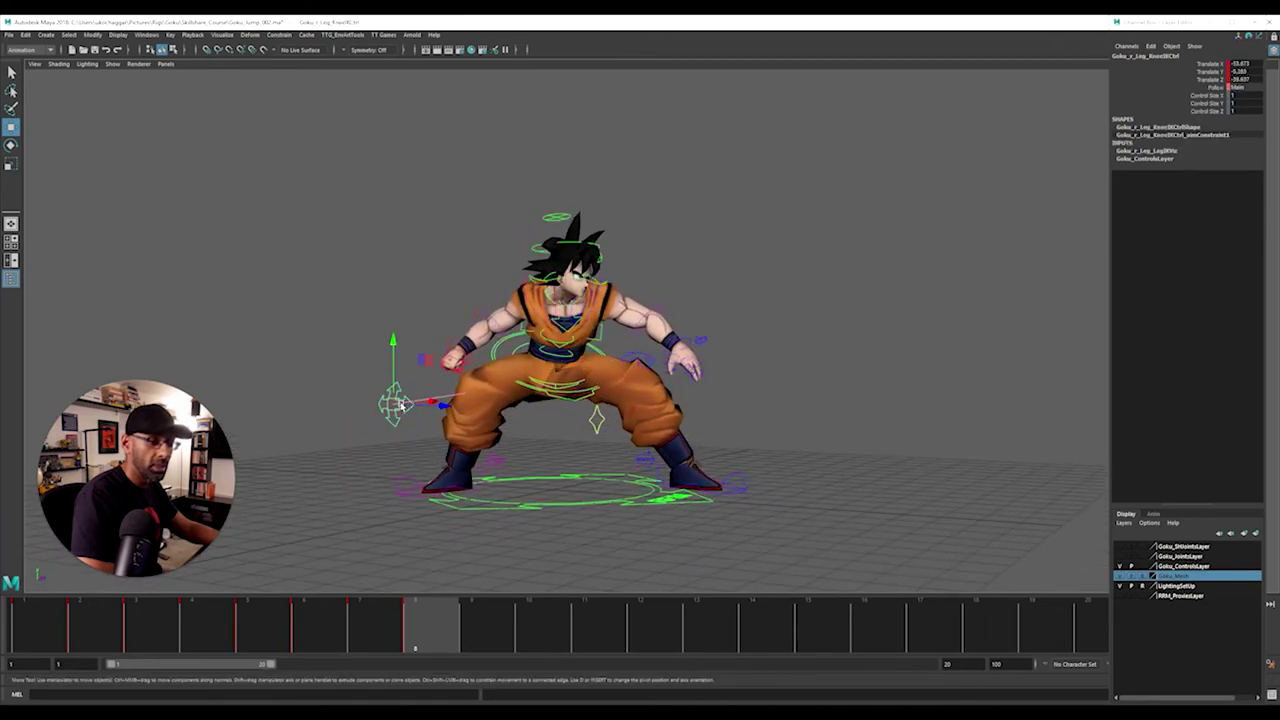
drag(402, 406, 510, 498)
click(677, 388)
click(681, 387)
drag(735, 388, 866, 398)
alt+drag(773, 426, 596, 421)
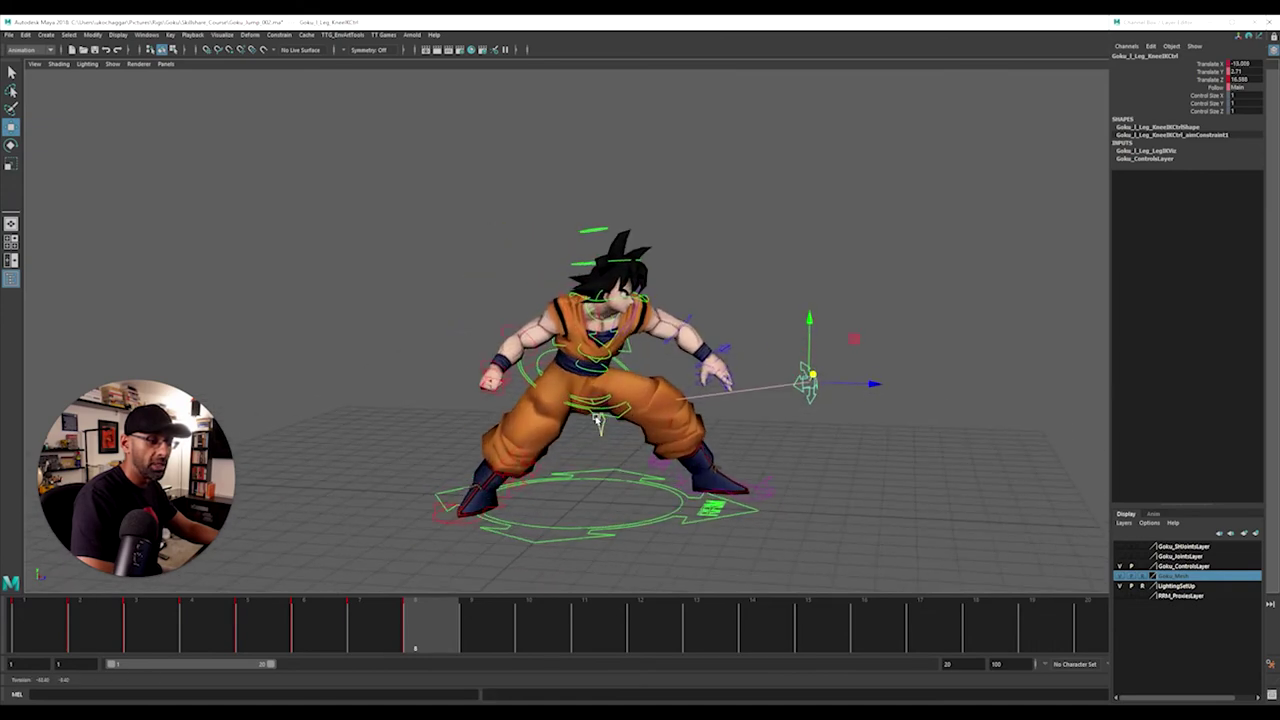
drag(383, 149, 963, 560)
key(e)
key(w)
mouse_move(334, 641)
mouse_down()
mouse_move(362, 626)
mouse_move(478, 628)
mouse_up()
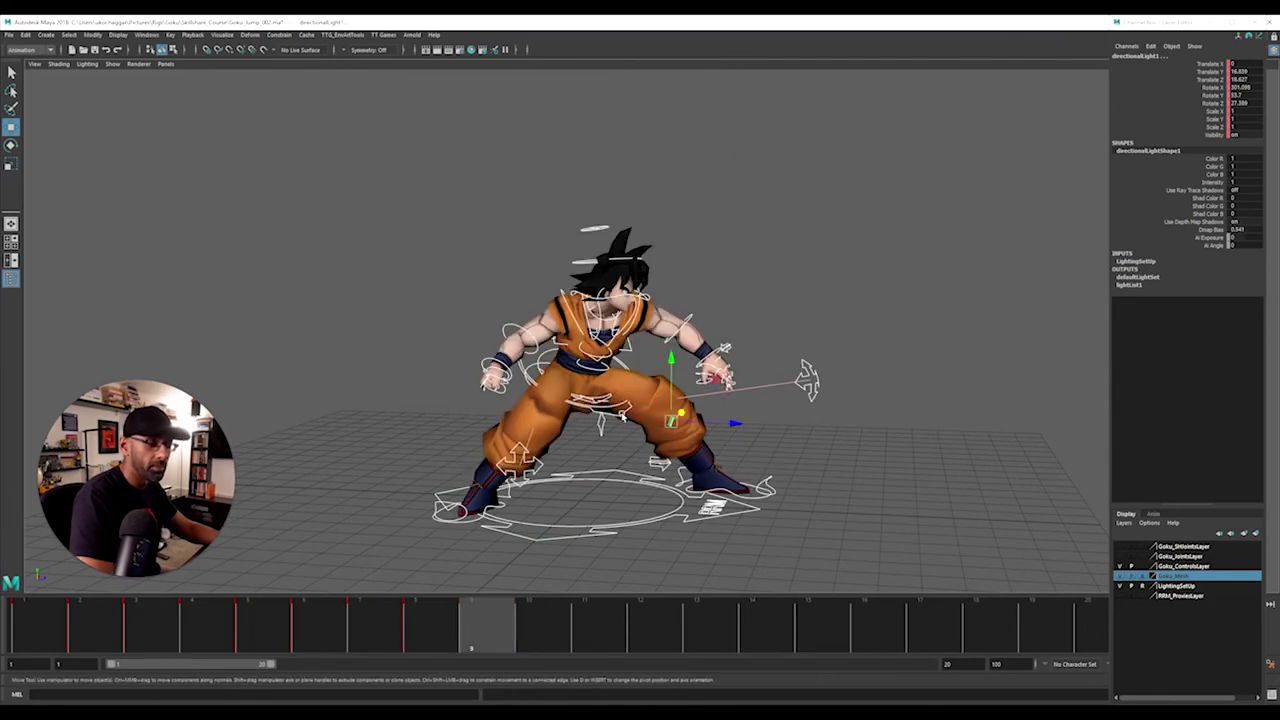
Step: Lower the root control on frame 9 to deepen the landing crouch, and key all the rig controls there
click(622, 416)
click(420, 626)
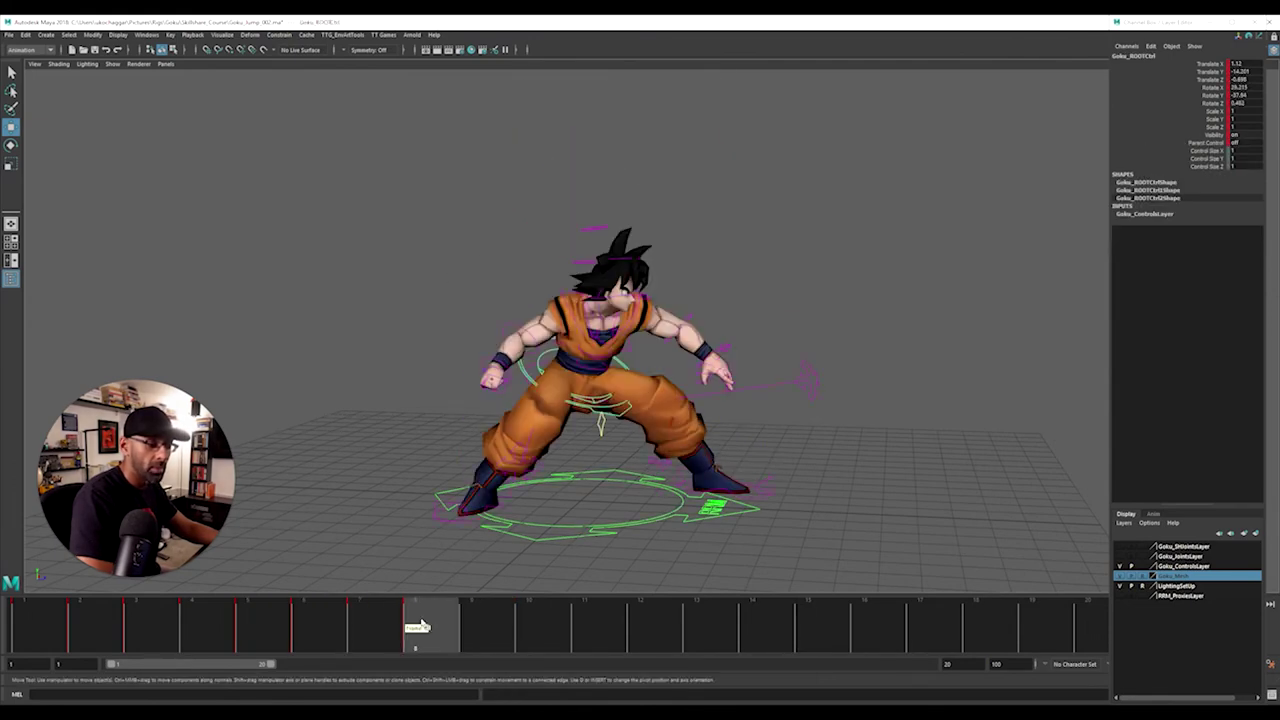
click(477, 632)
drag(579, 310, 591, 341)
drag(364, 635, 498, 638)
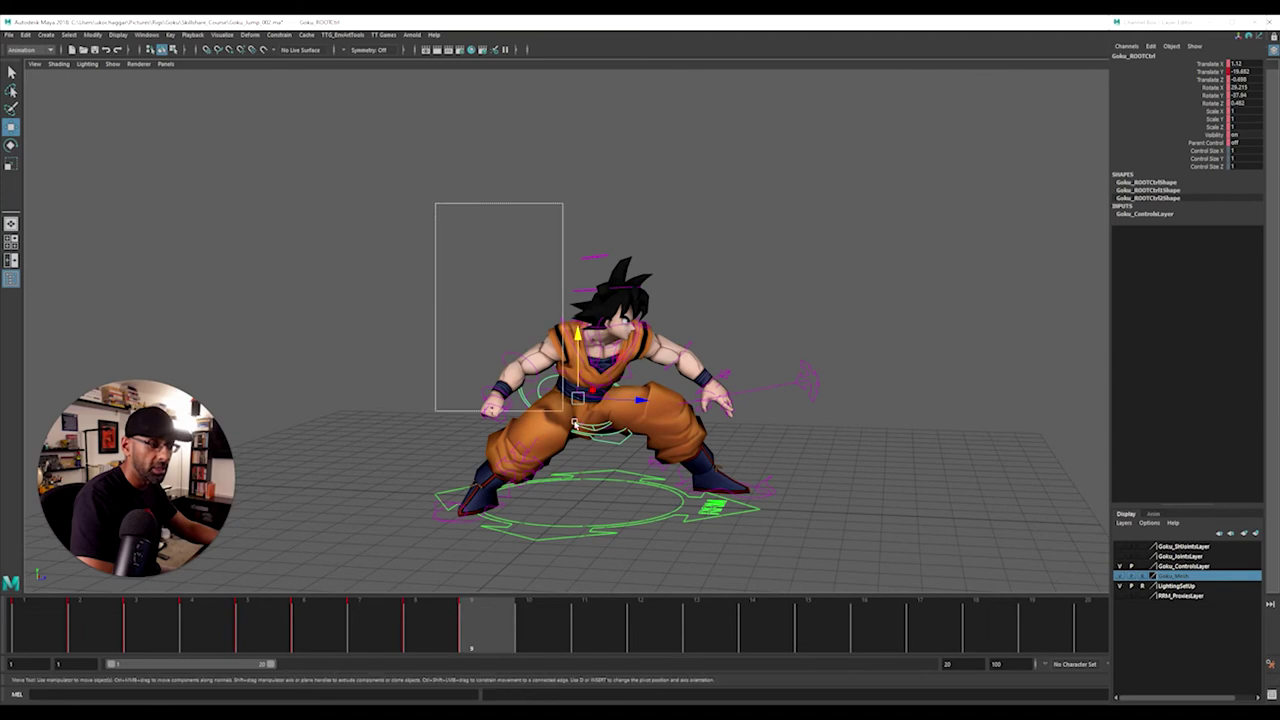
drag(575, 423, 880, 565)
drag(403, 186, 937, 589)
key(e)
drag(400, 636, 478, 640)
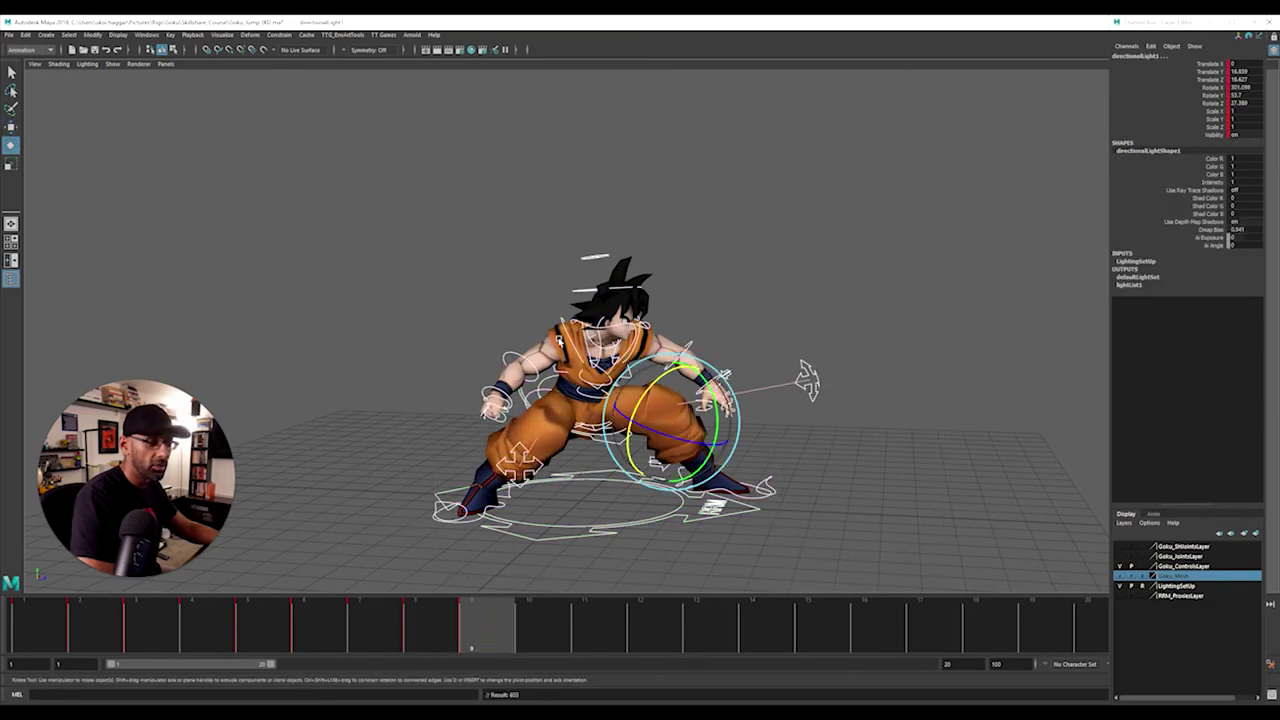
Step: Rotate the spine and neck controls on frame 9 to bend the upper body into the crouch
alt+right_drag(438, 488, 605, 470)
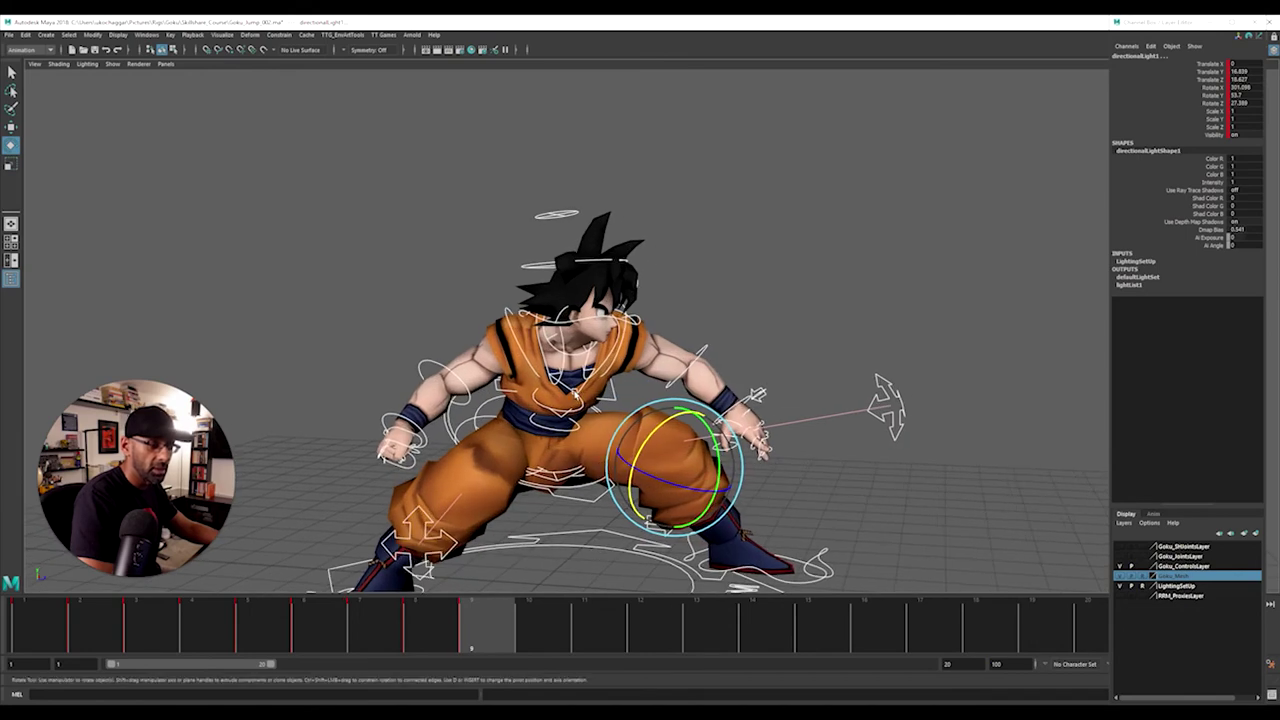
click(577, 386)
click(554, 428)
drag(554, 428, 598, 364)
click(692, 330)
click(578, 411)
click(673, 321)
click(575, 393)
click(606, 283)
click(570, 336)
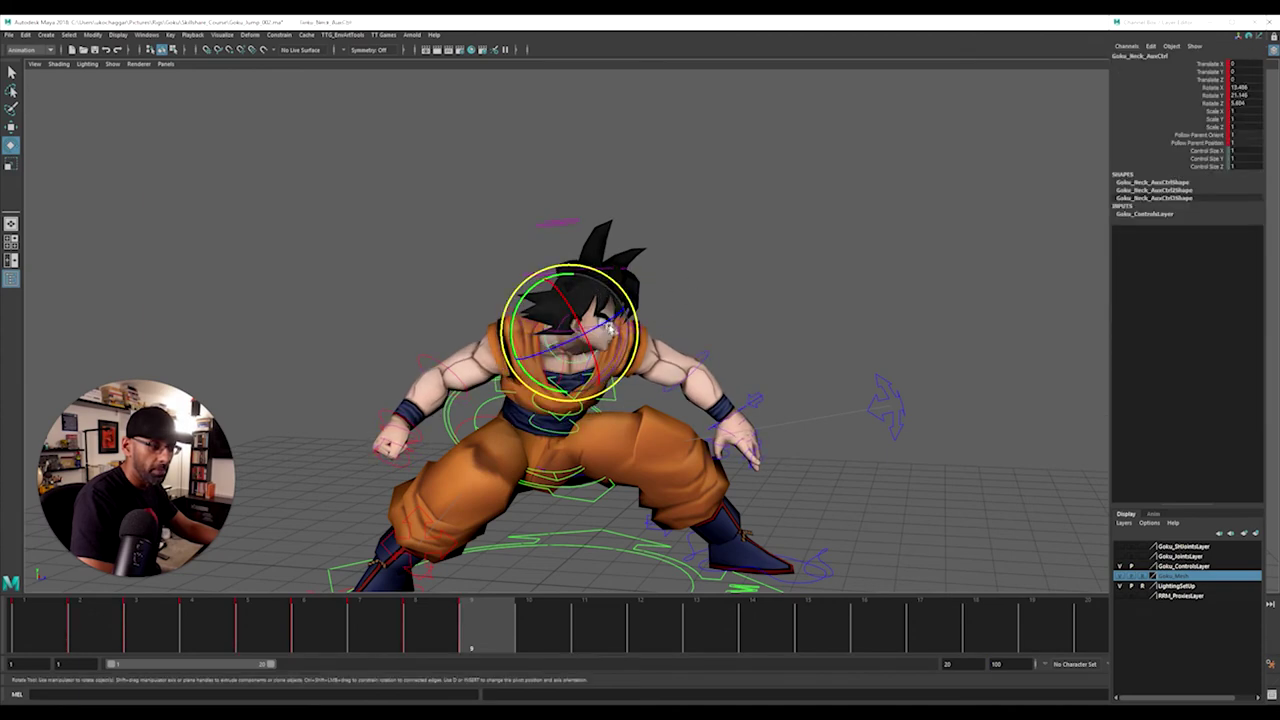
Step: Adjust the upper body on frame 9 and rotate the left shoulder control to lower the arm
alt+drag(710, 295, 674, 300)
click(674, 300)
click(509, 363)
drag(495, 355, 496, 365)
alt+drag(592, 362, 611, 313)
click(611, 313)
click(550, 305)
drag(558, 367, 466, 340)
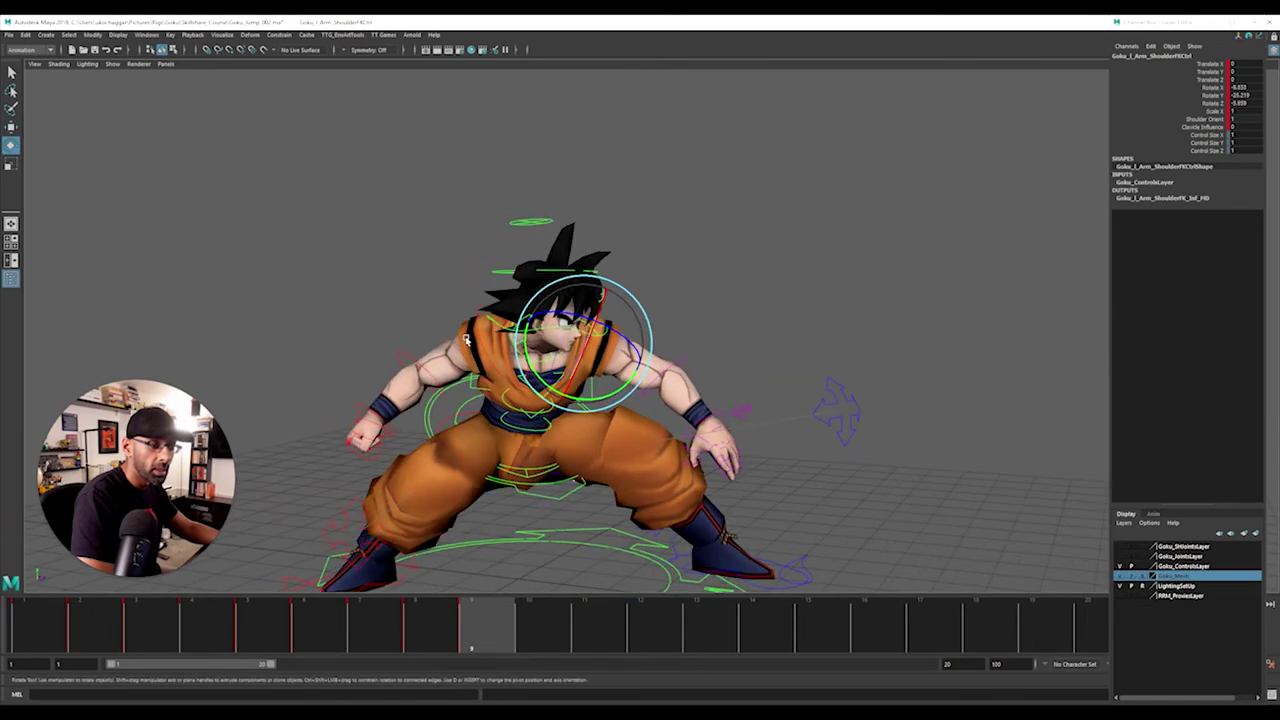
Step: Rotate the right arm, left forearm and left hand controls on frame 9 to refine the arm pose
click(406, 360)
drag(406, 360, 668, 420)
click(670, 371)
click(744, 486)
click(718, 421)
alt+right_drag(668, 420, 600, 425)
Step: Scrub the landing to check it and key all the rig controls on frame 9
drag(424, 634, 488, 638)
alt+drag(497, 537, 390, 254)
drag(289, 171, 900, 571)
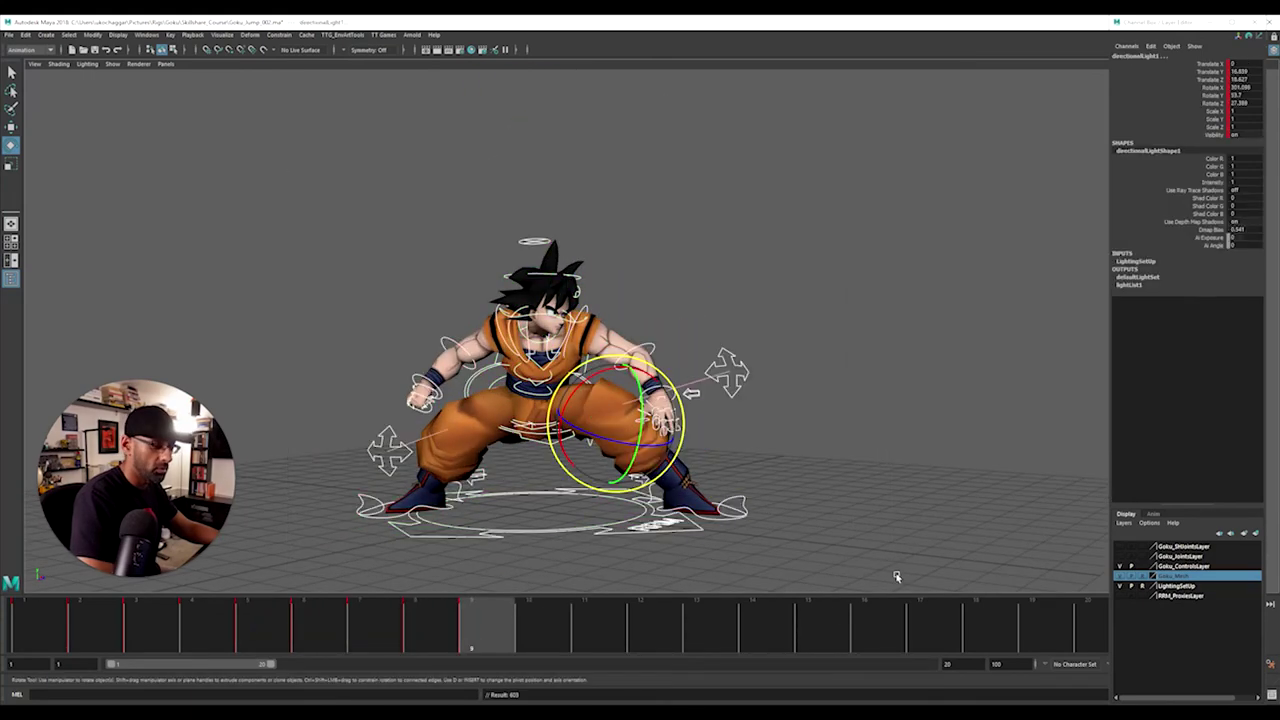
key(w)
Step: Raise the root control on frame 10 and rotate it so the body rises out of the crouch
mouse_move(365, 629)
mouse_down()
mouse_move(500, 640)
mouse_move(549, 627)
mouse_up()
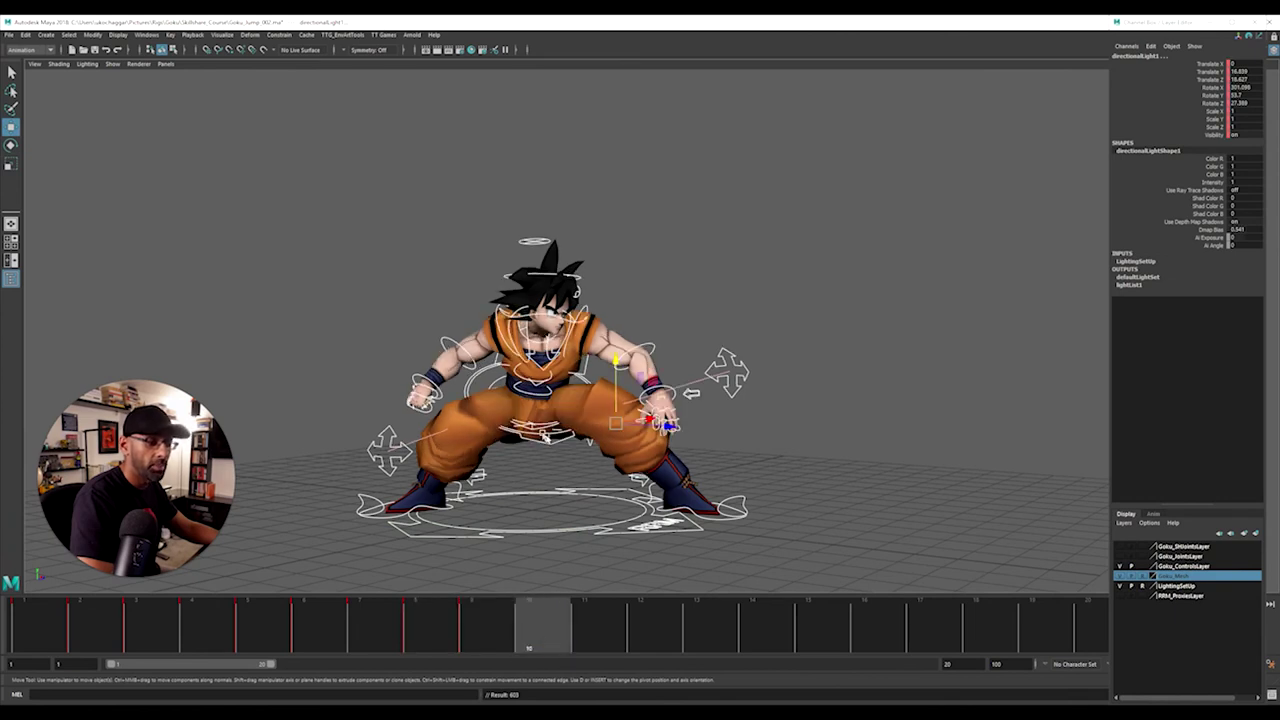
click(557, 451)
drag(537, 352, 537, 259)
key(e)
drag(565, 378, 542, 330)
Step: Lift the right foot control off the ground and rotate it on frame 10
click(384, 518)
key(w)
mouse_move(430, 453)
mouse_down()
mouse_move(430, 418)
mouse_move(429, 455)
mouse_up()
key(e)
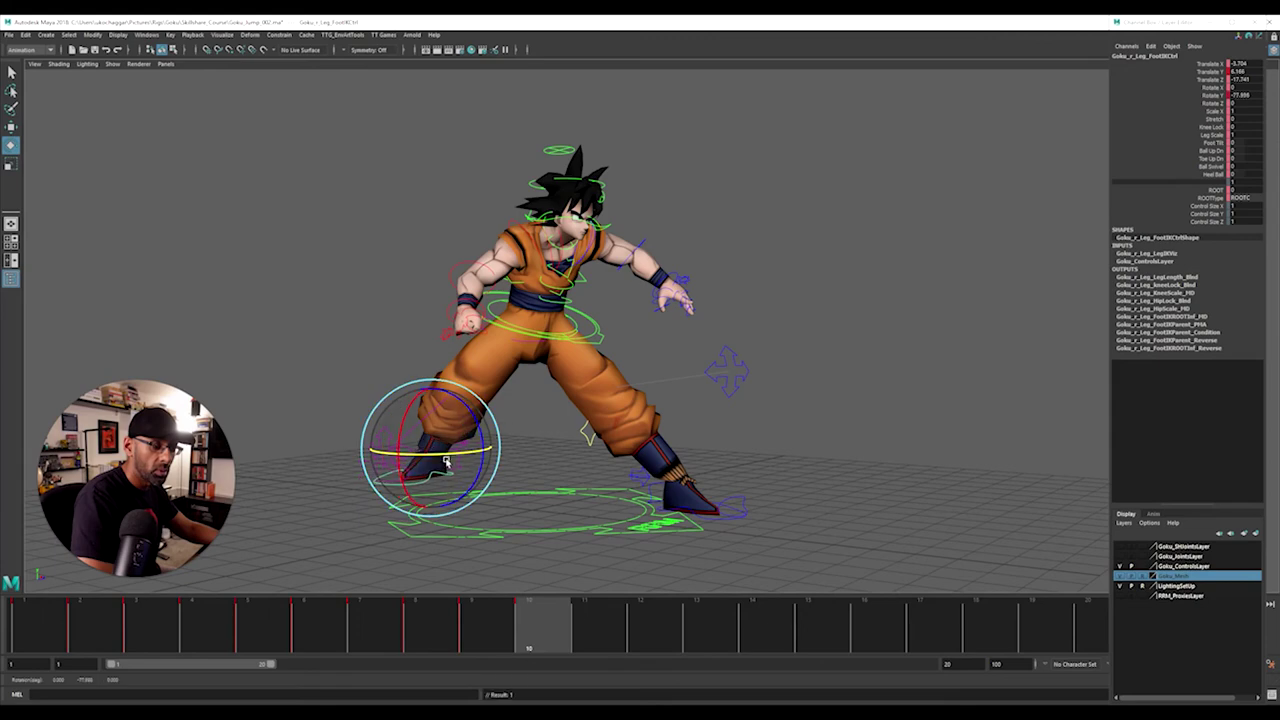
drag(40, 630, 532, 632)
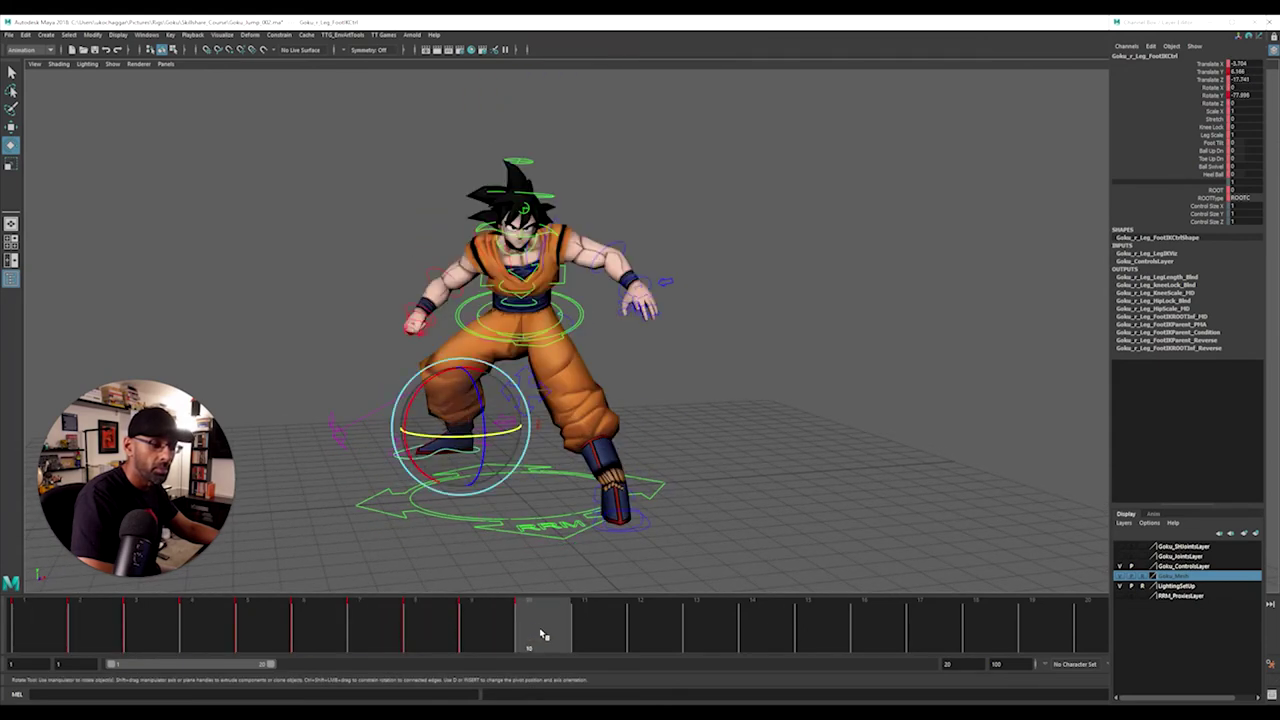
Step: Raise the left foot control and draw it back under the body on frame 10, adjusting the left knee control
click(600, 527)
alt+drag(607, 530, 702, 512)
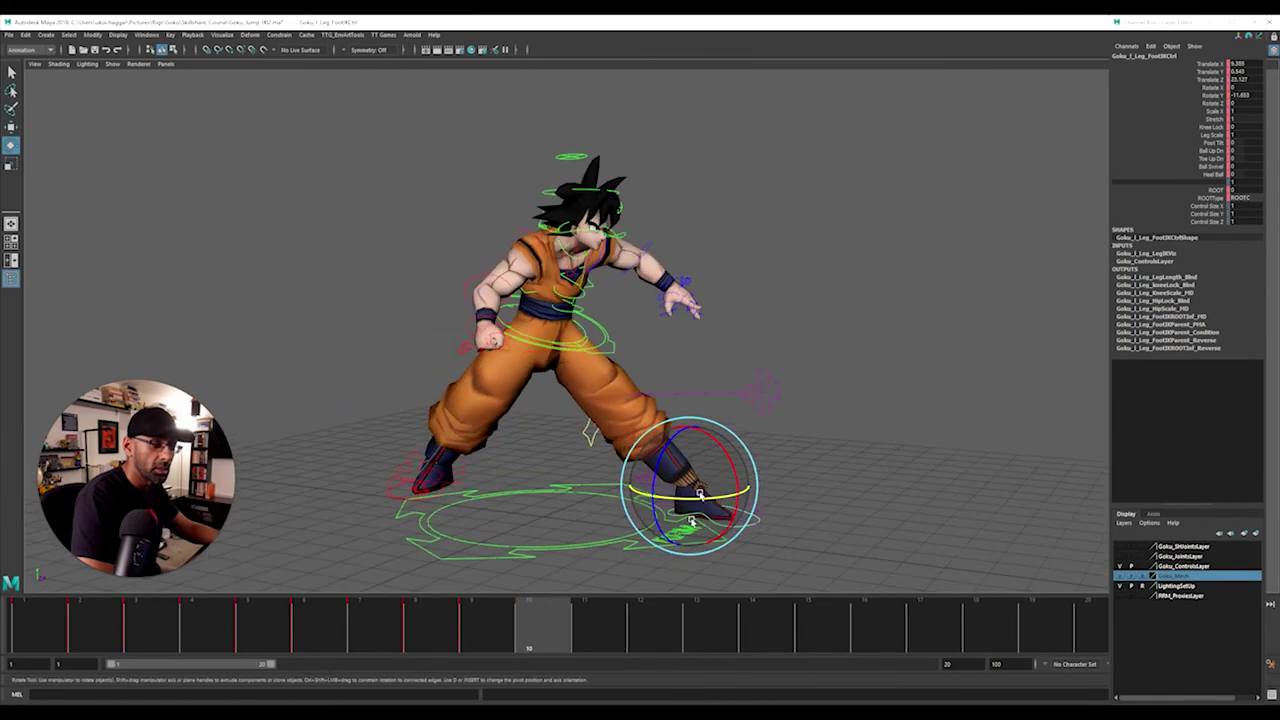
key(w)
mouse_move(689, 460)
mouse_down()
mouse_move(678, 392)
mouse_move(655, 440)
mouse_move(604, 447)
mouse_move(681, 437)
mouse_up()
click(558, 435)
alt+drag(434, 456, 465, 422)
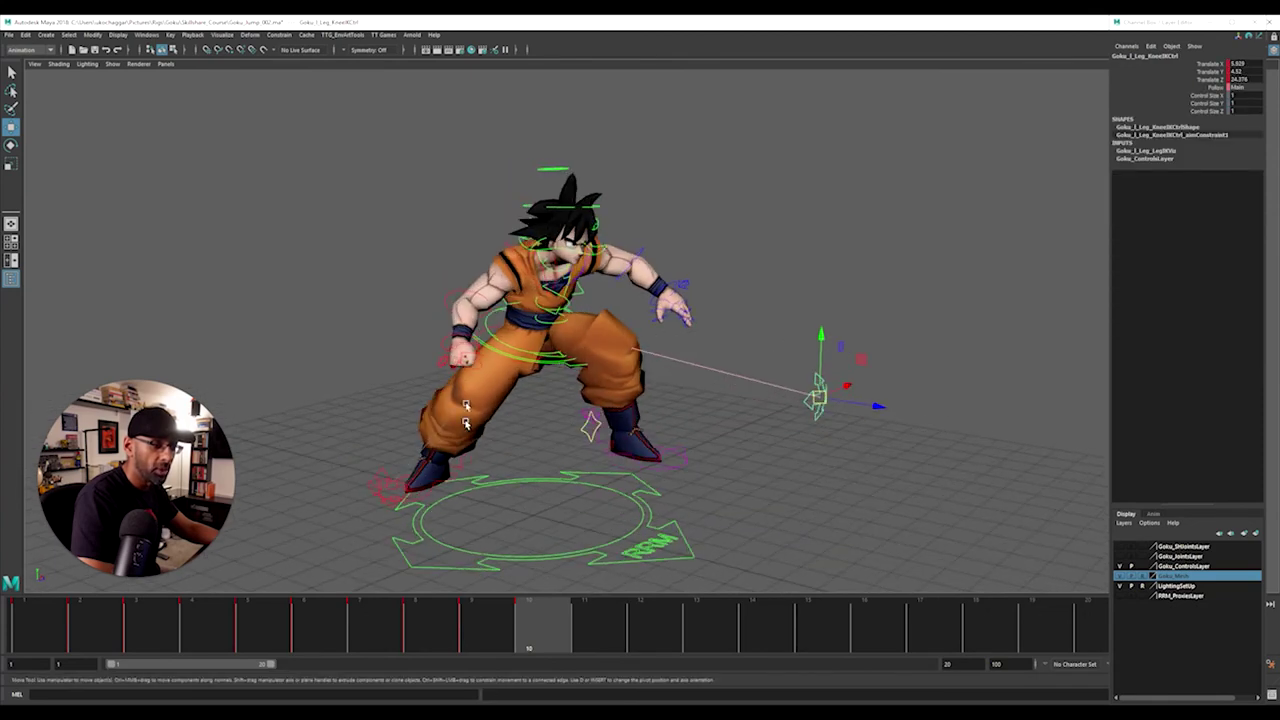
Step: Rotate the right foot control and raise and tilt the left foot control on frame 10
click(378, 471)
alt+drag(378, 471, 630, 467)
click(477, 523)
key(e)
click(707, 456)
key(w)
mouse_move(727, 424)
mouse_down()
mouse_move(750, 426)
mouse_move(734, 401)
mouse_up()
key(e)
alt+drag(732, 402, 504, 403)
alt+middle_drag(504, 403, 532, 424)
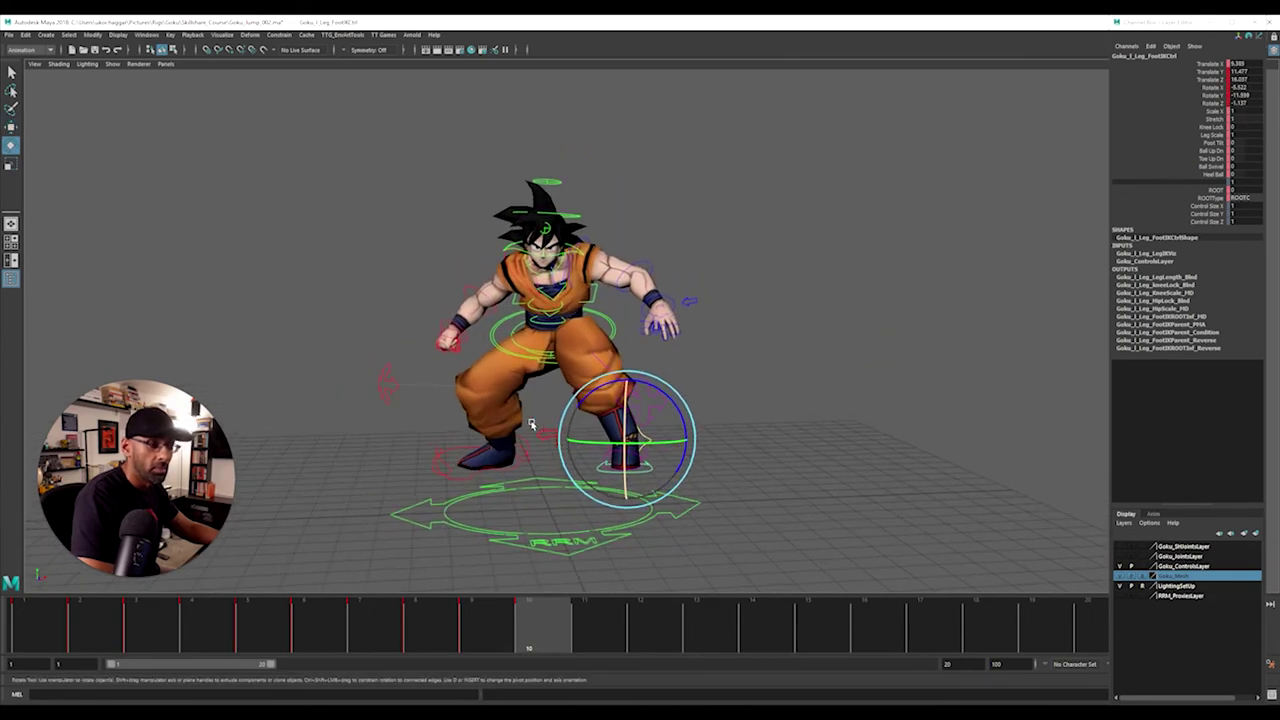
Step: Rotate the spine, neck and head controls on frame 10 to turn the upper body and lift the gaze
drag(393, 640, 540, 642)
click(549, 327)
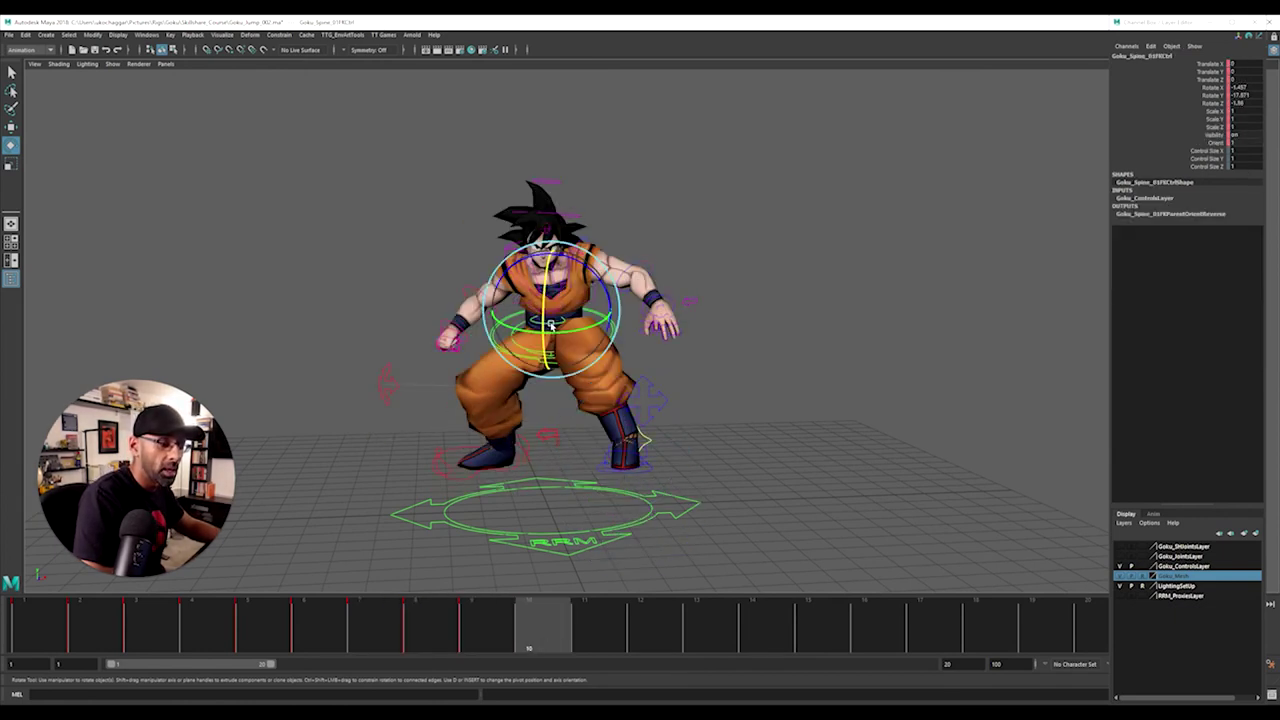
drag(549, 327, 618, 285)
click(570, 318)
click(570, 310)
click(578, 285)
click(597, 238)
click(558, 241)
click(614, 206)
Step: Rotate the arm controls on frame 10 to bend the right arm forward and extend the left arm outward
click(482, 239)
drag(448, 246, 468, 257)
key(s)
click(629, 320)
alt+drag(629, 318, 596, 287)
click(550, 298)
click(606, 290)
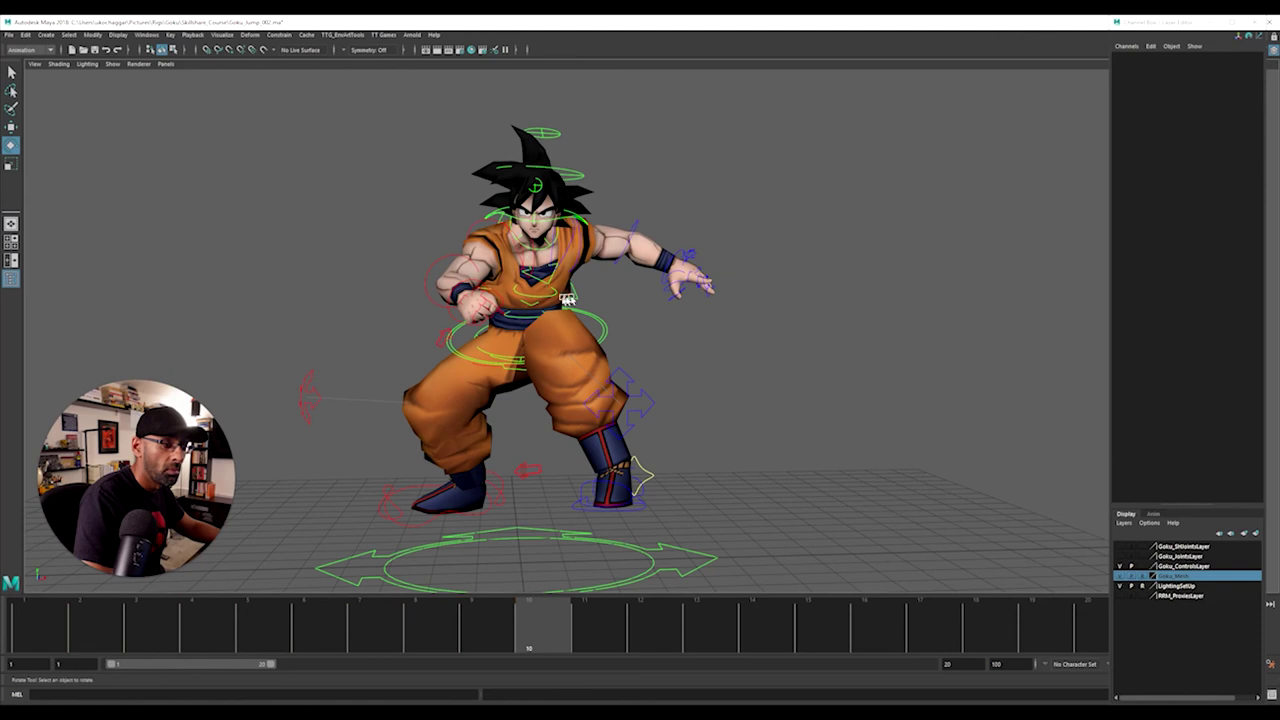
Step: Refine the upper body rotation on frame 10 and key the adjusted controls
click(555, 298)
key(s)
drag(537, 303, 560, 278)
click(640, 317)
click(523, 319)
key(s)
Step: Scrub to frame 10, check the pose from several angles and select all the rig controls
alt+drag(671, 323, 670, 444)
alt+right_drag(668, 443, 489, 468)
drag(474, 640, 528, 634)
alt+drag(540, 560, 582, 560)
drag(387, 145, 865, 582)
Step: Place the in-between pose's keys on frame 11, between the frame 10 pose and the stance on frame 15
mouse_move(424, 634)
mouse_down()
mouse_move(20, 634)
mouse_move(608, 649)
mouse_up()
drag(453, 630, 818, 640)
drag(458, 637, 712, 638)
alt+drag(662, 535, 698, 535)
drag(699, 646, 603, 641)
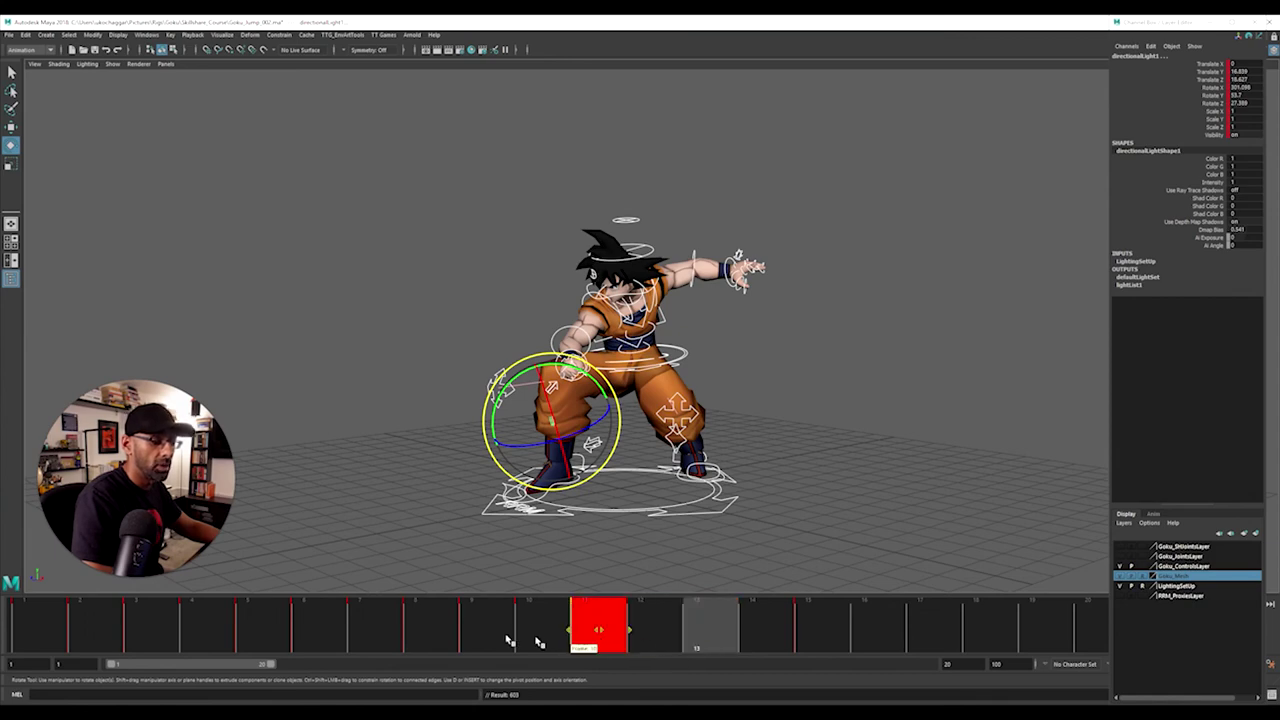
click(577, 640)
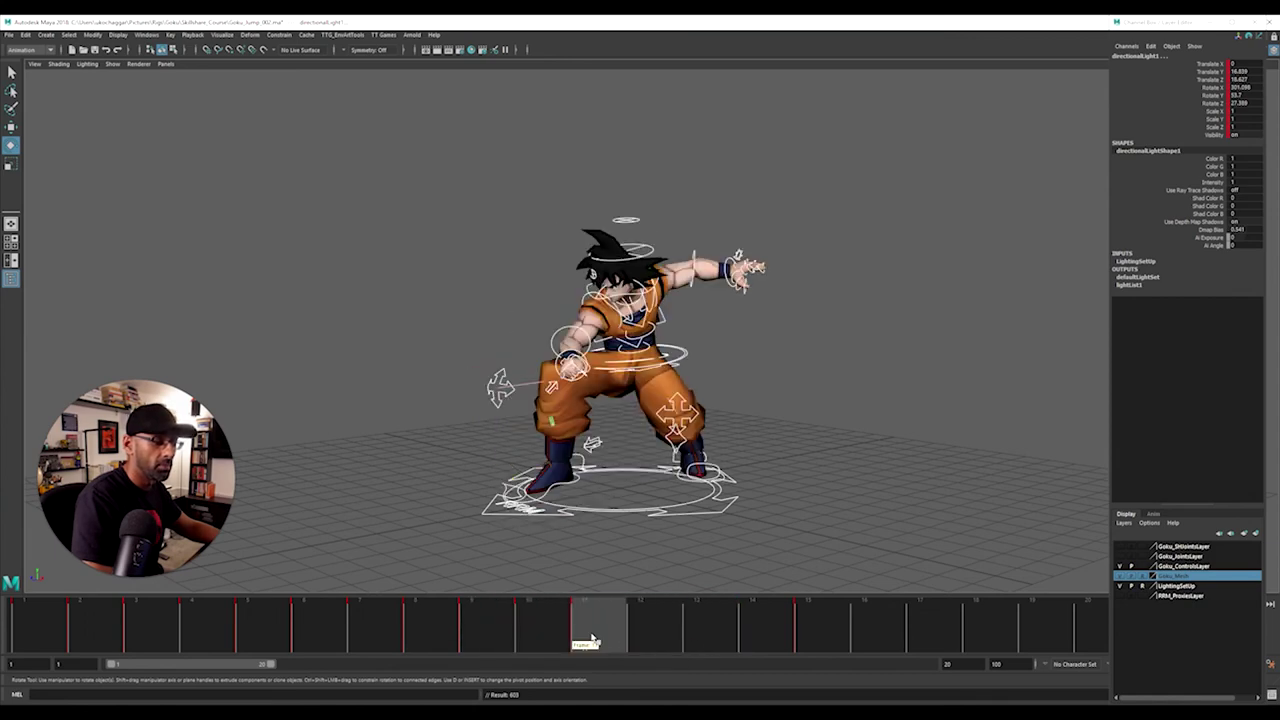
Step: Scrub and play back the move from the landing into the final stance to examine its timing
mouse_move(591, 641)
mouse_down()
mouse_move(800, 641)
mouse_move(655, 634)
mouse_up()
drag(468, 635, 705, 638)
key(alt+v)
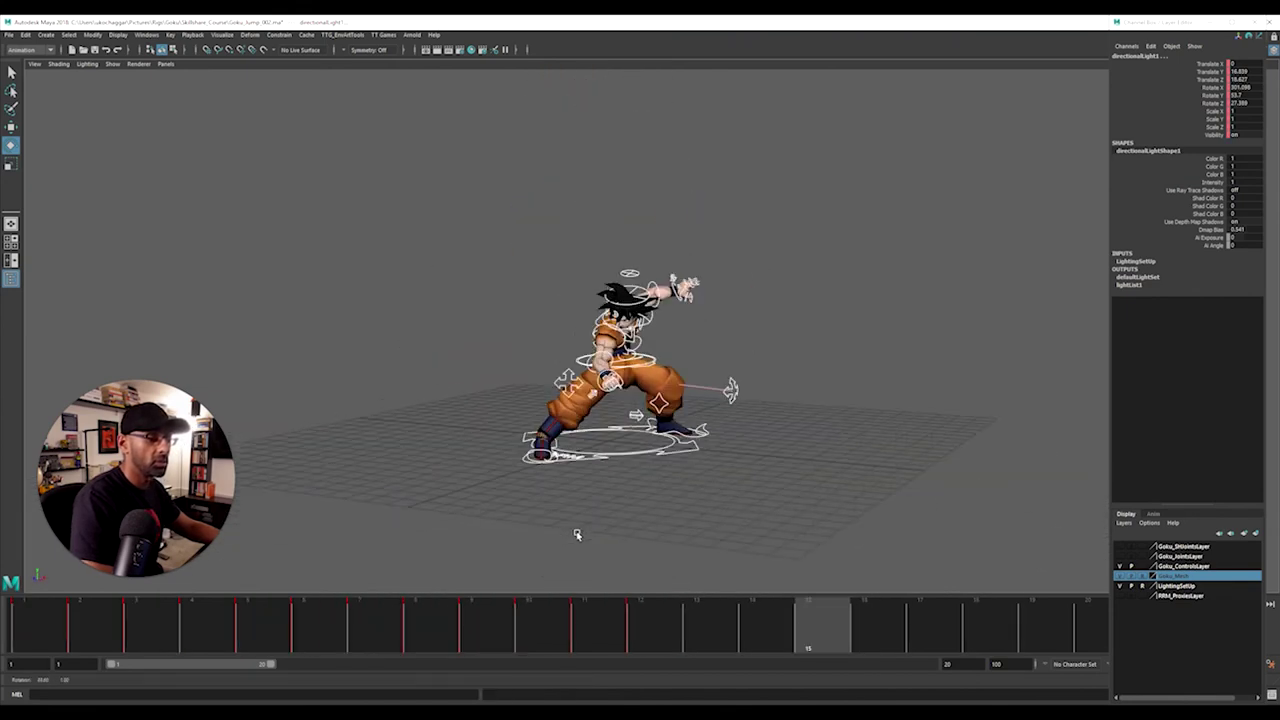
key(alt+v)
drag(56, 637, 732, 641)
drag(392, 635, 785, 637)
drag(686, 641, 796, 641)
drag(457, 630, 566, 640)
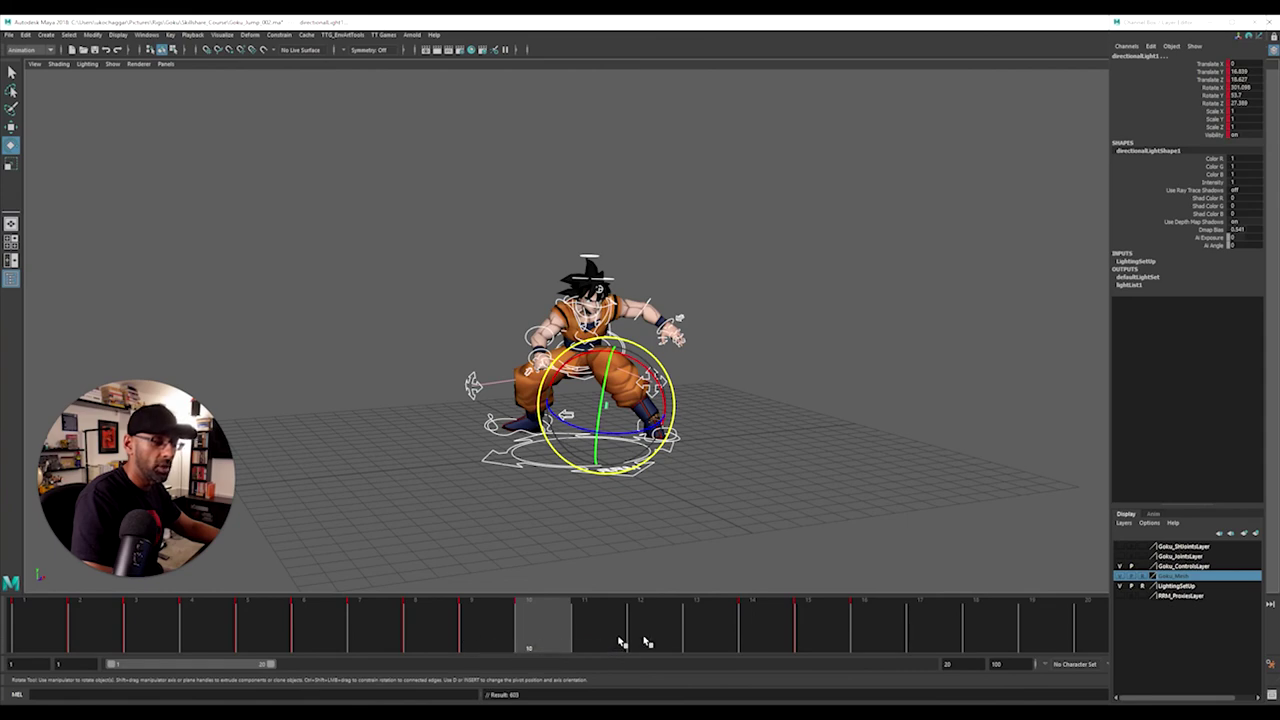
Step: Shift the closing keys two frames earlier so the final stance falls on frame 13, and scrub the new timing
click(590, 646)
shift+drag(752, 641, 648, 642)
drag(314, 631, 500, 631)
alt+drag(514, 508, 590, 515)
alt+right_drag(590, 515, 644, 521)
alt+drag(644, 521, 527, 474)
drag(449, 635, 691, 648)
click(504, 424)
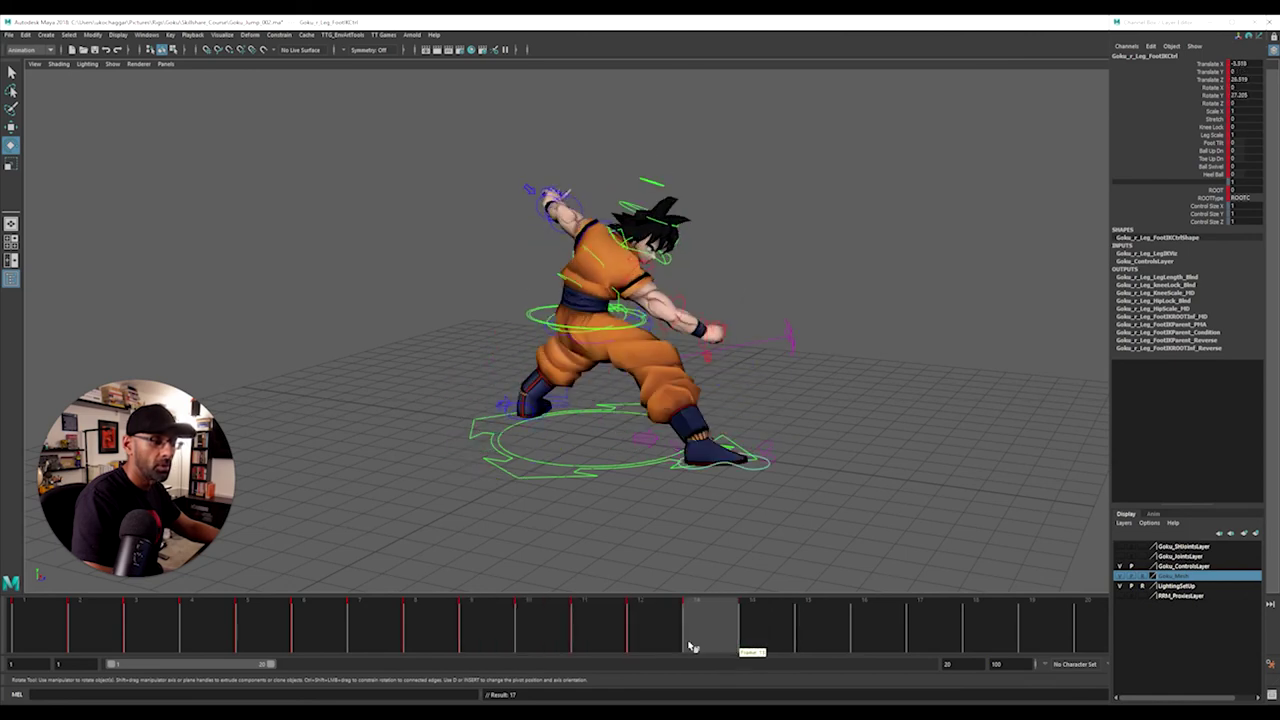
click(565, 648)
drag(565, 648, 706, 650)
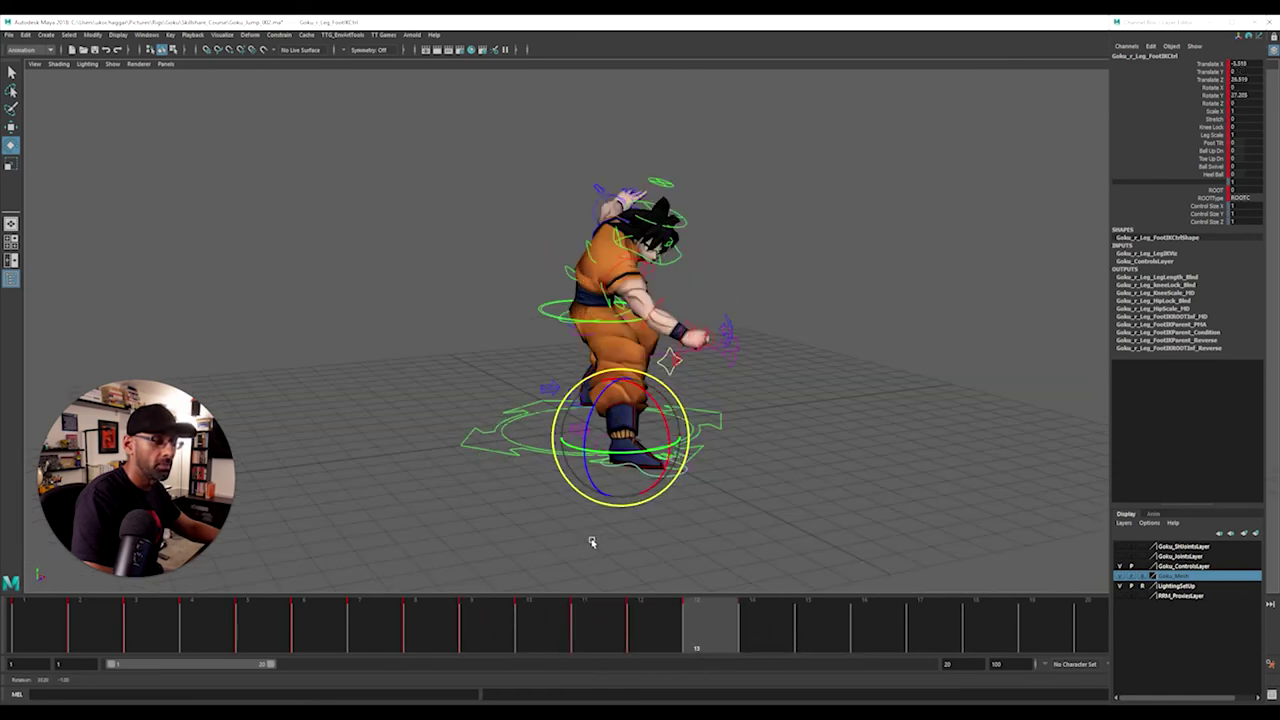
Step: Hide the rig controls and play back the whole jump from several angles
mouse_move(652, 640)
mouse_down()
mouse_move(457, 617)
mouse_move(96, 606)
mouse_up()
key(alt+v)
alt+drag(406, 494, 686, 480)
alt+right_drag(686, 480, 388, 497)
alt+drag(340, 492, 273, 478)
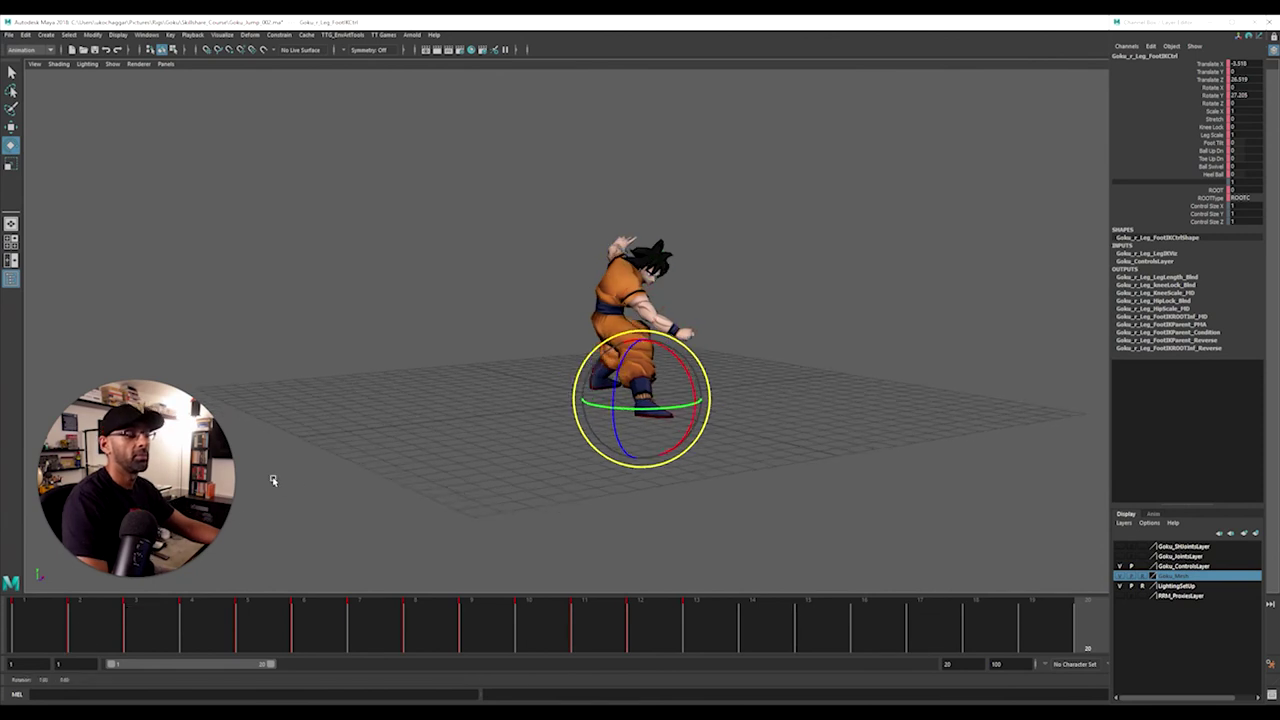
alt+middle_drag(444, 420, 420, 445)
alt+drag(566, 456, 600, 445)
mouse_move(130, 621)
mouse_down()
mouse_move(105, 624)
mouse_move(418, 652)
mouse_move(714, 655)
mouse_move(150, 642)
mouse_up()
alt+drag(500, 472, 626, 474)
key(alt+v)
mouse_move(235, 624)
mouse_down()
mouse_move(31, 623)
mouse_move(194, 643)
mouse_up()
mouse_move(749, 455)
alt+mouse_down()
mouse_move(620, 463)
mouse_move(564, 527)
alt+mouse_up()
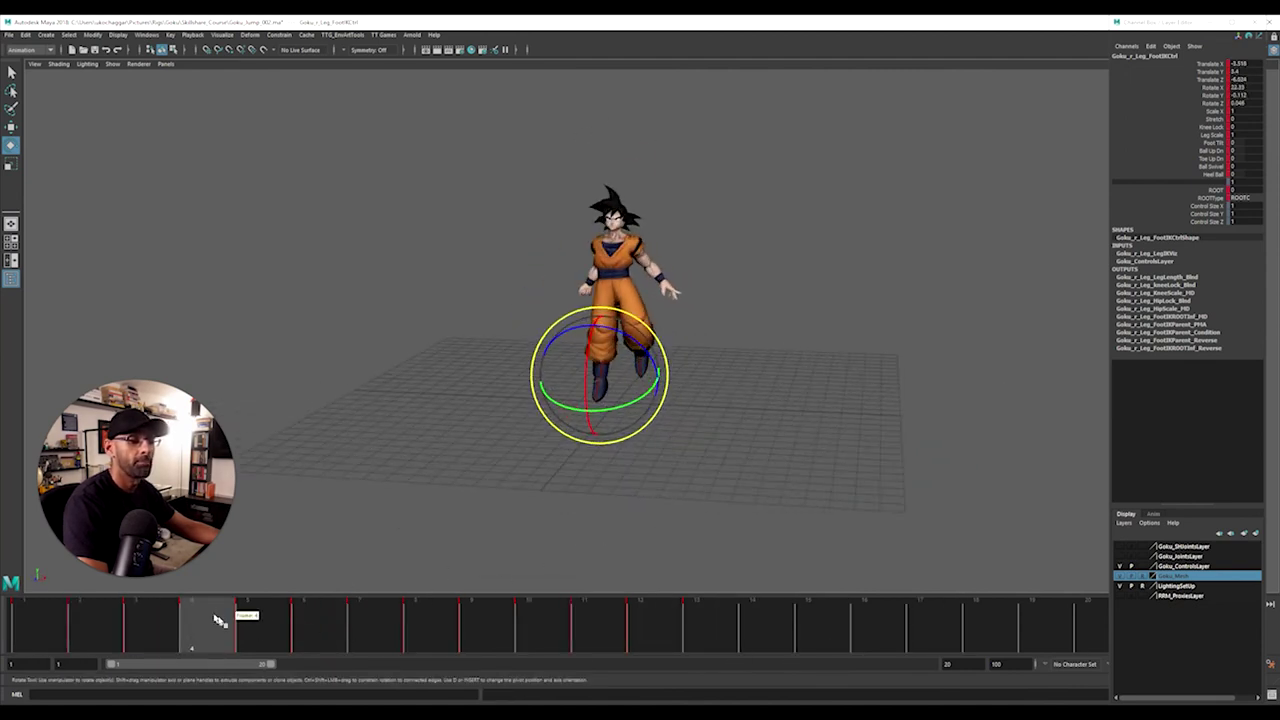
Step: Scrub through the takeoff, landing and starting poses from several angles to review the jump's posing and flow
mouse_move(220, 624)
mouse_down()
mouse_move(429, 634)
mouse_move(345, 634)
mouse_move(370, 637)
mouse_up()
alt+drag(560, 540, 629, 509)
click(430, 630)
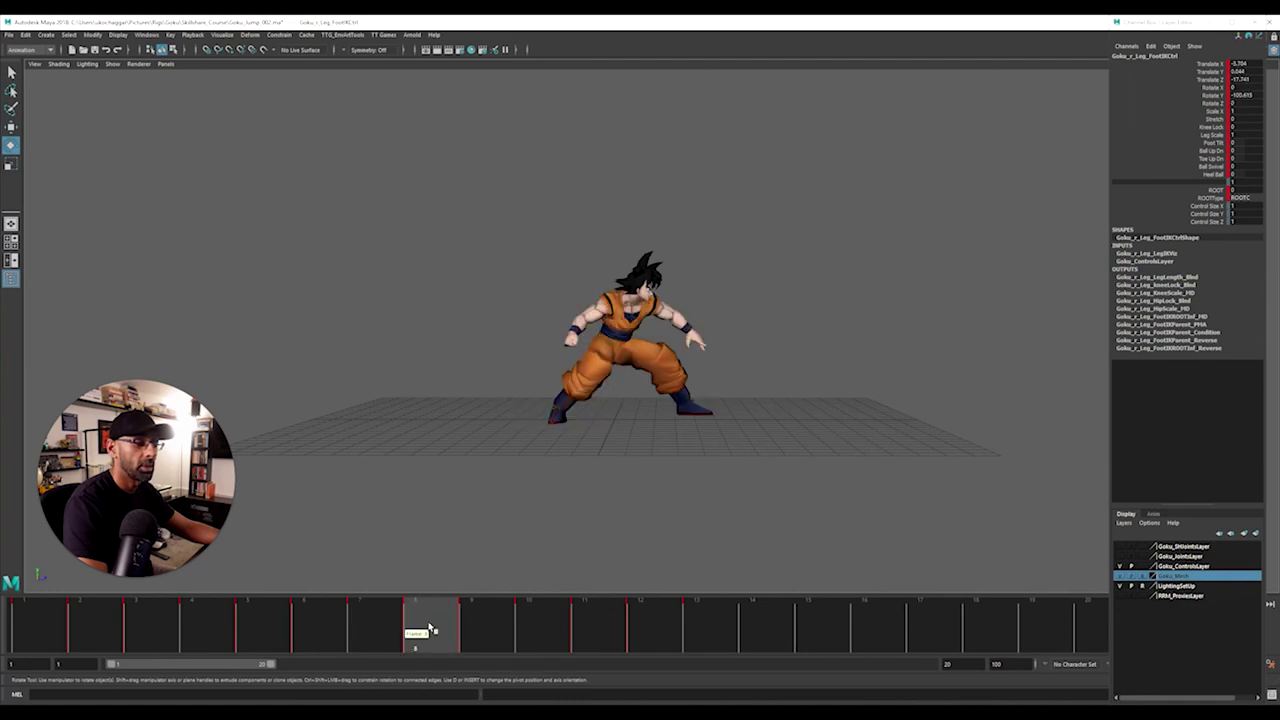
mouse_move(430, 630)
mouse_down()
mouse_move(600, 632)
mouse_move(300, 622)
mouse_move(486, 640)
mouse_move(380, 645)
mouse_move(797, 626)
mouse_move(258, 648)
mouse_move(529, 650)
mouse_up()
drag(42, 632, 94, 630)
alt+drag(640, 455, 450, 475)
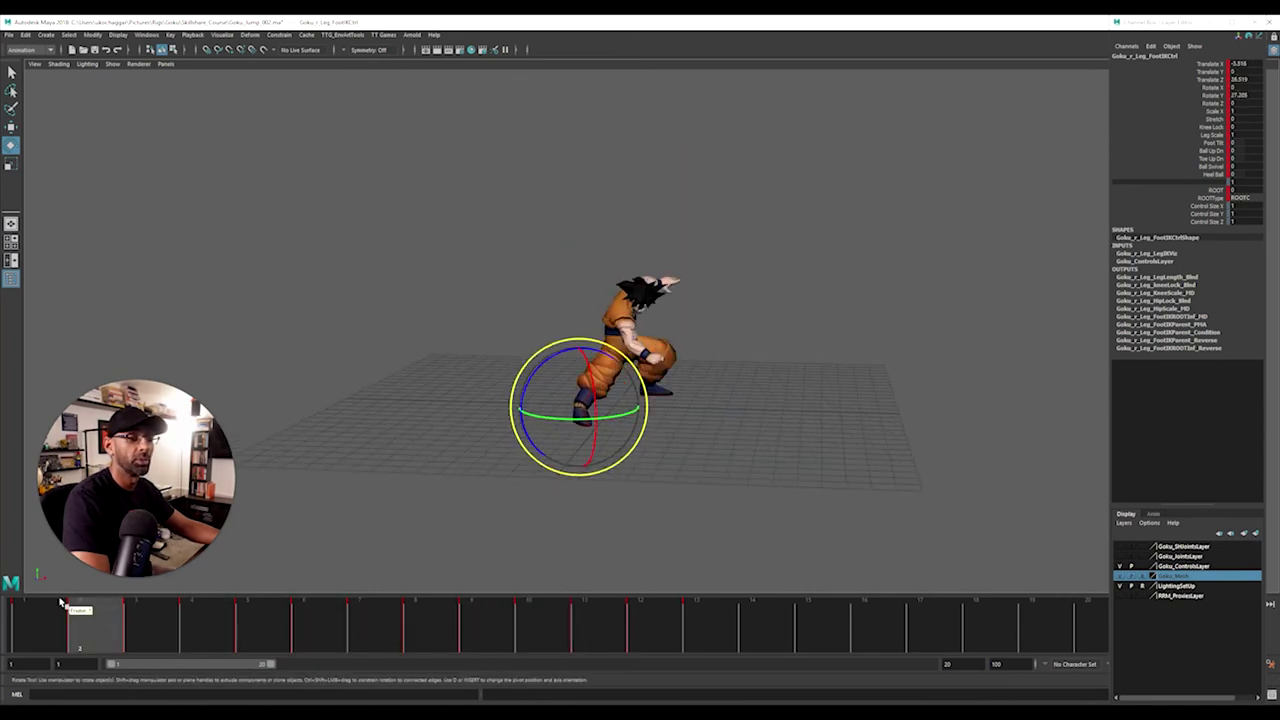
mouse_move(60, 604)
mouse_down()
mouse_move(590, 638)
mouse_move(263, 620)
mouse_move(378, 632)
mouse_up()
alt+drag(560, 500, 620, 488)
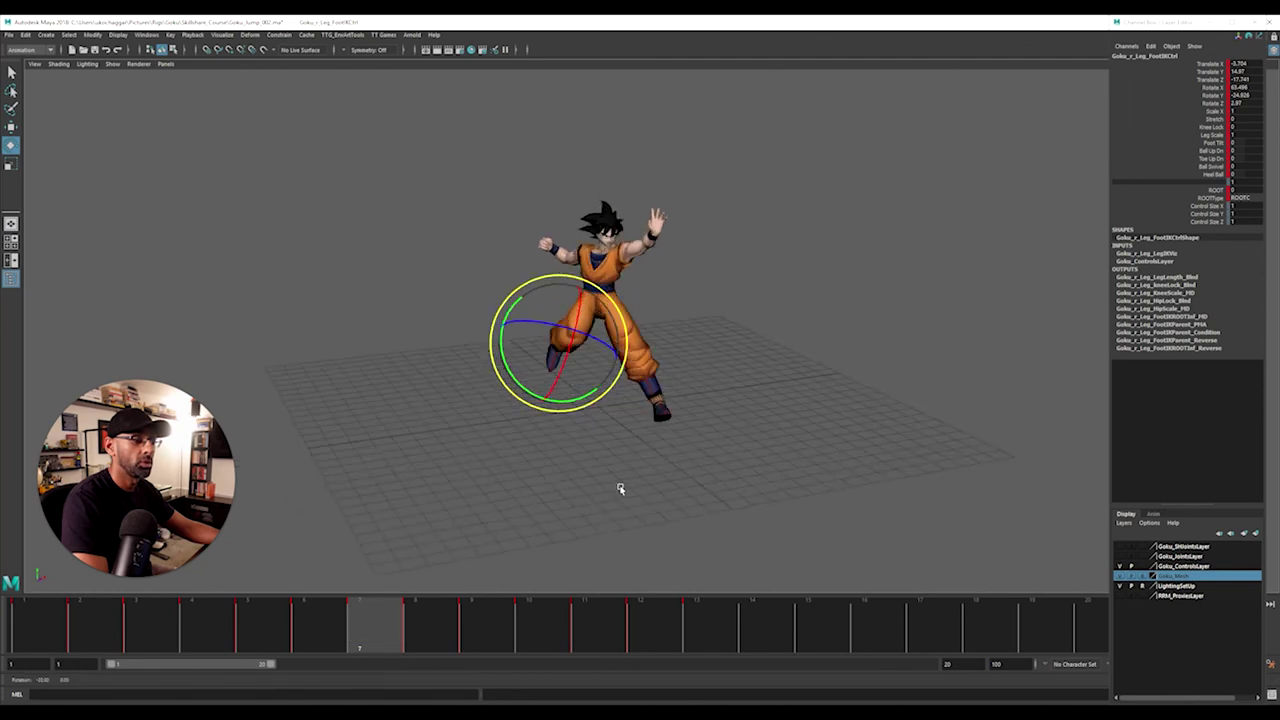
drag(452, 625, 172, 605)
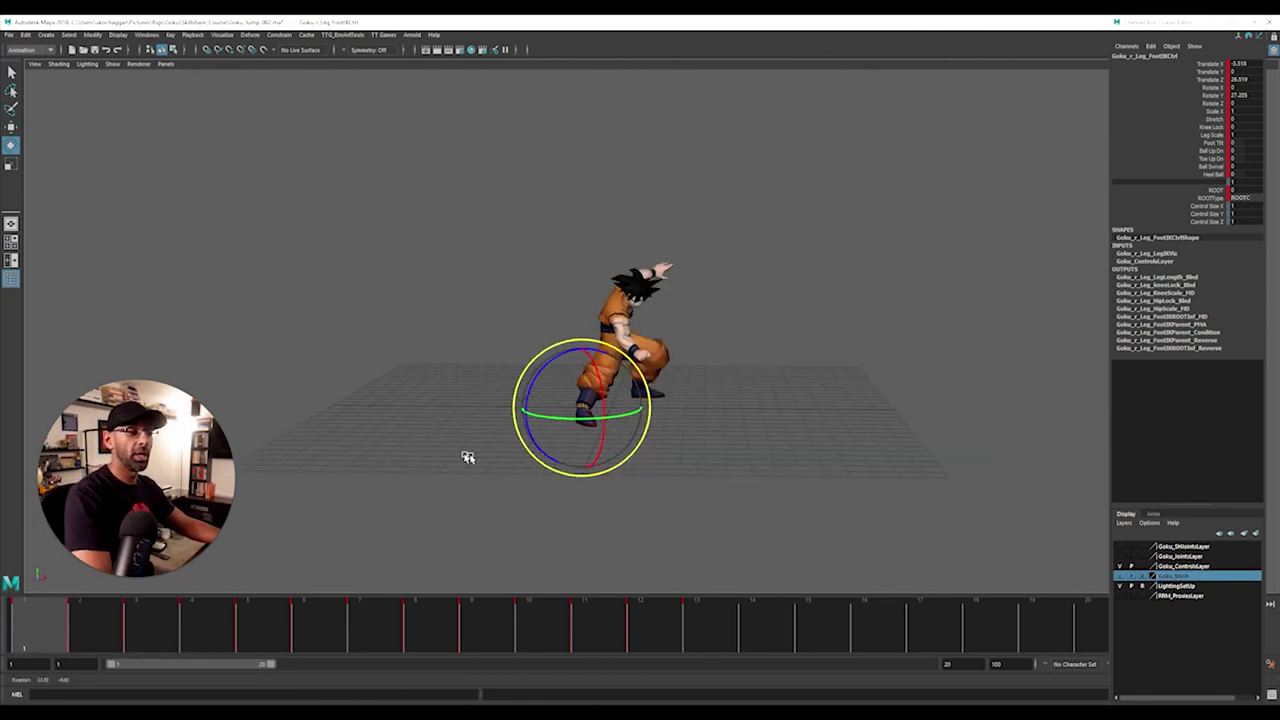
alt+drag(469, 457, 693, 250)
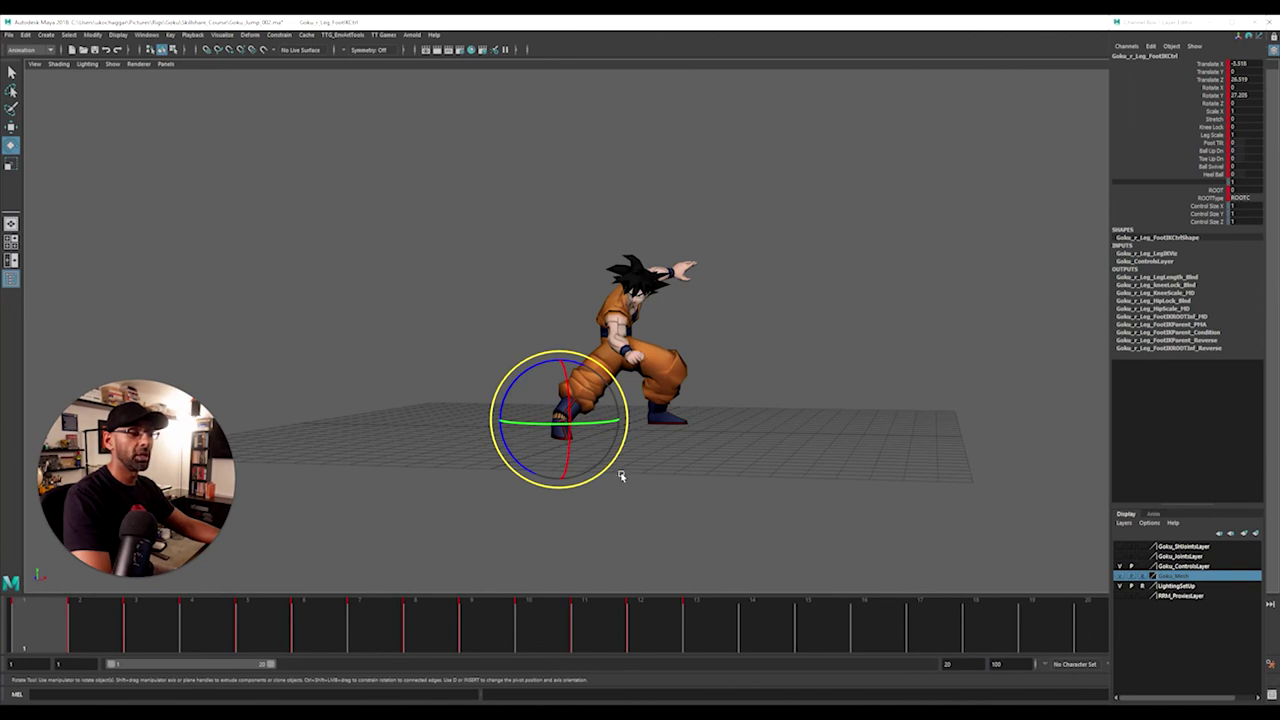
alt+drag(621, 475, 591, 471)
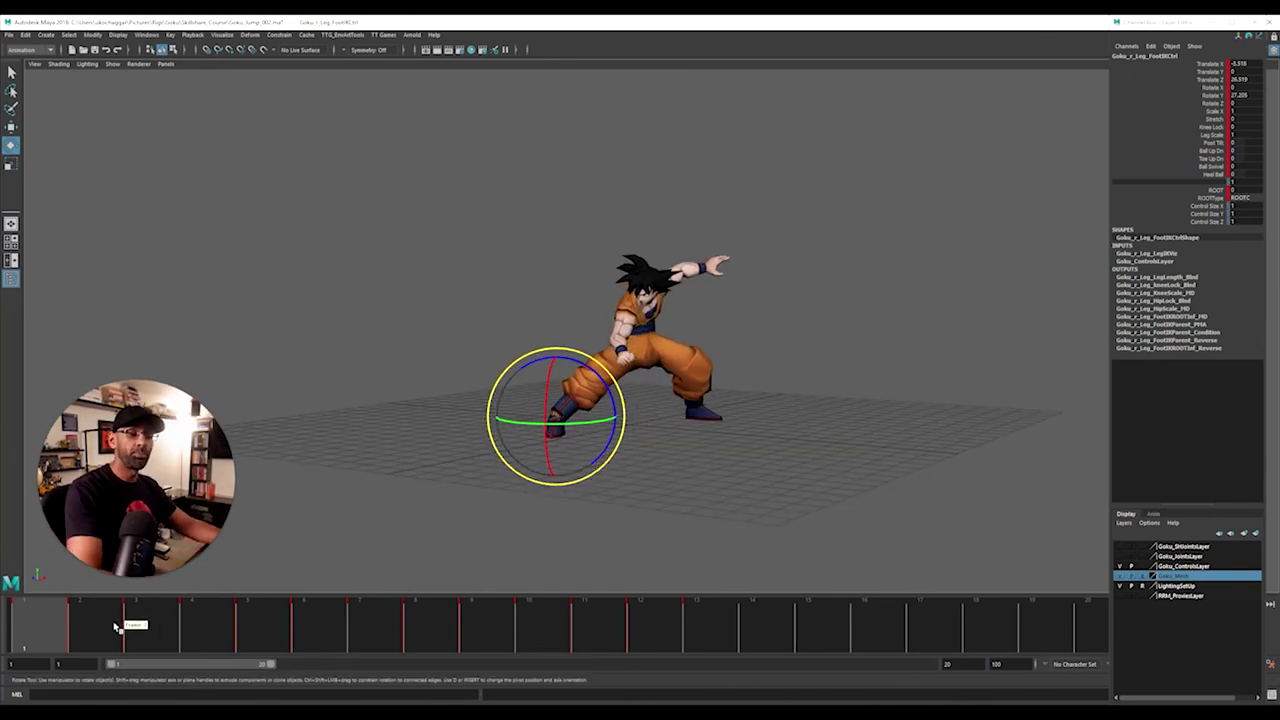
drag(115, 627, 42, 632)
alt+drag(540, 393, 626, 403)
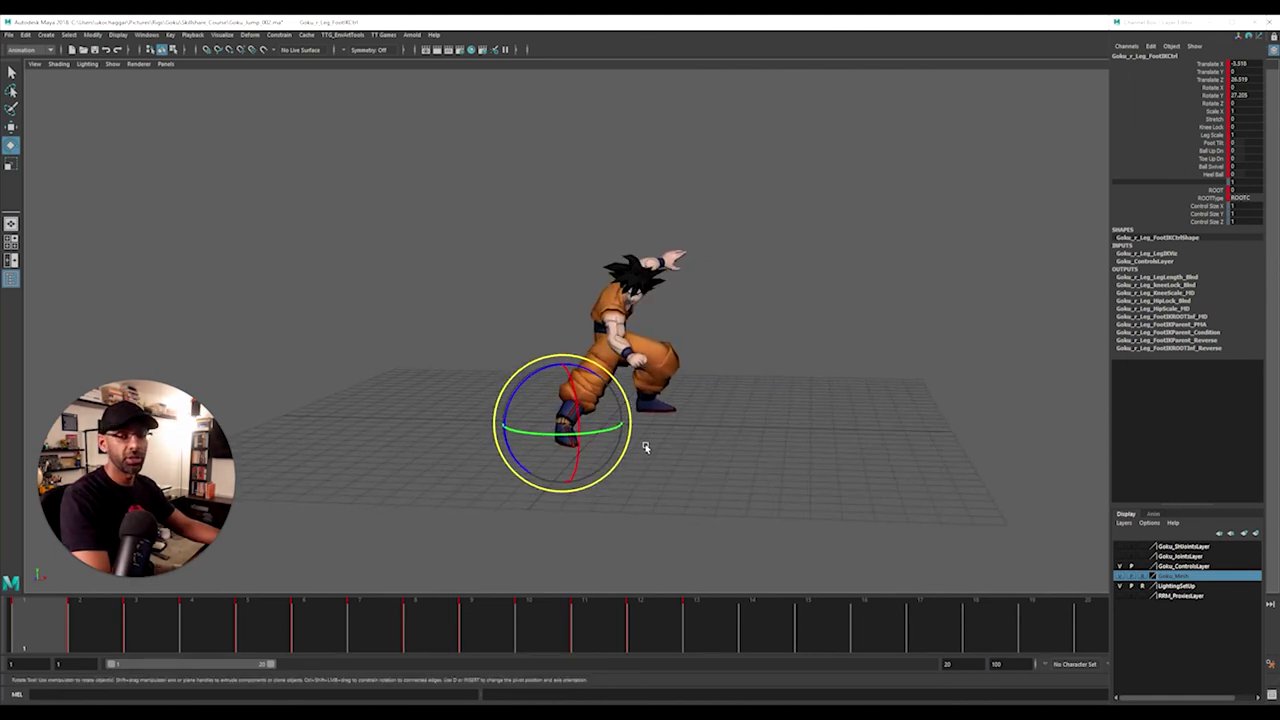